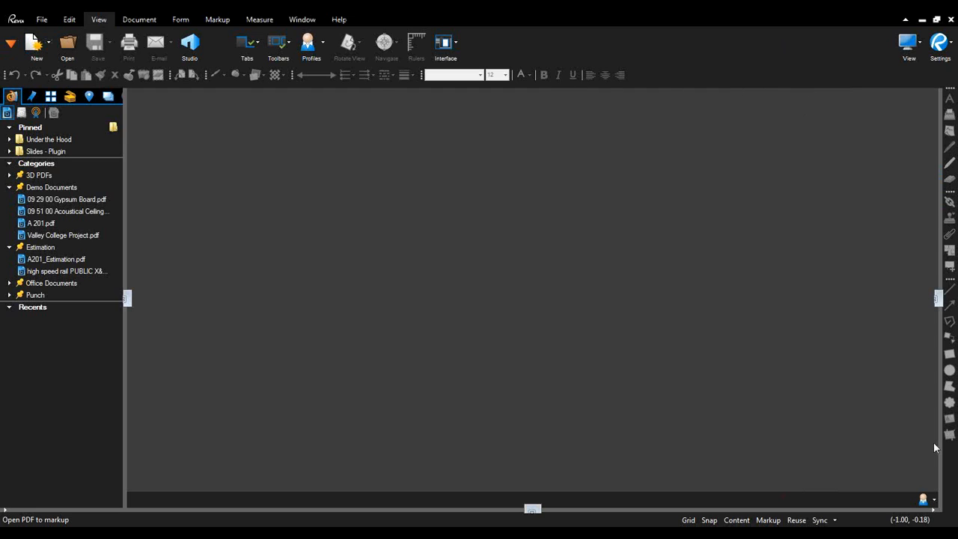
- Show the Advanced Text toolbar and hide it again
{"action": "right_click", "coordinate": [665, 78]}
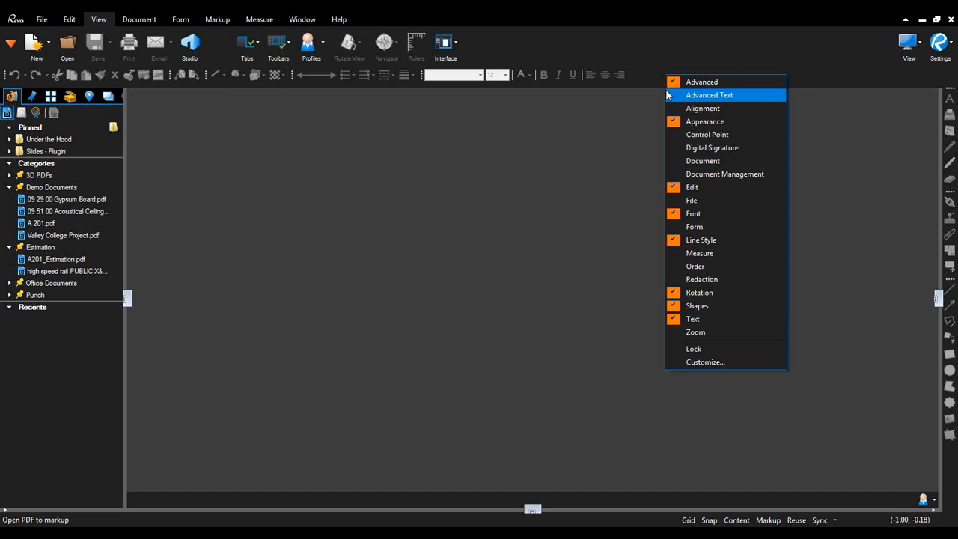
{"action": "left_click", "coordinate": [670, 95]}
{"action": "right_click", "coordinate": [730, 80]}
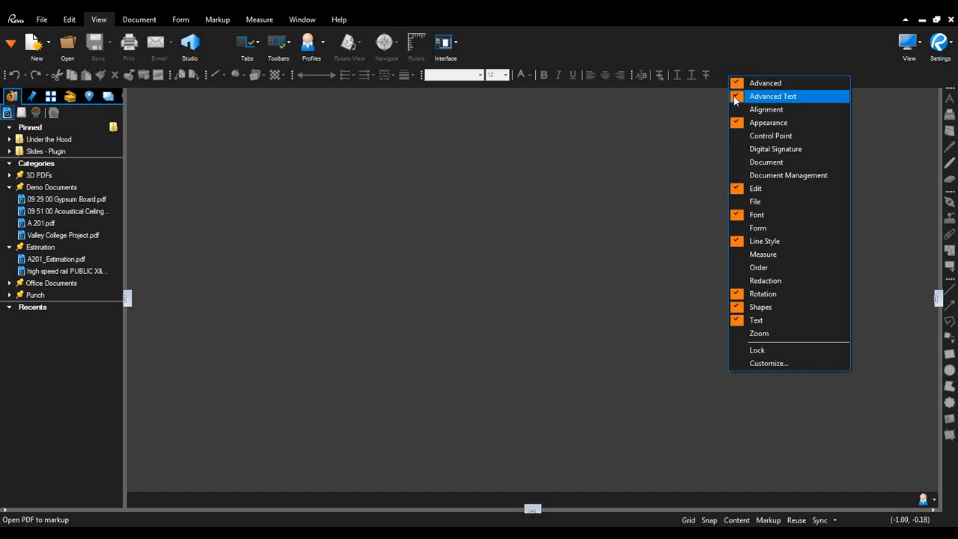
{"action": "left_click", "coordinate": [734, 96]}
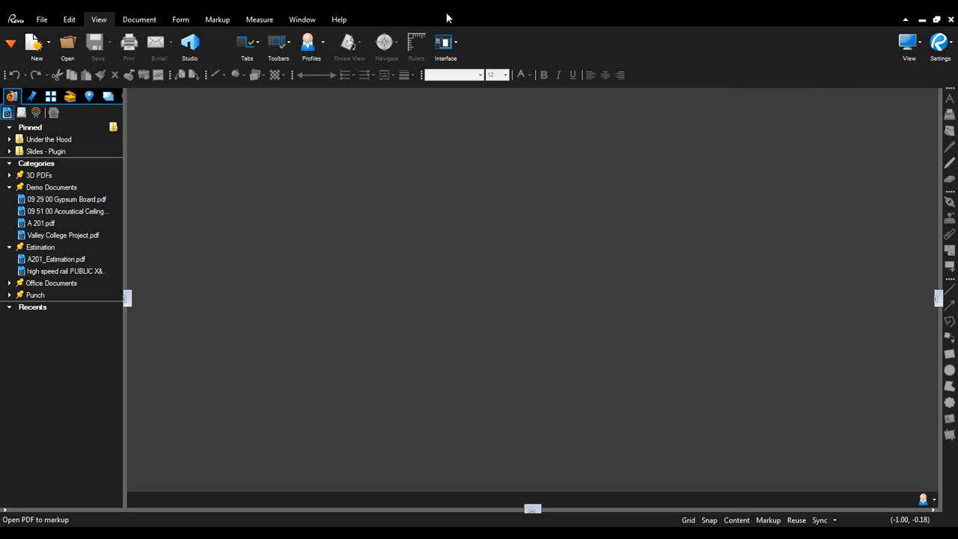
- Switch the interface profile to Design Review and back to Construction
{"action": "left_click", "coordinate": [324, 45]}
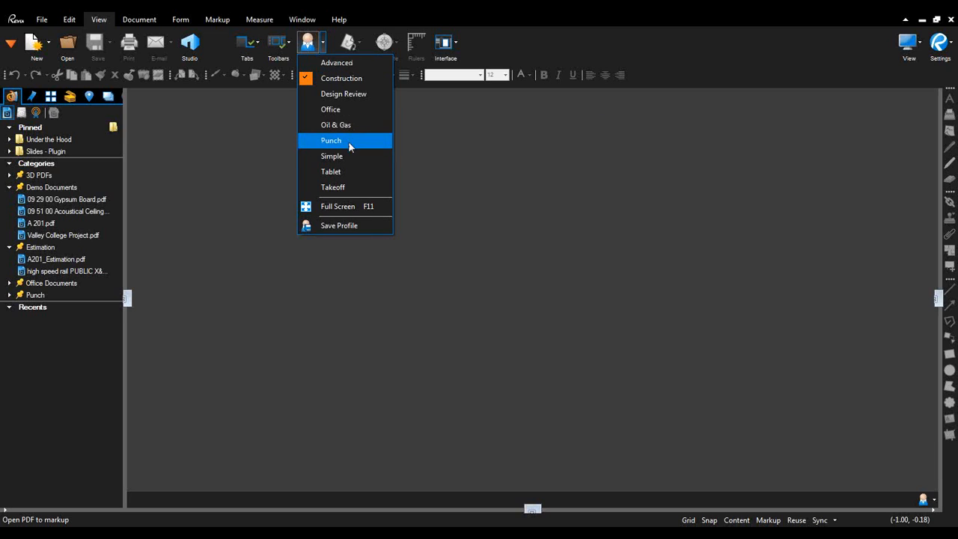
{"action": "left_click", "coordinate": [356, 99]}
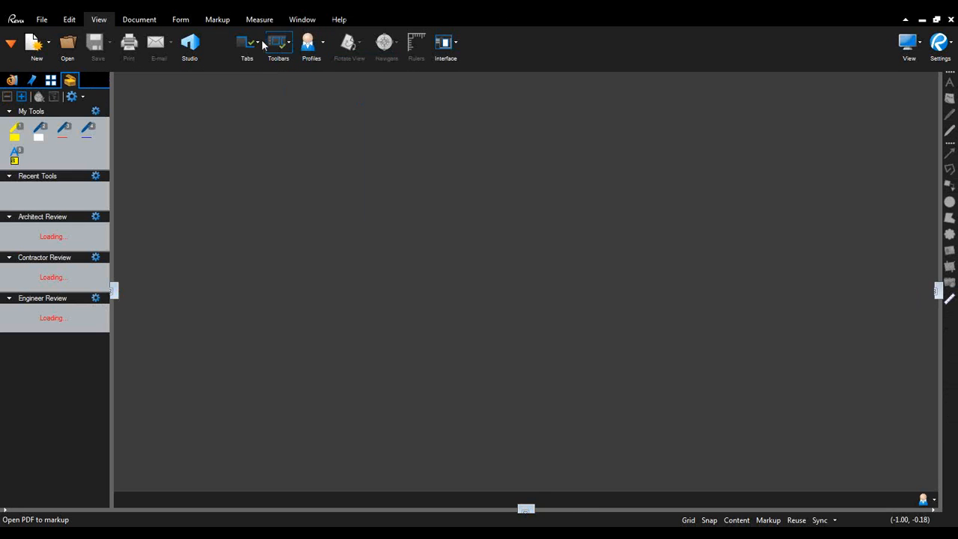
{"action": "left_click", "coordinate": [326, 47]}
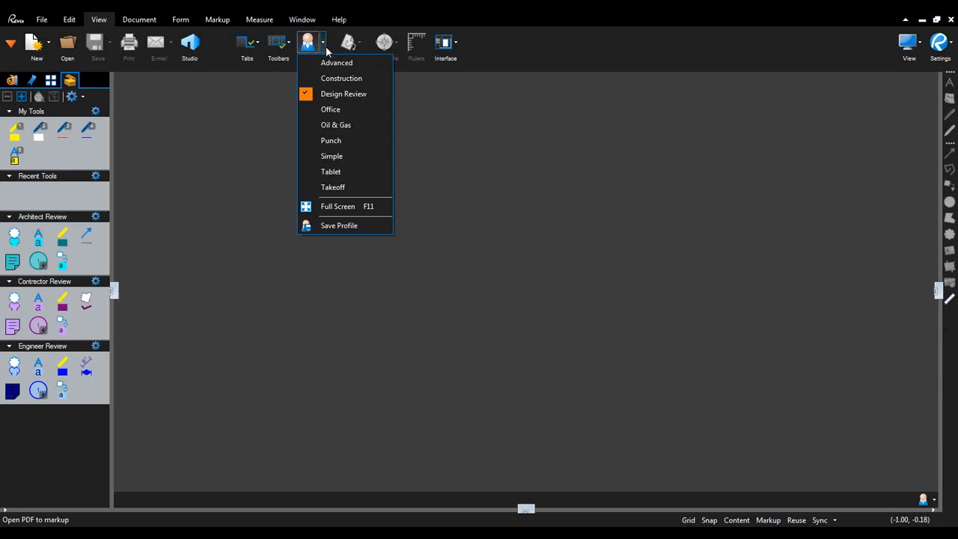
{"action": "left_click", "coordinate": [330, 78]}
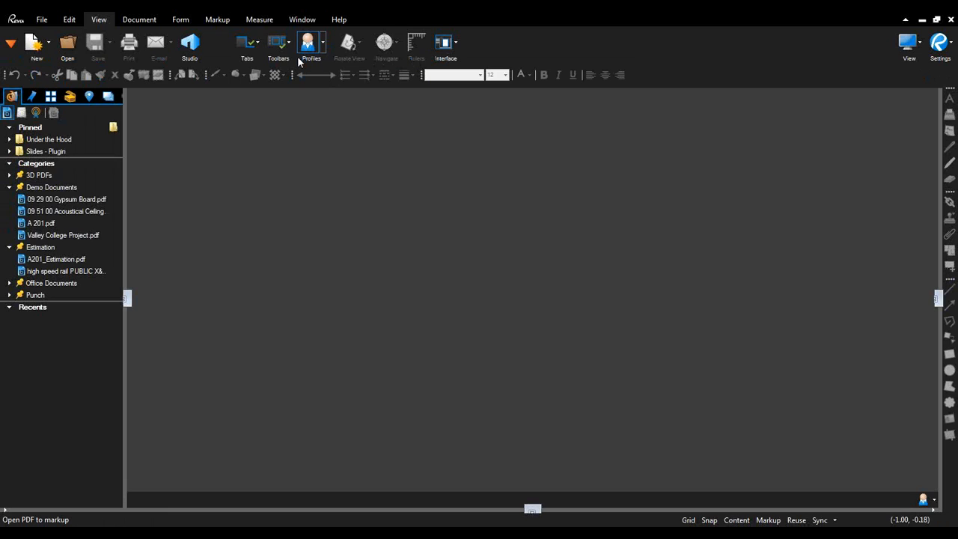
- Examine the management options for the Construction profile and leave without making changes
{"action": "left_click", "coordinate": [309, 45]}
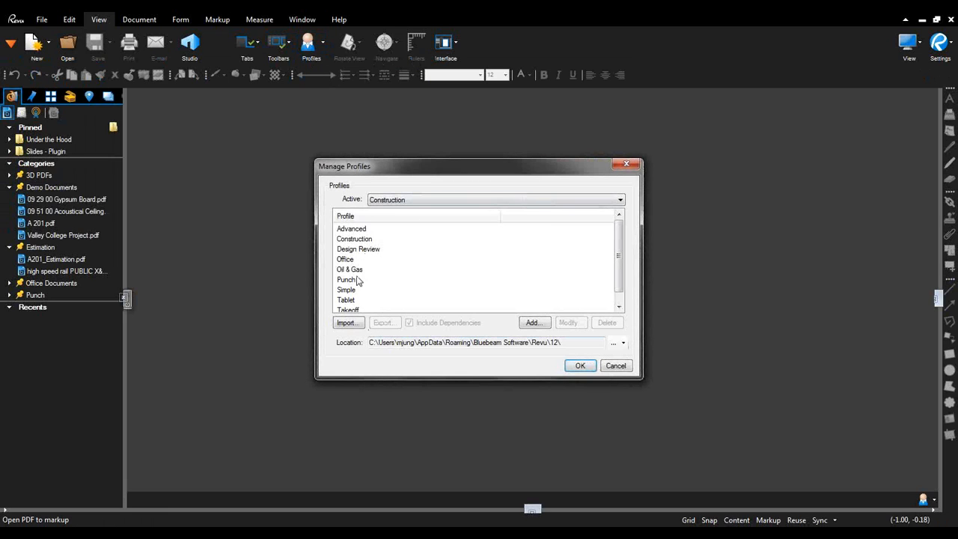
{"action": "left_click", "coordinate": [363, 242]}
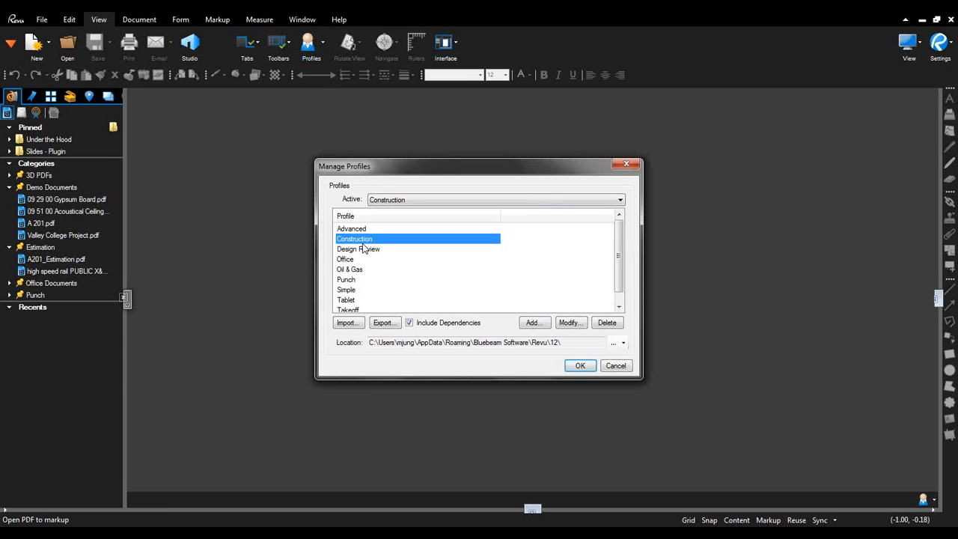
{"action": "left_click", "coordinate": [617, 368]}
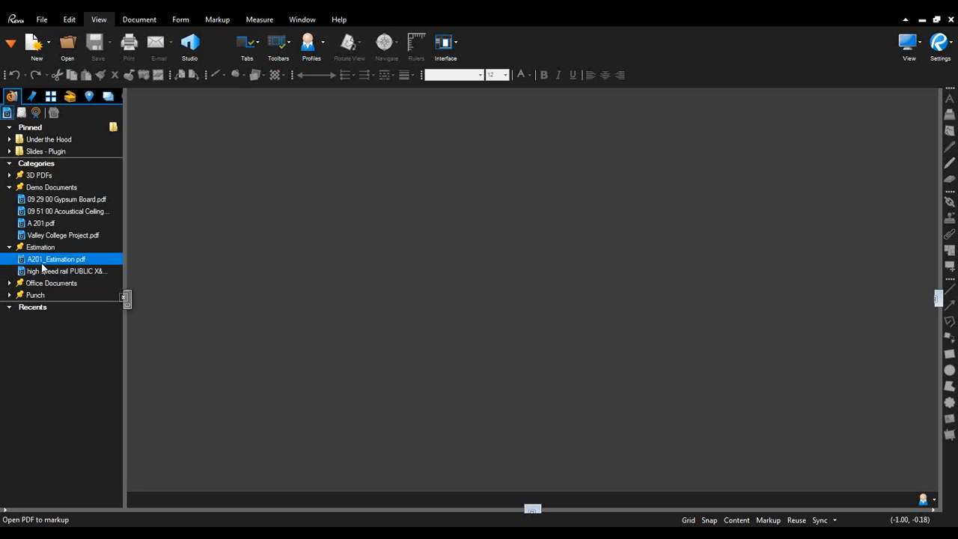
- Open A 201.pdf at corridor 113 and collapse the file access panel
{"action": "left_click", "coordinate": [45, 224]}
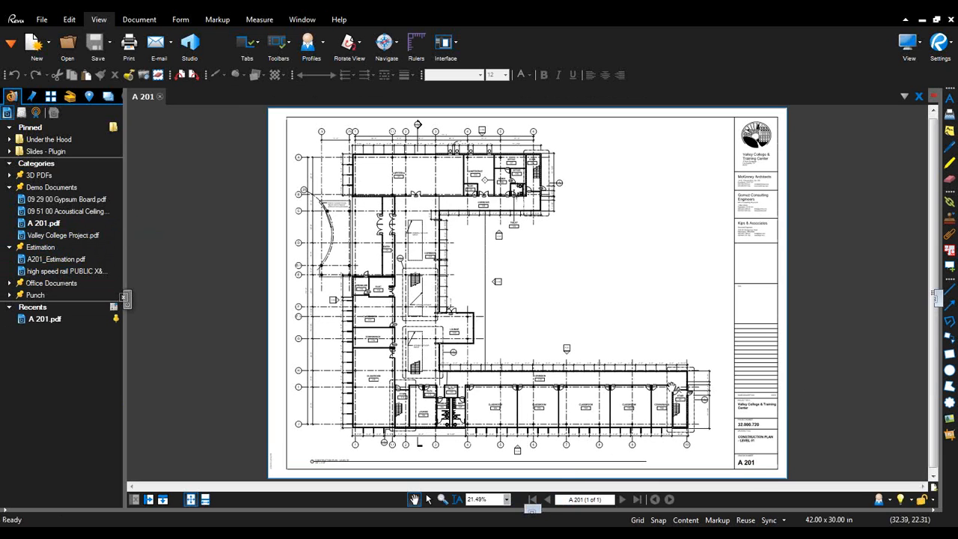
{"action": "scroll", "coordinate": [669, 386], "scroll_direction": "up", "scroll_amount": 4}
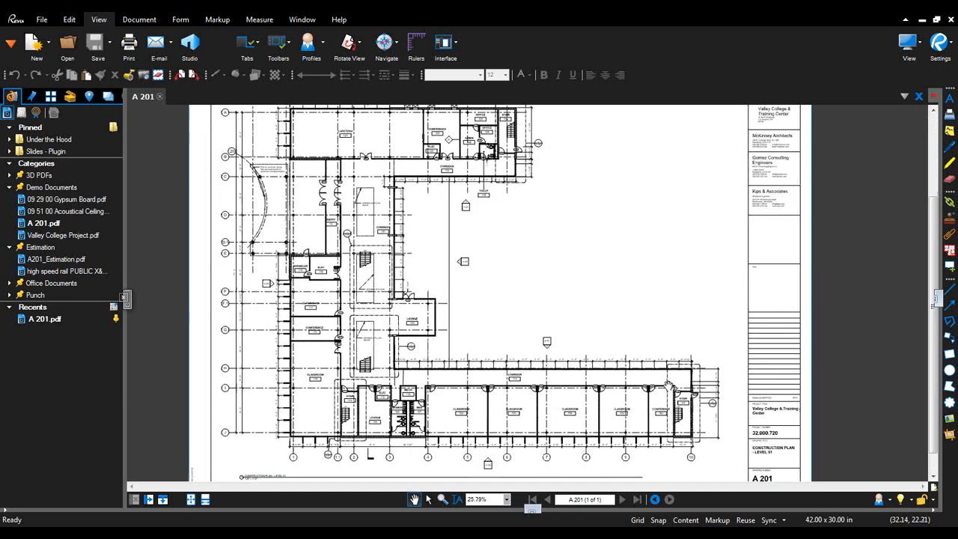
{"action": "scroll", "coordinate": [669, 386], "scroll_direction": "up", "scroll_amount": 5}
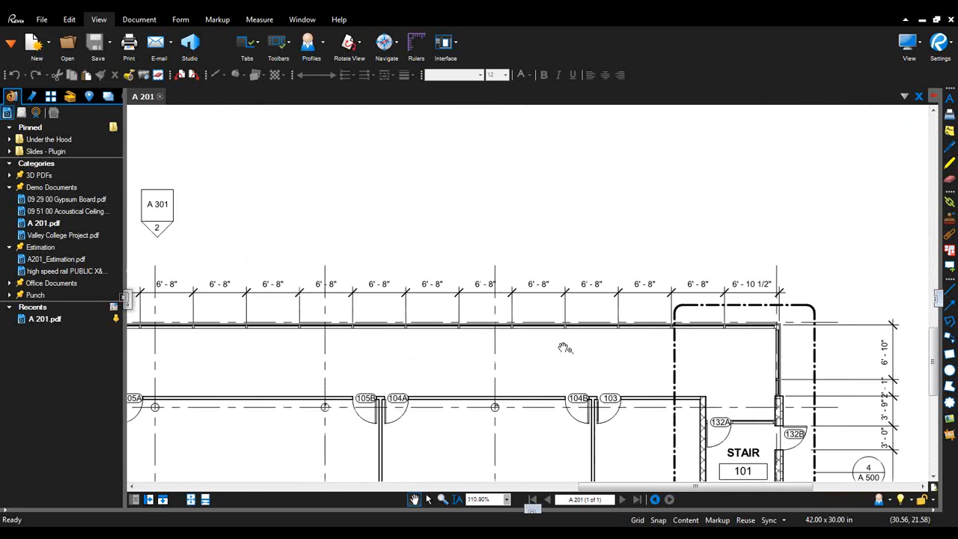
{"action": "mouse_move", "coordinate": [364, 338]}
{"action": "left_mouse_down"}
{"action": "mouse_move", "coordinate": [569, 326]}
{"action": "mouse_move", "coordinate": [670, 283]}
{"action": "mouse_move", "coordinate": [583, 342]}
{"action": "left_mouse_up"}
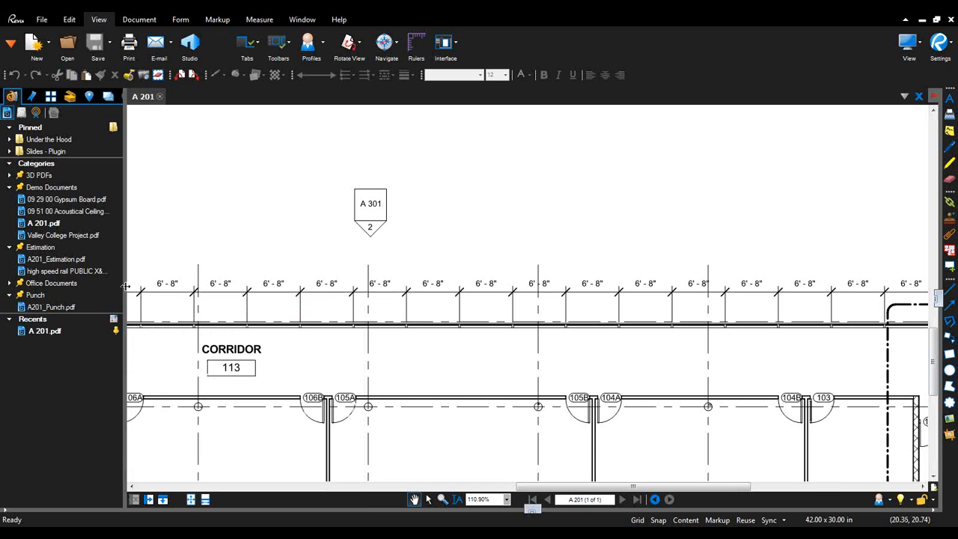
{"action": "left_click", "coordinate": [126, 286]}
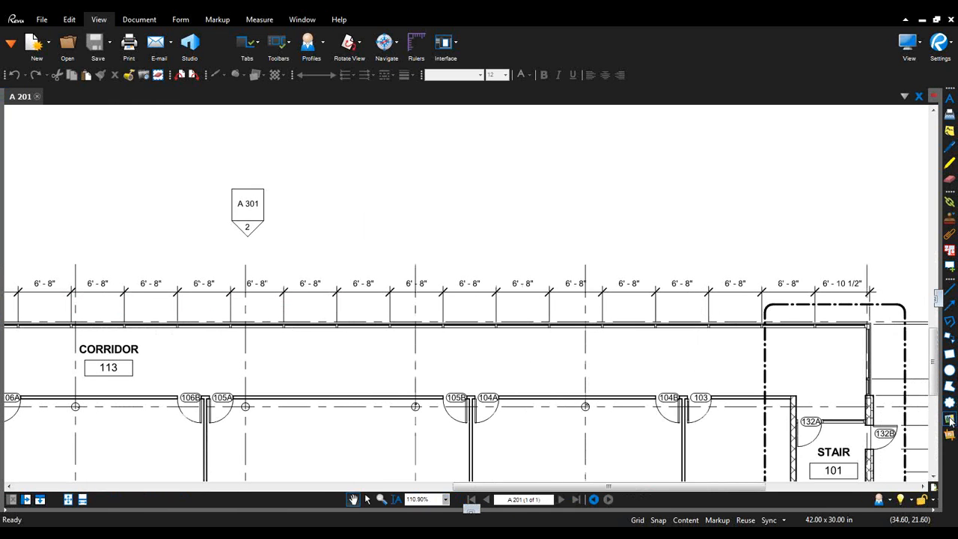
- Draw a revision cloud around a 6'-8" bay above corridor 113 and point a callout reading "mullion design updated" at it
{"action": "left_click", "coordinate": [950, 403]}
{"action": "left_click_drag", "start_coordinate": [284, 278], "coordinate": [348, 329]}
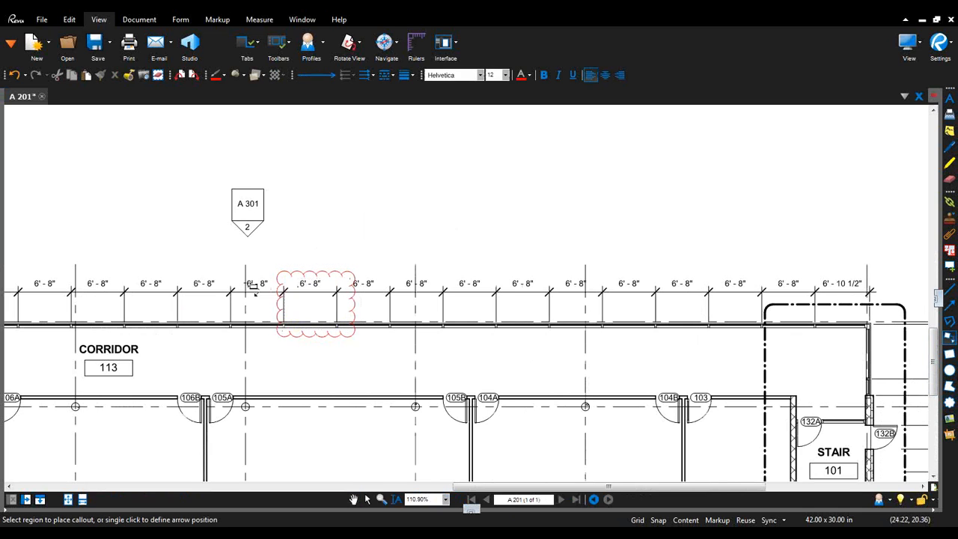
{"action": "left_click", "coordinate": [320, 284]}
{"action": "left_click", "coordinate": [383, 209]}
{"action": "type", "text": "mu"}
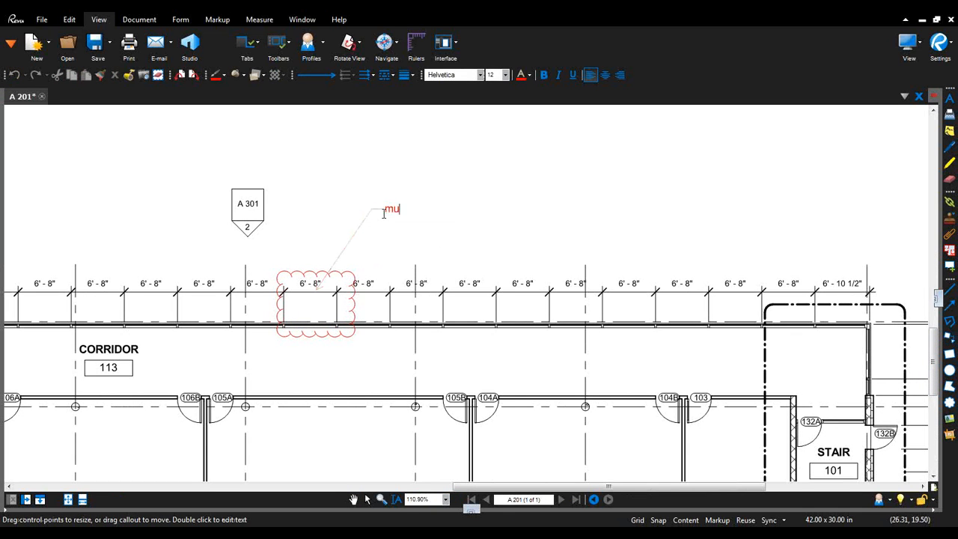
{"action": "type", "text": "llion design updated"}
{"action": "key", "text": "Escape"}
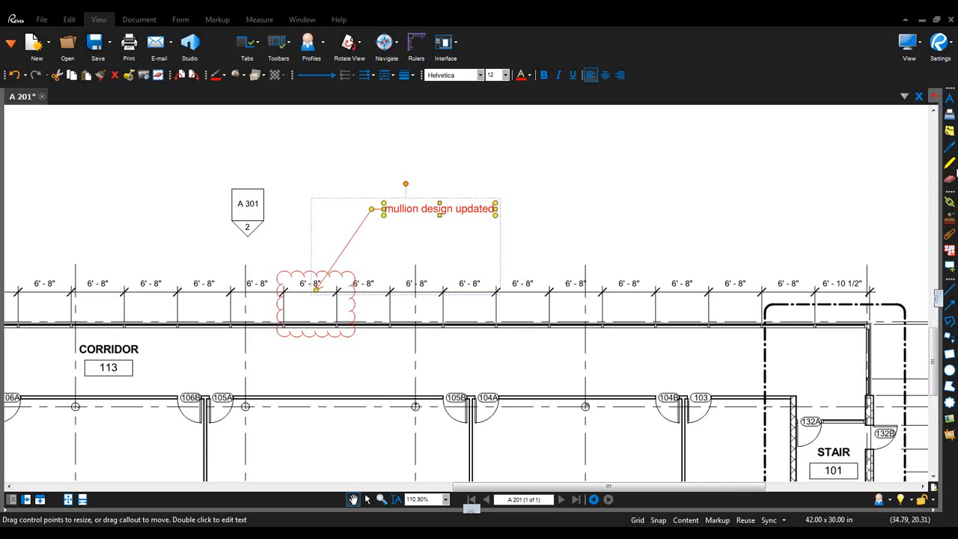
- Highlight a freehand wavy stroke in the blank area above the plan and the A 301 text in the section marker
{"action": "left_click", "coordinate": [953, 167]}
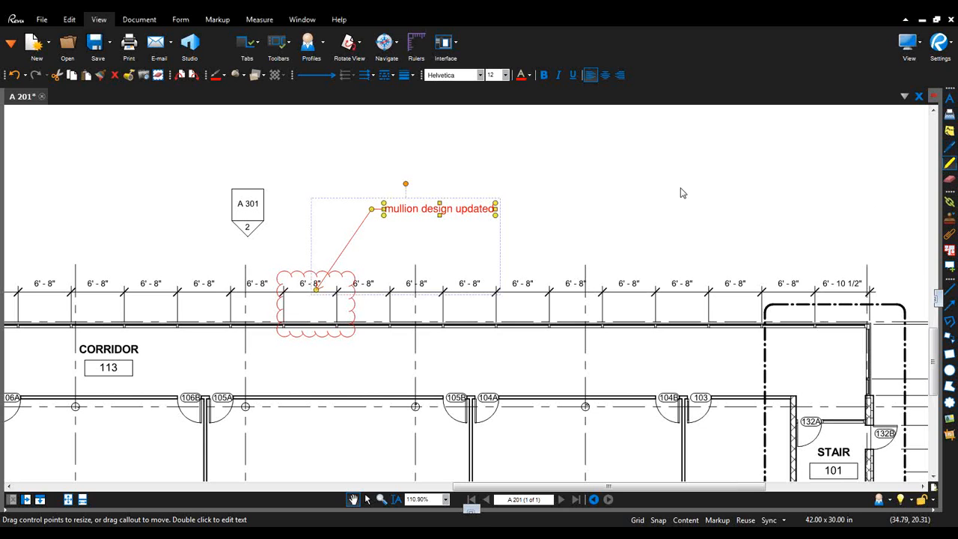
{"action": "left_click_drag", "start_coordinate": [616, 196], "coordinate": [785, 165]}
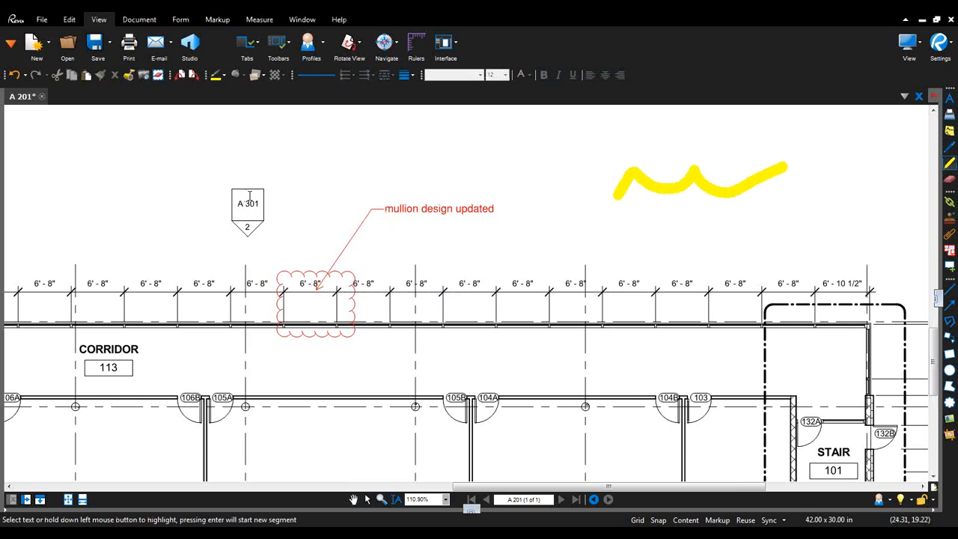
{"action": "left_click_drag", "start_coordinate": [238, 203], "coordinate": [271, 204]}
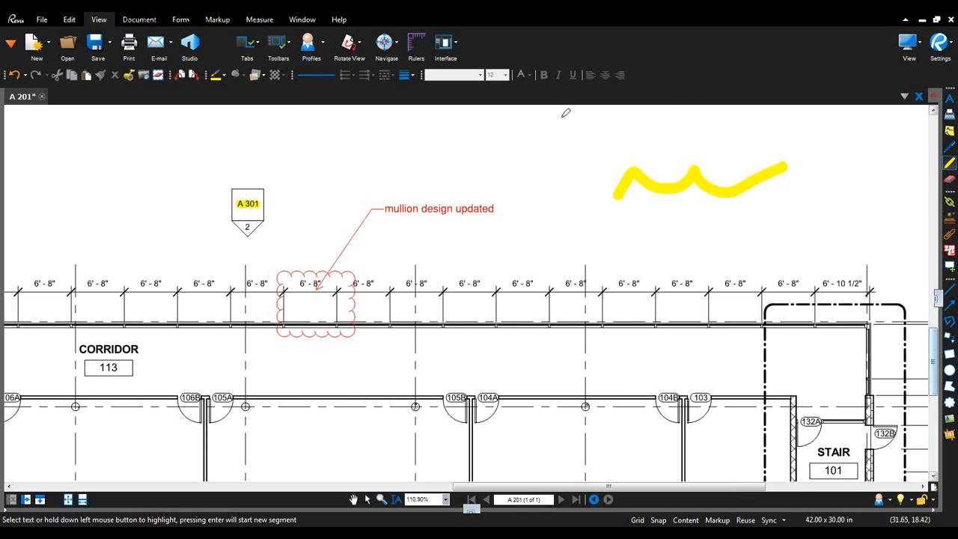
{"action": "left_click", "coordinate": [218, 23]}
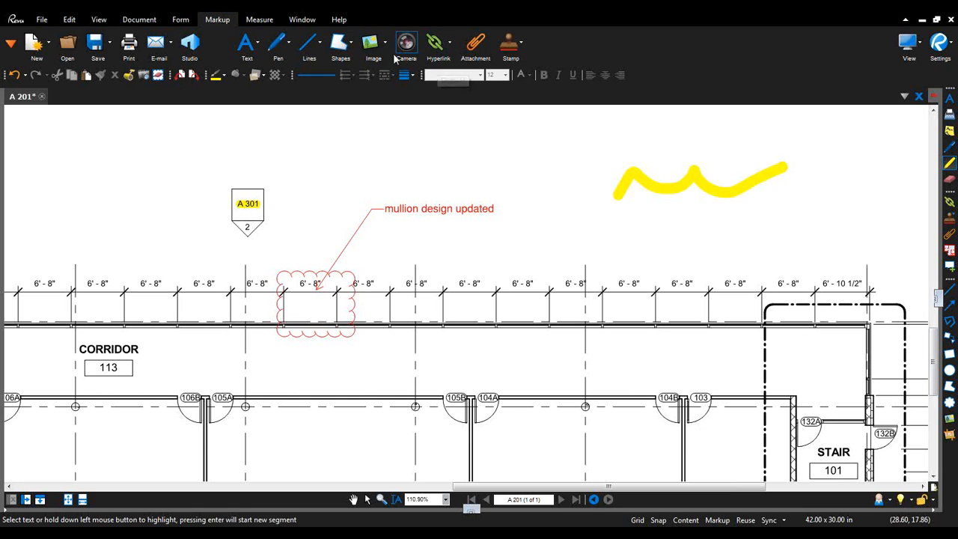
{"action": "left_click", "coordinate": [349, 42]}
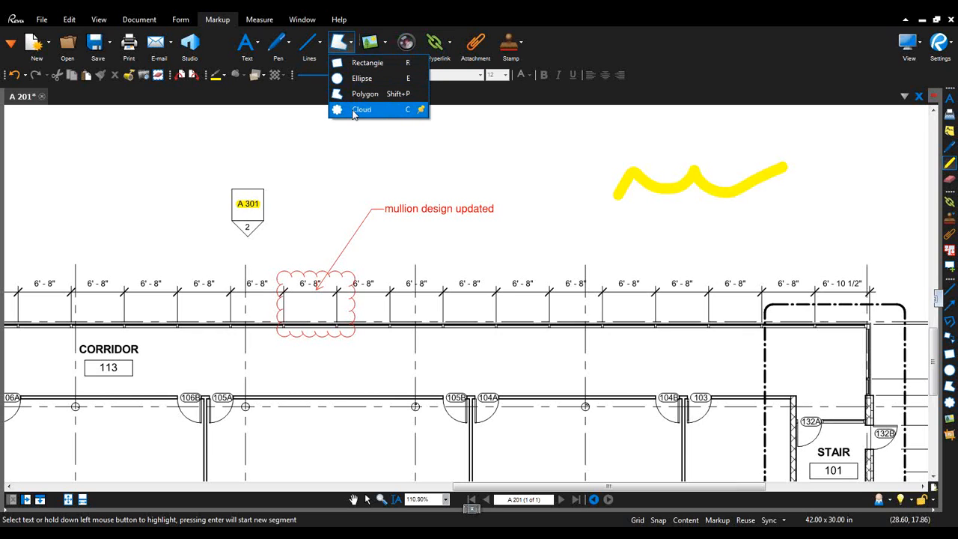
{"action": "left_click", "coordinate": [358, 110]}
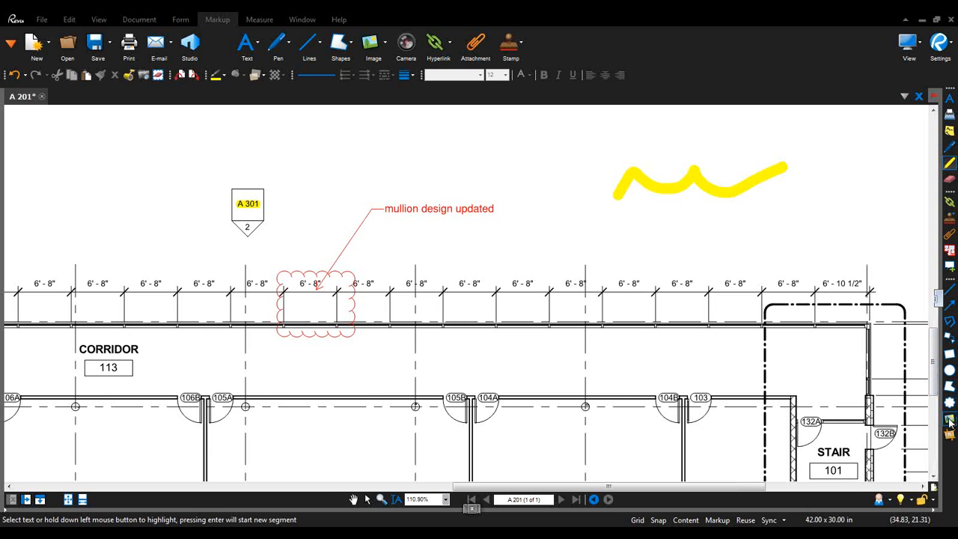
- Insert the mullion picture from the Images folder of Revu 12 Documents and place it beside the callout text
{"action": "left_click", "coordinate": [949, 421]}
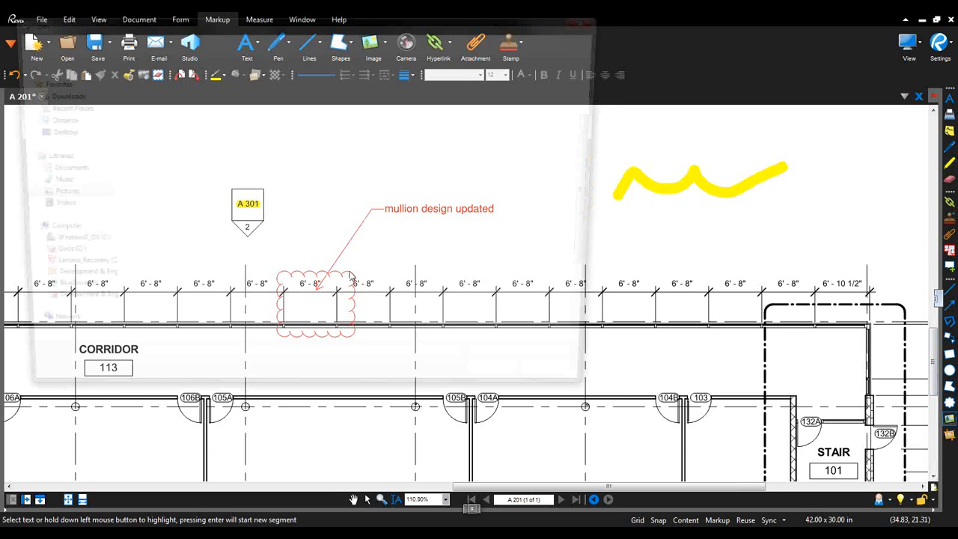
{"action": "left_click", "coordinate": [49, 132]}
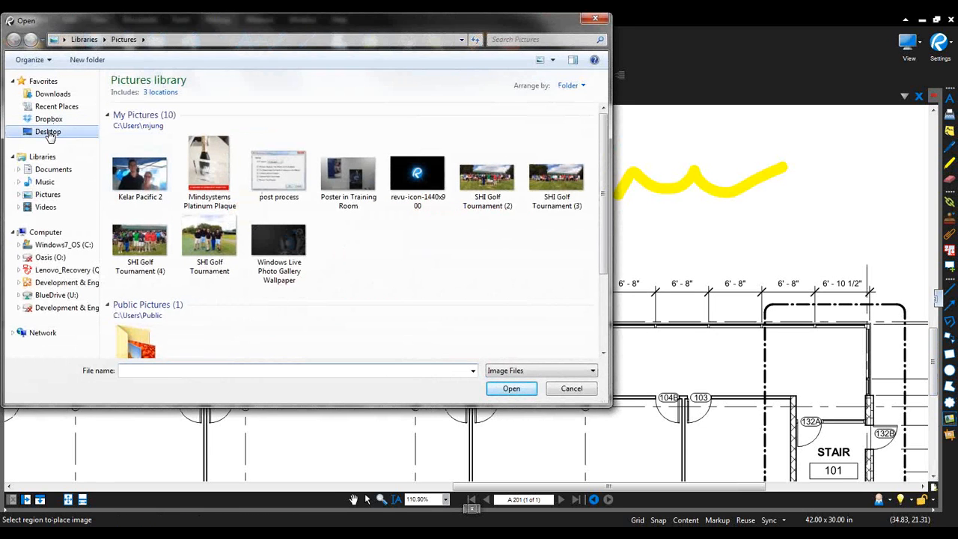
{"action": "double_click", "coordinate": [316, 132]}
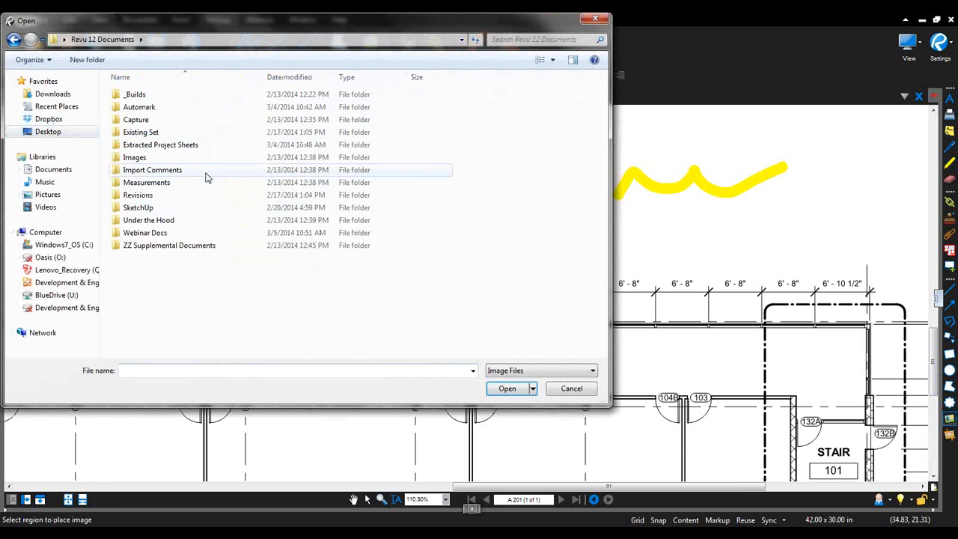
{"action": "double_click", "coordinate": [204, 159]}
{"action": "double_click", "coordinate": [208, 83]}
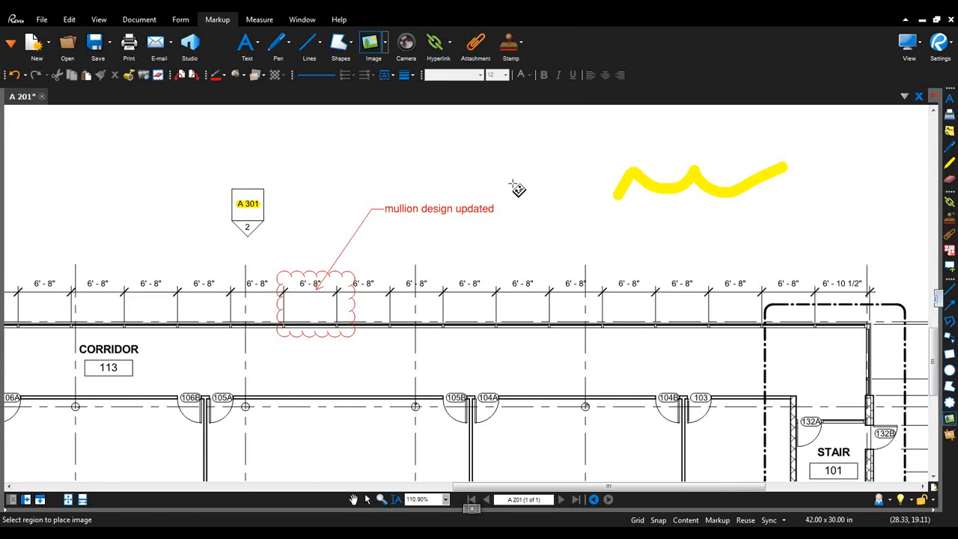
{"action": "left_click", "coordinate": [513, 182]}
{"action": "left_click", "coordinate": [563, 241]}
{"action": "left_click_drag", "start_coordinate": [562, 242], "coordinate": [565, 241]}
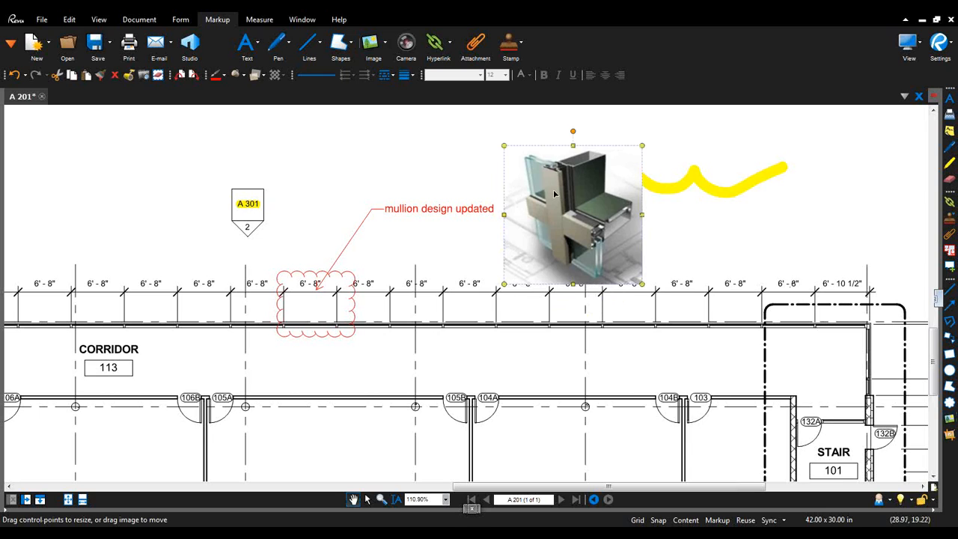
- Format the "mullion design updated" callout with a dark blue line and a turquoise fill at 40% opacity
{"action": "left_click", "coordinate": [419, 212]}
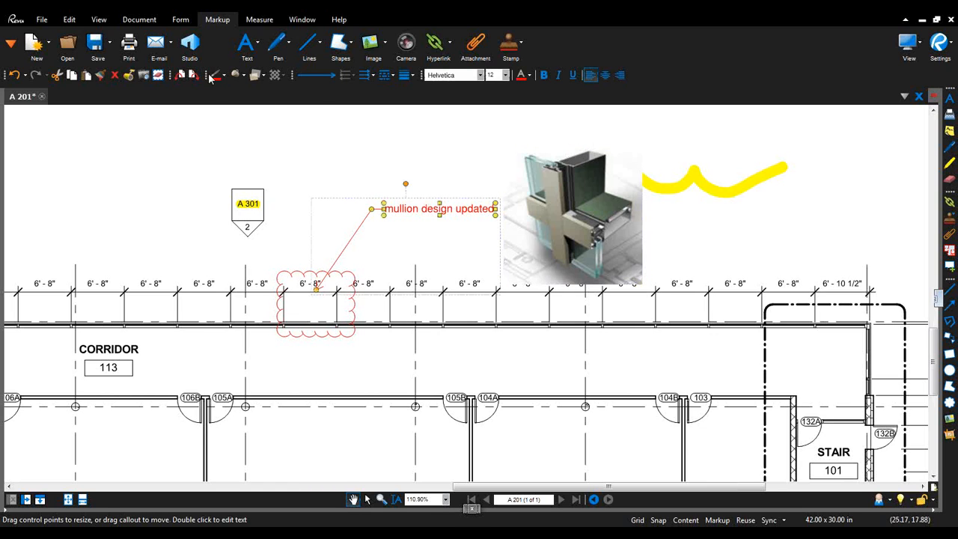
{"action": "left_click", "coordinate": [214, 75]}
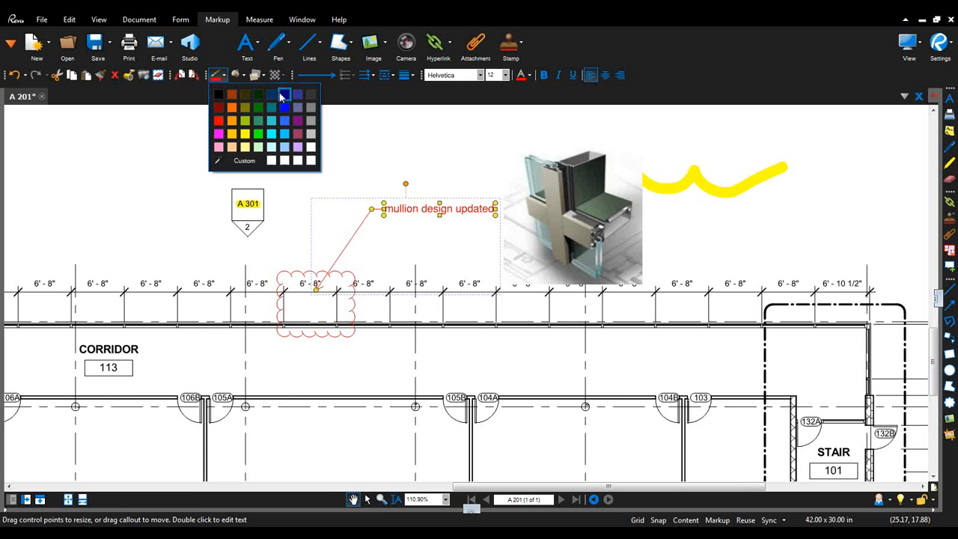
{"action": "left_click", "coordinate": [283, 95]}
{"action": "left_click", "coordinate": [236, 76]}
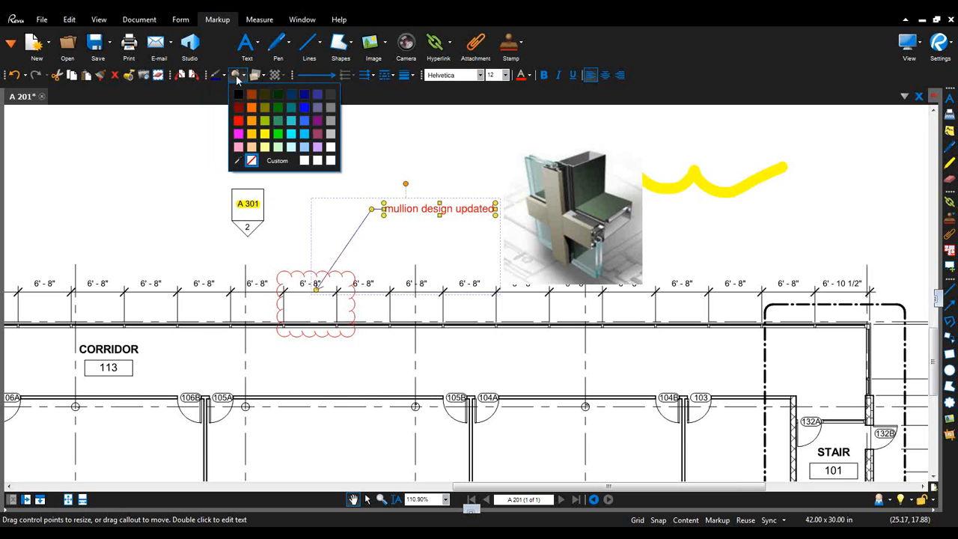
{"action": "left_click", "coordinate": [292, 124]}
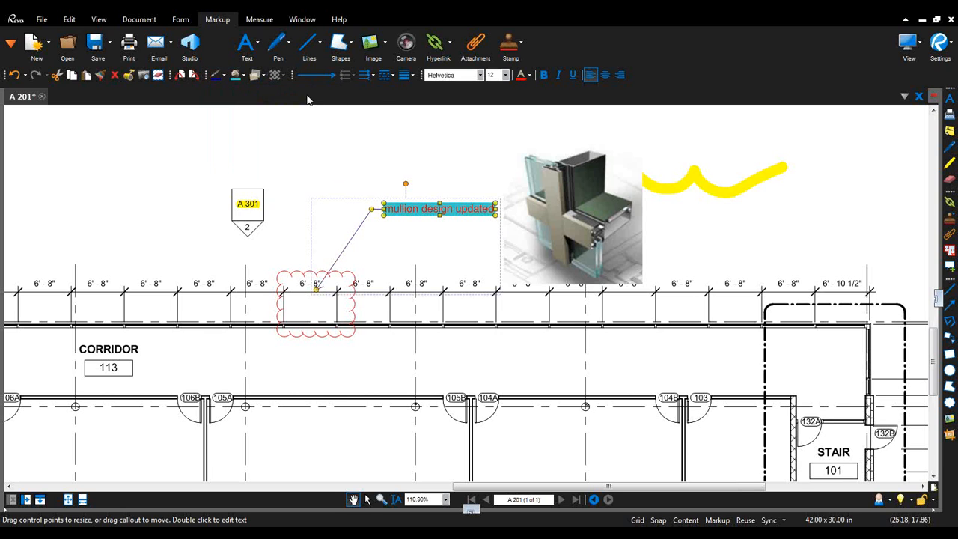
{"action": "left_click", "coordinate": [256, 80]}
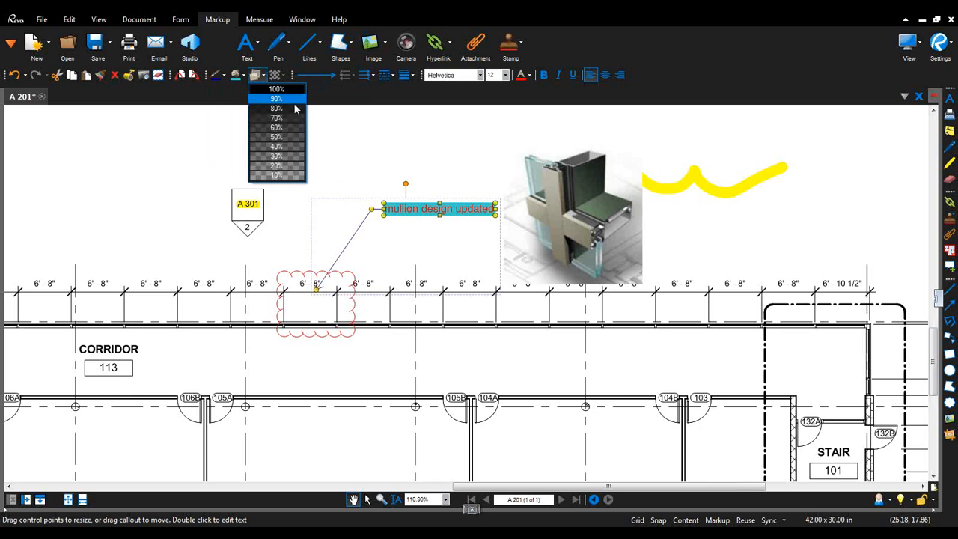
{"action": "left_click", "coordinate": [293, 145]}
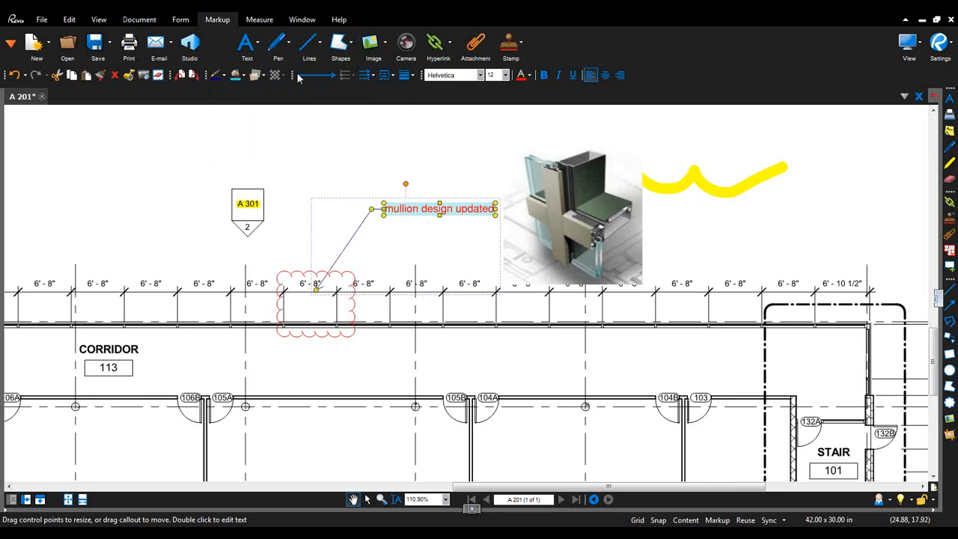
- Set the text color of the "mullion design updated" callout to dark blue
{"action": "left_click", "coordinate": [530, 78]}
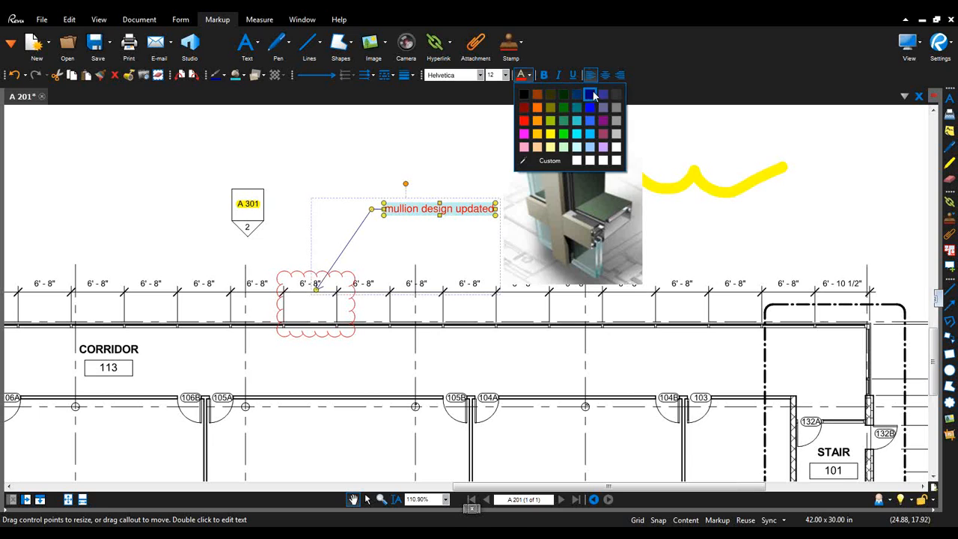
{"action": "left_click", "coordinate": [581, 95]}
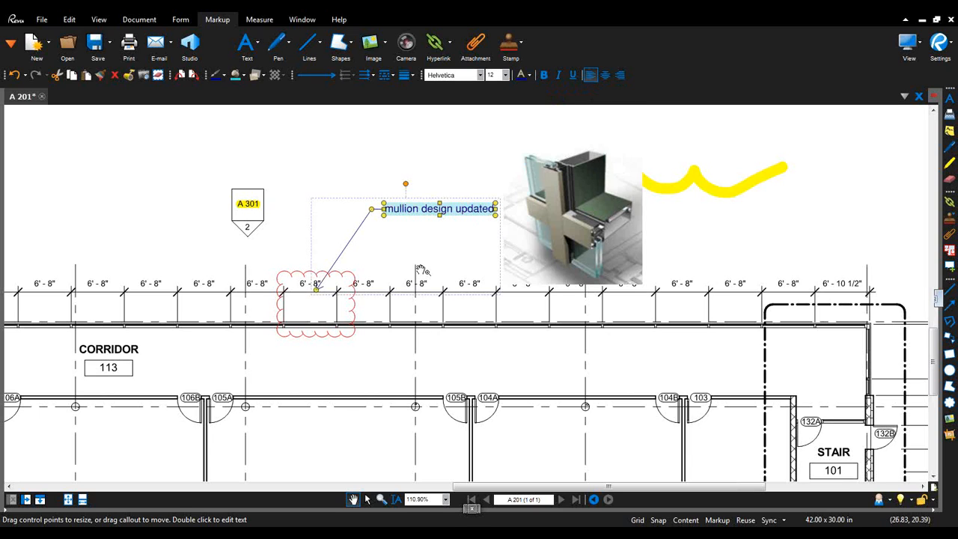
- Show the properties of the revision cloud above corridor 113 and set its line color to dark blue
{"action": "left_click", "coordinate": [350, 337]}
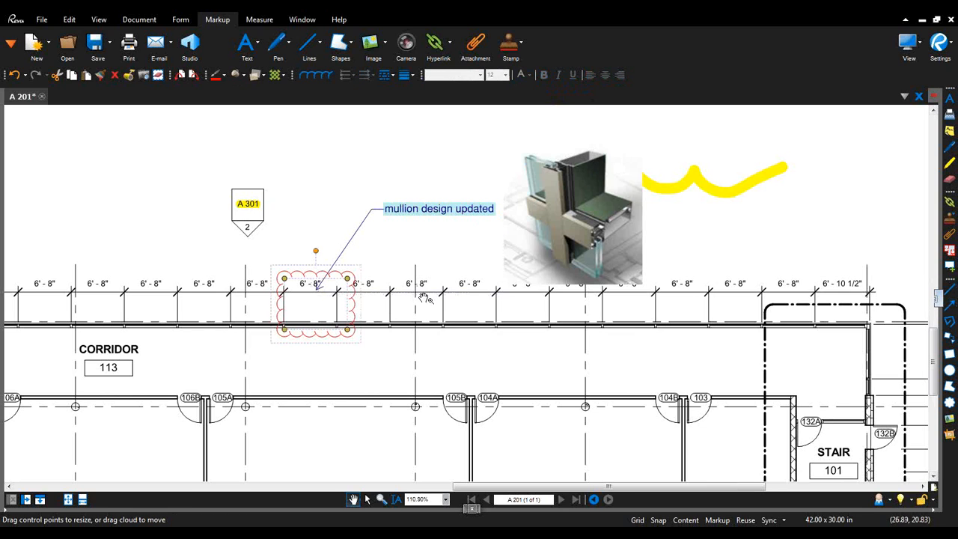
{"action": "left_click", "coordinate": [934, 300]}
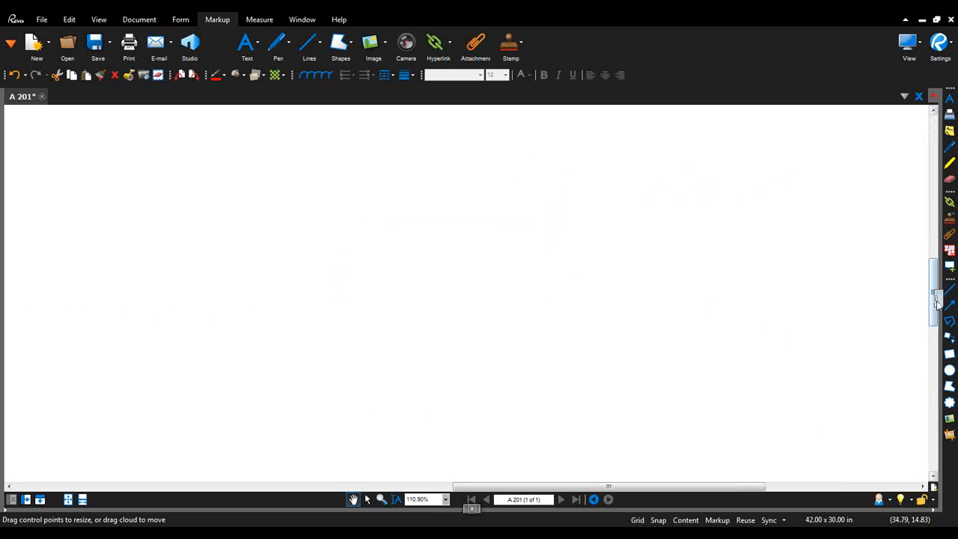
{"action": "left_click_drag", "start_coordinate": [937, 302], "coordinate": [718, 327]}
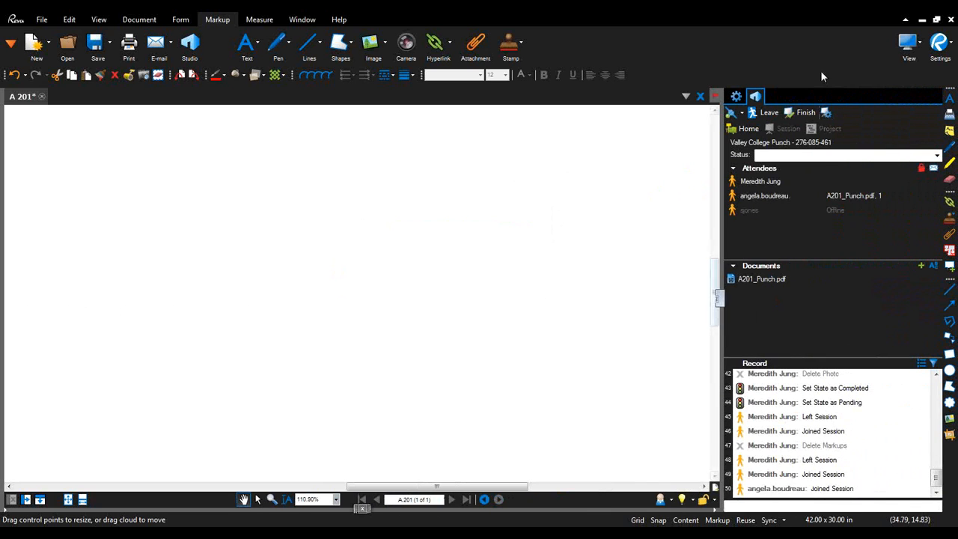
{"action": "left_click", "coordinate": [736, 97]}
{"action": "left_click", "coordinate": [415, 300]}
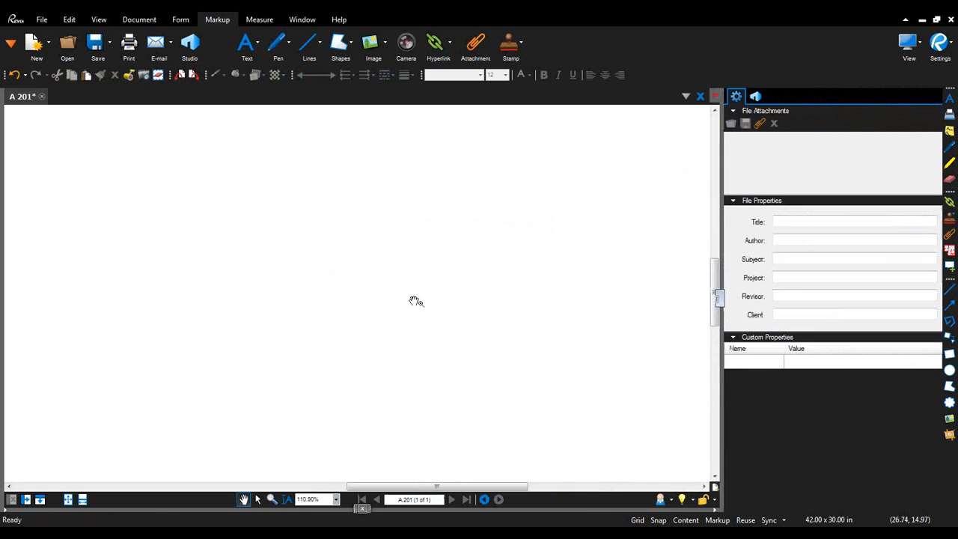
{"action": "scroll", "coordinate": [415, 299], "scroll_direction": "up", "scroll_amount": 5}
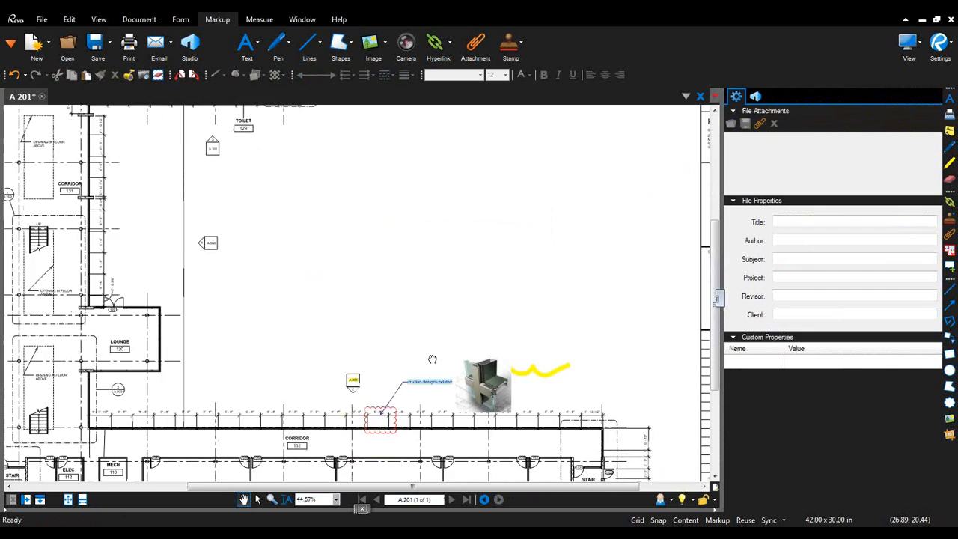
{"action": "left_click", "coordinate": [372, 292]}
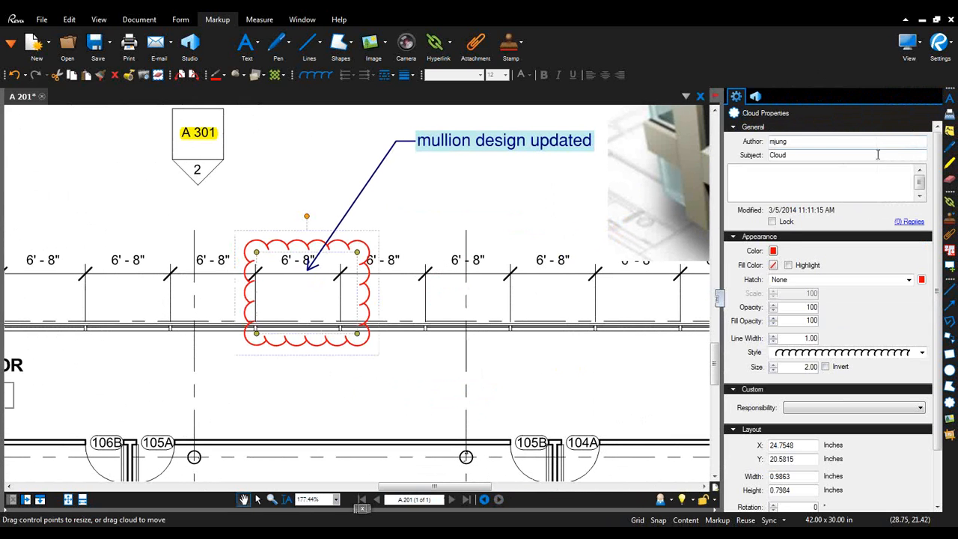
{"action": "left_click", "coordinate": [772, 252]}
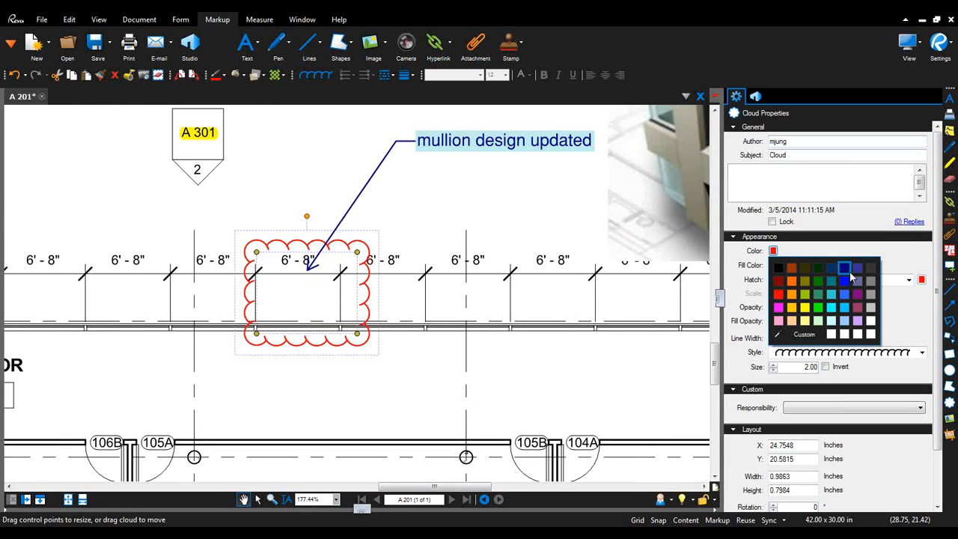
{"action": "left_click", "coordinate": [850, 272]}
- Fill the revision cloud with turquoise at a fill opacity of 30
{"action": "left_click", "coordinate": [773, 265]}
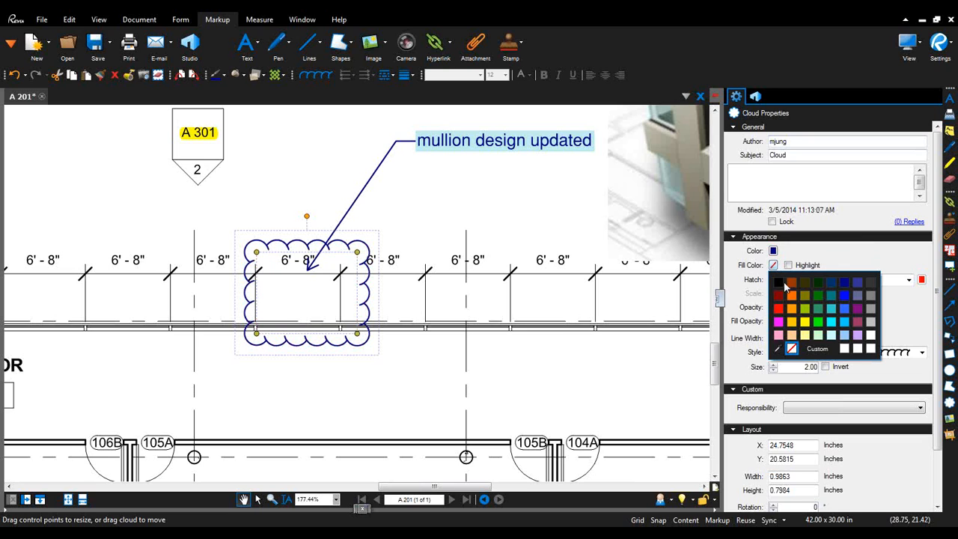
{"action": "left_click", "coordinate": [833, 316]}
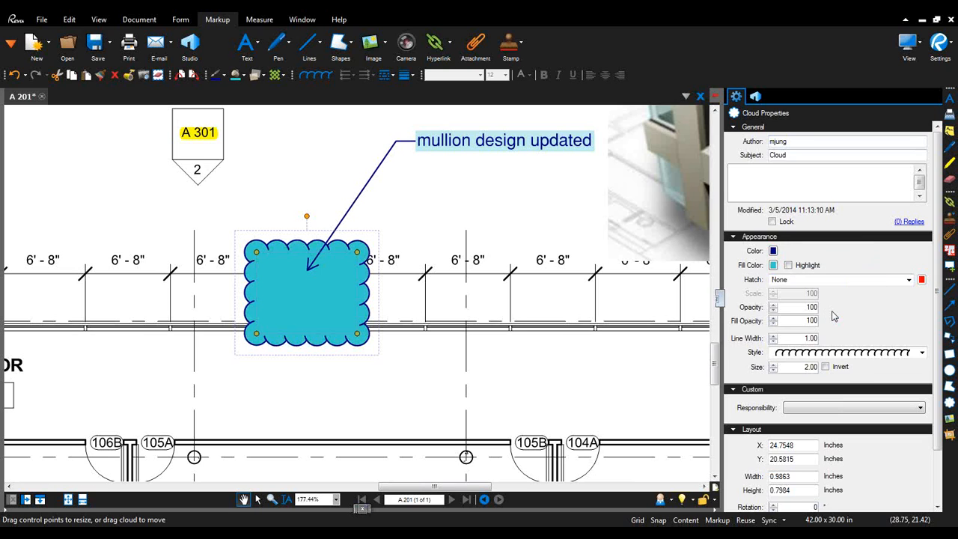
{"action": "left_click", "coordinate": [773, 323]}
{"action": "left_click", "coordinate": [773, 324]}
{"action": "left_click", "coordinate": [773, 324]}
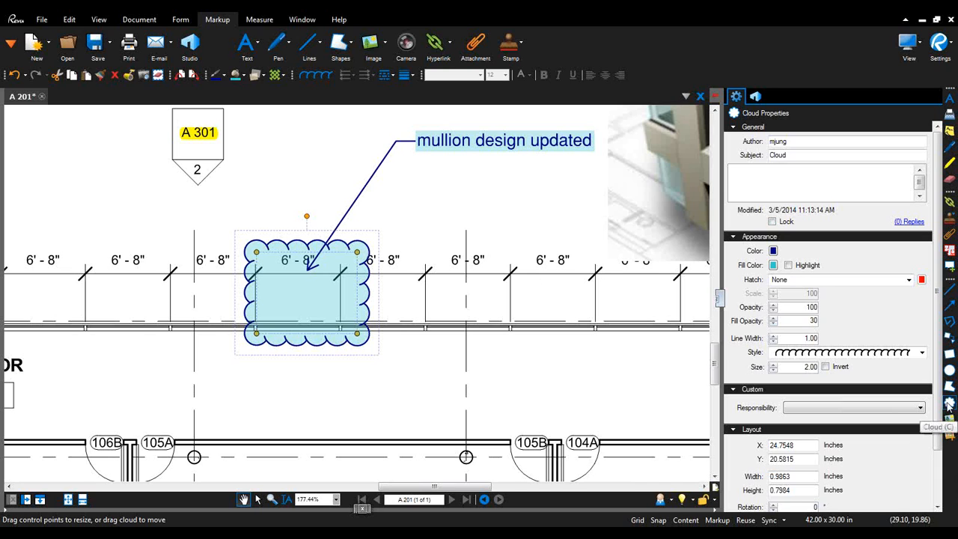
- Add a default-style callout reading "callout" in the corridor, with its arrow ending just below the revision cloud
{"action": "left_click", "coordinate": [950, 337]}
{"action": "left_click", "coordinate": [357, 363]}
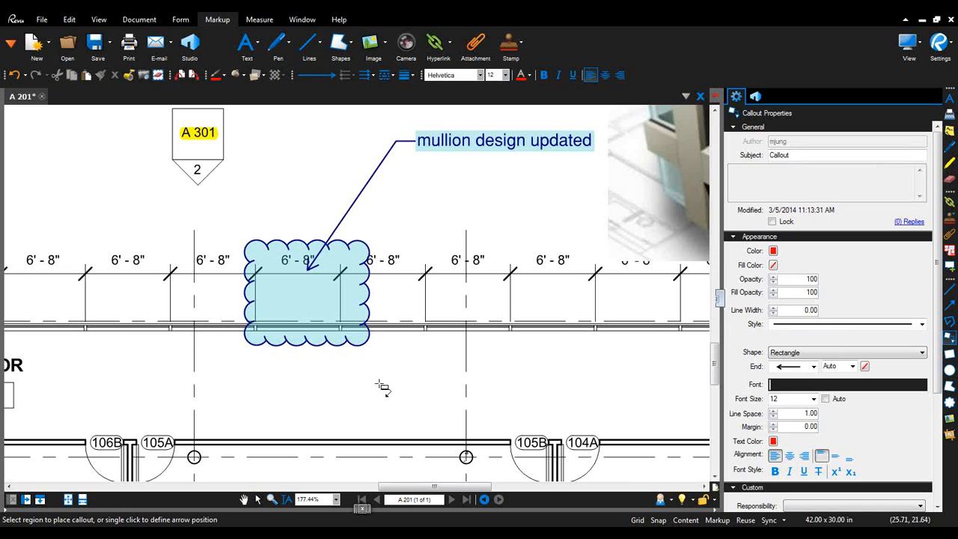
{"action": "left_click", "coordinate": [517, 413]}
{"action": "type", "text": "callout"}
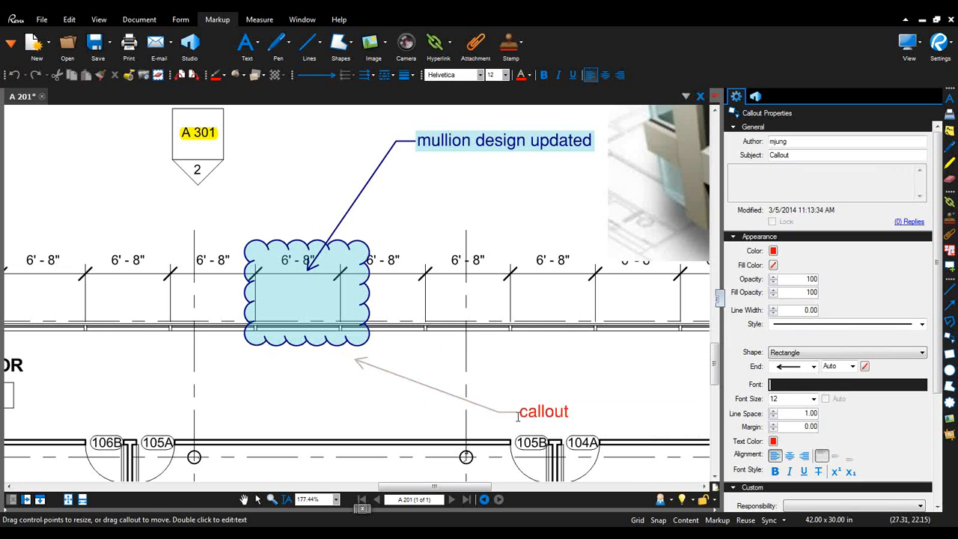
{"action": "left_click", "coordinate": [523, 416]}
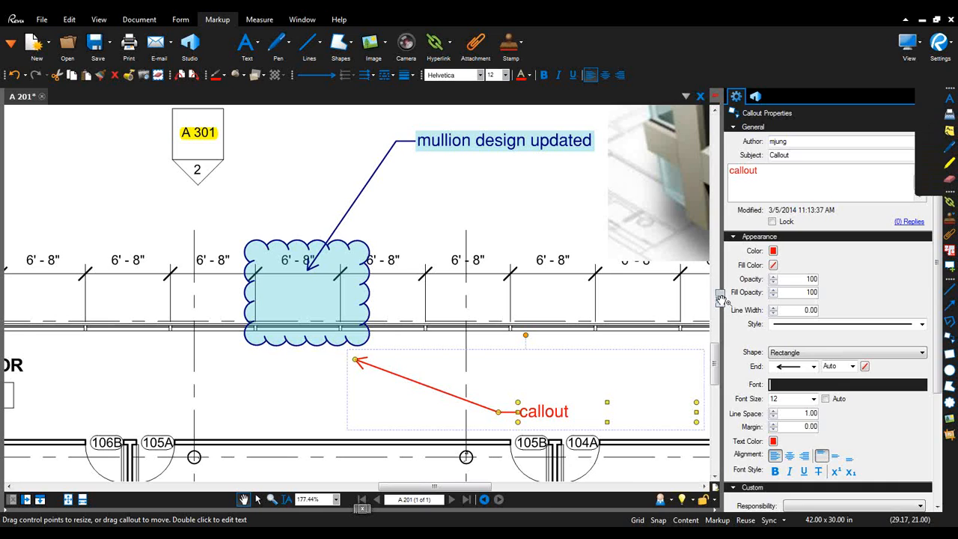
- Hide the markup properties and display the Tool Chest with its tool sets
{"action": "left_click", "coordinate": [720, 298]}
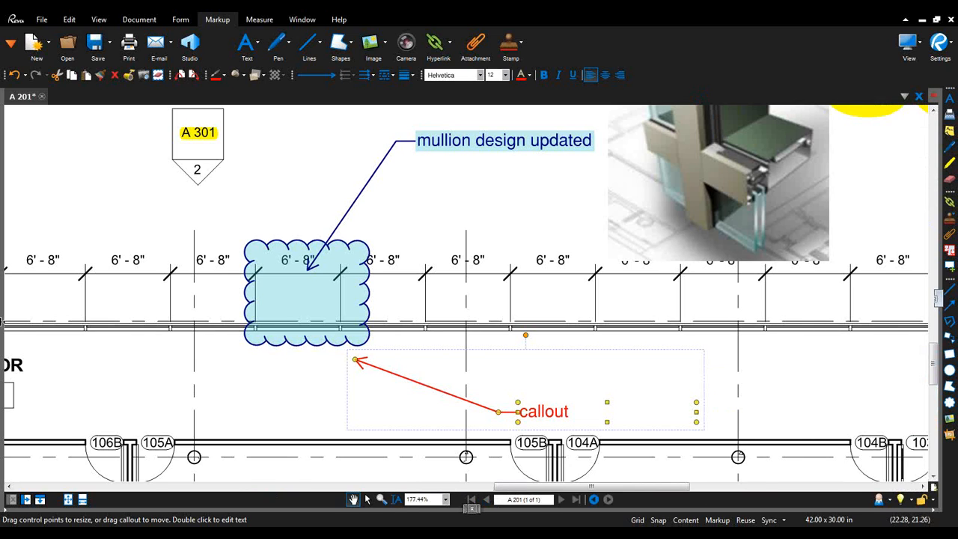
{"action": "left_click", "coordinate": [2, 322]}
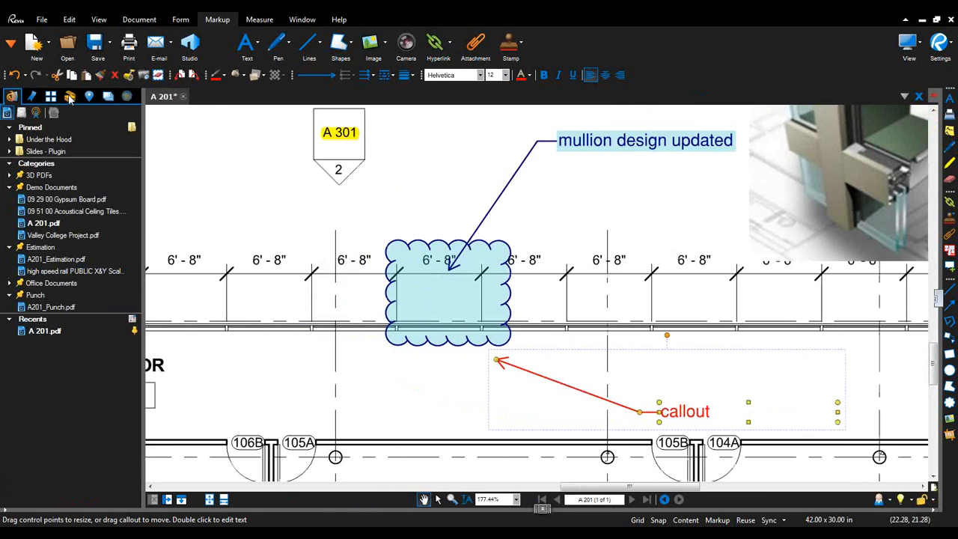
{"action": "left_click", "coordinate": [69, 98]}
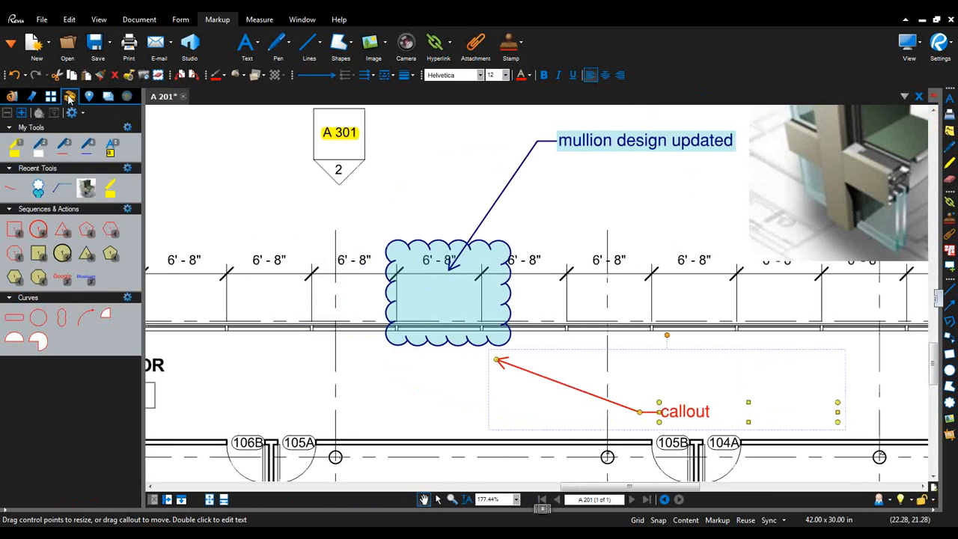
- Reuse the recent blue callout style to place a callout reading "add sun shade", pointing at the lower part of Lounge 120's outer wall
{"action": "left_click", "coordinate": [59, 191]}
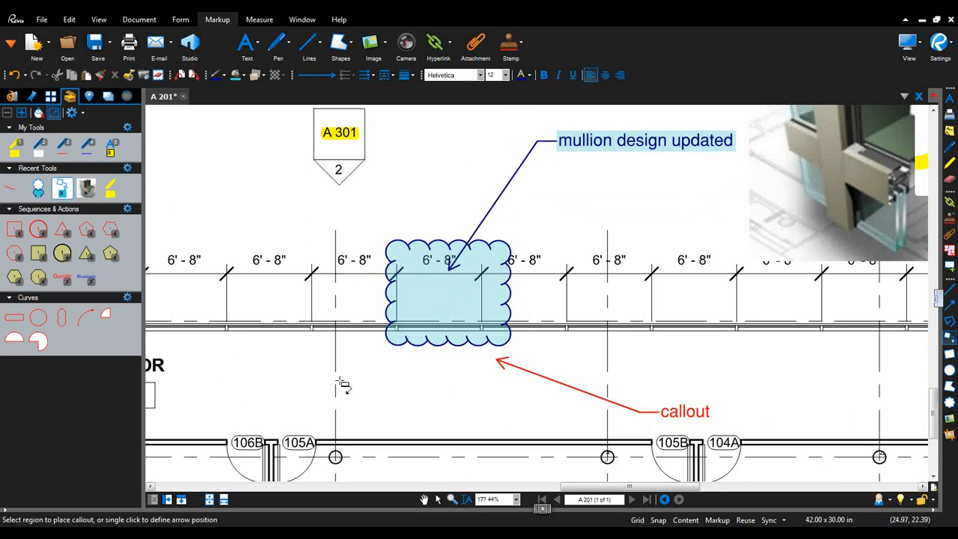
{"action": "scroll", "coordinate": [342, 385], "scroll_direction": "down", "scroll_amount": 5}
{"action": "left_click_drag", "start_coordinate": [325, 294], "coordinate": [840, 429]}
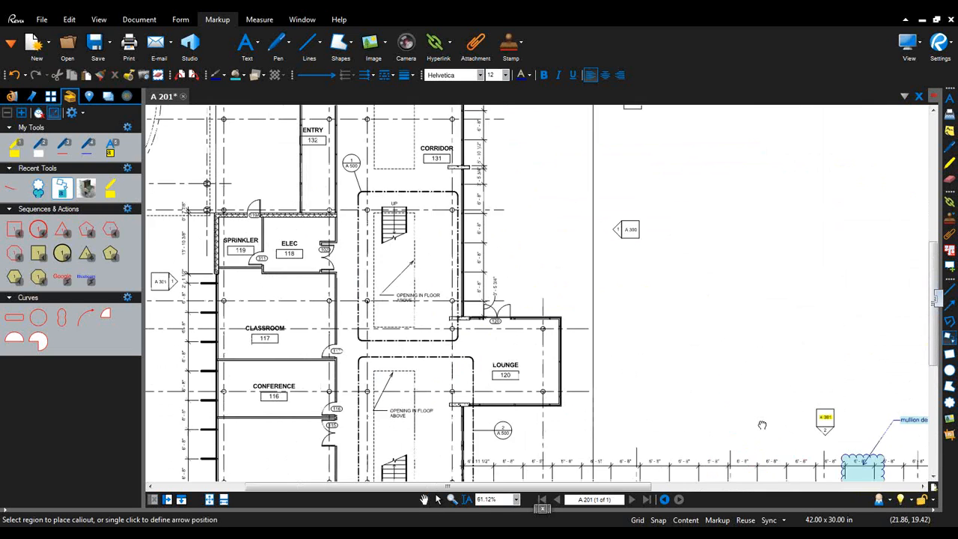
{"action": "scroll", "coordinate": [574, 434], "scroll_direction": "up", "scroll_amount": 5}
{"action": "left_click", "coordinate": [606, 362]}
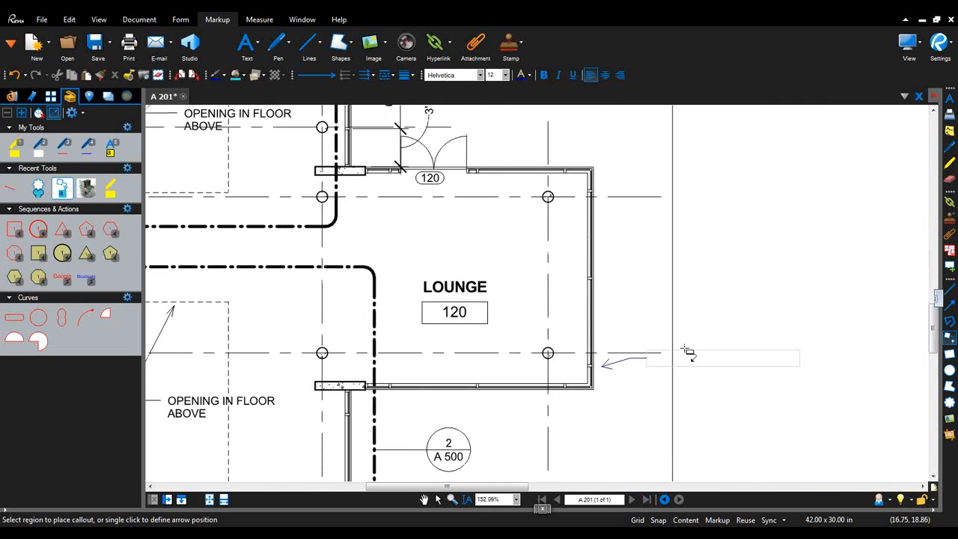
{"action": "left_click", "coordinate": [689, 341]}
{"action": "type", "text": "add sun shade"}
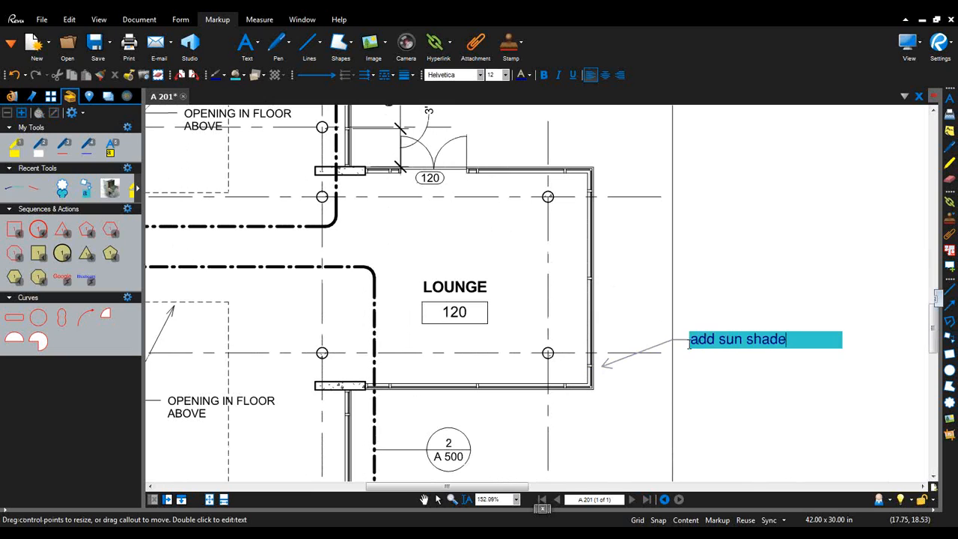
{"action": "key", "text": "Escape"}
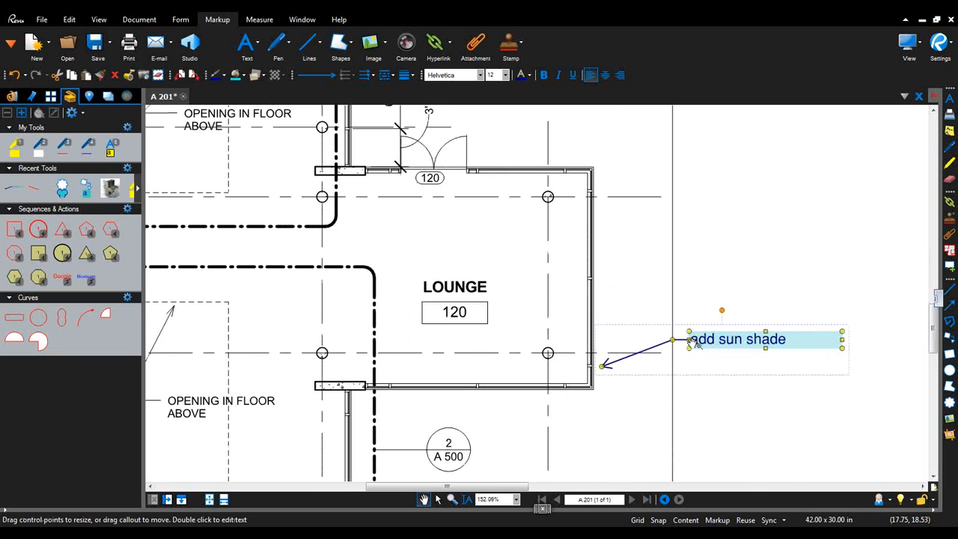
- Draw a four-point cloud around the lower outer corner of Lounge 120 with the recent cloud style, and add that cloud tool to My Tools
{"action": "left_click", "coordinate": [63, 188]}
{"action": "left_click", "coordinate": [525, 350]}
{"action": "left_click", "coordinate": [617, 310]}
{"action": "left_click", "coordinate": [685, 389]}
{"action": "left_click", "coordinate": [507, 441]}
{"action": "key", "text": "Return"}
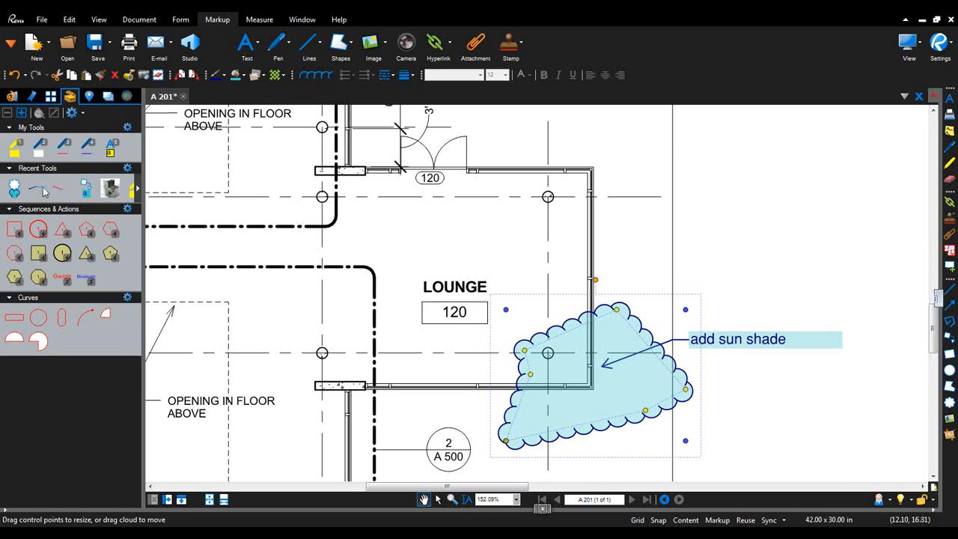
{"action": "left_click_drag", "start_coordinate": [15, 189], "coordinate": [123, 143]}
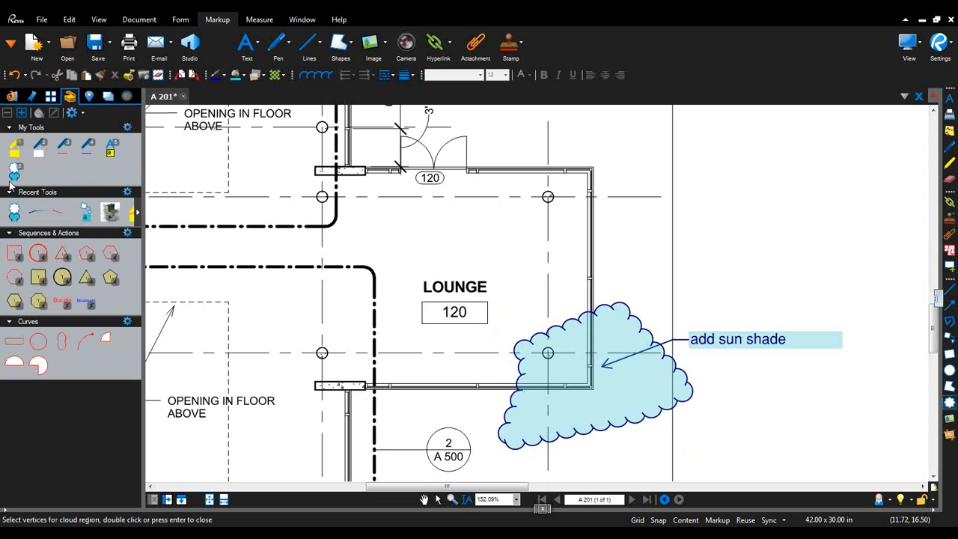
- Create a new tool set titled "Novedge Tools" and save it under that name in the Revu 12 folder
{"action": "left_click", "coordinate": [72, 113]}
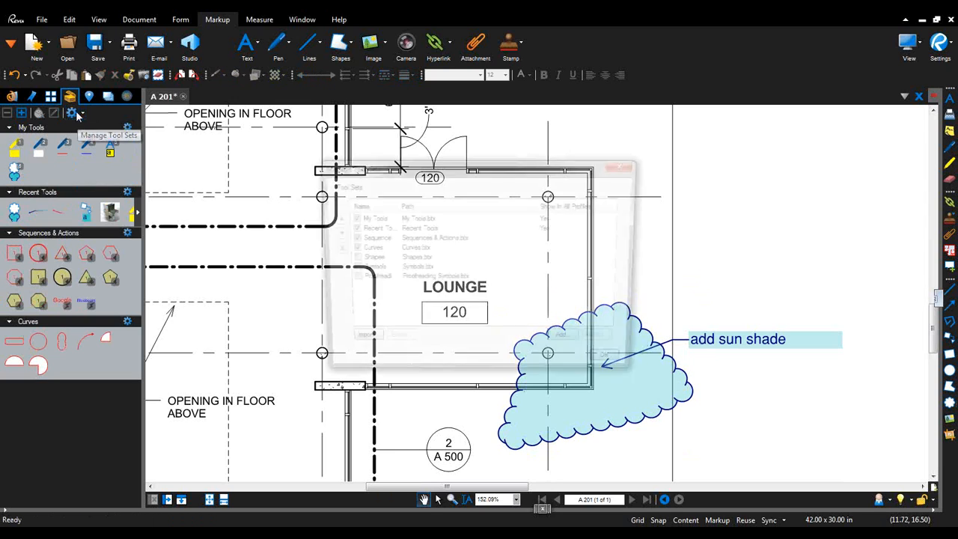
{"action": "left_click", "coordinate": [566, 345]}
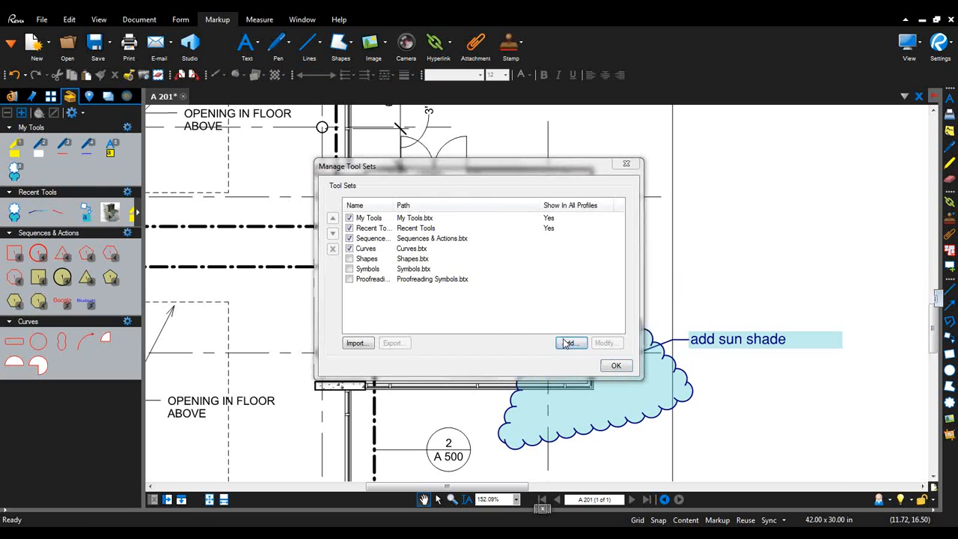
{"action": "type", "text": "'my"}
{"action": "key", "text": "BackSpace"}
{"action": "key", "text": "BackSpace"}
{"action": "type", "text": "N"}
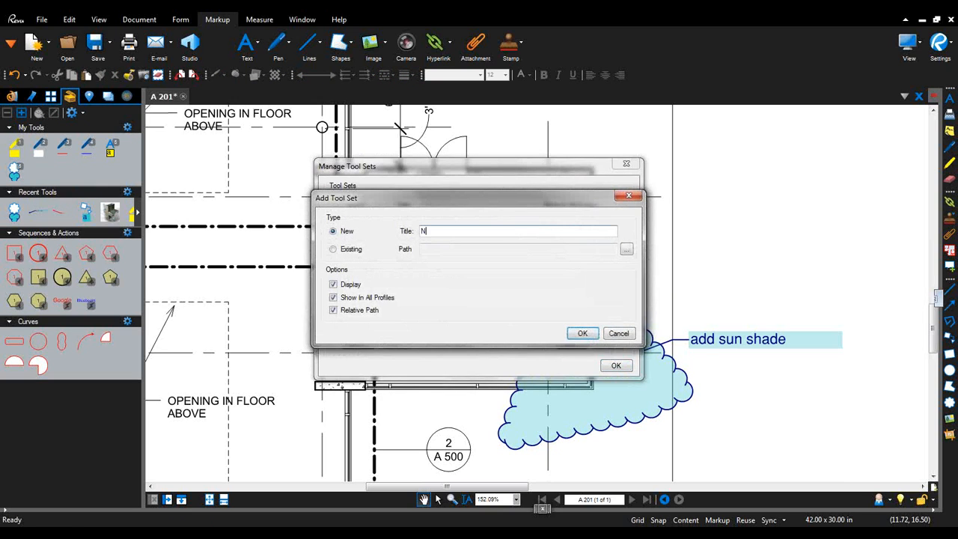
{"action": "type", "text": "oveoge Tools"}
{"action": "key", "text": "Return"}
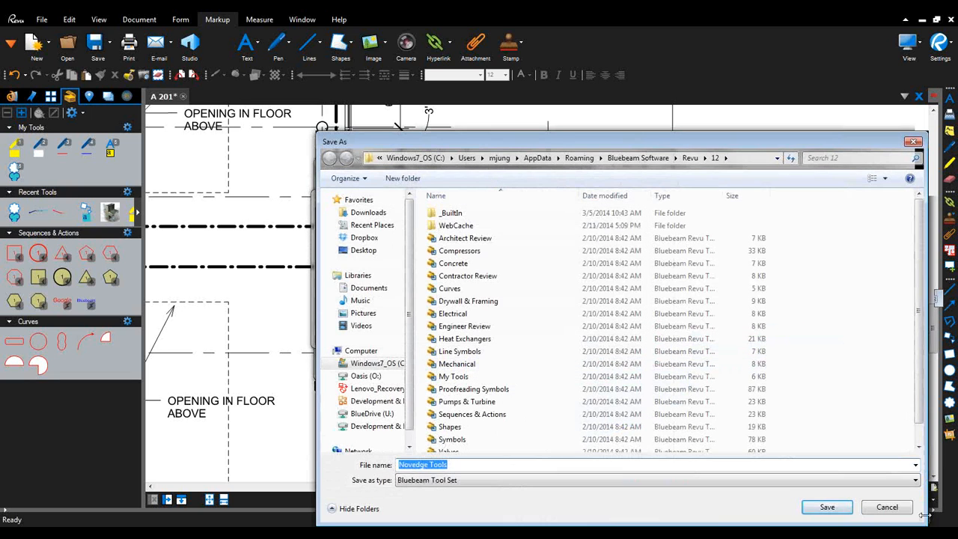
{"action": "left_click", "coordinate": [822, 502]}
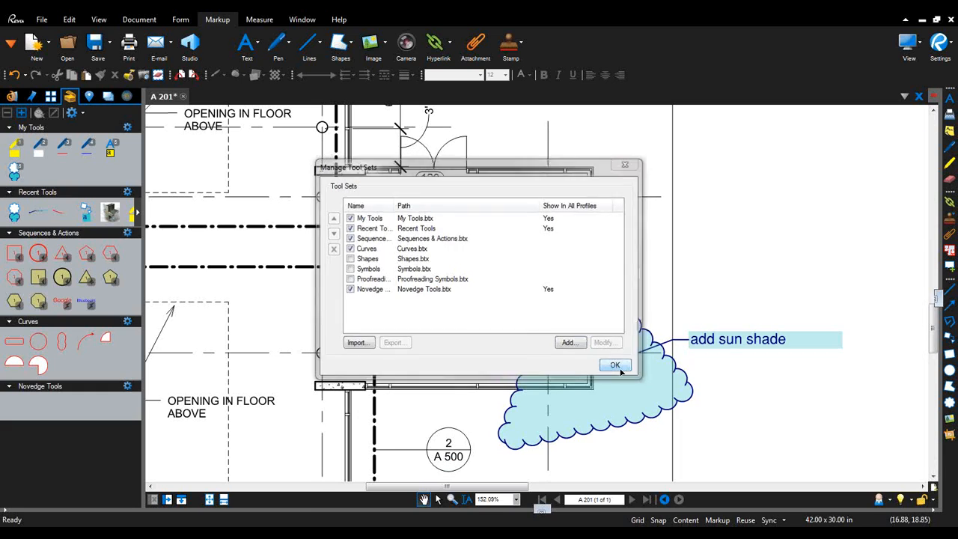
{"action": "left_click", "coordinate": [615, 368]}
- Copy the recent blue cloud and callout tools into the Novedge Tools set
{"action": "left_click_drag", "start_coordinate": [15, 212], "coordinate": [12, 399]}
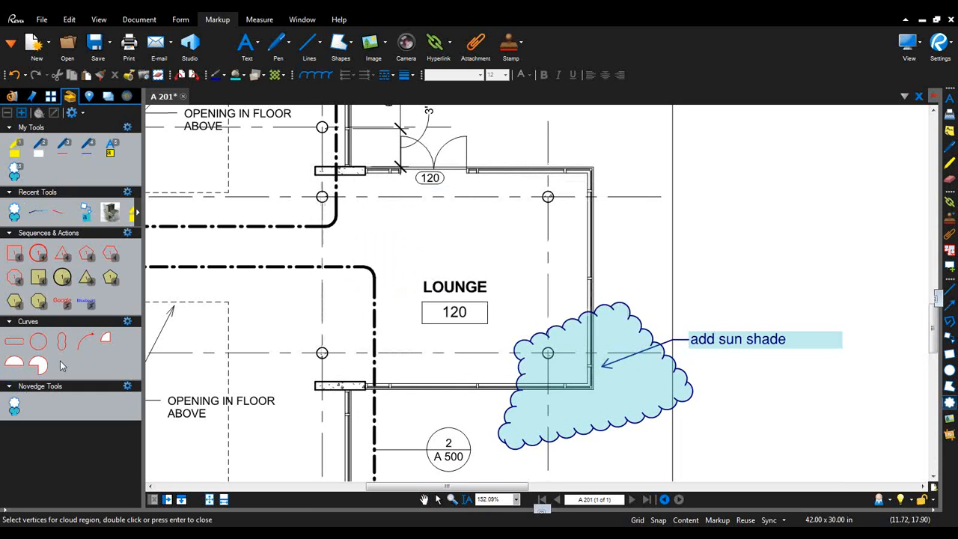
{"action": "left_click_drag", "start_coordinate": [86, 212], "coordinate": [46, 405]}
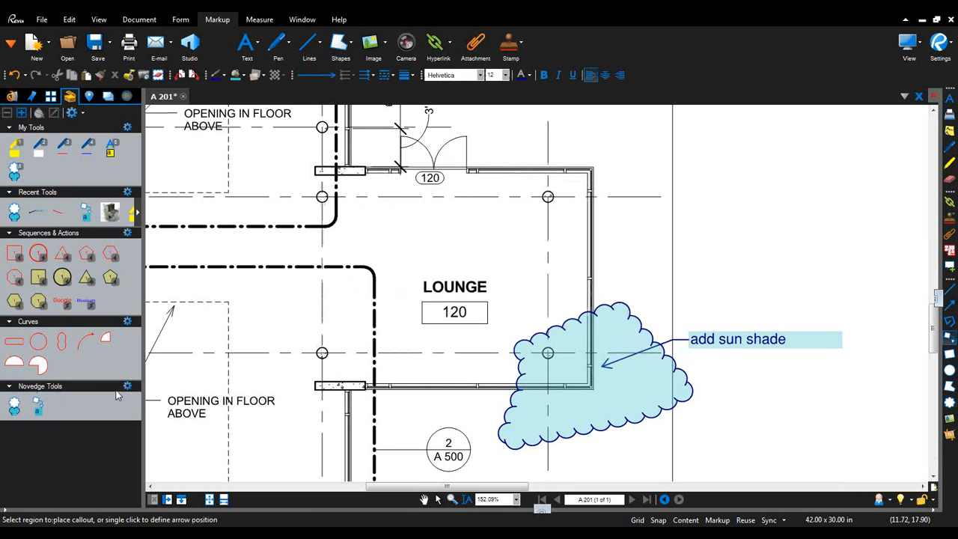
- Examine the display, export, save and pin options of the Novedge Tools set, and leave the active callout tool
{"action": "left_click", "coordinate": [127, 386]}
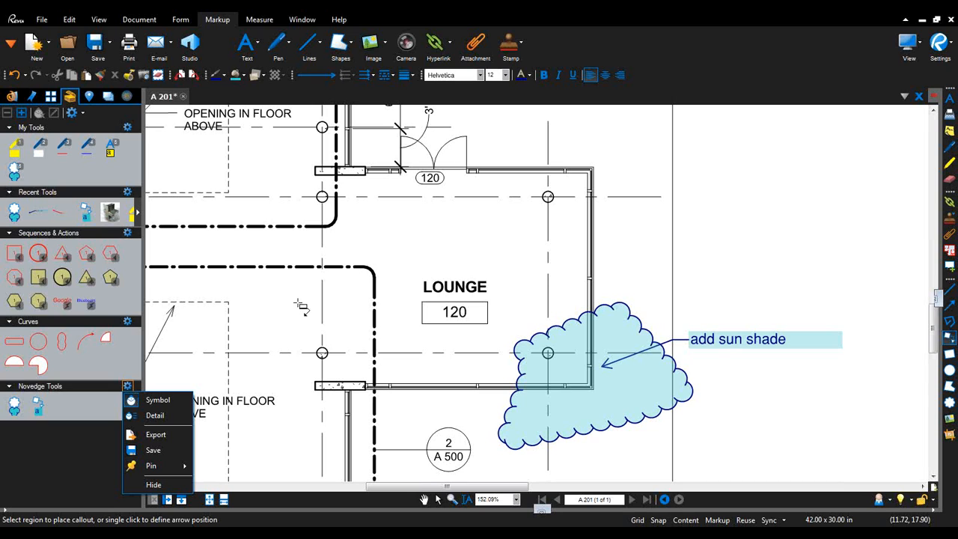
{"action": "left_click", "coordinate": [418, 343]}
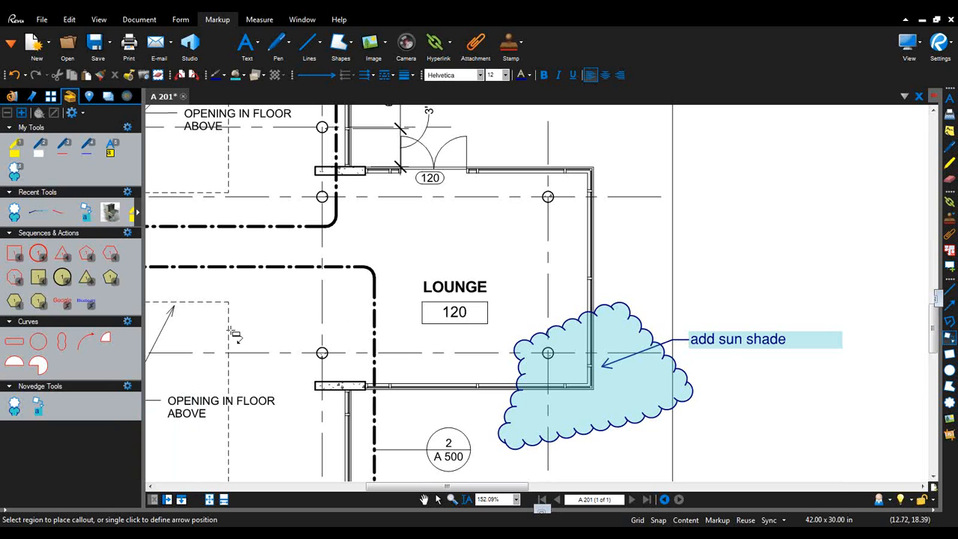
{"action": "key", "text": "Escape"}
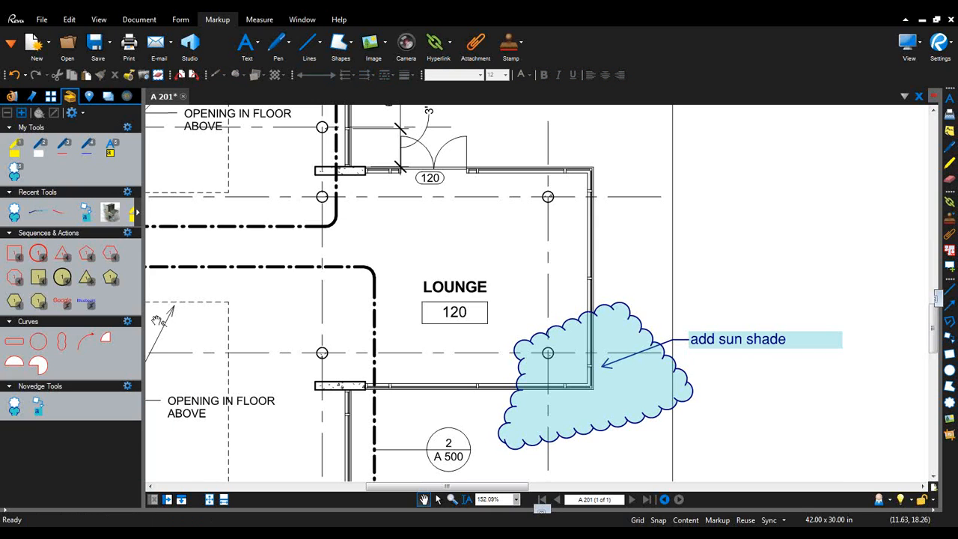
- Collapse the tool sets panel beside floor plan A 201 and open the Markups list below the drawing
{"action": "left_click_drag", "start_coordinate": [145, 316], "coordinate": [4, 312]}
{"action": "scroll", "coordinate": [779, 383], "scroll_direction": "down", "scroll_amount": 3}
{"action": "scroll", "coordinate": [779, 383], "scroll_direction": "down", "scroll_amount": 3}
{"action": "mouse_move", "coordinate": [779, 383]}
{"action": "left_mouse_down"}
{"action": "mouse_move", "coordinate": [721, 347]}
{"action": "mouse_move", "coordinate": [597, 327]}
{"action": "mouse_move", "coordinate": [471, 323]}
{"action": "left_mouse_up"}
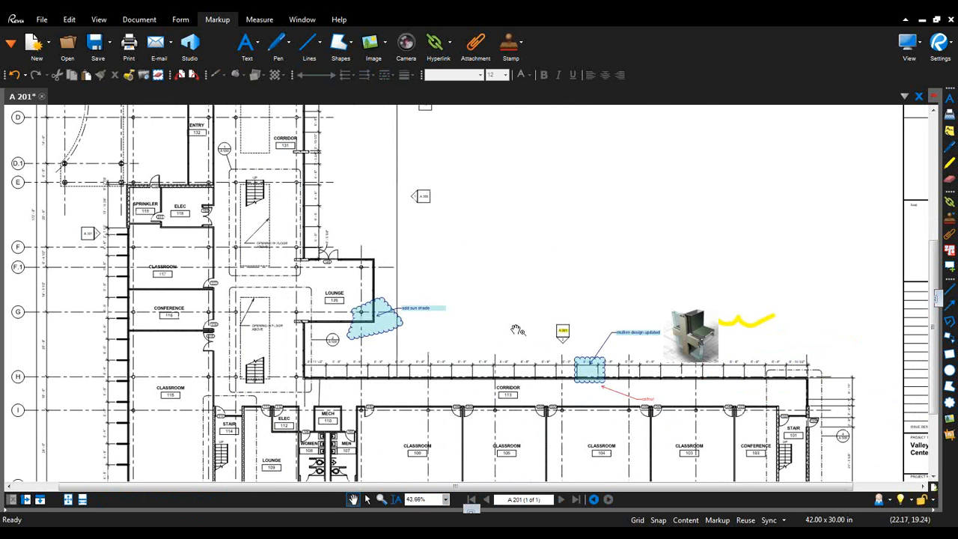
{"action": "scroll", "coordinate": [517, 331], "scroll_direction": "up", "scroll_amount": 2}
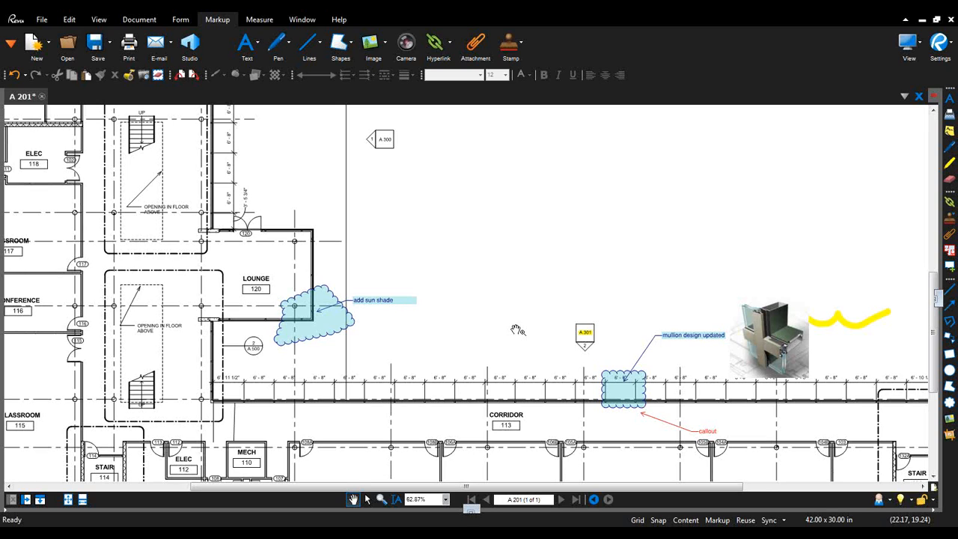
{"action": "left_click", "coordinate": [482, 509]}
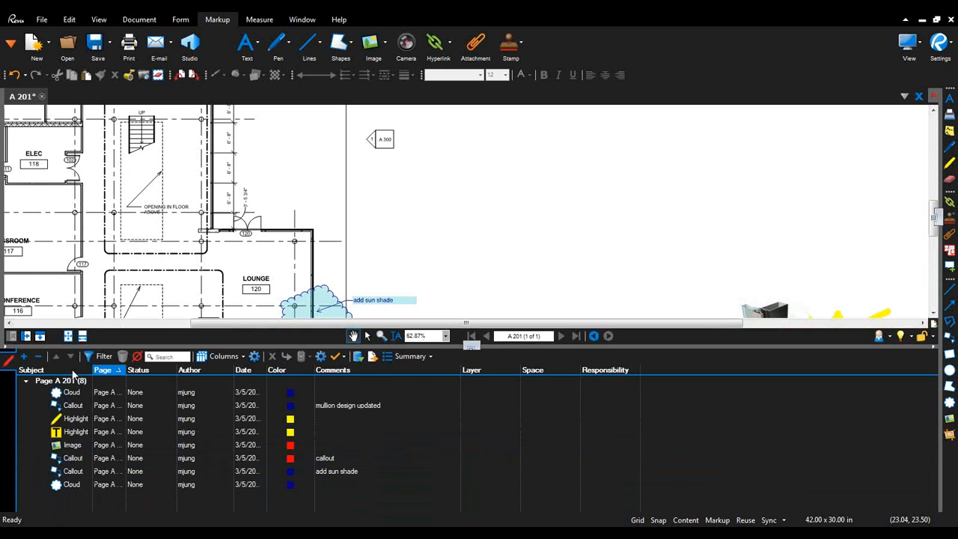
- Sort the Markups list by Subject and widen its Page and Date columns until their entries are fully readable
{"action": "left_click", "coordinate": [73, 371]}
{"action": "left_click", "coordinate": [210, 360]}
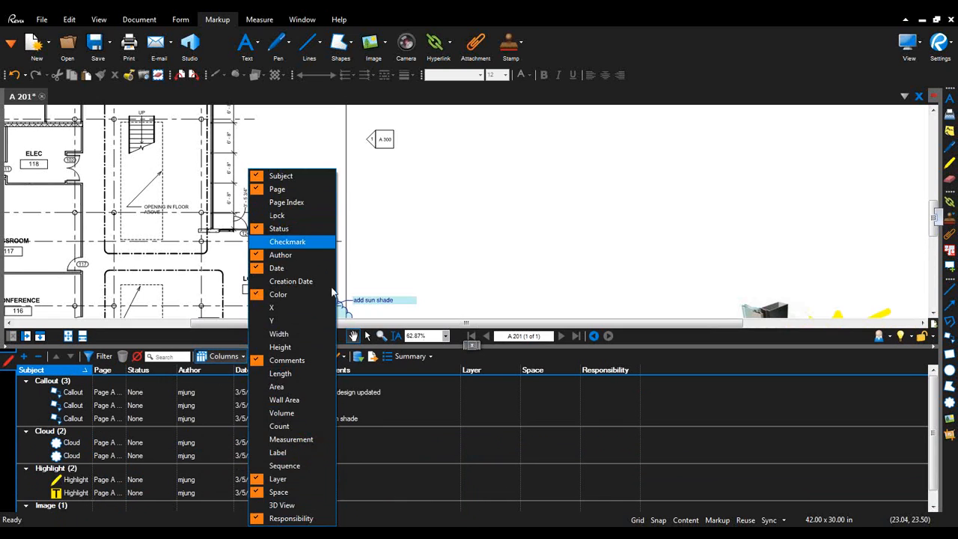
{"action": "left_click", "coordinate": [356, 458]}
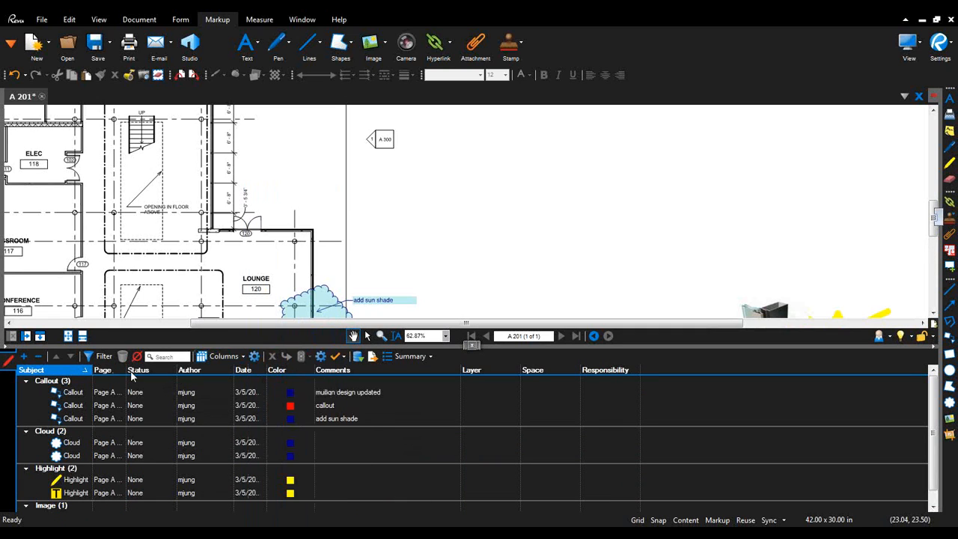
{"action": "left_click_drag", "start_coordinate": [126, 374], "coordinate": [166, 375]}
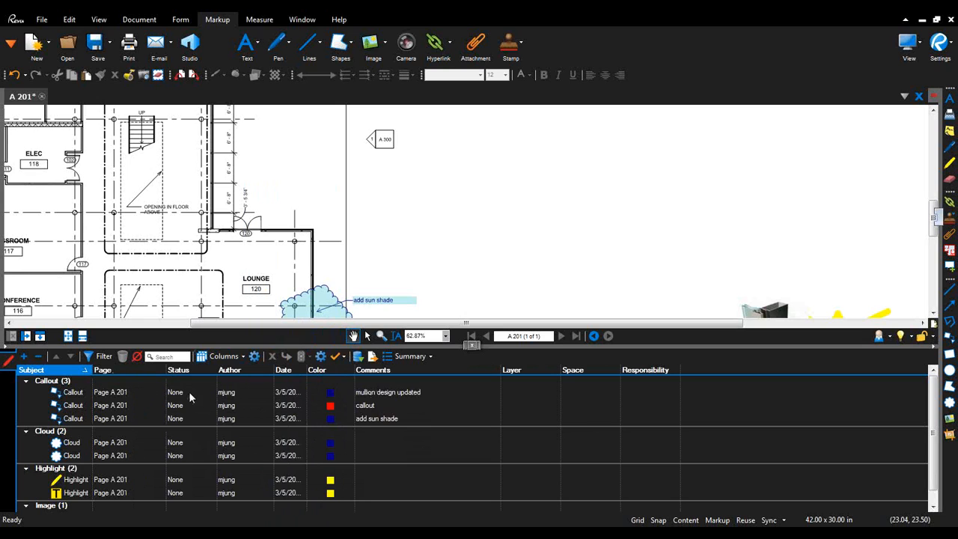
{"action": "left_click_drag", "start_coordinate": [309, 370], "coordinate": [365, 370]}
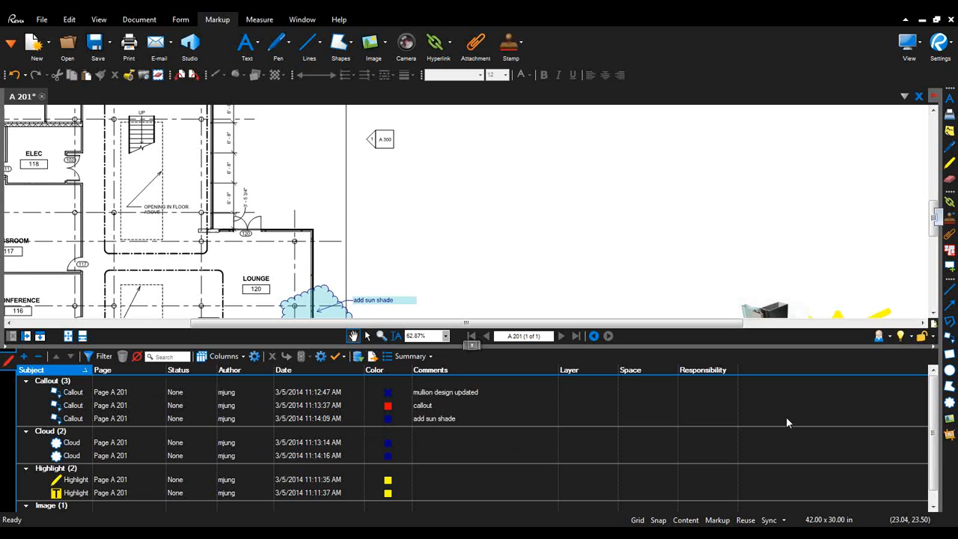
- Import the markups from the A 201 Electrical, Mechanical and Plumbing comments PDFs in Revu 12 Documents > Import Comments
{"action": "left_click", "coordinate": [358, 357]}
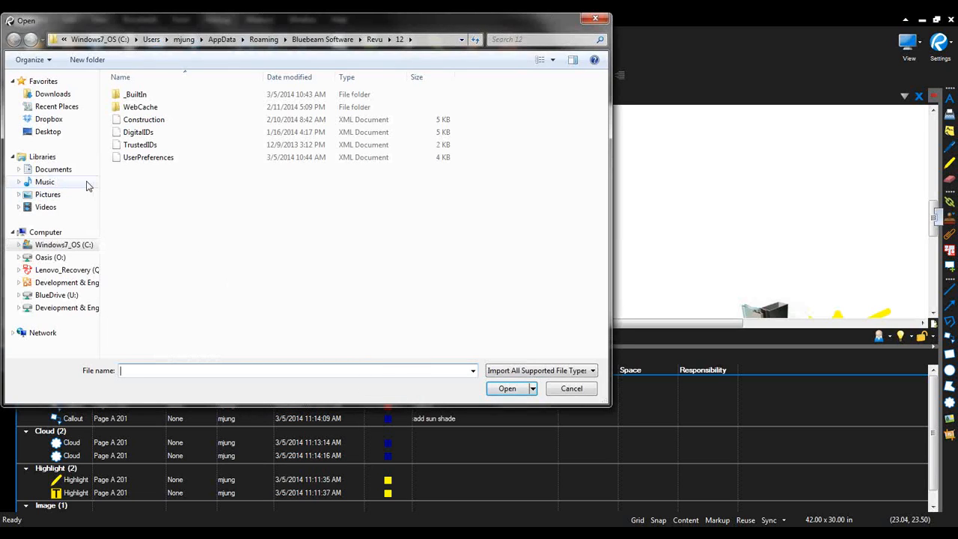
{"action": "left_click", "coordinate": [67, 133]}
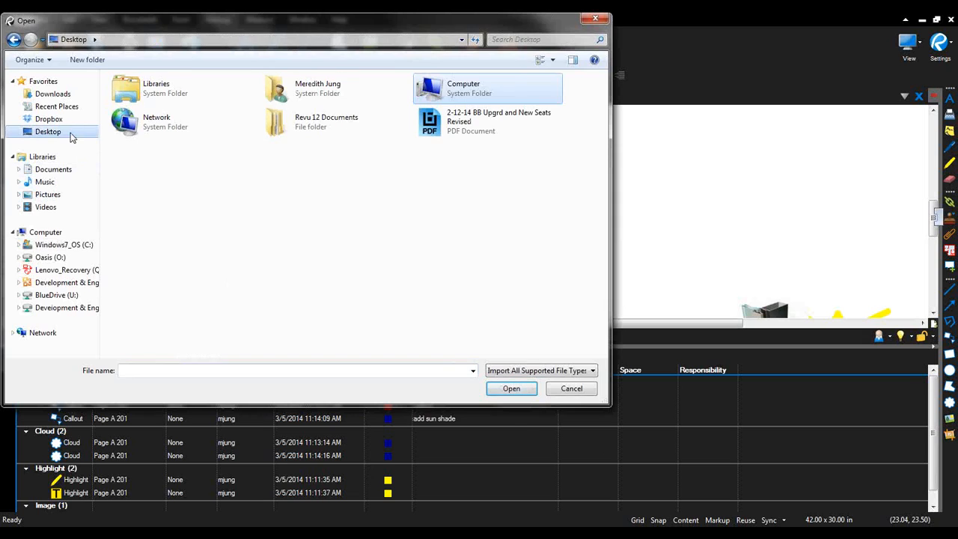
{"action": "double_click", "coordinate": [300, 121]}
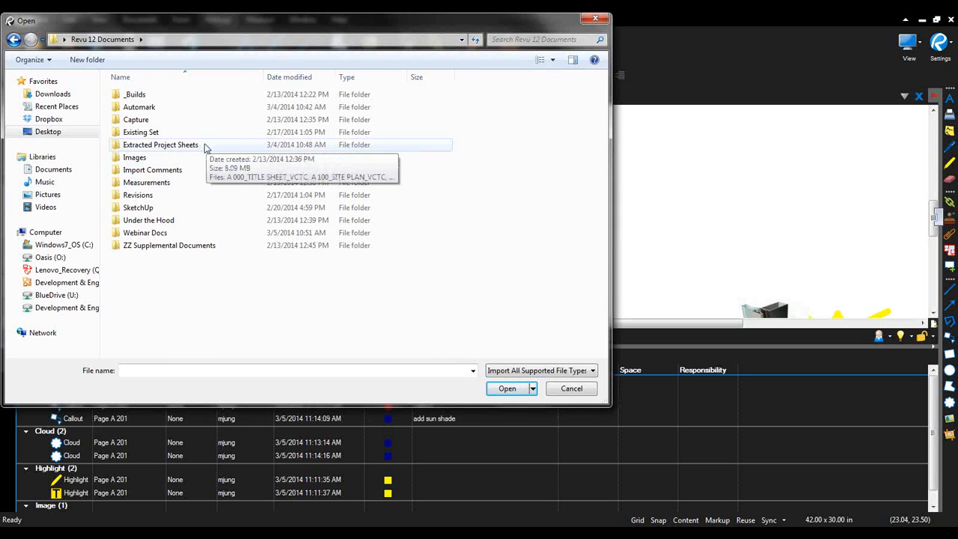
{"action": "double_click", "coordinate": [174, 170]}
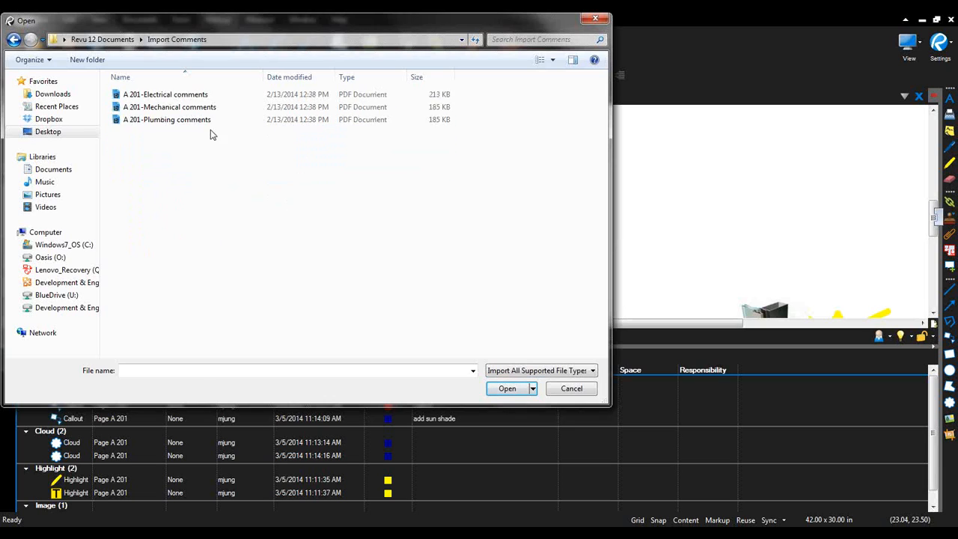
{"action": "left_click", "coordinate": [206, 96]}
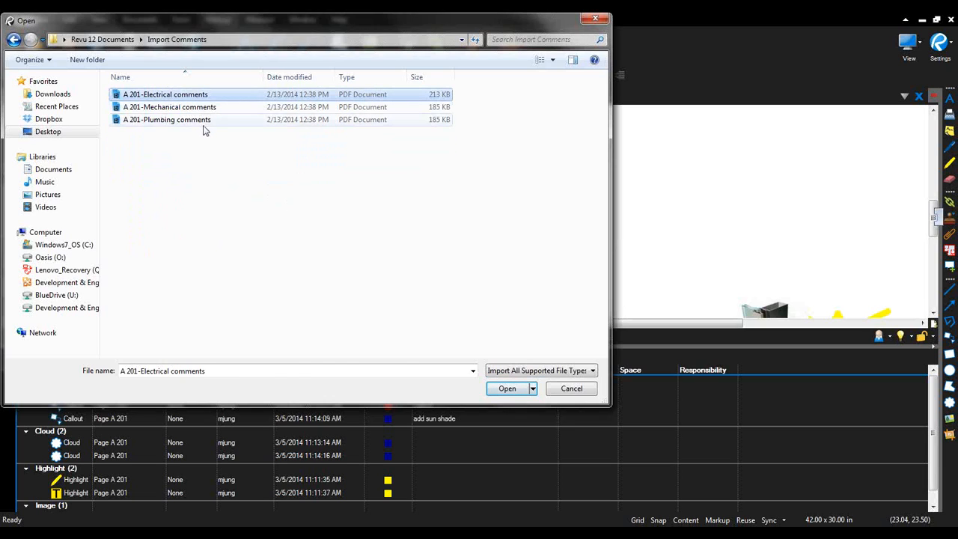
{"action": "left_click", "coordinate": [205, 122], "text": "shift"}
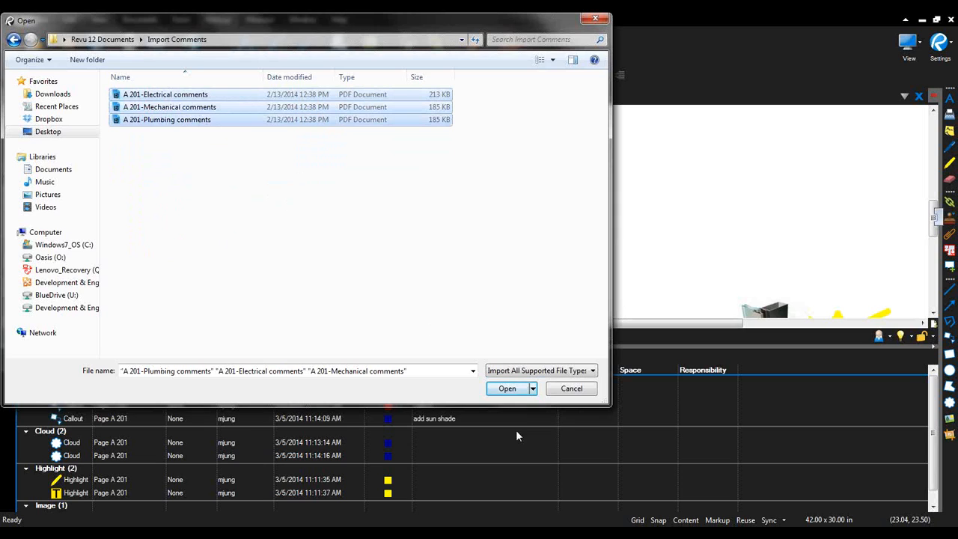
{"action": "left_click", "coordinate": [506, 389]}
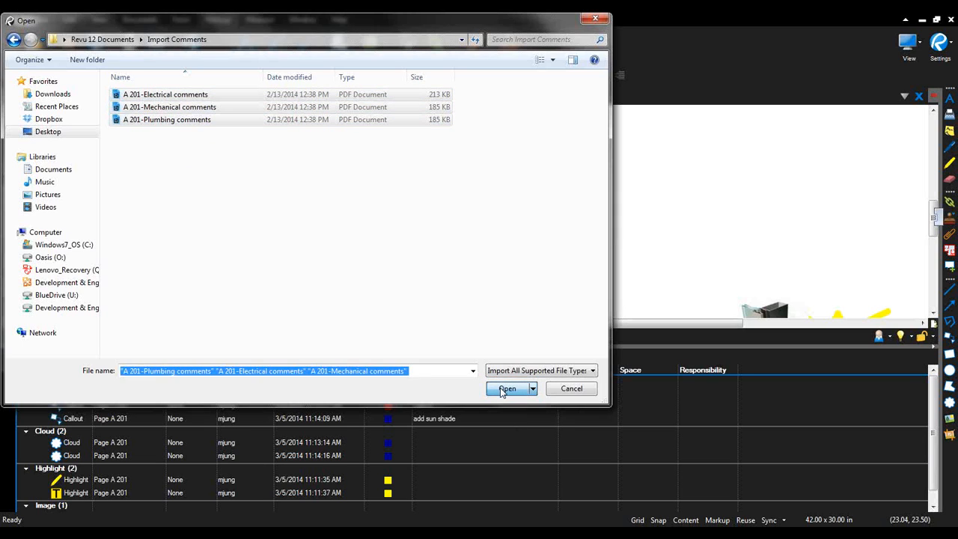
- Look over the imported electrical, mechanical and plumbing markups across the floor plan
{"action": "scroll", "coordinate": [439, 249], "scroll_direction": "down", "scroll_amount": 6}
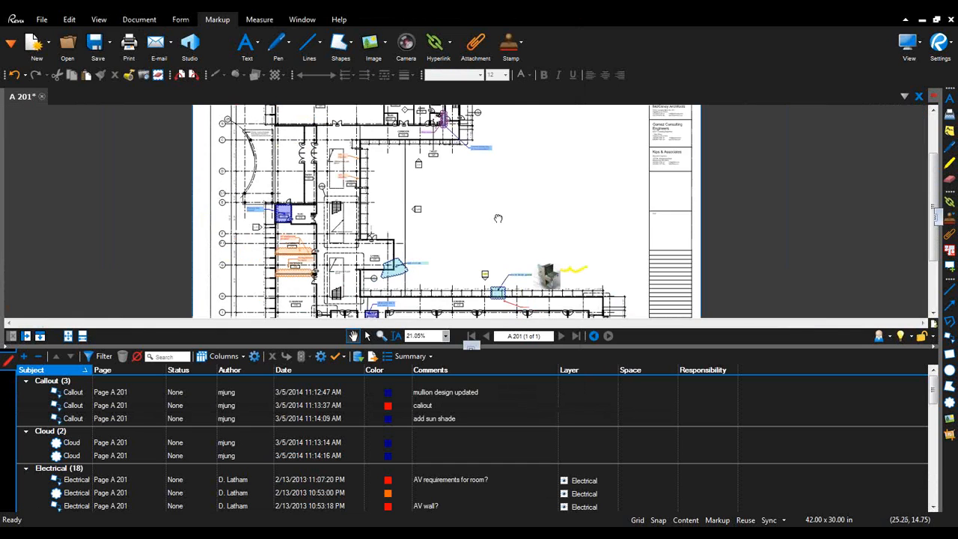
{"action": "scroll", "coordinate": [453, 284], "scroll_direction": "up", "scroll_amount": 4}
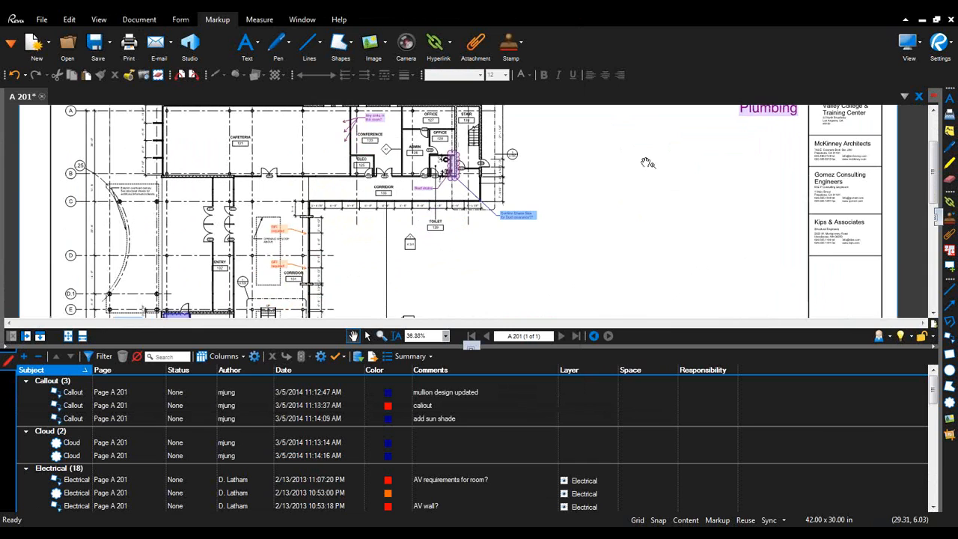
{"action": "left_click_drag", "start_coordinate": [589, 147], "coordinate": [556, 187]}
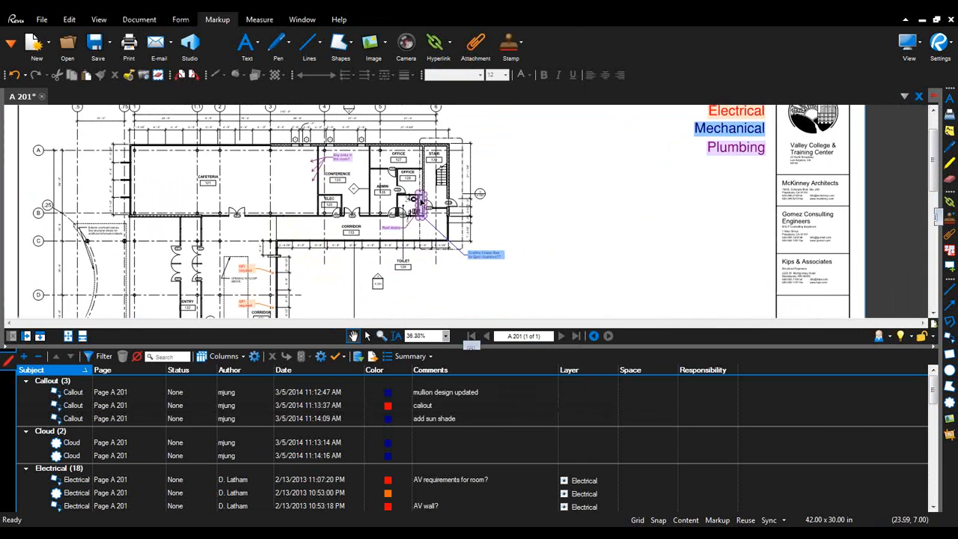
{"action": "left_click_drag", "start_coordinate": [325, 271], "coordinate": [389, 186]}
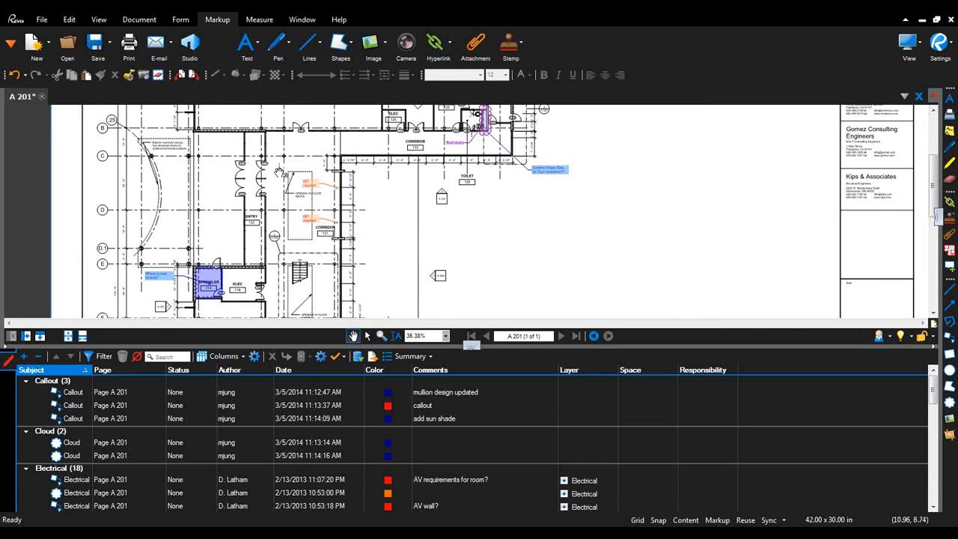
{"action": "left_click_drag", "start_coordinate": [348, 221], "coordinate": [343, 156]}
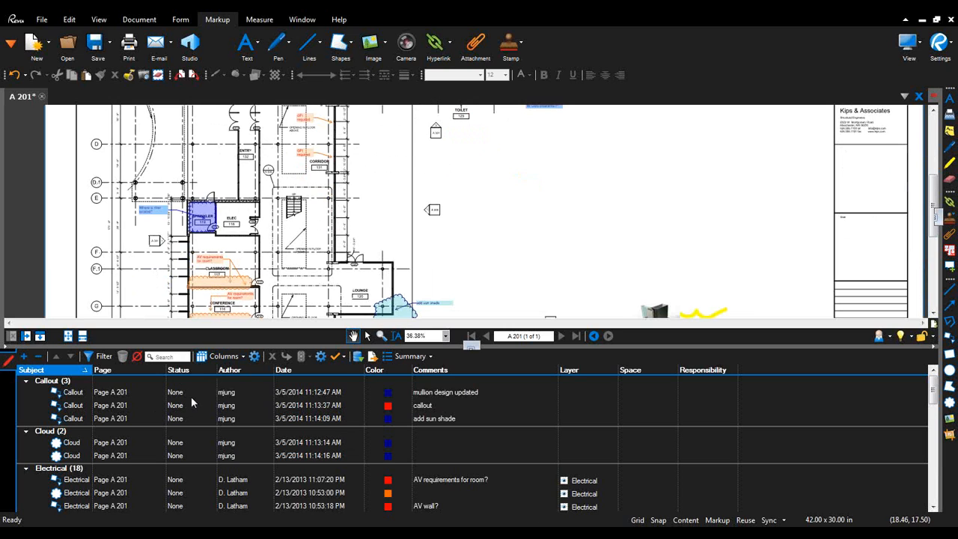
- Locate electrical clouds on the plan from their list entries, and find the list entry of the restroom wall's plumbing cloud
{"action": "left_click", "coordinate": [306, 492]}
{"action": "scroll", "coordinate": [369, 250], "scroll_direction": "up", "scroll_amount": 3}
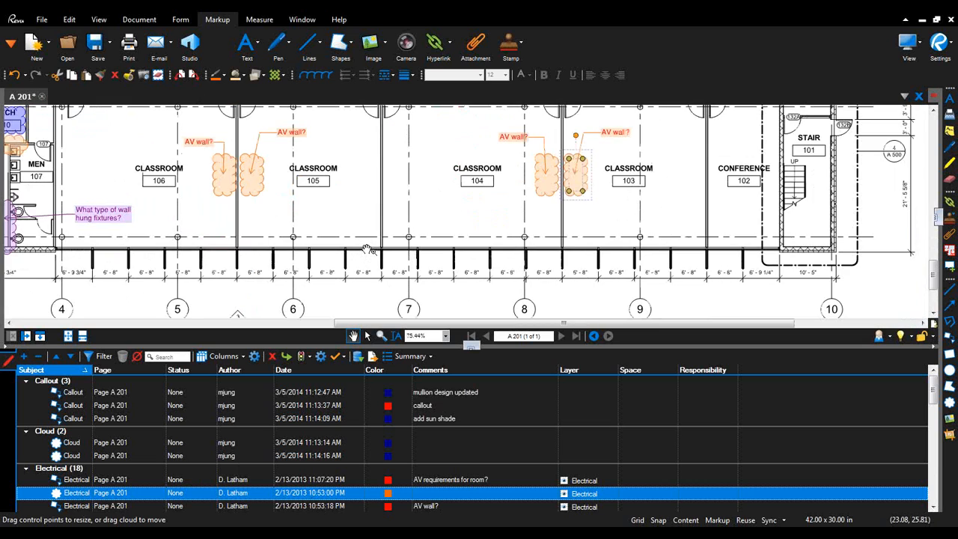
{"action": "scroll", "coordinate": [320, 443], "scroll_direction": "down", "scroll_amount": 3}
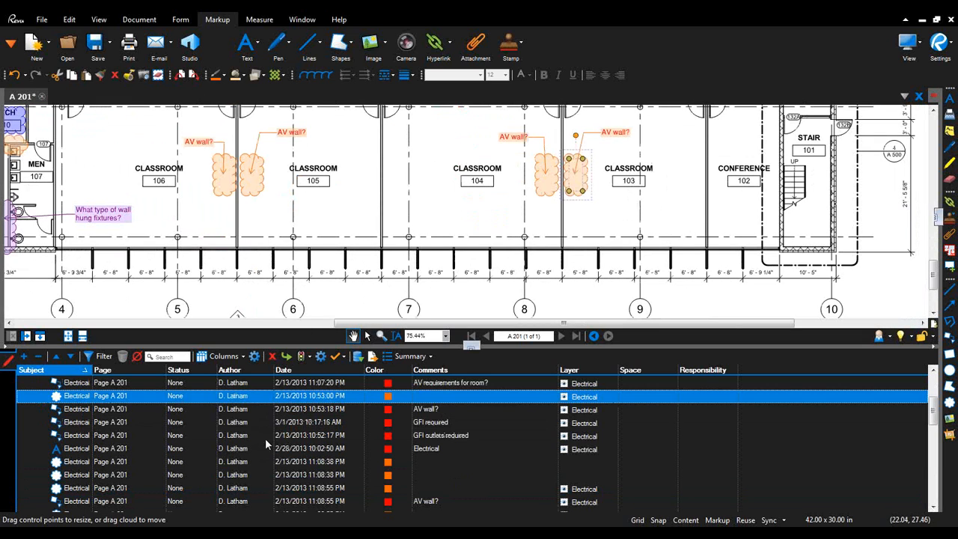
{"action": "left_click", "coordinate": [156, 465]}
{"action": "left_click", "coordinate": [147, 491]}
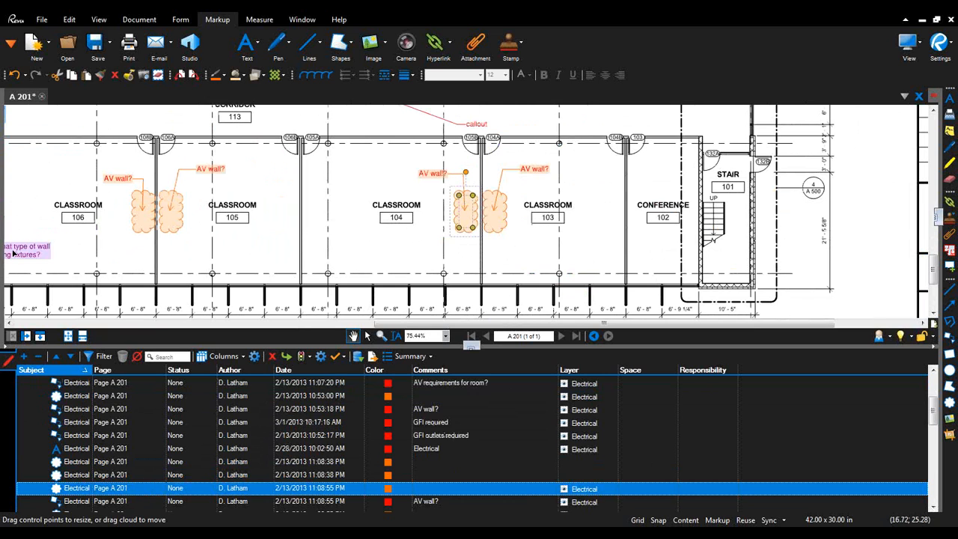
{"action": "left_click", "coordinate": [17, 251]}
{"action": "mouse_move", "coordinate": [111, 259]}
{"action": "left_mouse_down"}
{"action": "mouse_move", "coordinate": [222, 262]}
{"action": "mouse_move", "coordinate": [348, 239]}
{"action": "left_mouse_up"}
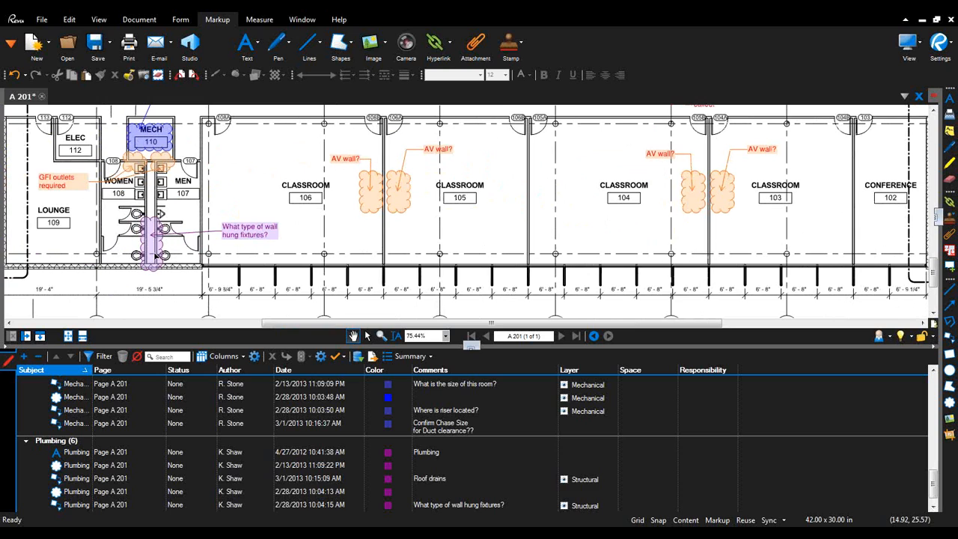
{"action": "left_click", "coordinate": [158, 245]}
{"action": "scroll", "coordinate": [264, 476], "scroll_direction": "down", "scroll_amount": 1}
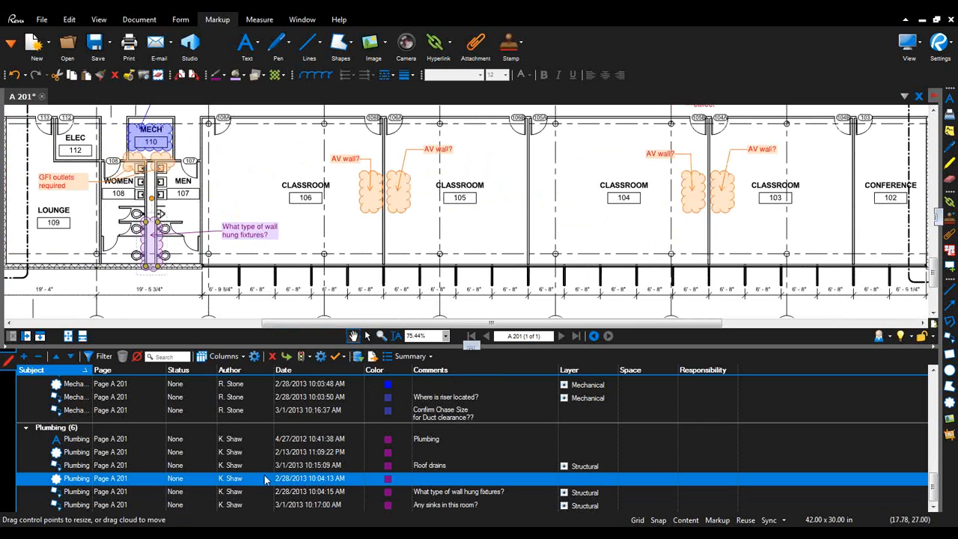
- Filter the Markups list by Subject to show only the Plumbing markups, with their group expanded
{"action": "left_click", "coordinate": [103, 357]}
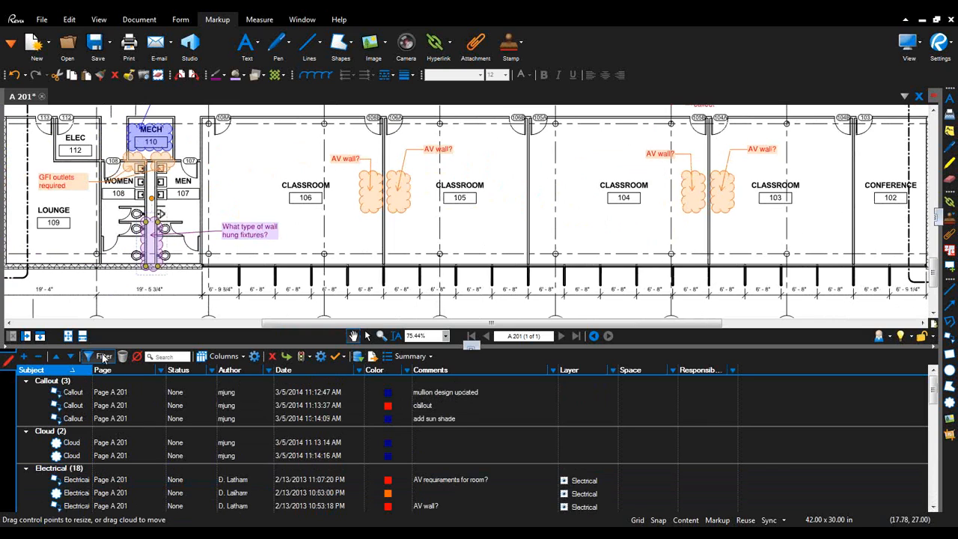
{"action": "left_click", "coordinate": [85, 370]}
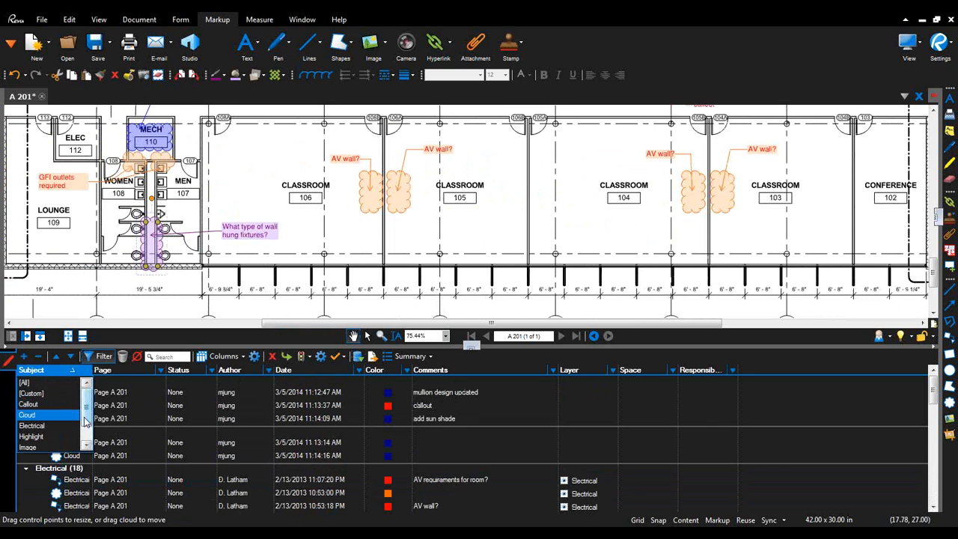
{"action": "left_click_drag", "start_coordinate": [85, 411], "coordinate": [81, 446]}
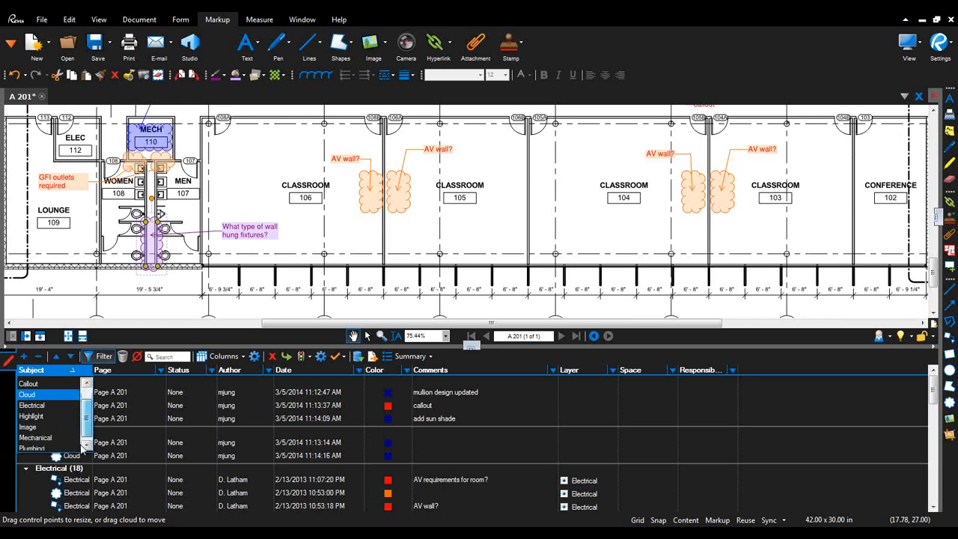
{"action": "left_click", "coordinate": [33, 447]}
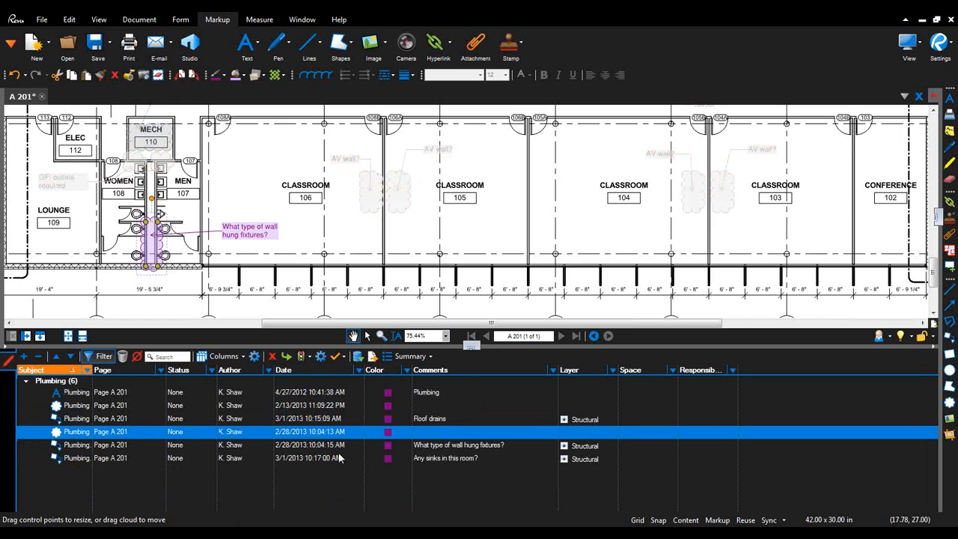
{"action": "left_click", "coordinate": [708, 384]}
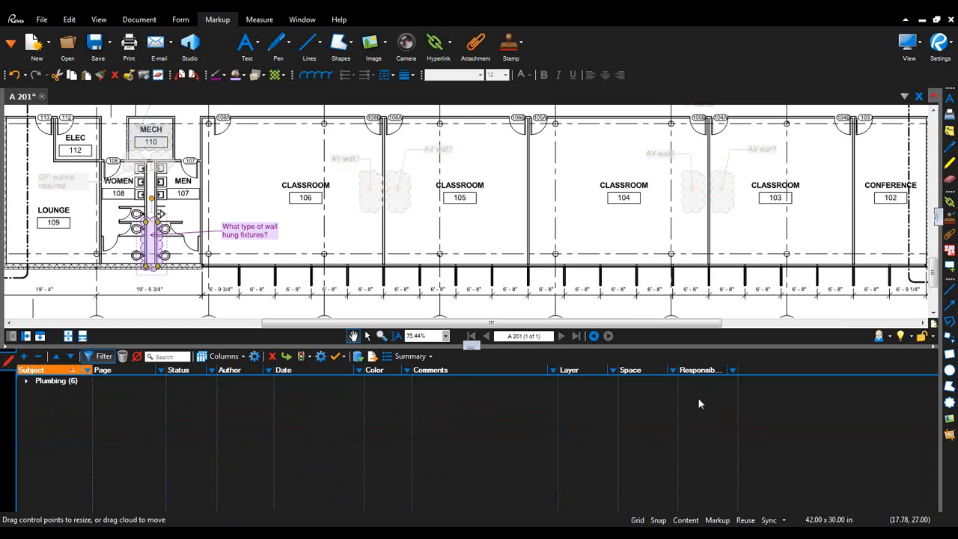
{"action": "left_click", "coordinate": [25, 381]}
- Examine the choice options of the custom Responsibility column in the column management settings and accept them
{"action": "left_click", "coordinate": [254, 359]}
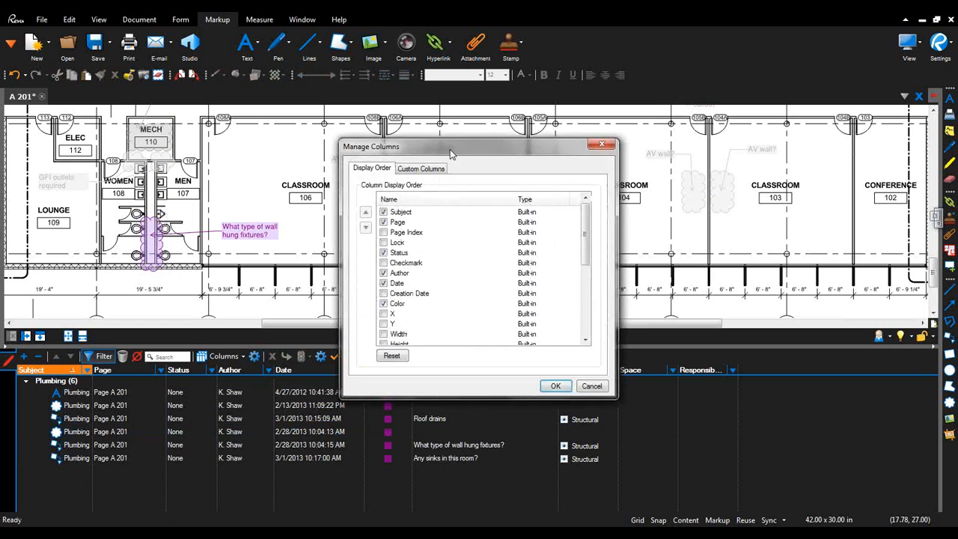
{"action": "left_click", "coordinate": [421, 169]}
{"action": "left_click", "coordinate": [424, 214]}
{"action": "left_click", "coordinate": [574, 297]}
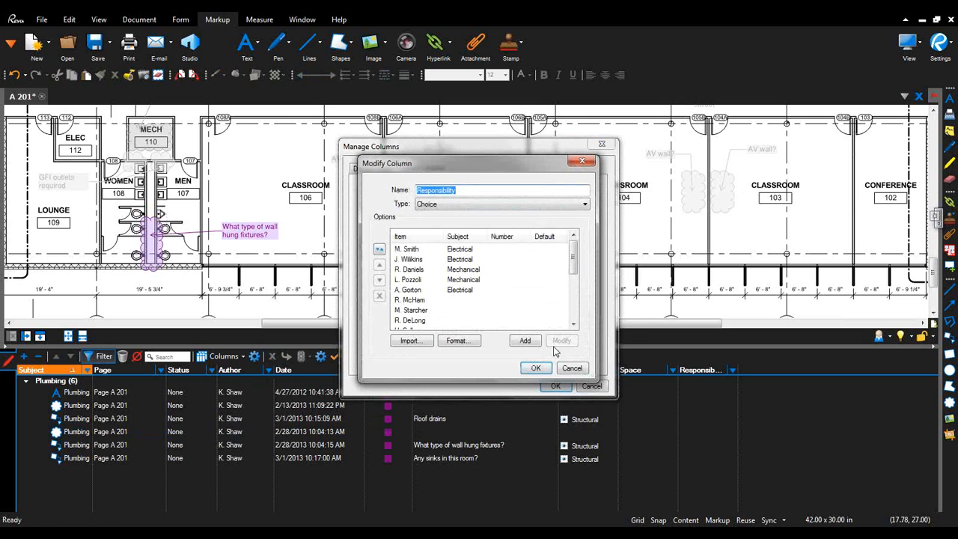
{"action": "left_click", "coordinate": [536, 369]}
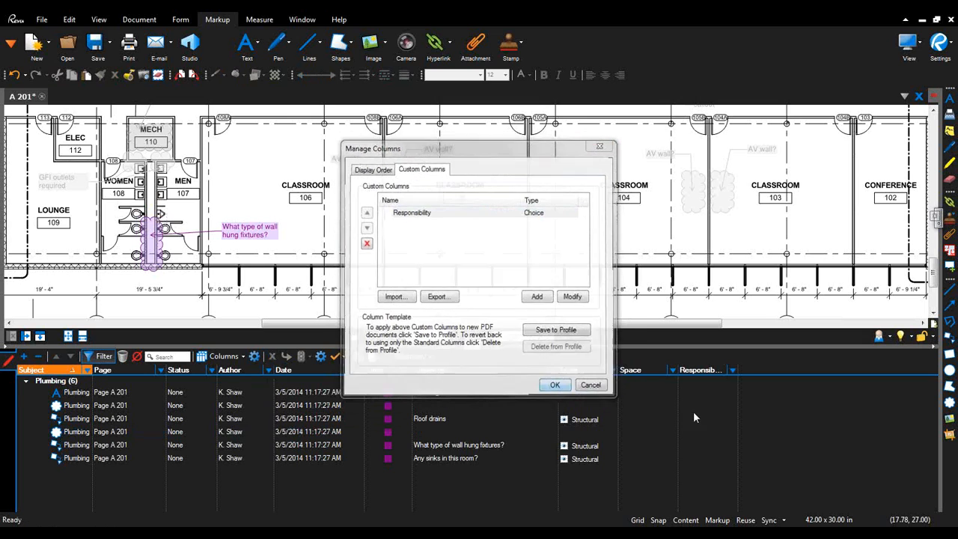
{"action": "left_click", "coordinate": [555, 386]}
- Set the Responsibility value for the Plumbing text, the first plumbing cloud and the Roof drains callout, choosing a person for each
{"action": "left_click", "coordinate": [709, 392]}
{"action": "left_click", "coordinate": [709, 397]}
{"action": "left_click", "coordinate": [709, 404]}
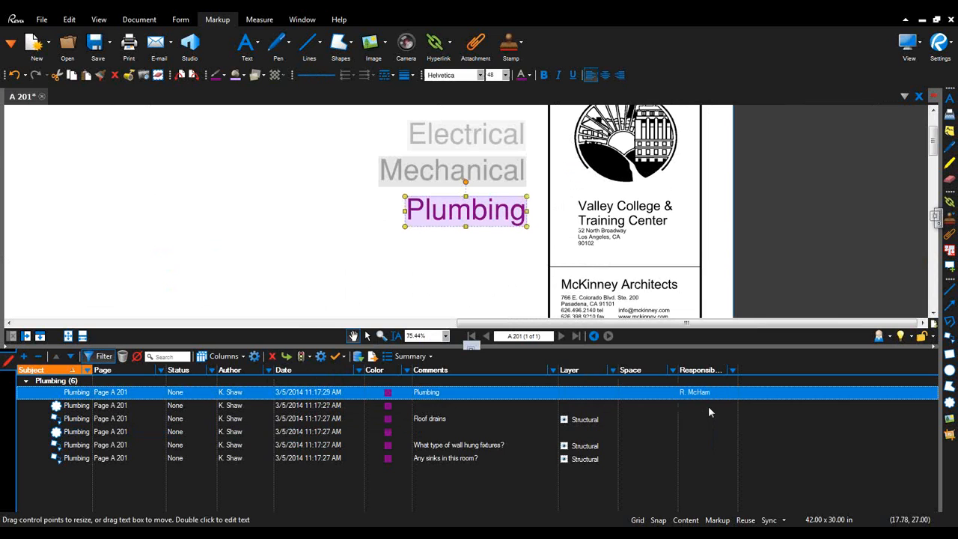
{"action": "left_click", "coordinate": [708, 406]}
{"action": "left_click", "coordinate": [706, 424]}
{"action": "left_click", "coordinate": [706, 419]}
{"action": "left_click", "coordinate": [706, 419]}
{"action": "left_click", "coordinate": [706, 429]}
- Choose a responsible person for the restroom wall cloud and the wall hung fixtures and sinks callouts, and sort the list by Responsibility
{"action": "left_click", "coordinate": [703, 432]}
{"action": "left_click", "coordinate": [703, 432]}
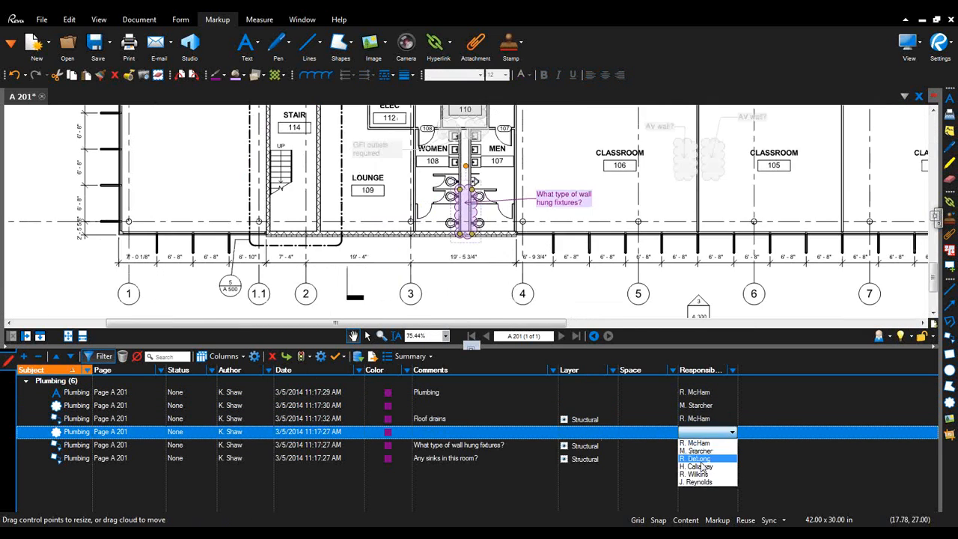
{"action": "left_click", "coordinate": [704, 467]}
{"action": "left_click", "coordinate": [703, 447]}
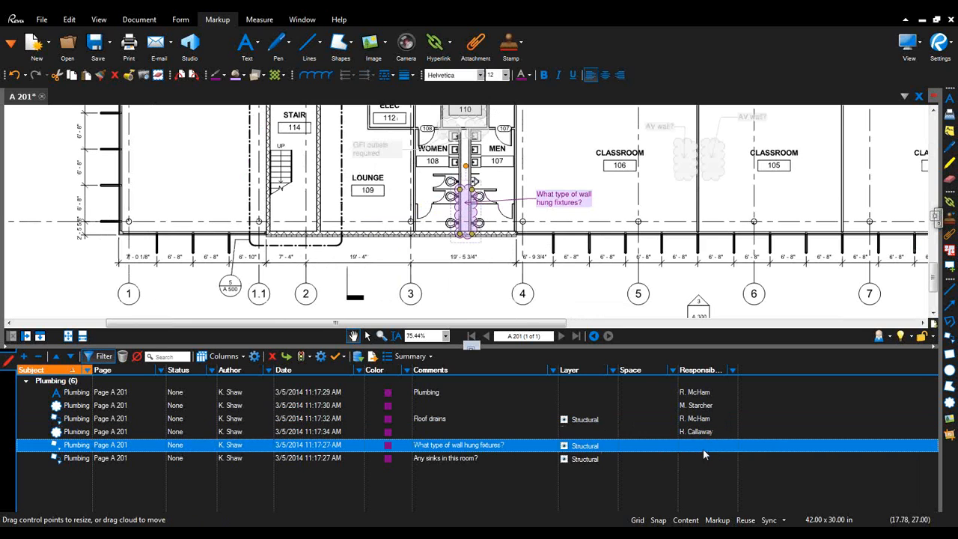
{"action": "left_click", "coordinate": [703, 447]}
{"action": "left_click", "coordinate": [702, 480]}
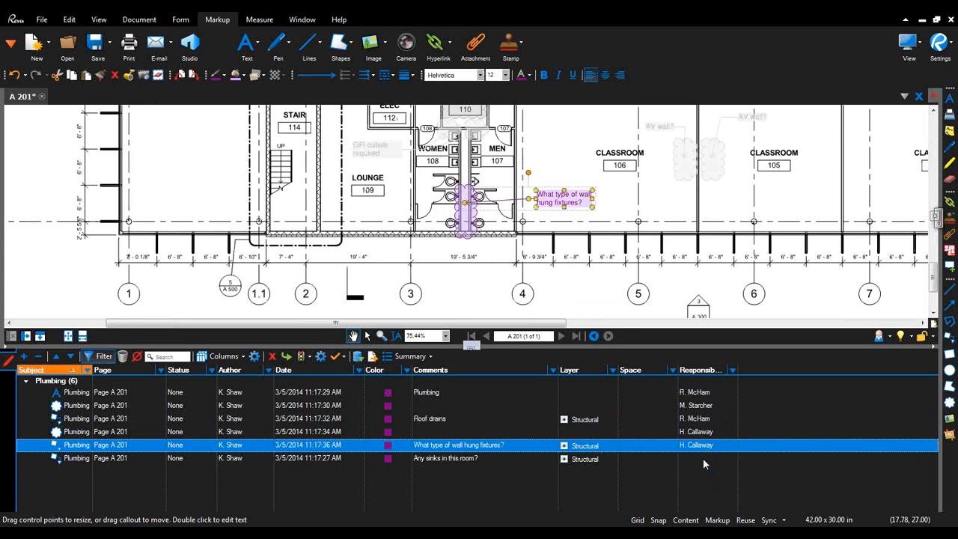
{"action": "left_click", "coordinate": [703, 458]}
{"action": "left_click", "coordinate": [703, 458]}
{"action": "left_click", "coordinate": [703, 505]}
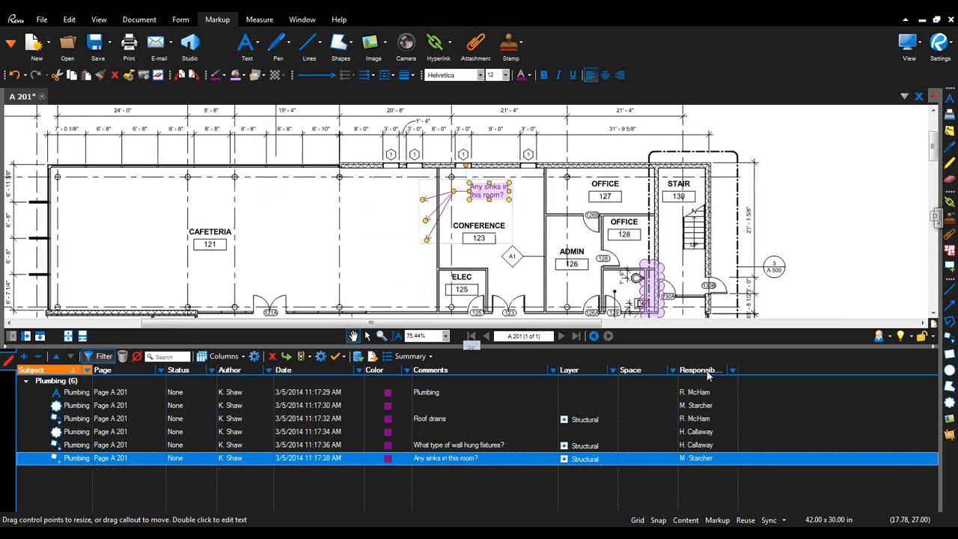
{"action": "left_click", "coordinate": [704, 371]}
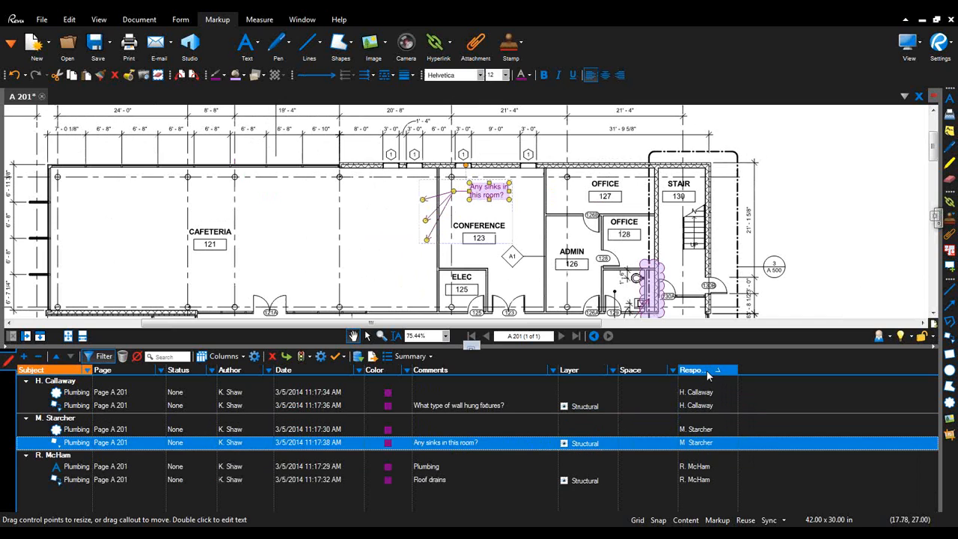
- Display the page thumbnails beside the floor plan
{"action": "left_click", "coordinate": [408, 356]}
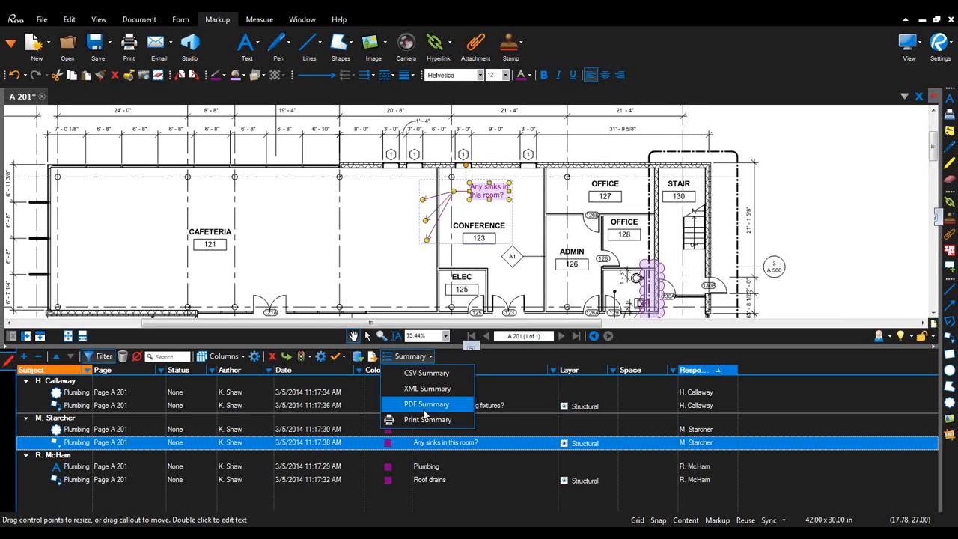
{"action": "left_click", "coordinate": [3, 240]}
{"action": "left_click_drag", "start_coordinate": [3, 241], "coordinate": [163, 238]}
{"action": "left_click", "coordinate": [53, 96]}
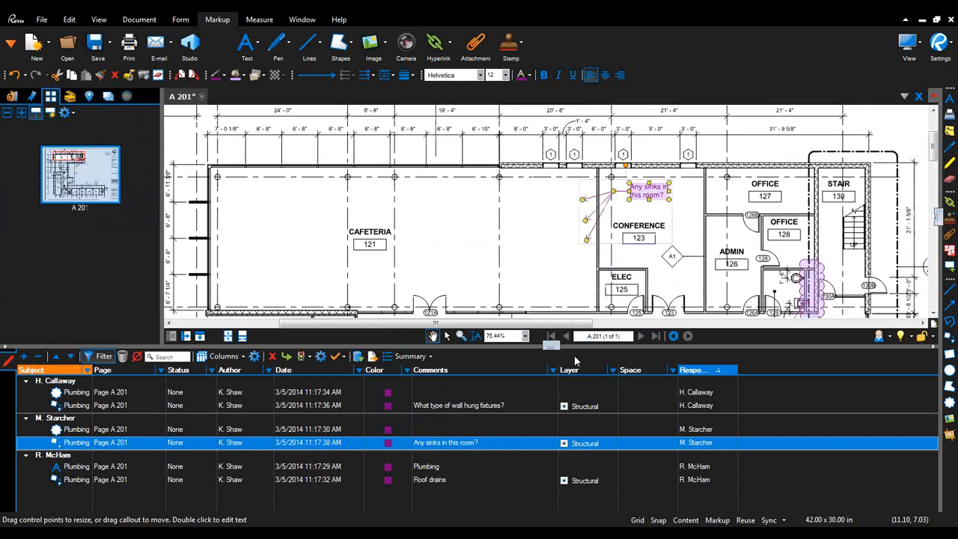
- Create a PDF summary titled Markup Summary of the filtered markups, appended to the current PDF with hyperlinks
{"action": "left_click", "coordinate": [426, 357]}
{"action": "left_click", "coordinate": [441, 405]}
{"action": "left_click", "coordinate": [386, 272]}
{"action": "left_click", "coordinate": [387, 285]}
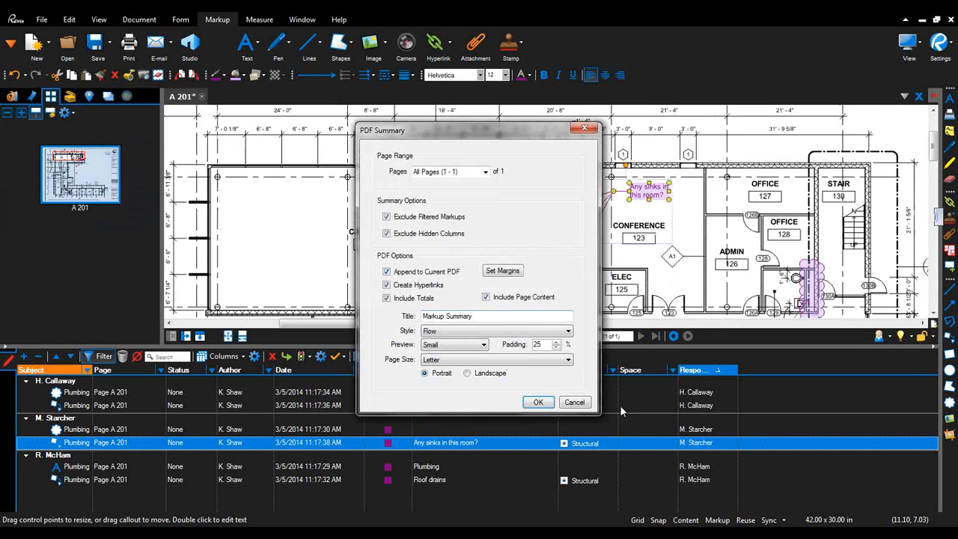
{"action": "left_click", "coordinate": [538, 403]}
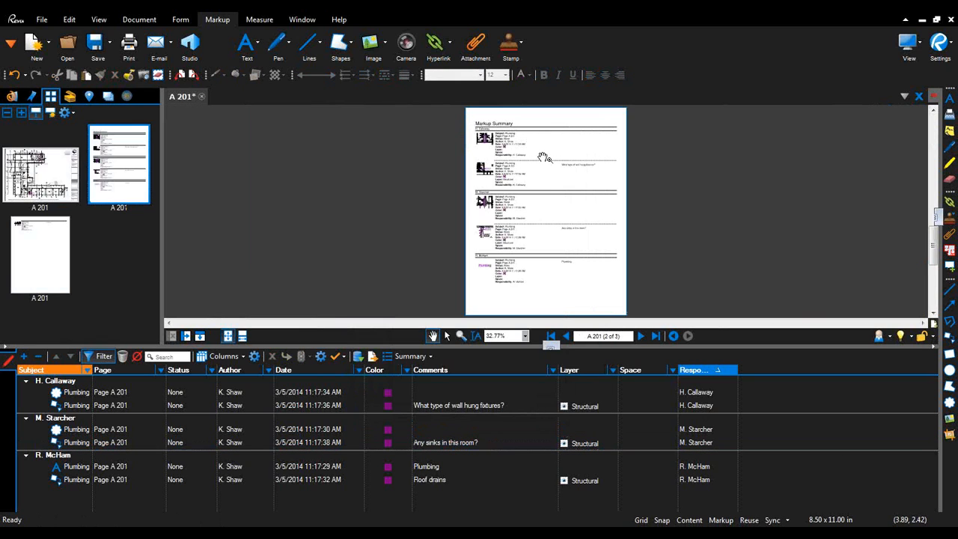
- Examine the appended summary page's entries and follow the first entry's preview link to its cloud on the floor plan
{"action": "scroll", "coordinate": [554, 179], "scroll_direction": "up", "scroll_amount": 3}
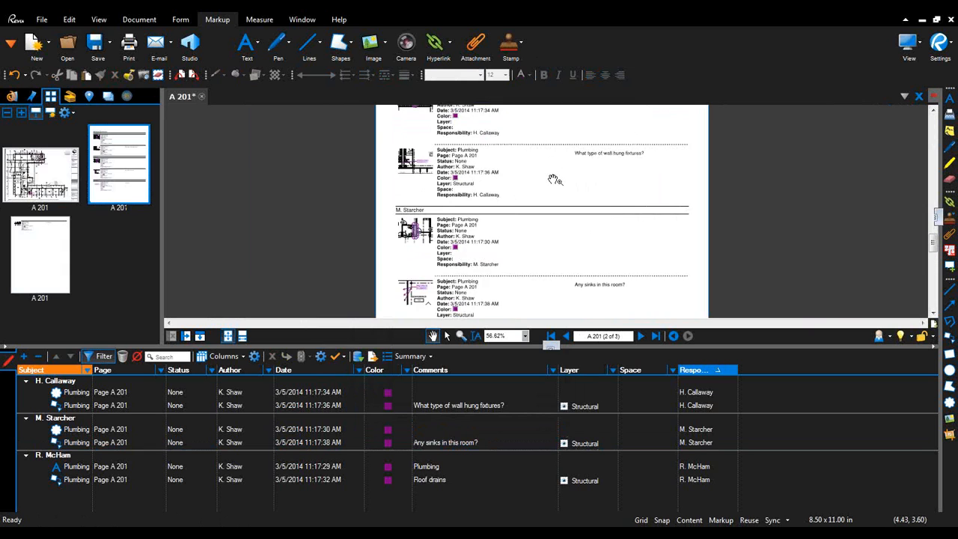
{"action": "scroll", "coordinate": [488, 240], "scroll_direction": "up", "scroll_amount": 5}
{"action": "left_click_drag", "start_coordinate": [486, 233], "coordinate": [546, 269]}
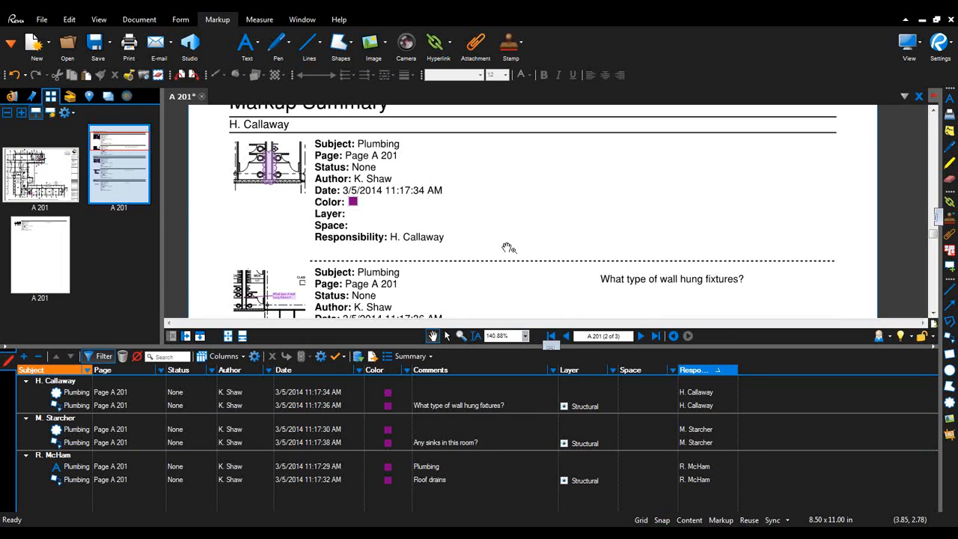
{"action": "mouse_move", "coordinate": [484, 227]}
{"action": "left_mouse_down"}
{"action": "mouse_move", "coordinate": [490, 242]}
{"action": "mouse_move", "coordinate": [682, 278]}
{"action": "left_mouse_up"}
{"action": "scroll", "coordinate": [492, 242], "scroll_direction": "up", "scroll_amount": 2}
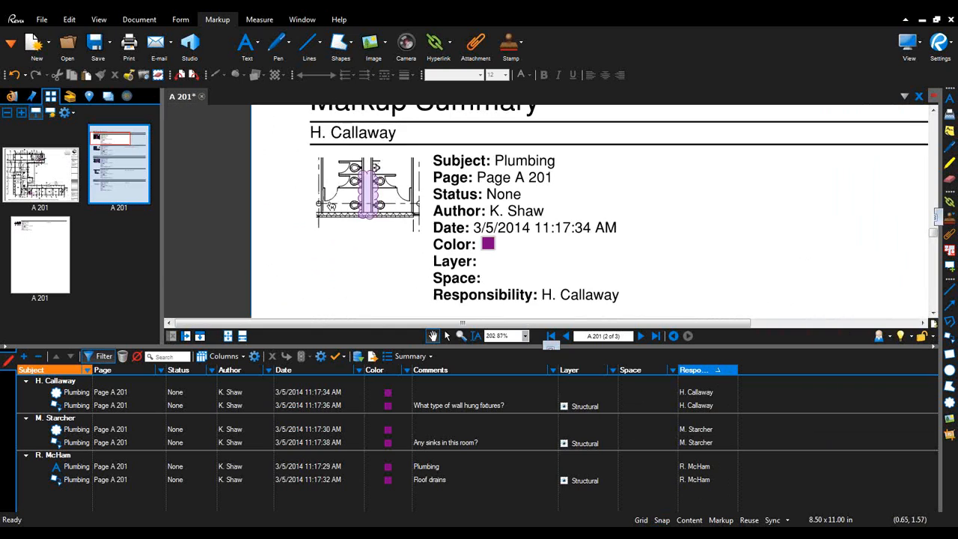
{"action": "left_click", "coordinate": [367, 185]}
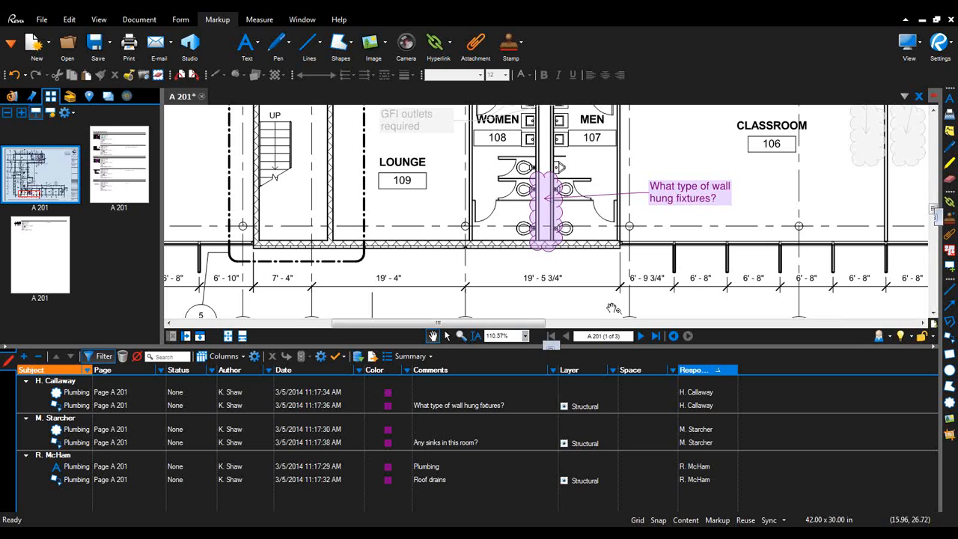
- Collapse the Markups list and close drawing A 201
{"action": "left_click_drag", "start_coordinate": [576, 347], "coordinate": [576, 509]}
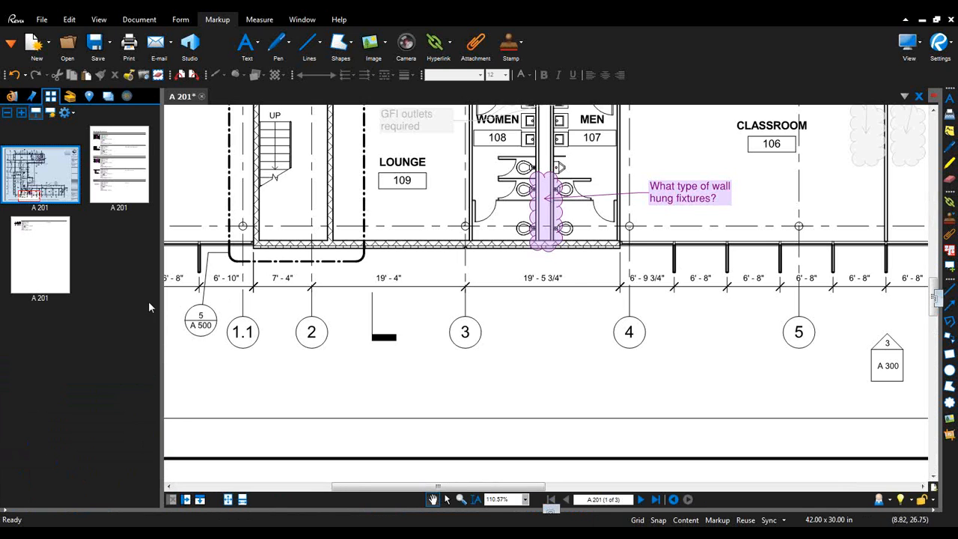
{"action": "left_click_drag", "start_coordinate": [162, 307], "coordinate": [142, 314]}
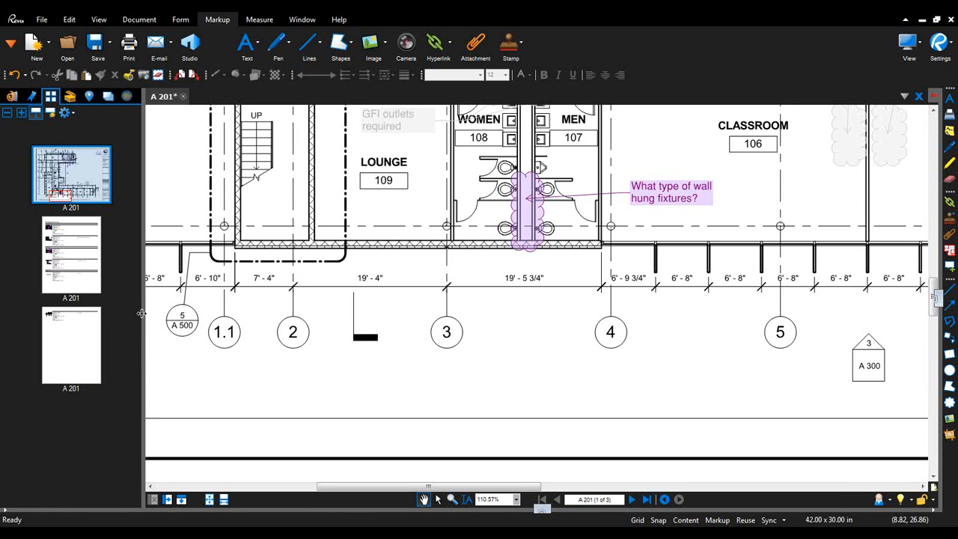
{"action": "left_click", "coordinate": [183, 97]}
{"action": "left_click", "coordinate": [529, 332]}
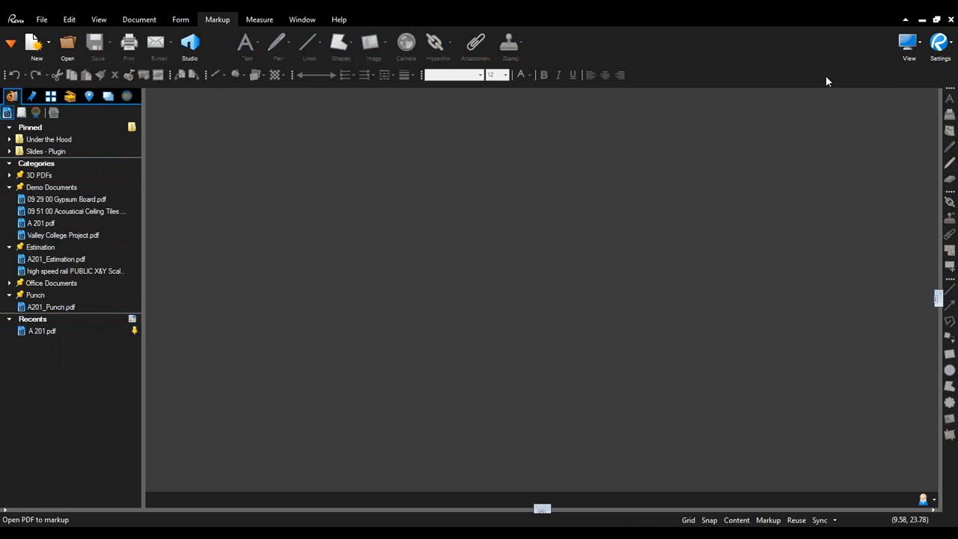
- Switch to SketchUp and open the recent PasadenaCityHall model
{"action": "left_click", "coordinate": [22, 525]}
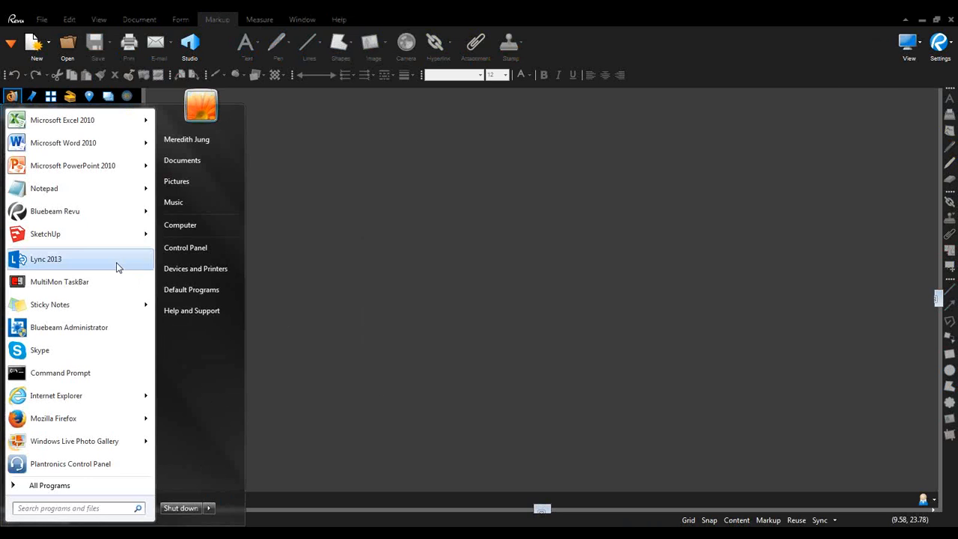
{"action": "mouse_move", "coordinate": [76, 237]}
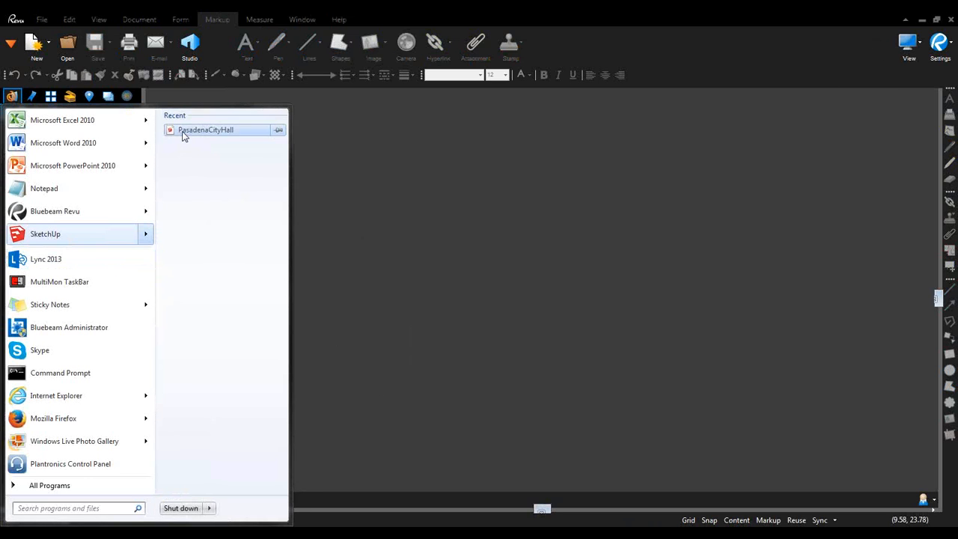
{"action": "left_click", "coordinate": [182, 132]}
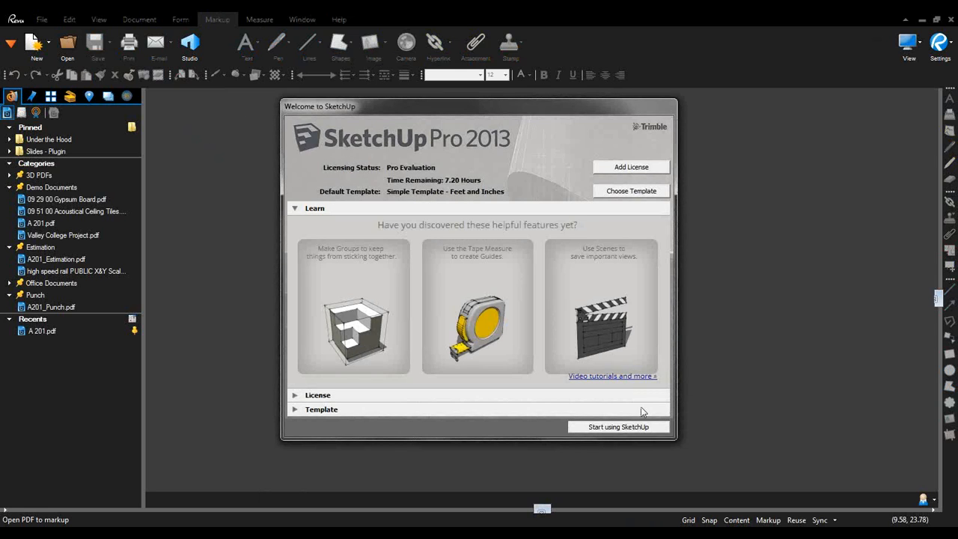
{"action": "left_click", "coordinate": [640, 426]}
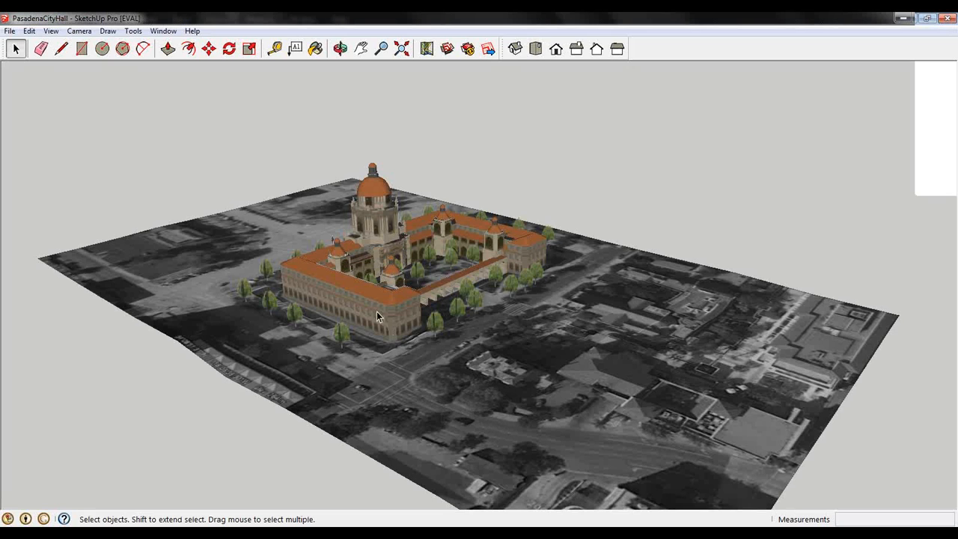
- Export the PasadenaCityHall model as a 3D Bluebeam PDF named PasadenaCityHall in My Documents
{"action": "left_click", "coordinate": [341, 48]}
{"action": "left_click_drag", "start_coordinate": [364, 289], "coordinate": [295, 342]}
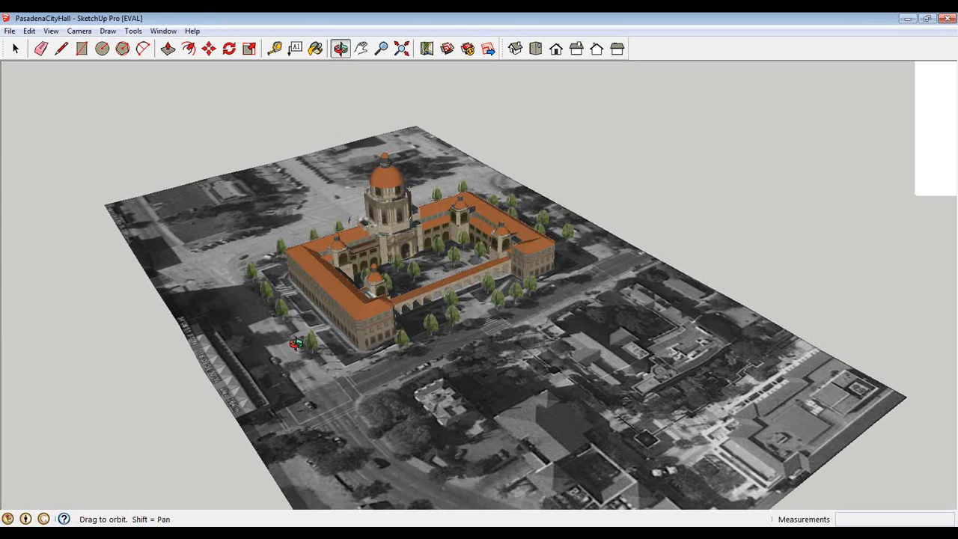
{"action": "left_click_drag", "start_coordinate": [296, 345], "coordinate": [305, 331]}
{"action": "left_click", "coordinate": [10, 31]}
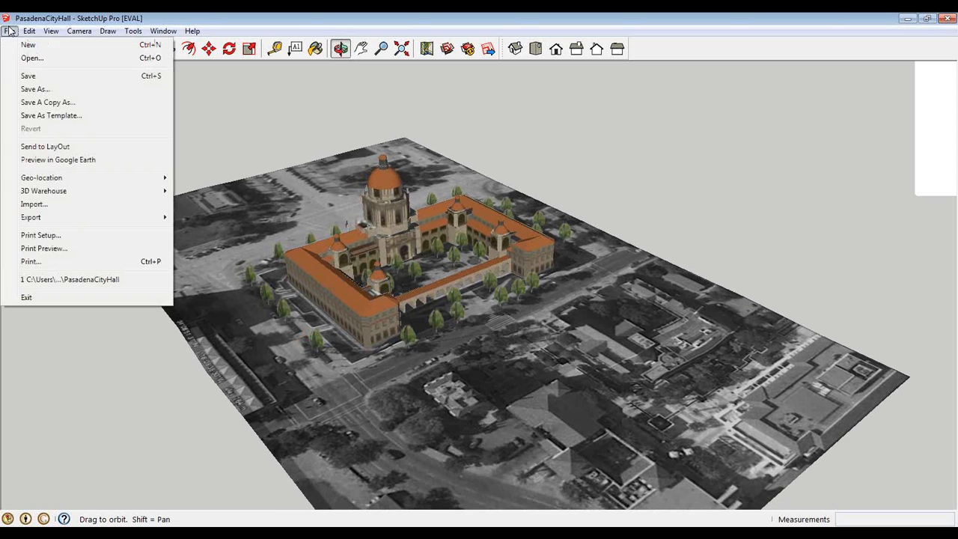
{"action": "mouse_move", "coordinate": [78, 218]}
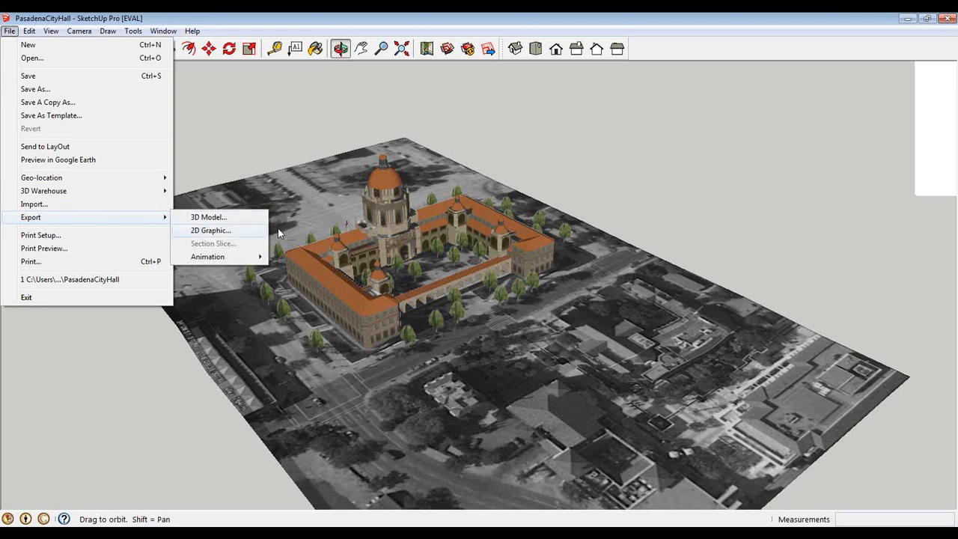
{"action": "left_click", "coordinate": [233, 219]}
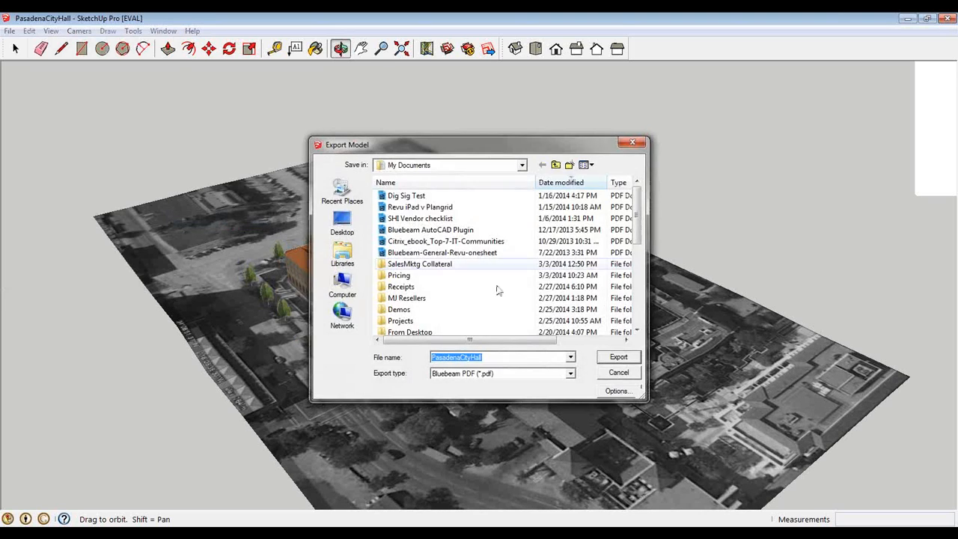
{"action": "left_click", "coordinate": [619, 359]}
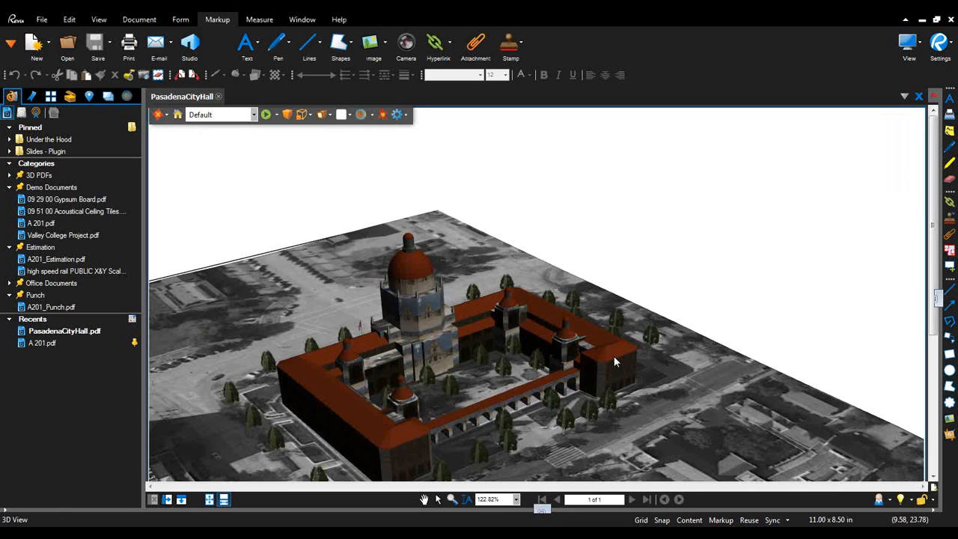
- Display the 3D Model Tree for the exported city hall PDF and orbit around the building to inspect it
{"action": "left_click", "coordinate": [127, 96]}
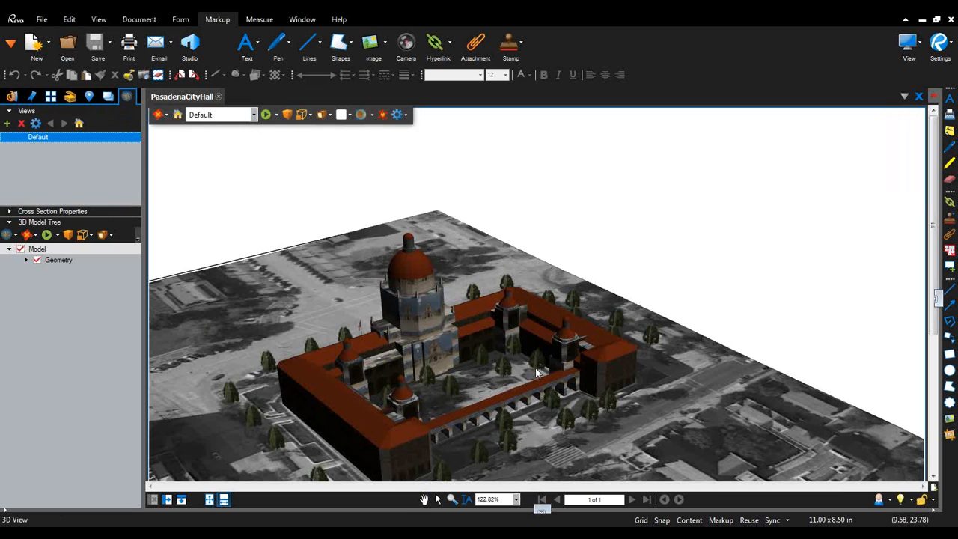
{"action": "left_click_drag", "start_coordinate": [550, 415], "coordinate": [482, 400]}
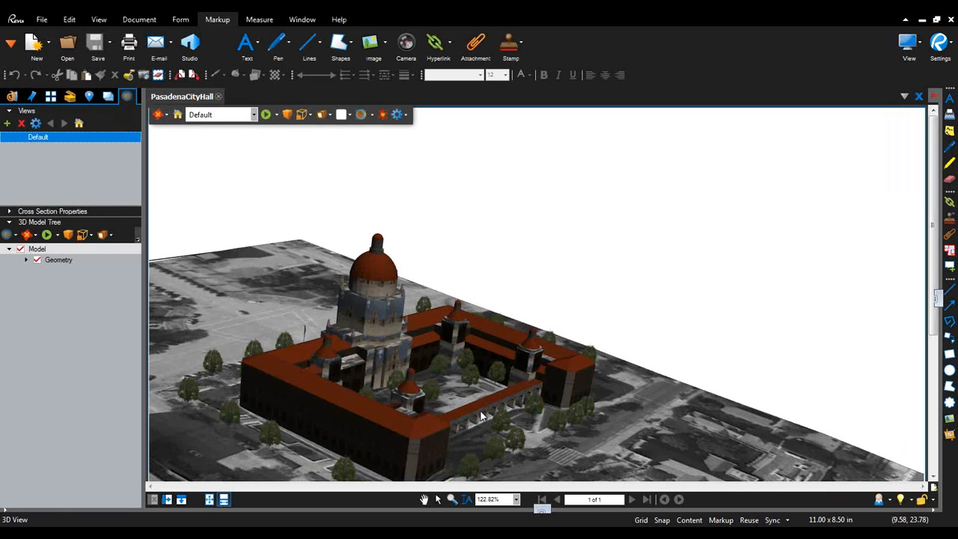
{"action": "left_click_drag", "start_coordinate": [497, 339], "coordinate": [413, 426]}
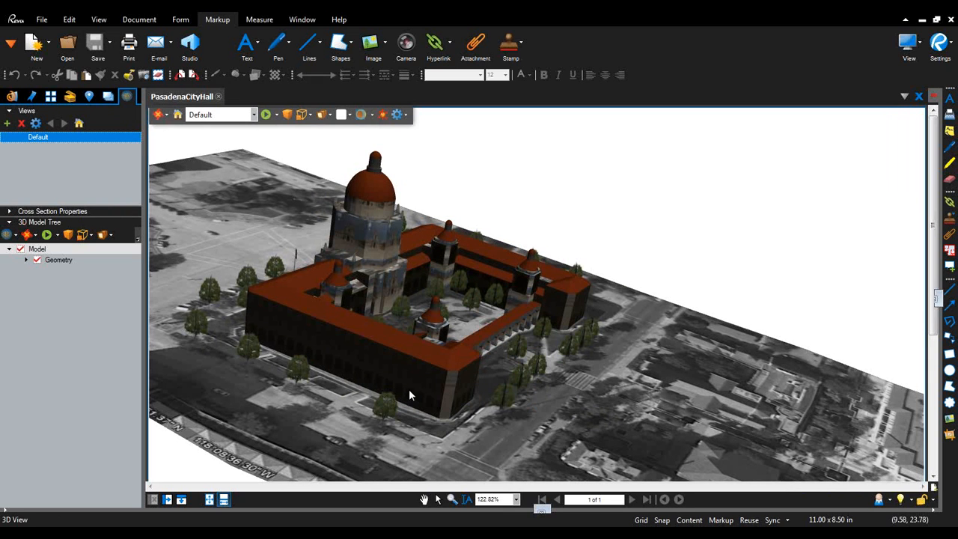
- Section the city hall model with a section box at +Y 18.24% and +Z -4.58%, and turn the box off again
{"action": "left_click", "coordinate": [372, 113]}
{"action": "left_click", "coordinate": [372, 114]}
{"action": "left_click", "coordinate": [372, 116]}
{"action": "left_click", "coordinate": [384, 152]}
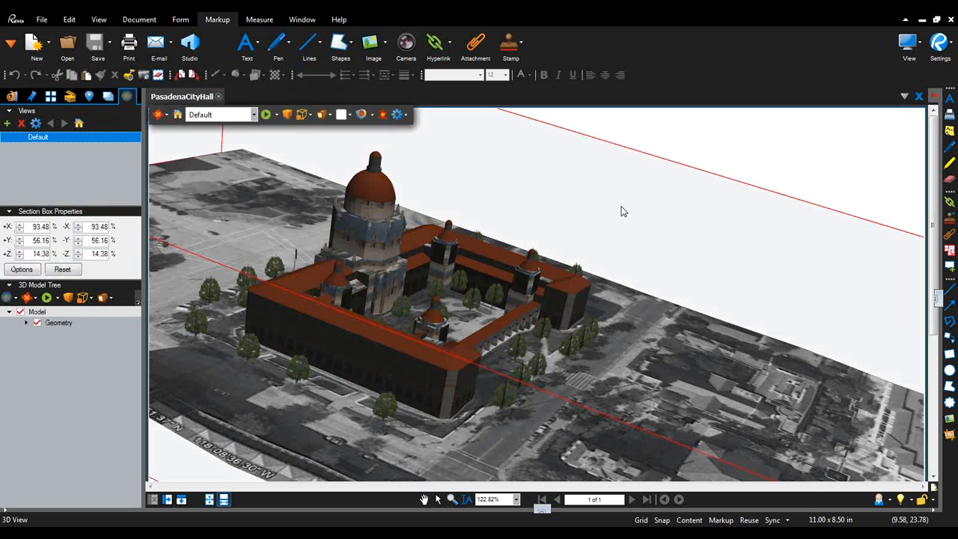
{"action": "left_click_drag", "start_coordinate": [472, 172], "coordinate": [471, 254]}
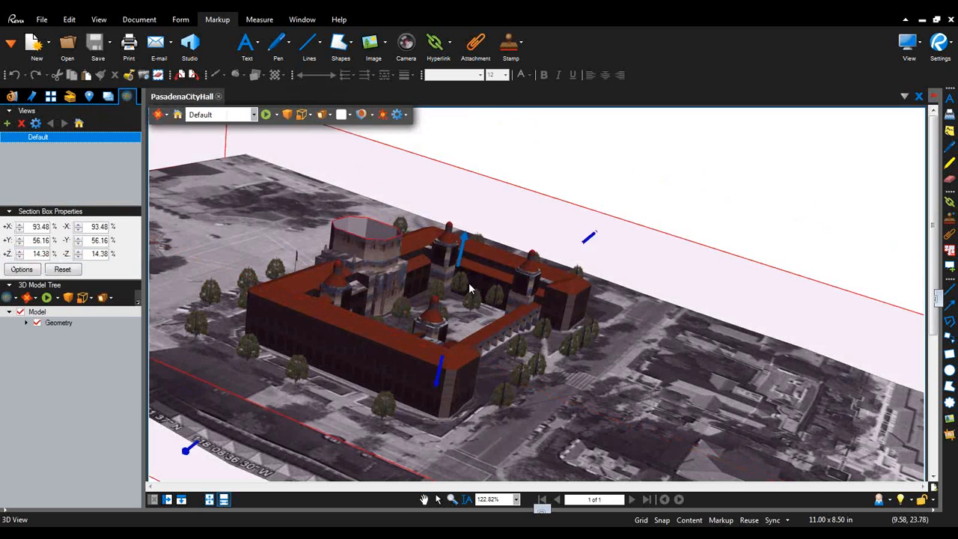
{"action": "left_click_drag", "start_coordinate": [588, 252], "coordinate": [512, 294]}
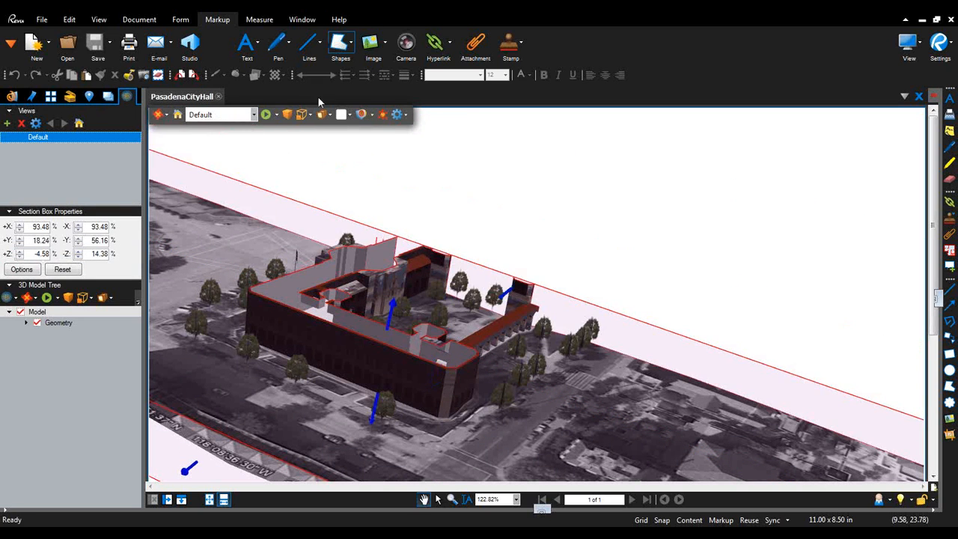
{"action": "left_click", "coordinate": [360, 114]}
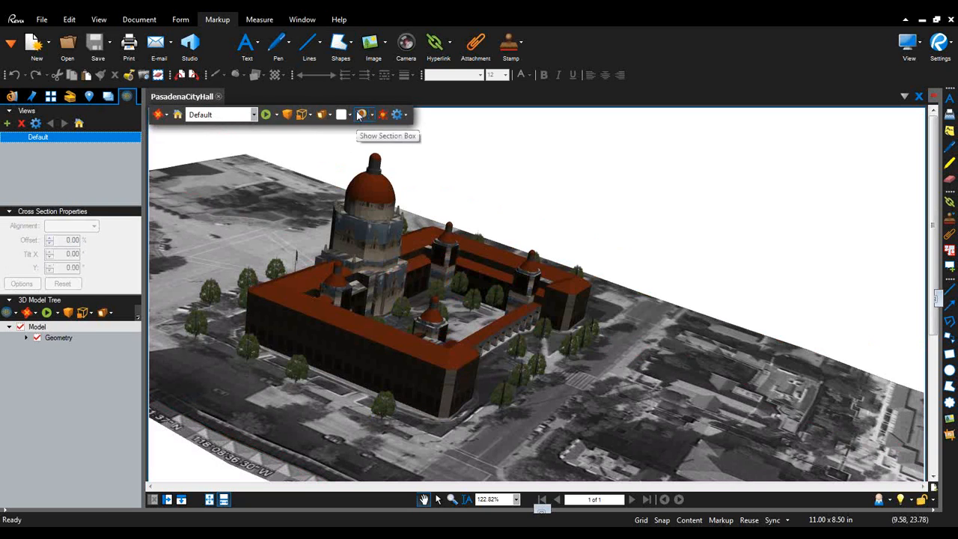
- Select the tree in front of the arcade and move it slightly toward the street with the transform manipulator
{"action": "left_click", "coordinate": [519, 374]}
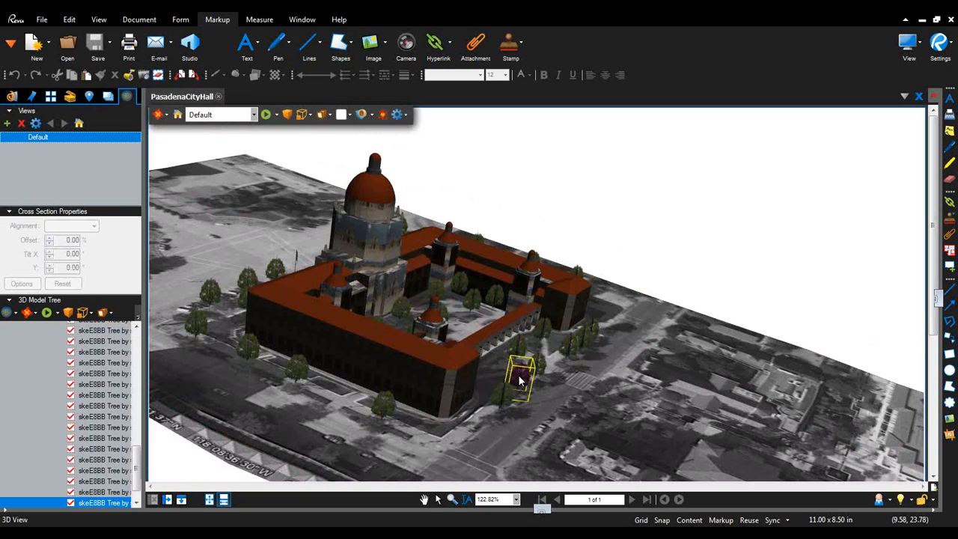
{"action": "left_click", "coordinate": [382, 115]}
{"action": "mouse_move", "coordinate": [540, 380]}
{"action": "left_mouse_down"}
{"action": "mouse_move", "coordinate": [591, 394]}
{"action": "mouse_move", "coordinate": [531, 387]}
{"action": "mouse_move", "coordinate": [549, 380]}
{"action": "left_mouse_up"}
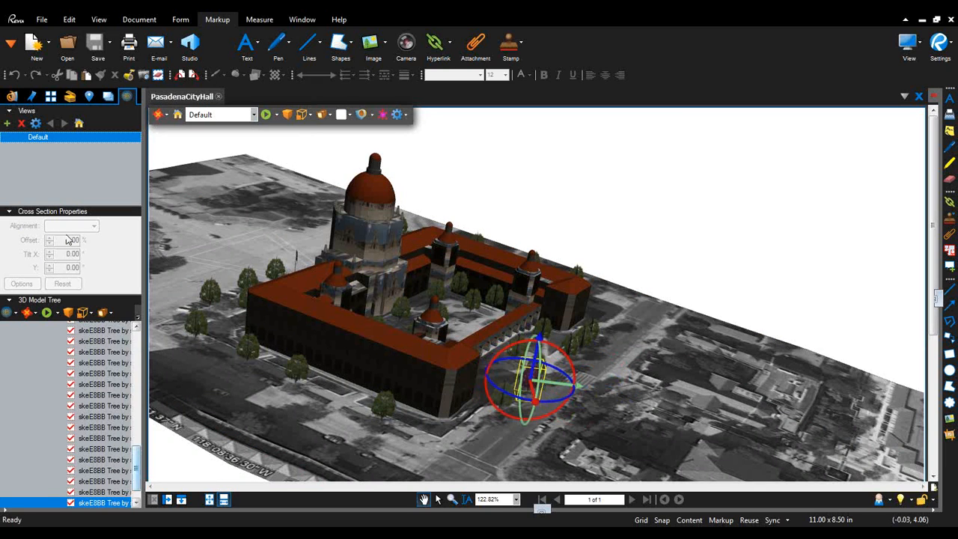
- Select the whole skeE8BB tree group in the model tree and move all its trees across the street, away from the building
{"action": "left_click_drag", "start_coordinate": [137, 455], "coordinate": [156, 385]}
{"action": "left_click", "coordinate": [81, 400]}
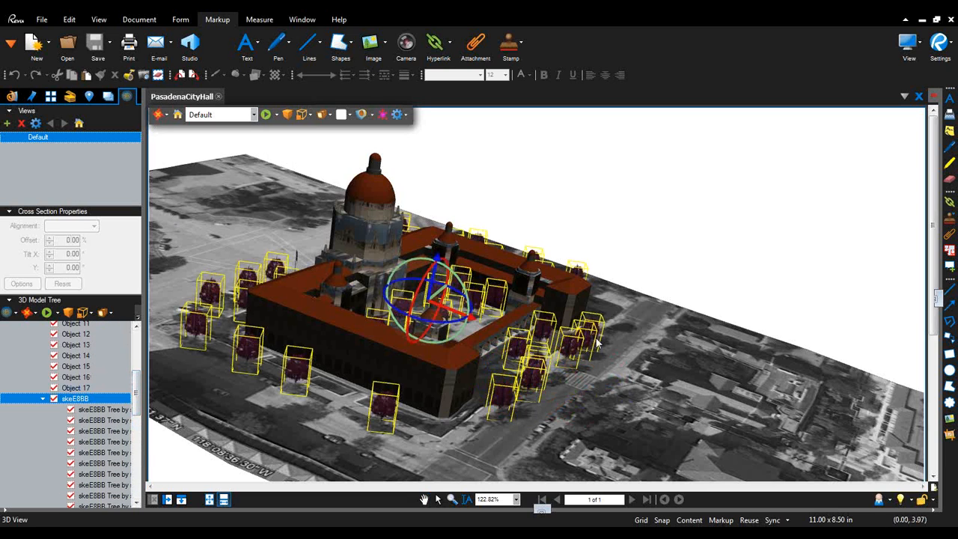
{"action": "left_click_drag", "start_coordinate": [453, 311], "coordinate": [740, 410]}
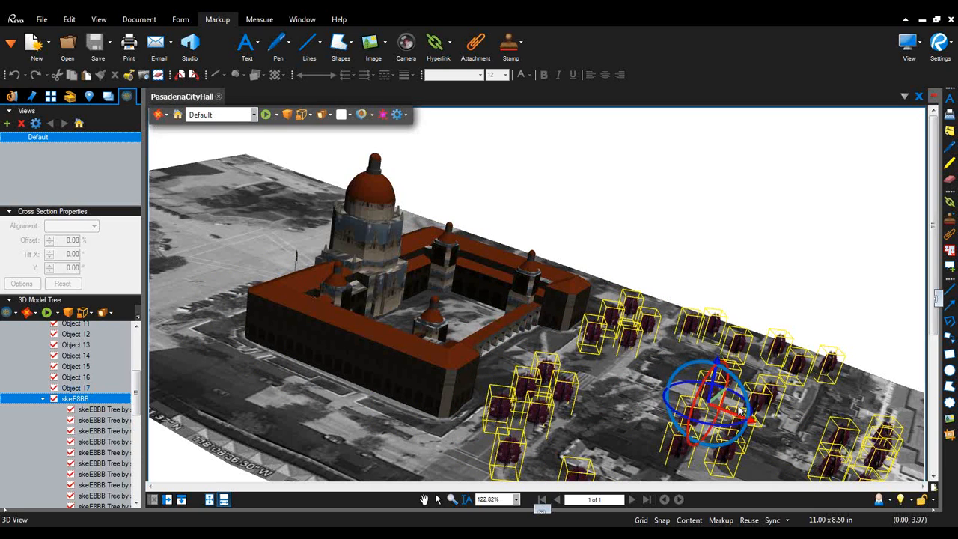
{"action": "key", "text": "Escape"}
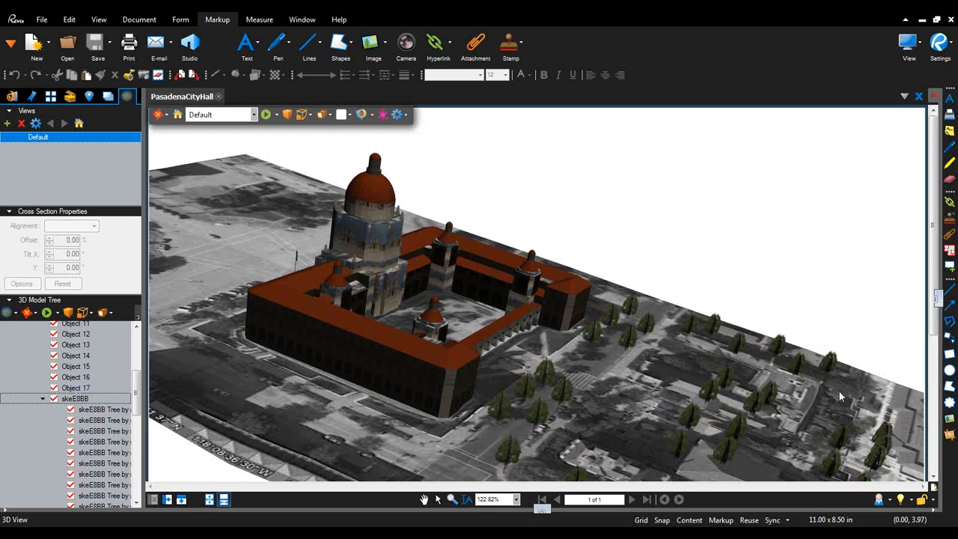
- Draw a cloud markup around the top of the city hall's main dome
{"action": "left_click", "coordinate": [951, 405]}
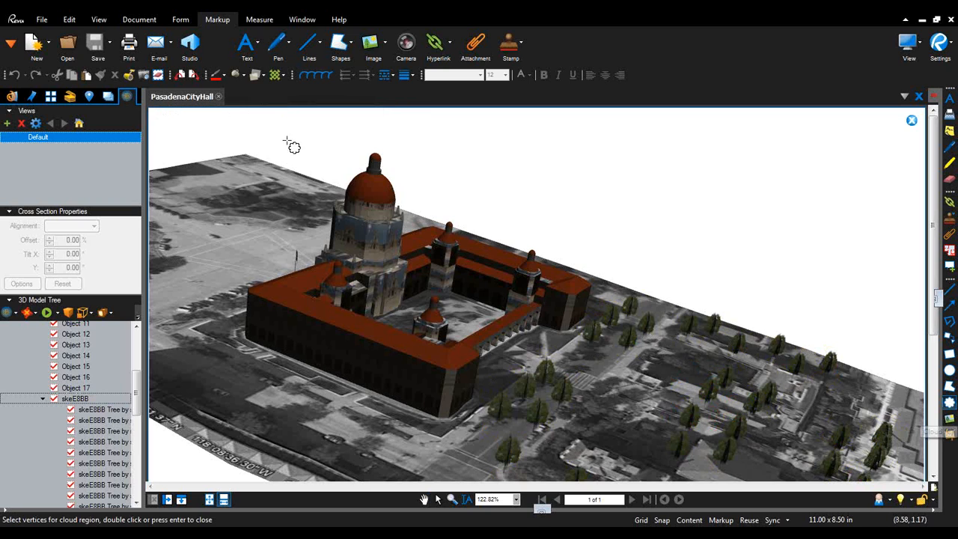
{"action": "left_click", "coordinate": [360, 159]}
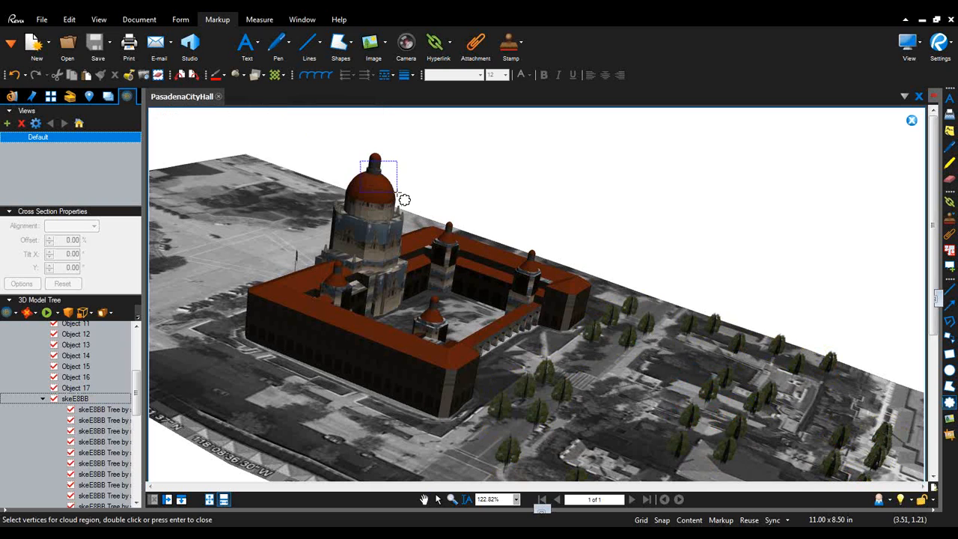
{"action": "left_click", "coordinate": [397, 193]}
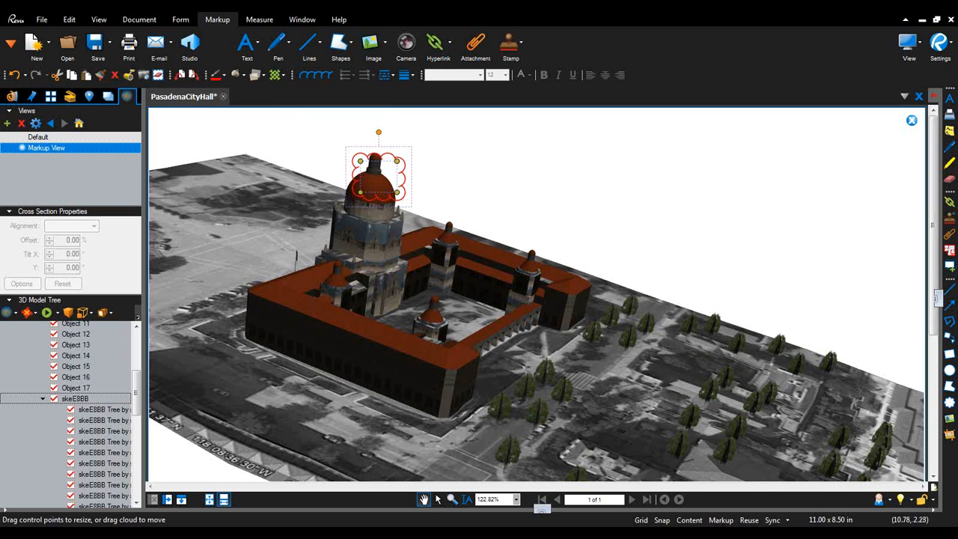
- Add a callout pointing to the clouded dome with the text "change the dome type"
{"action": "left_click", "coordinate": [951, 339]}
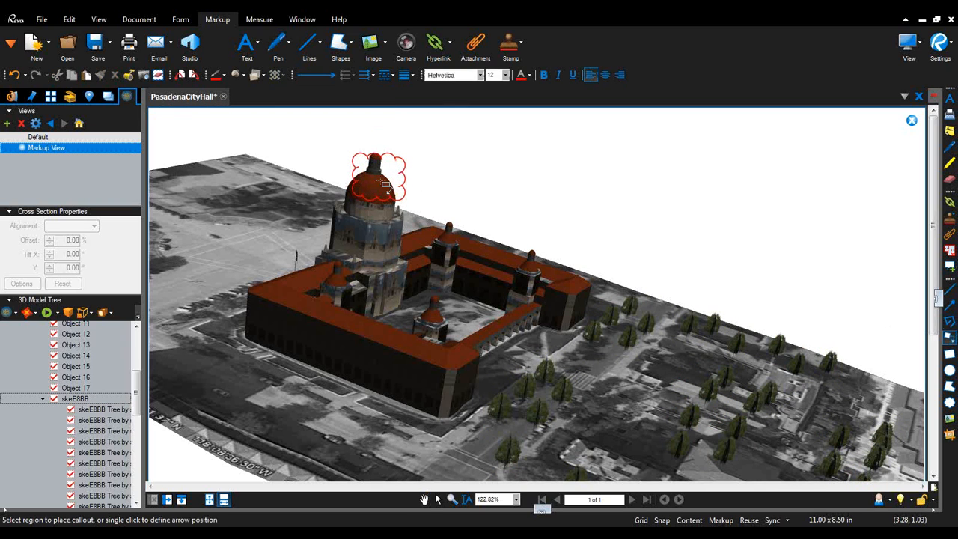
{"action": "left_click", "coordinate": [439, 164]}
{"action": "type", "text": "chan"}
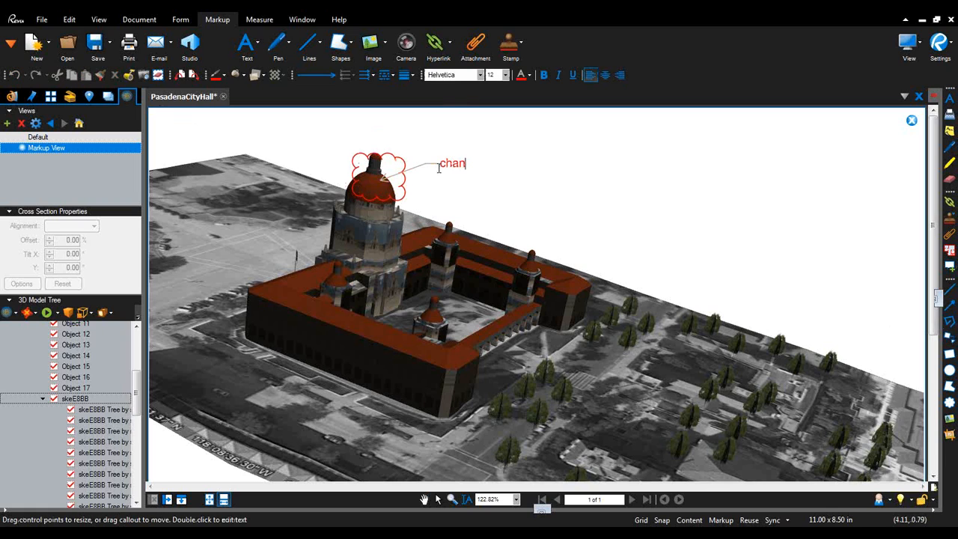
{"action": "type", "text": "ge the dome type"}
{"action": "left_click", "coordinate": [441, 168]}
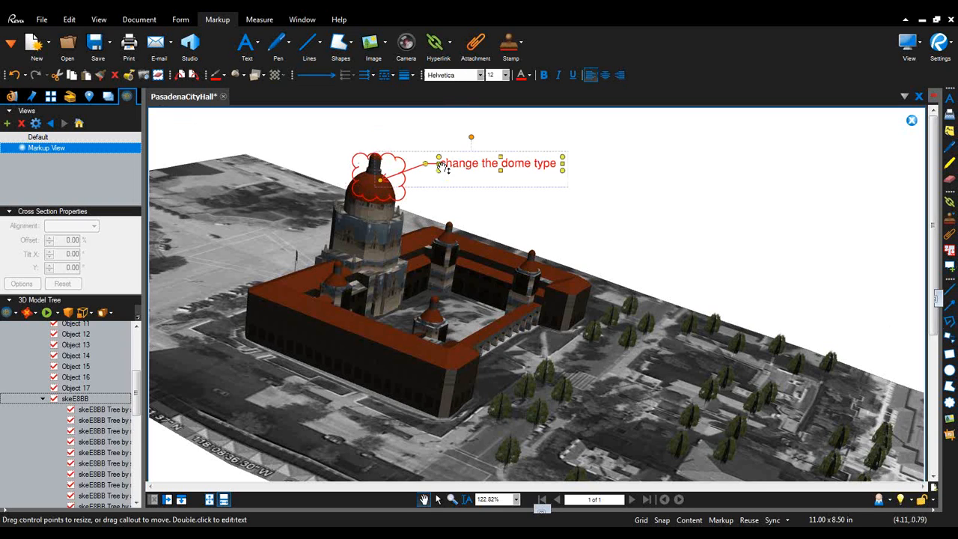
{"action": "left_click", "coordinate": [781, 175]}
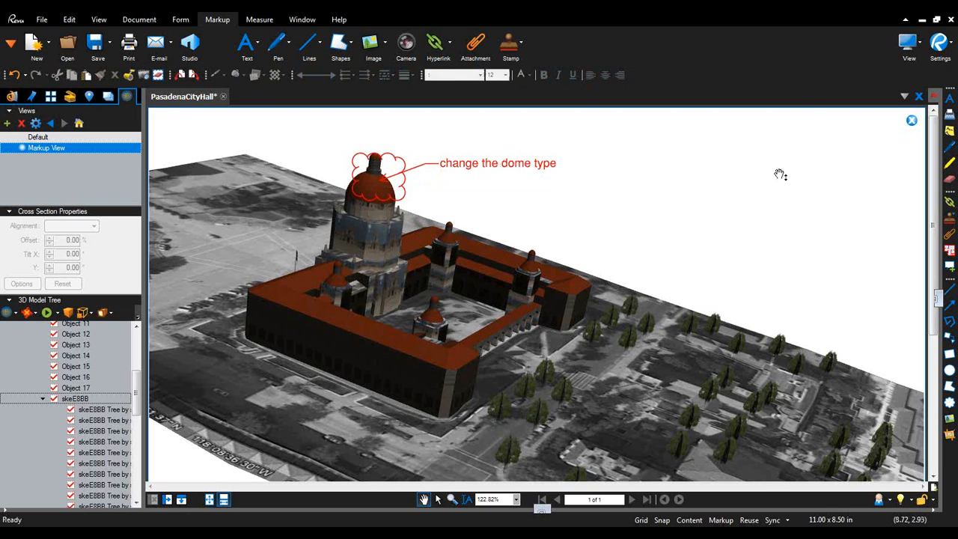
- Leave the markup view, orbit the city hall, recall the markup view through its marker in the model, and leave it again
{"action": "left_click", "coordinate": [912, 121]}
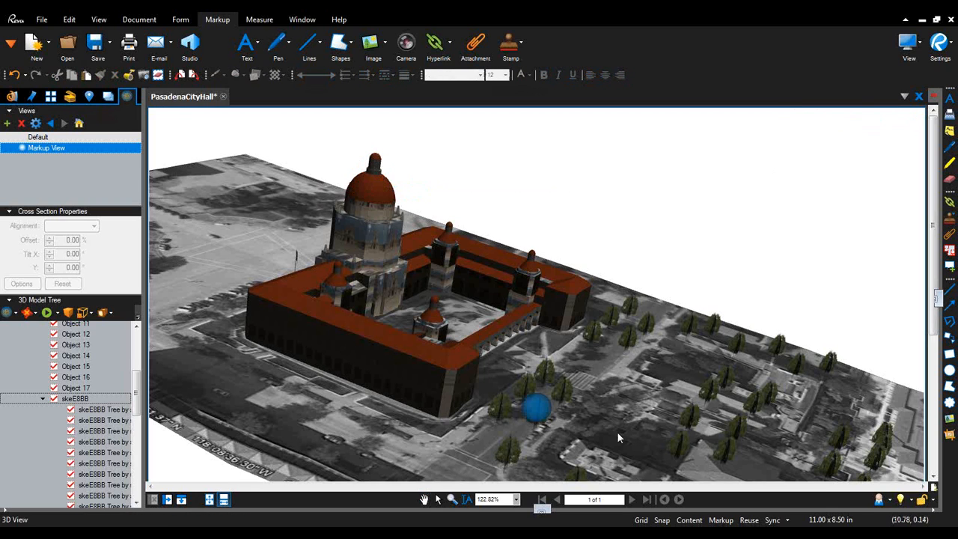
{"action": "left_click_drag", "start_coordinate": [389, 351], "coordinate": [349, 369]}
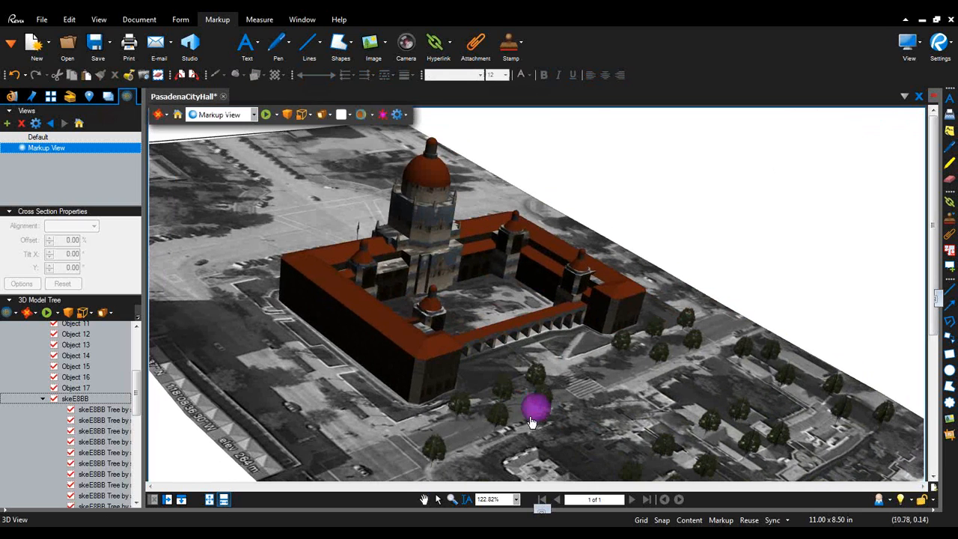
{"action": "left_click", "coordinate": [536, 415]}
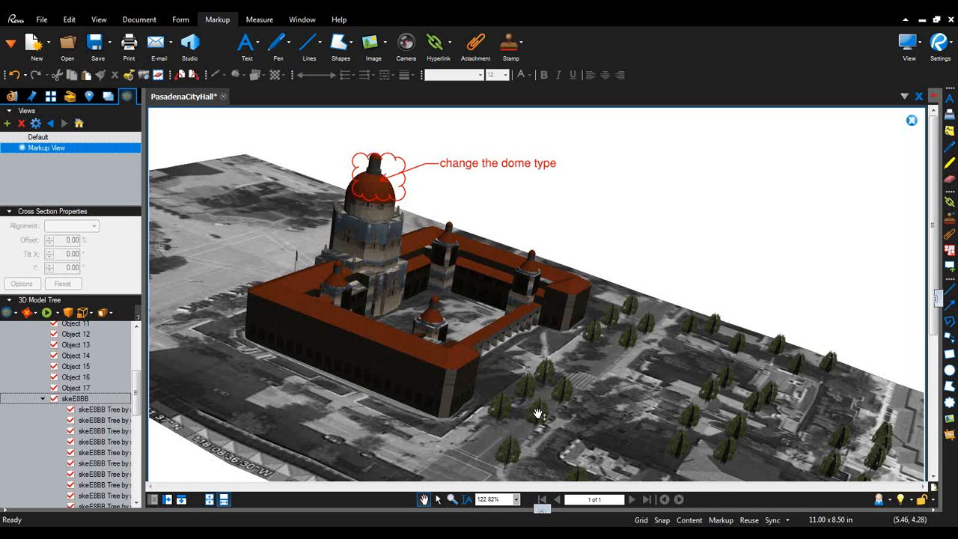
{"action": "left_click", "coordinate": [913, 121]}
- Open Valley College Project.pdf from the Demo Documents category and look over its page thumbnails
{"action": "left_click", "coordinate": [12, 97]}
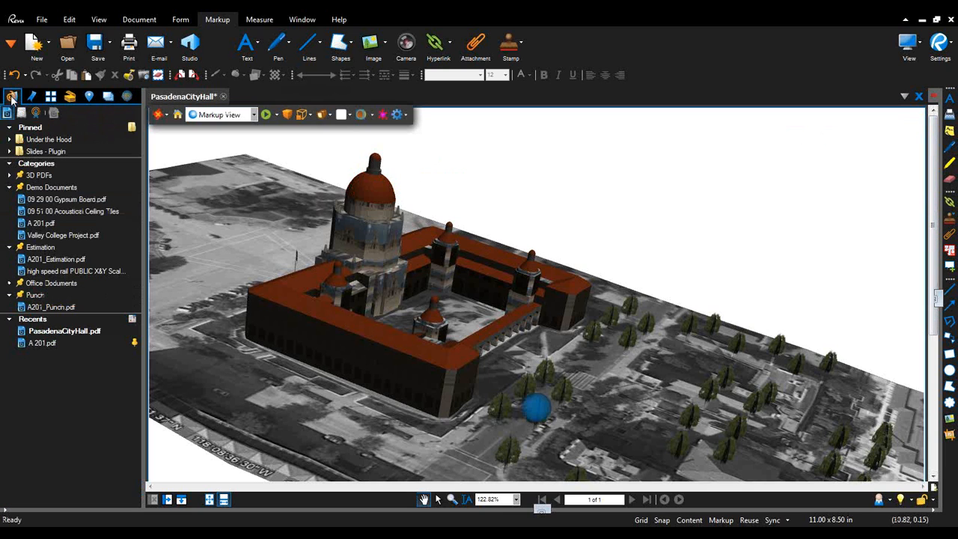
{"action": "left_click", "coordinate": [64, 236]}
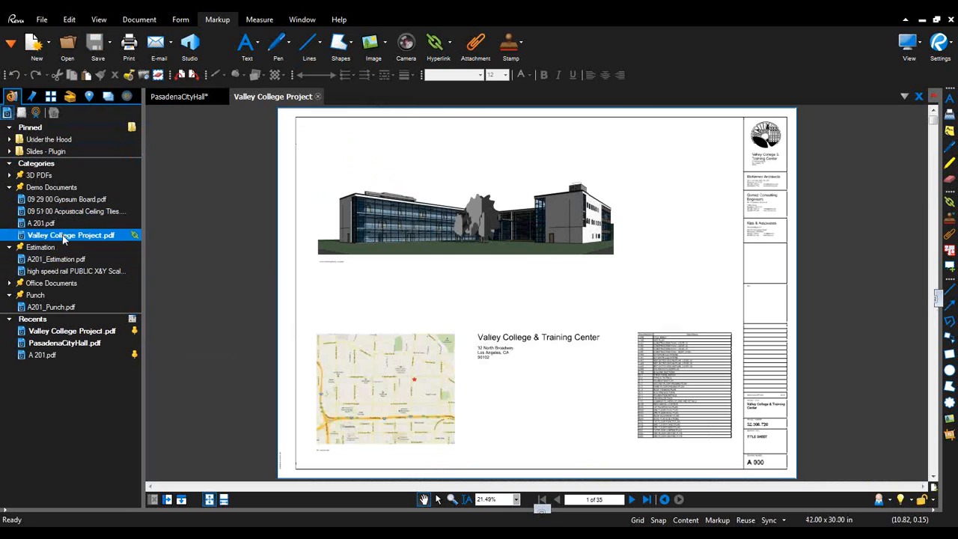
{"action": "left_click", "coordinate": [50, 96]}
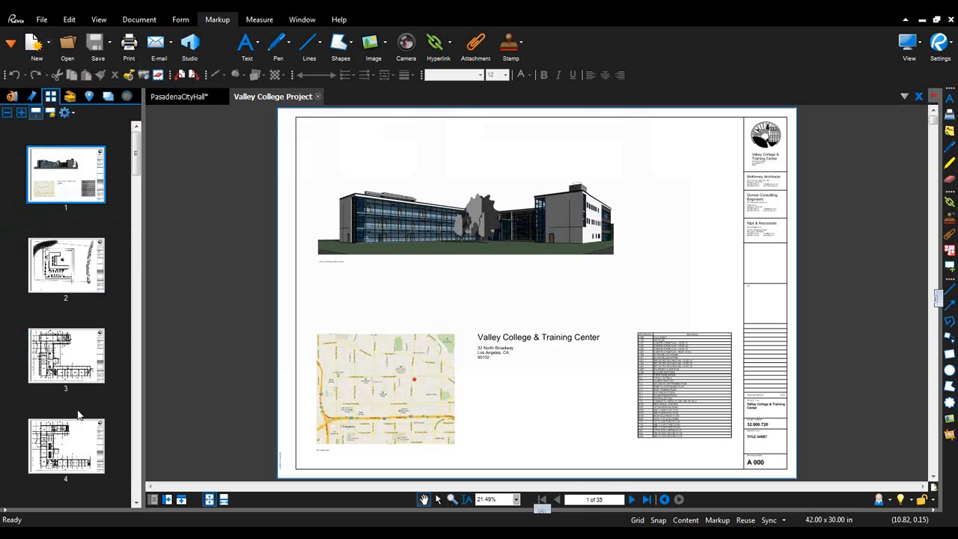
{"action": "scroll", "coordinate": [78, 414], "scroll_direction": "down", "scroll_amount": 3}
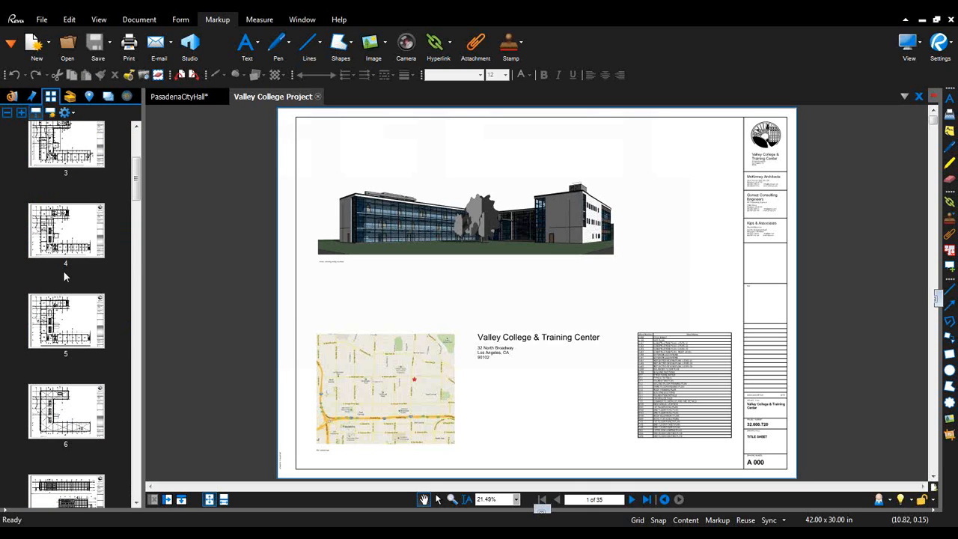
{"action": "scroll", "coordinate": [64, 273], "scroll_direction": "up", "scroll_amount": 3}
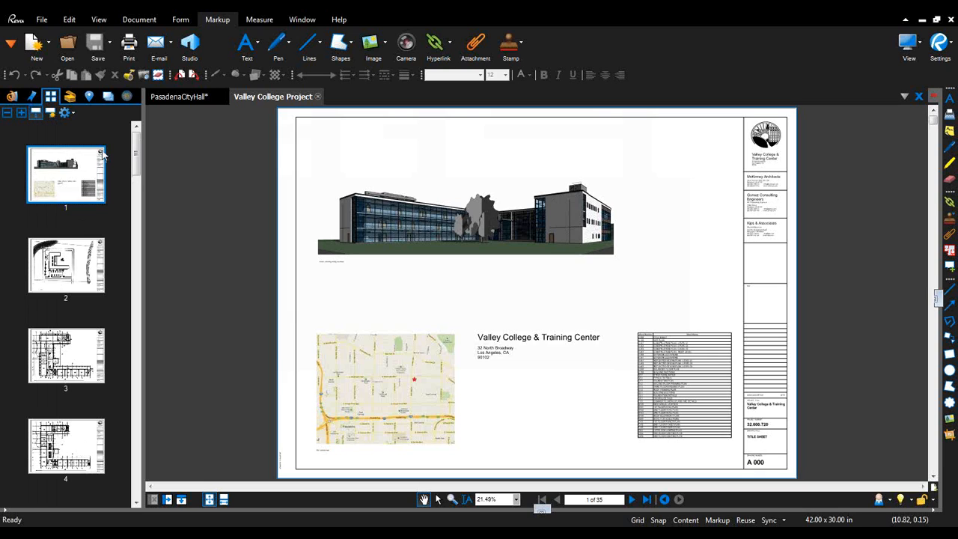
- Start creating page labels from a page region and define the drawing number box of the title block as the first region
{"action": "left_click", "coordinate": [54, 113]}
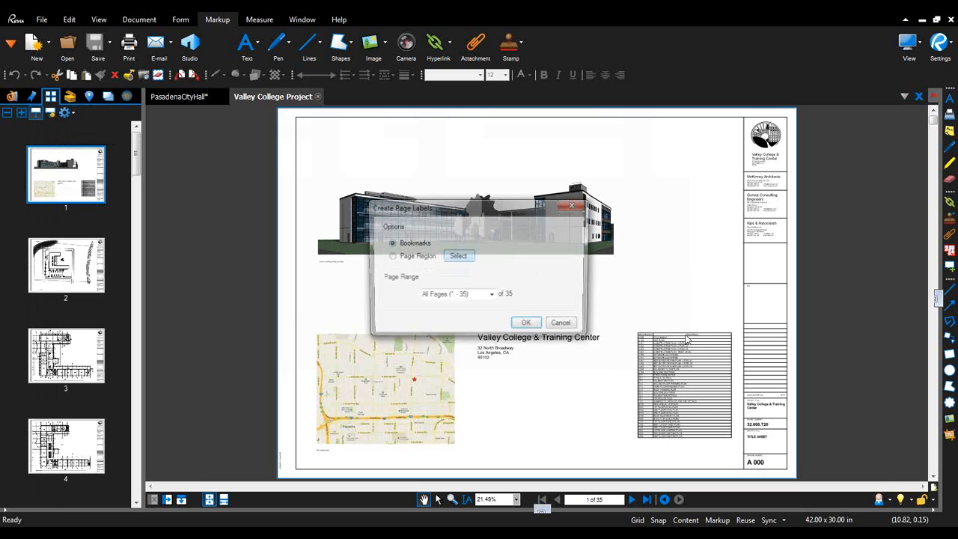
{"action": "left_click", "coordinate": [467, 260]}
{"action": "scroll", "coordinate": [775, 463], "scroll_direction": "up", "scroll_amount": 5}
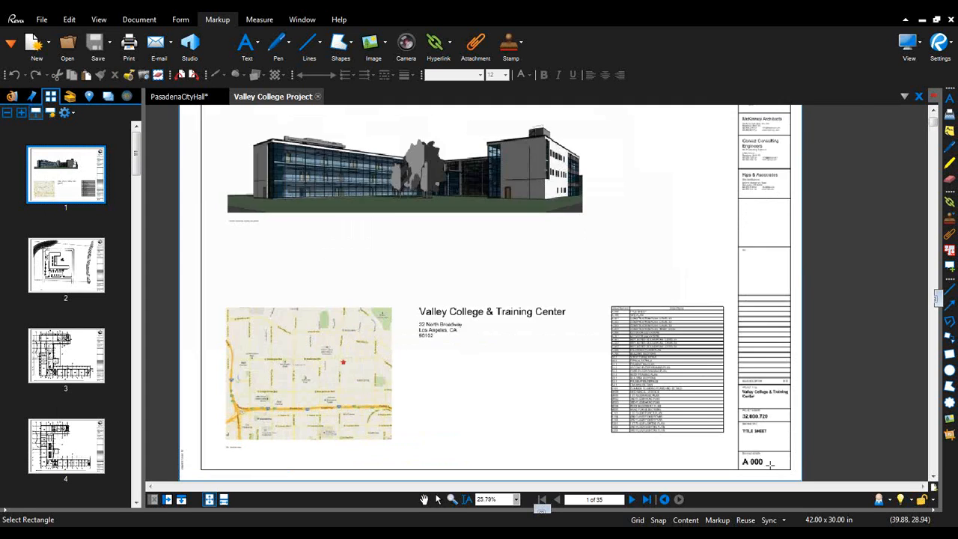
{"action": "scroll", "coordinate": [770, 464], "scroll_direction": "up", "scroll_amount": 1}
{"action": "left_click_drag", "start_coordinate": [688, 437], "coordinate": [824, 446]}
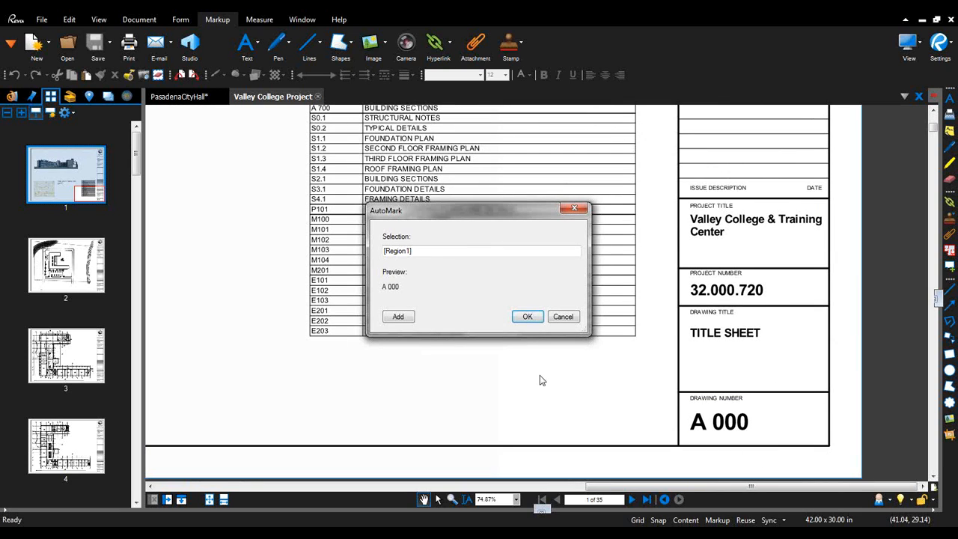
- Append an underscore to the label format and add the drawing title box as the second region
{"action": "left_click", "coordinate": [455, 253]}
{"action": "type", "text": "_"}
{"action": "left_click", "coordinate": [395, 319]}
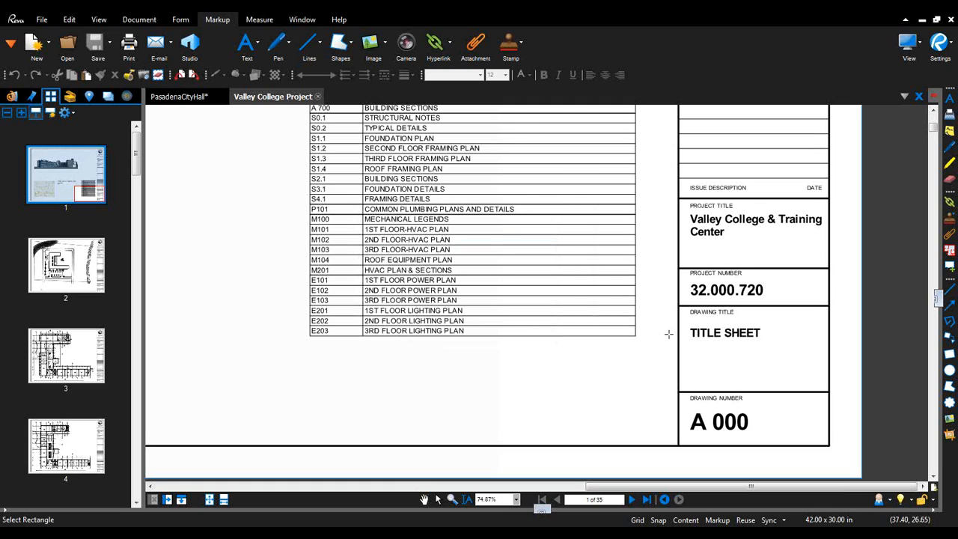
{"action": "left_click_drag", "start_coordinate": [686, 321], "coordinate": [825, 390]}
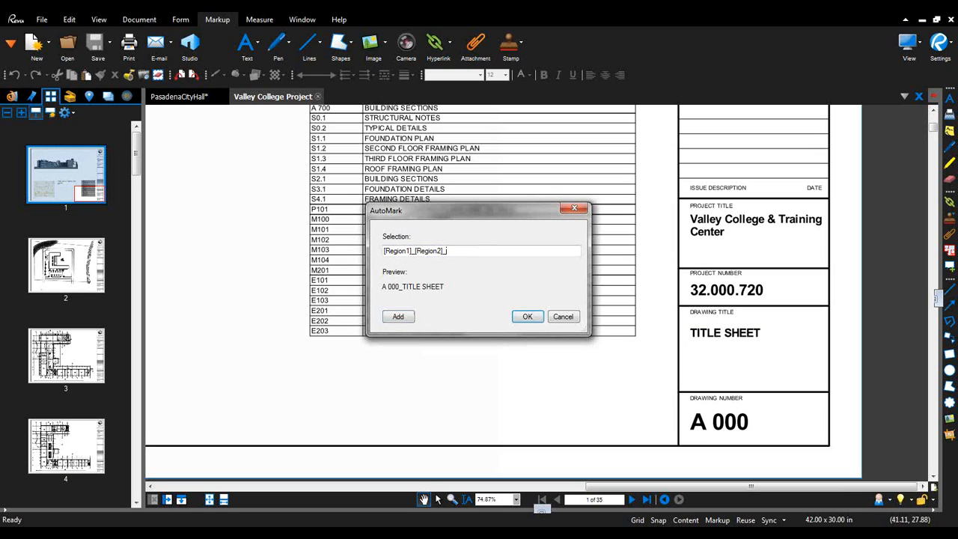
- Append _VCTC to the label format, create the labels for all 35 pages, and go to the A 100 site plan
{"action": "type", "text": "_VCTI"}
{"action": "left_click", "coordinate": [528, 318]}
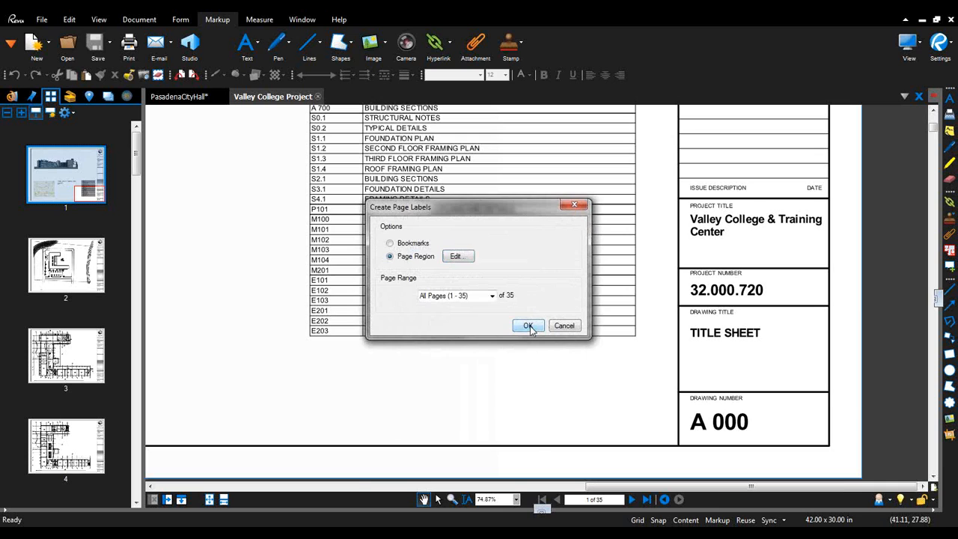
{"action": "left_click", "coordinate": [529, 326]}
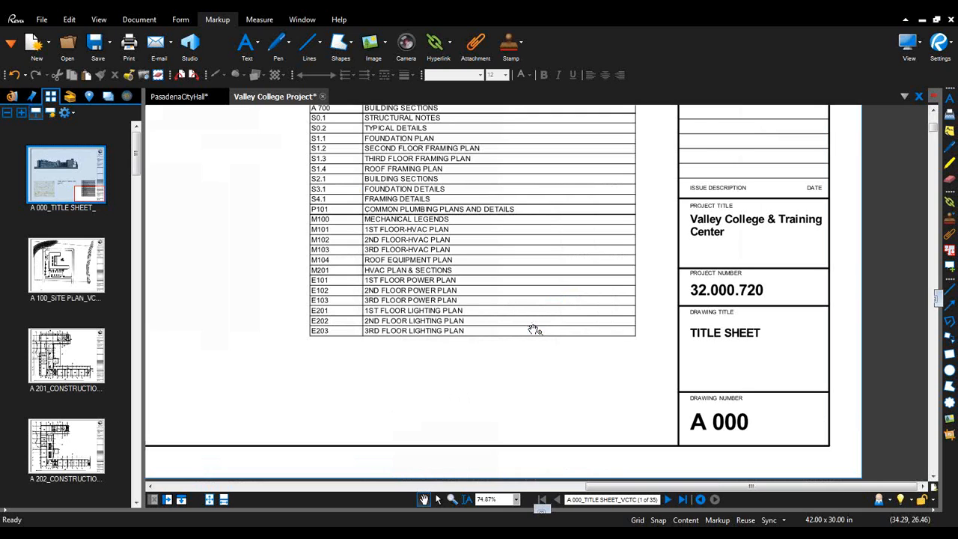
{"action": "left_click", "coordinate": [75, 297]}
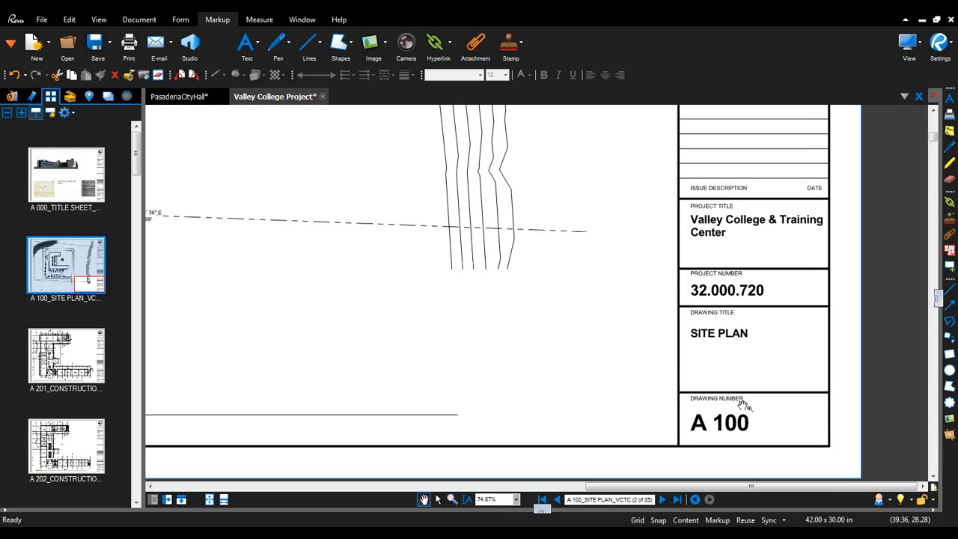
- Create bookmarks from the page labels for all 35 pages, with the page scale at Fit Page
{"action": "left_click", "coordinate": [32, 96]}
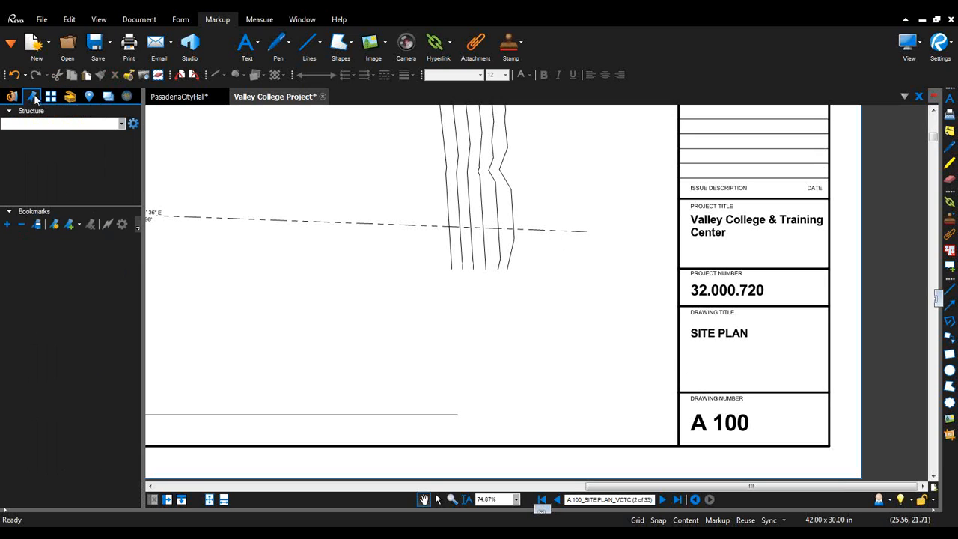
{"action": "left_click", "coordinate": [54, 224]}
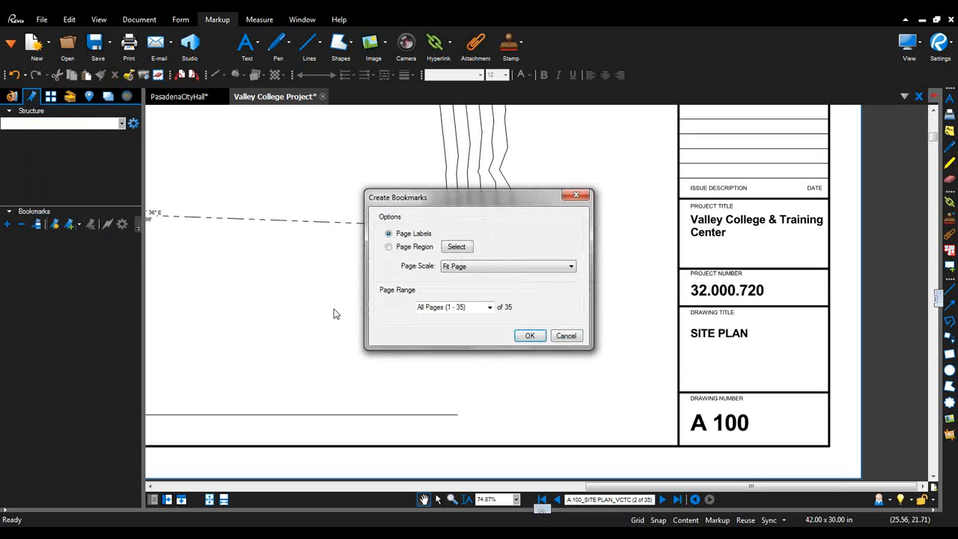
{"action": "left_click", "coordinate": [530, 336]}
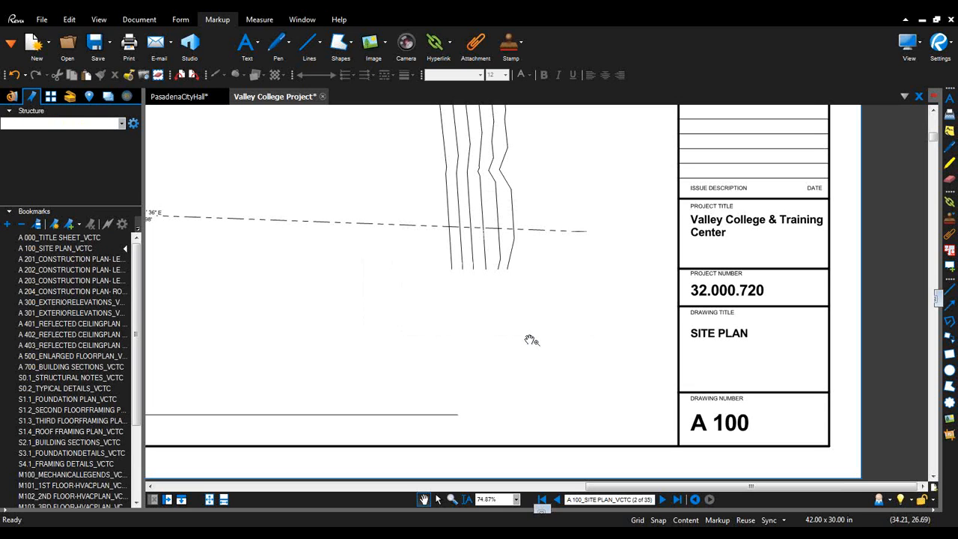
- Set up extraction of the title sheet as a separate file named by its page label, without opening files after extraction
{"action": "left_click", "coordinate": [51, 97]}
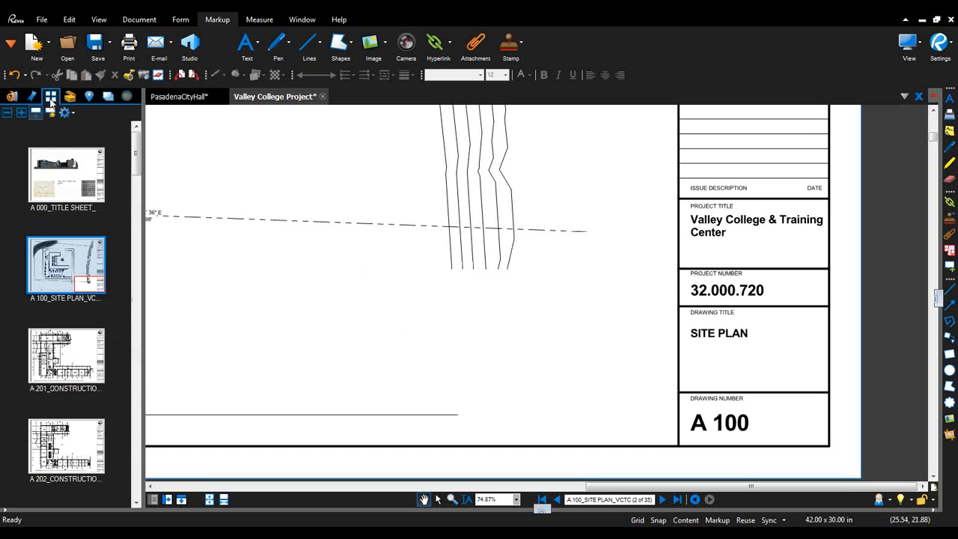
{"action": "right_click", "coordinate": [45, 167]}
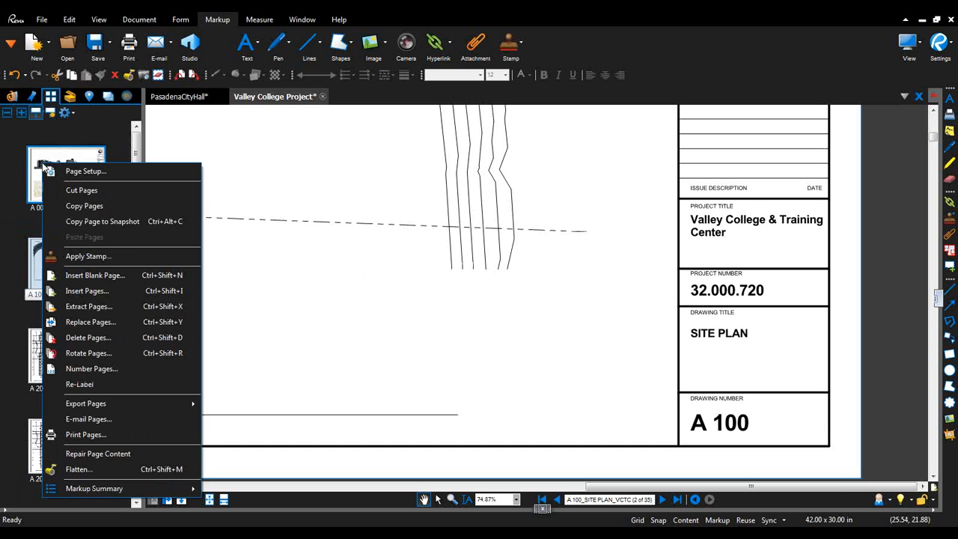
{"action": "left_click", "coordinate": [116, 308]}
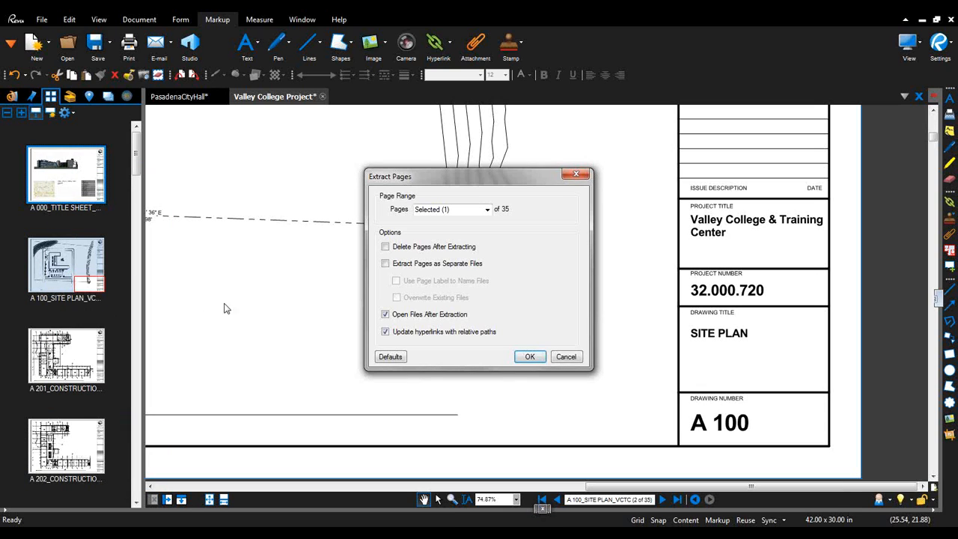
{"action": "left_click", "coordinate": [386, 264]}
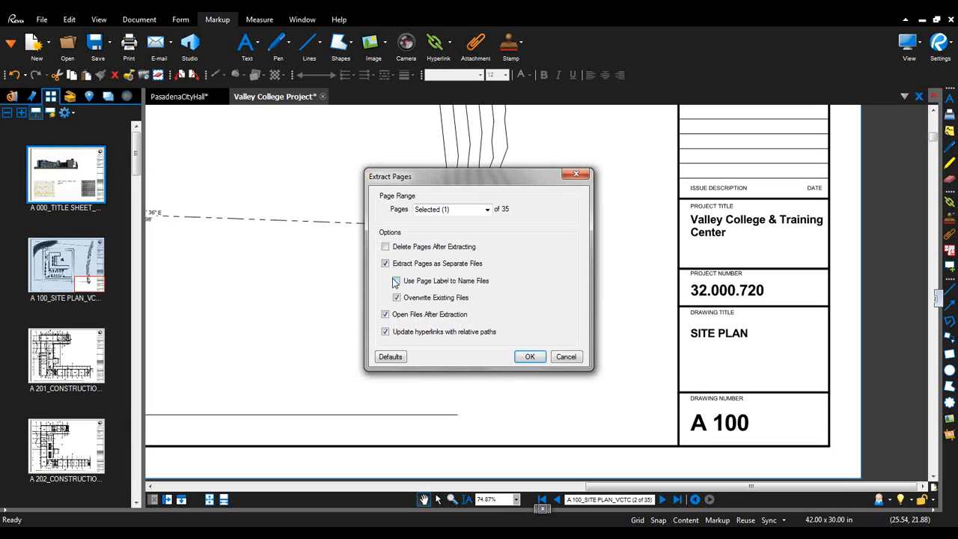
{"action": "left_click", "coordinate": [396, 281]}
{"action": "left_click", "coordinate": [386, 315]}
{"action": "left_click", "coordinate": [530, 357]}
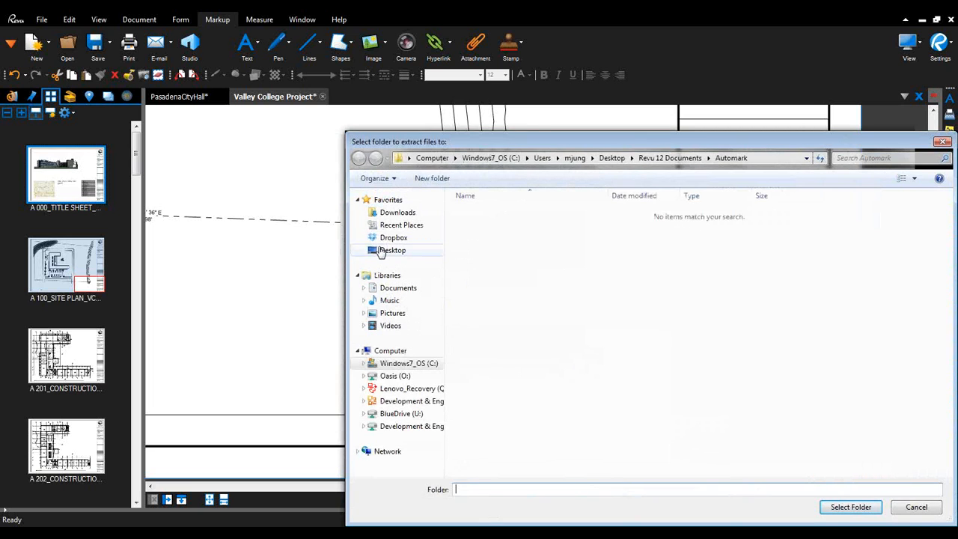
- Choose the Extracted Project Sheets folder in Revu 12 Documents as the destination and run the page extraction
{"action": "left_click", "coordinate": [384, 251]}
{"action": "left_click", "coordinate": [632, 248]}
{"action": "double_click", "coordinate": [633, 247]}
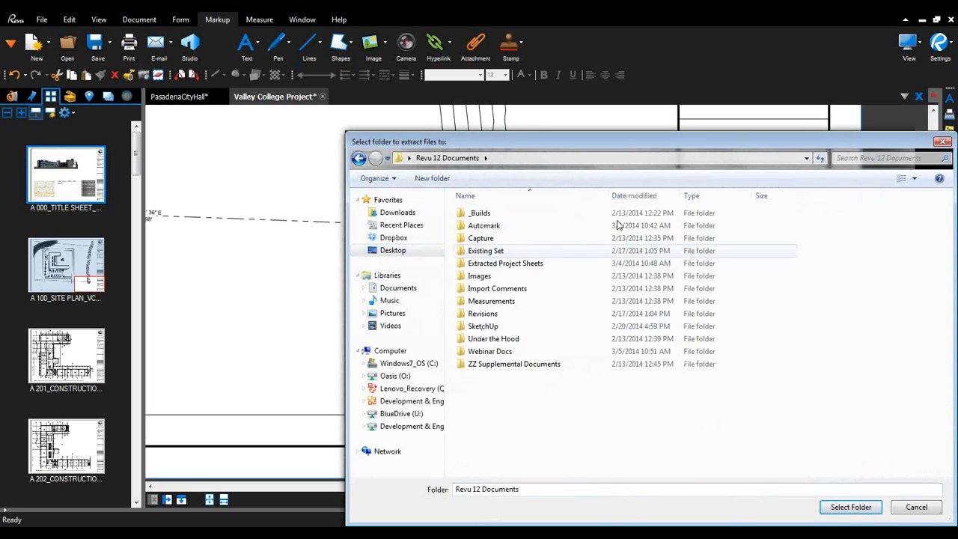
{"action": "double_click", "coordinate": [535, 263]}
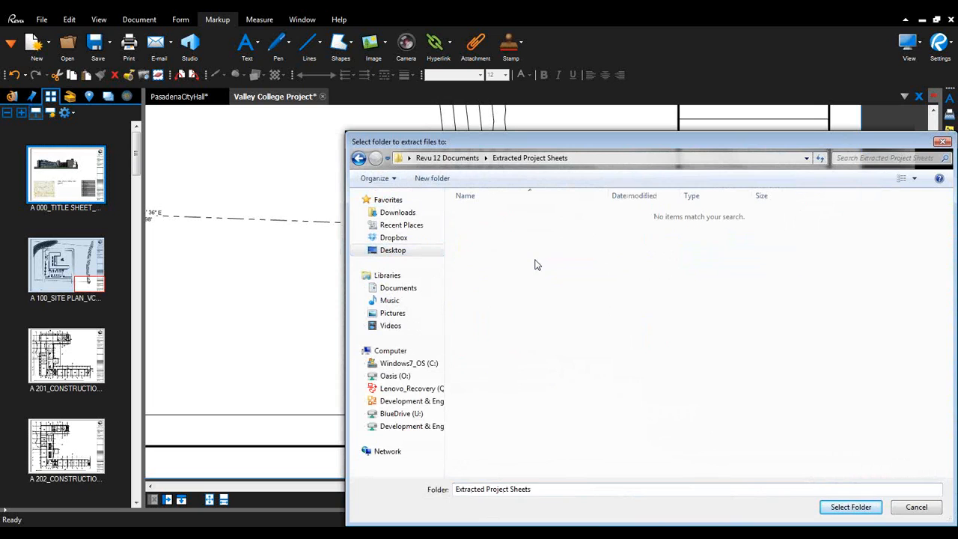
{"action": "left_click", "coordinate": [850, 507]}
{"action": "left_click", "coordinate": [483, 295]}
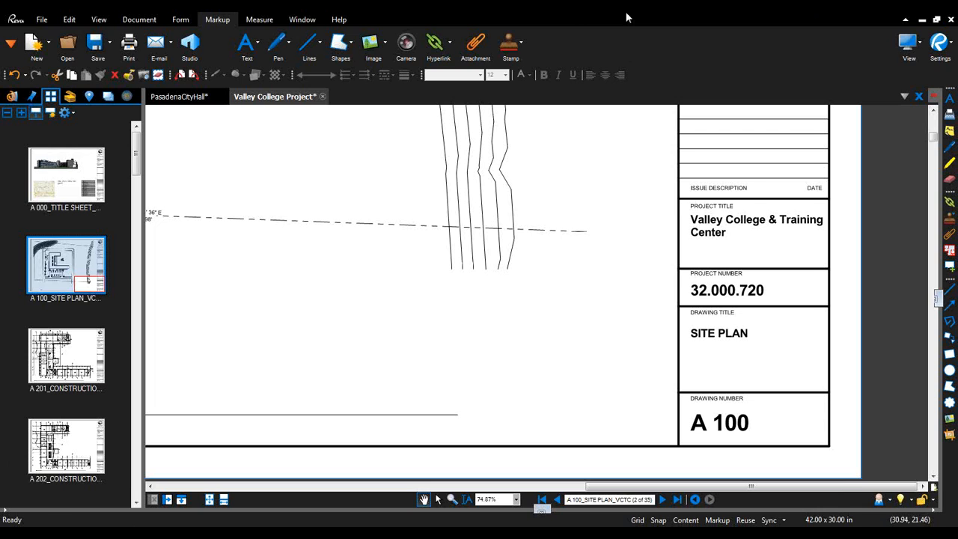
- Browse the folder containing Valley College Project.pdf to examine its individual sheet files, without opening any
{"action": "left_click", "coordinate": [13, 96]}
{"action": "right_click", "coordinate": [49, 238]}
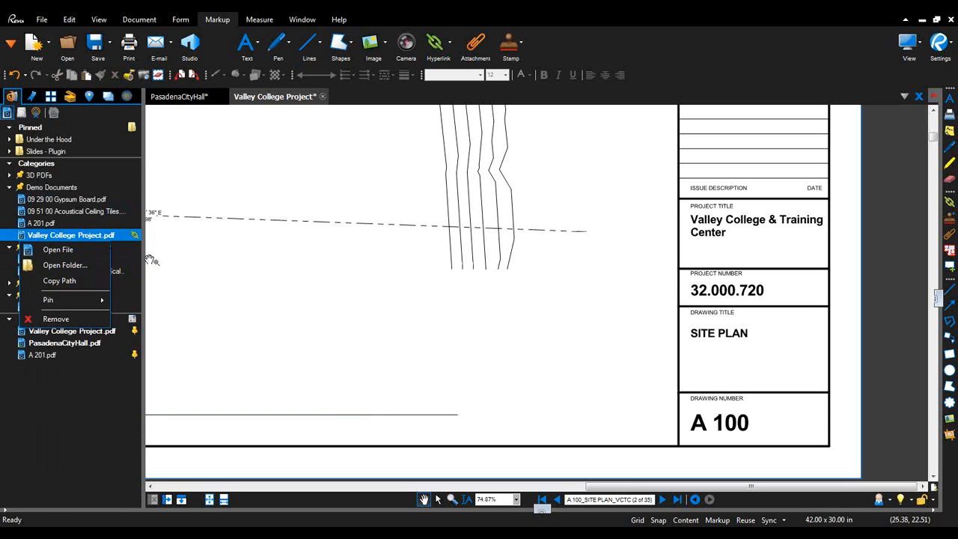
{"action": "left_click", "coordinate": [76, 266]}
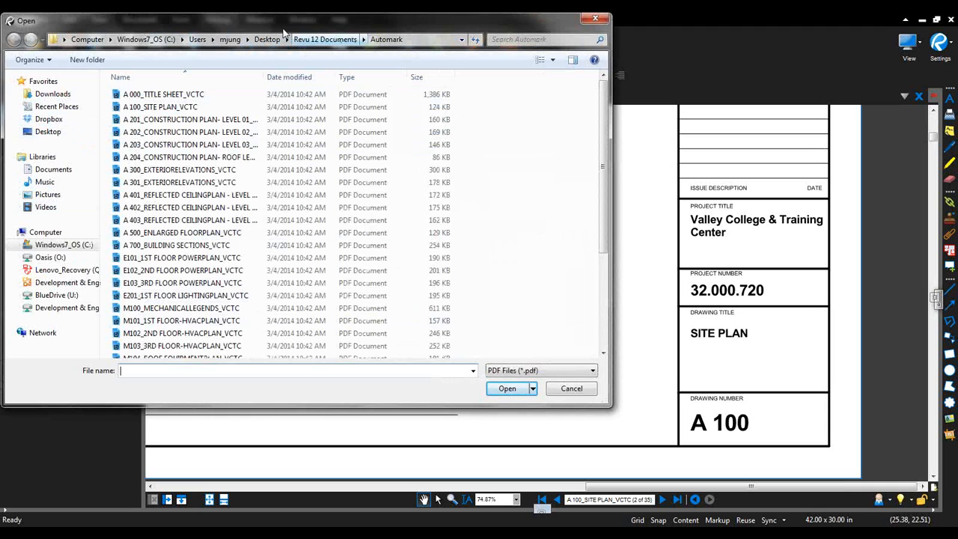
{"action": "left_click", "coordinate": [582, 390]}
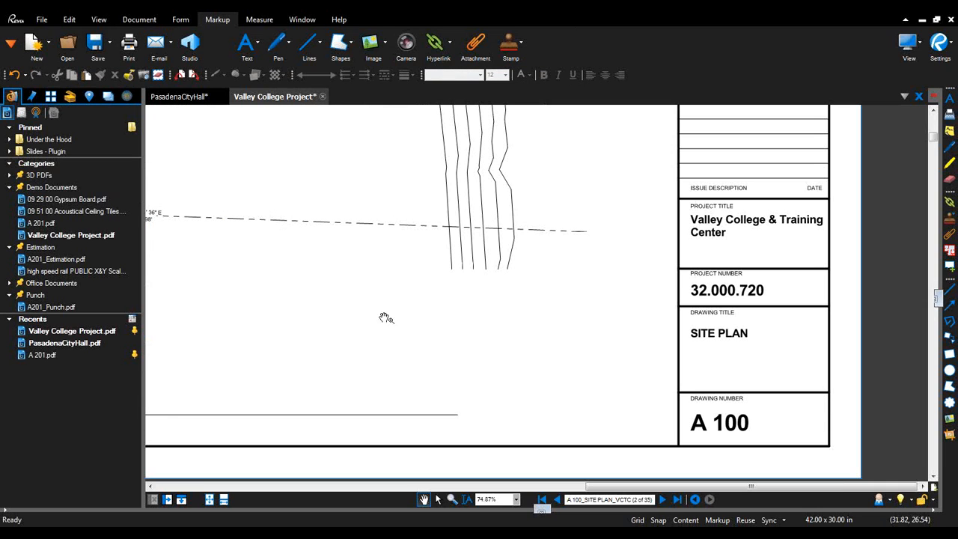
- Look over the page thumbnails of the Valley College Project and go to the A 000 title sheet
{"action": "left_click", "coordinate": [50, 96]}
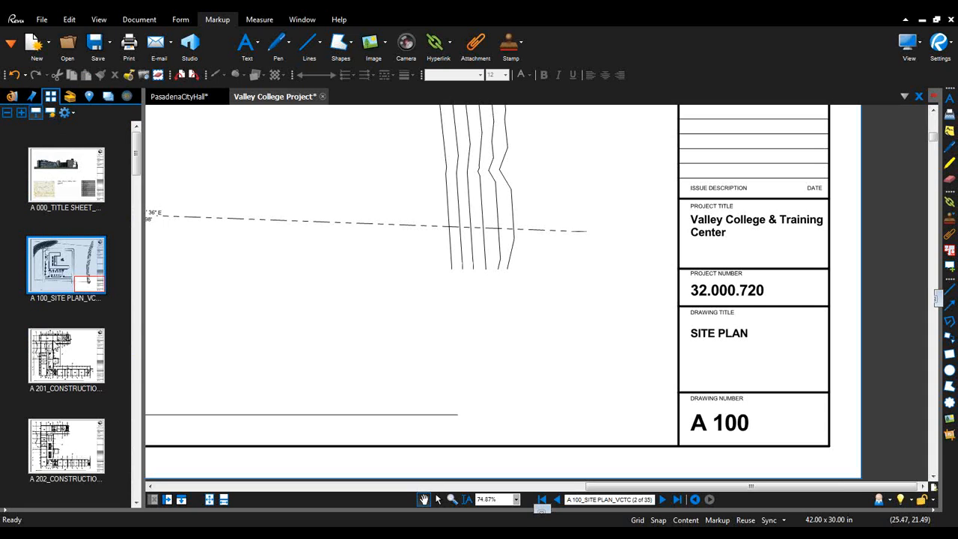
{"action": "left_click", "coordinate": [54, 346]}
{"action": "left_click", "coordinate": [81, 464]}
{"action": "scroll", "coordinate": [82, 352], "scroll_direction": "down", "scroll_amount": 4}
{"action": "scroll", "coordinate": [82, 355], "scroll_direction": "up", "scroll_amount": 4}
{"action": "left_click", "coordinate": [81, 274]}
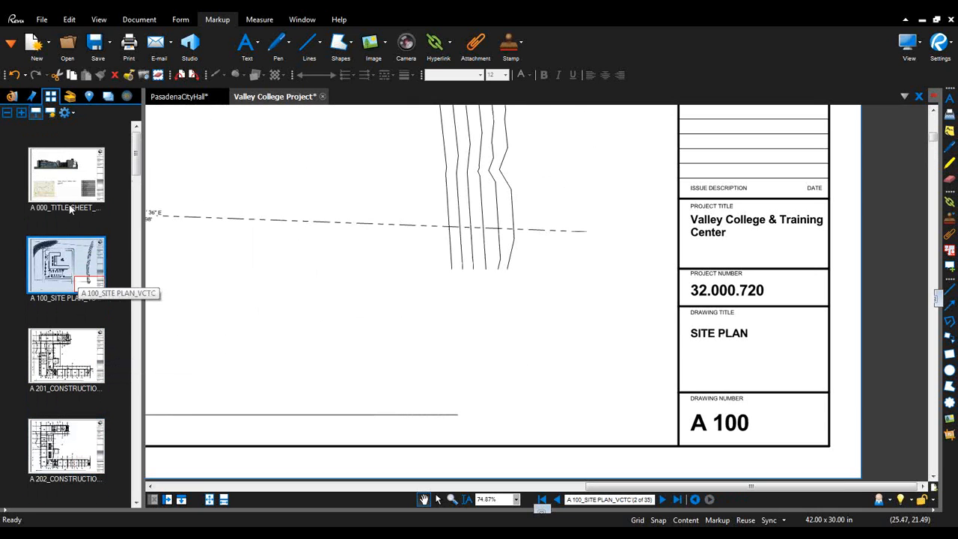
{"action": "left_click", "coordinate": [70, 205]}
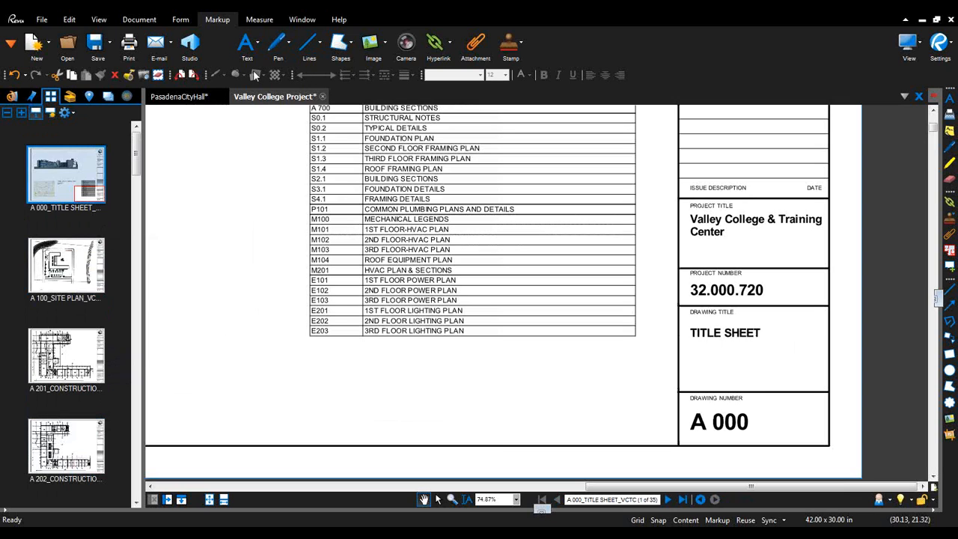
- Close the Valley College Project and PasadenaCityHall PDFs without saving the changes
{"action": "left_click", "coordinate": [322, 98]}
{"action": "left_click", "coordinate": [529, 331]}
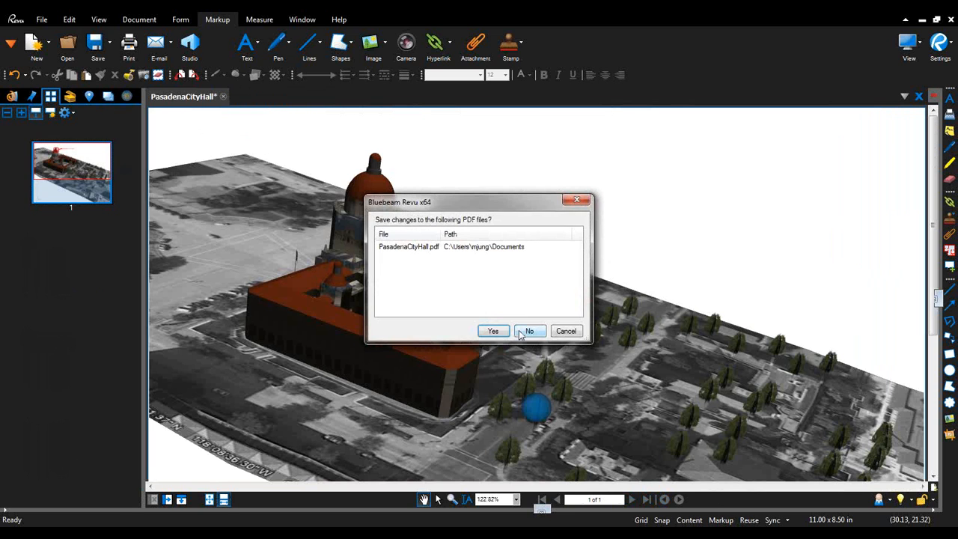
{"action": "left_click", "coordinate": [528, 329]}
- Create a new set and add all PDFs from the Extracted Project Sheets folder, A 000_TITLE SHEET_VCTC through S4.1_FRAMING DETAILS_VCTC
{"action": "left_click", "coordinate": [108, 97]}
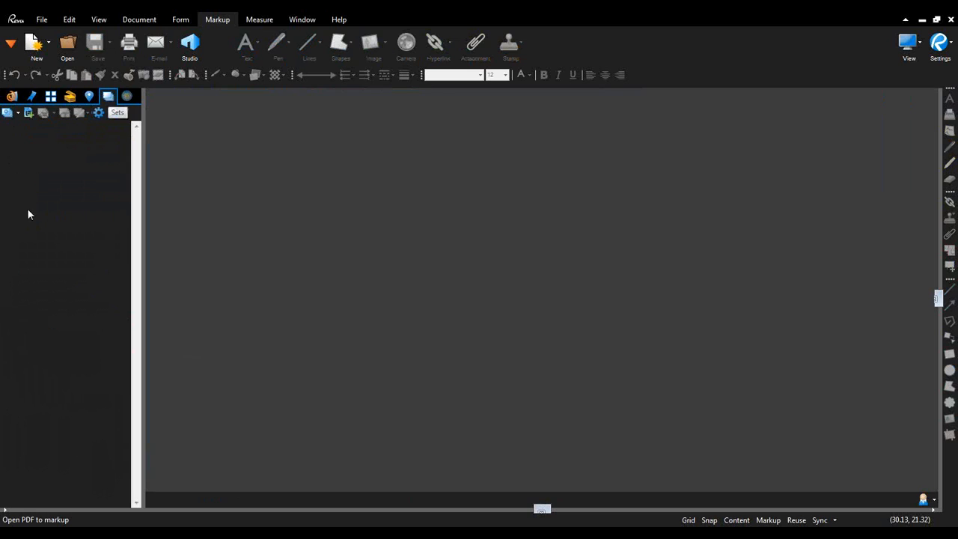
{"action": "left_click", "coordinate": [7, 113]}
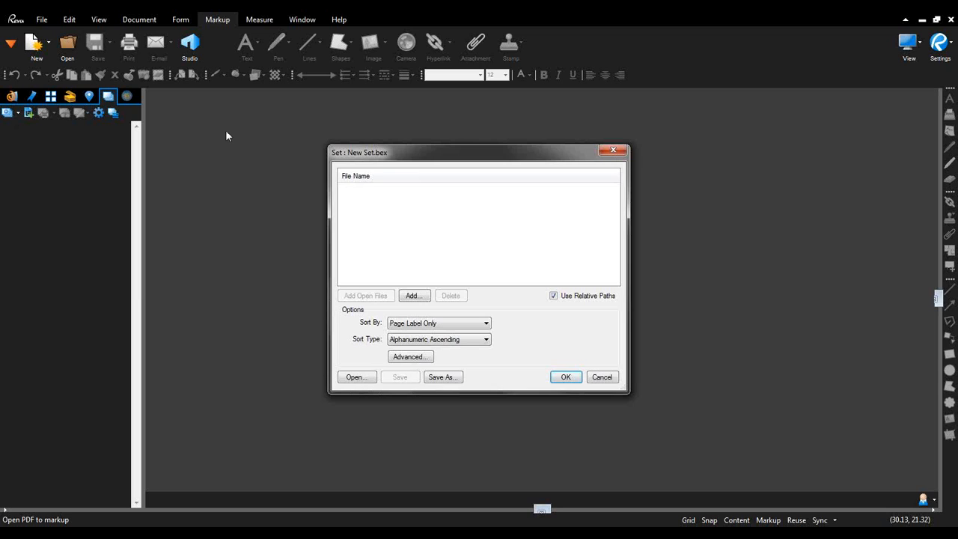
{"action": "left_click", "coordinate": [405, 298]}
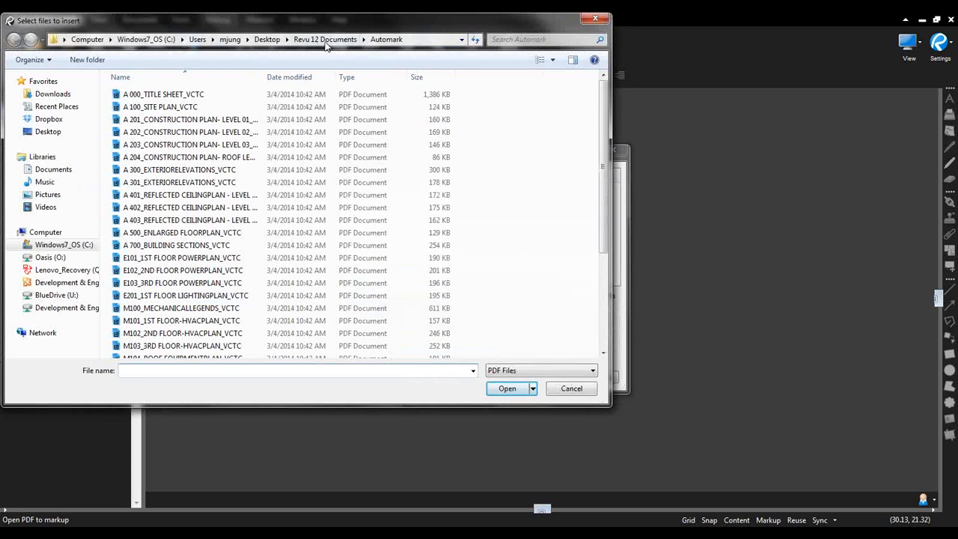
{"action": "left_click", "coordinate": [326, 41]}
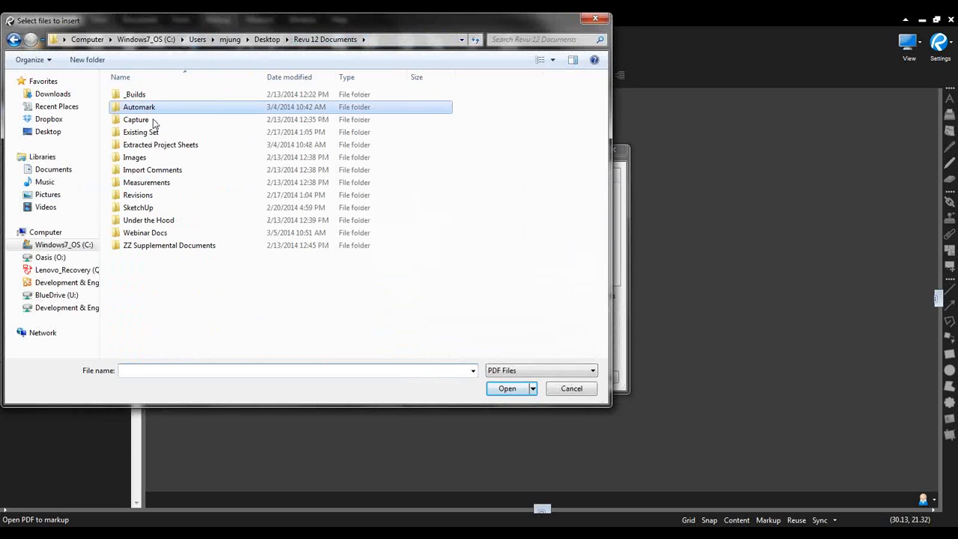
{"action": "left_click", "coordinate": [155, 152]}
{"action": "double_click", "coordinate": [155, 147]}
{"action": "left_click", "coordinate": [180, 94]}
{"action": "scroll", "coordinate": [239, 247], "scroll_direction": "down", "scroll_amount": 7}
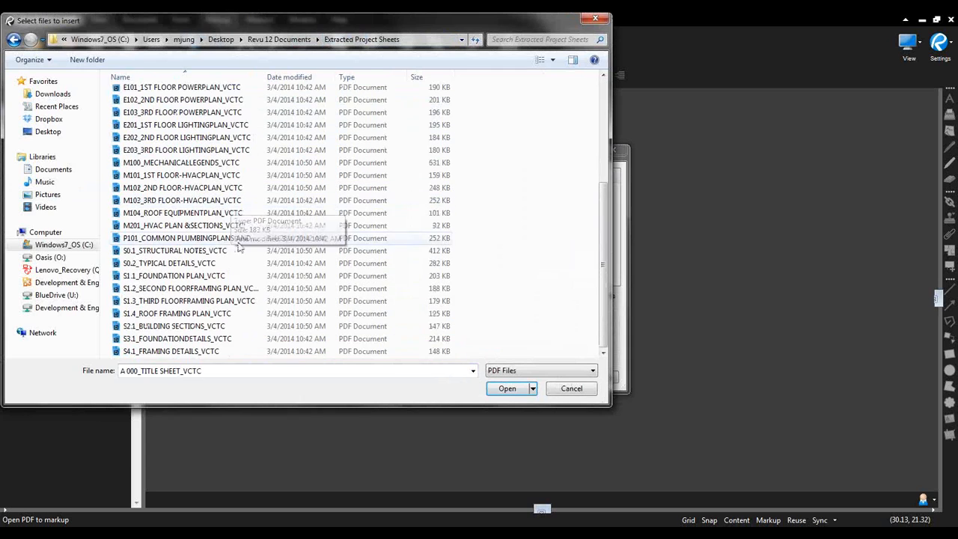
{"action": "left_click", "coordinate": [181, 350], "text": "shift"}
{"action": "left_click", "coordinate": [507, 390]}
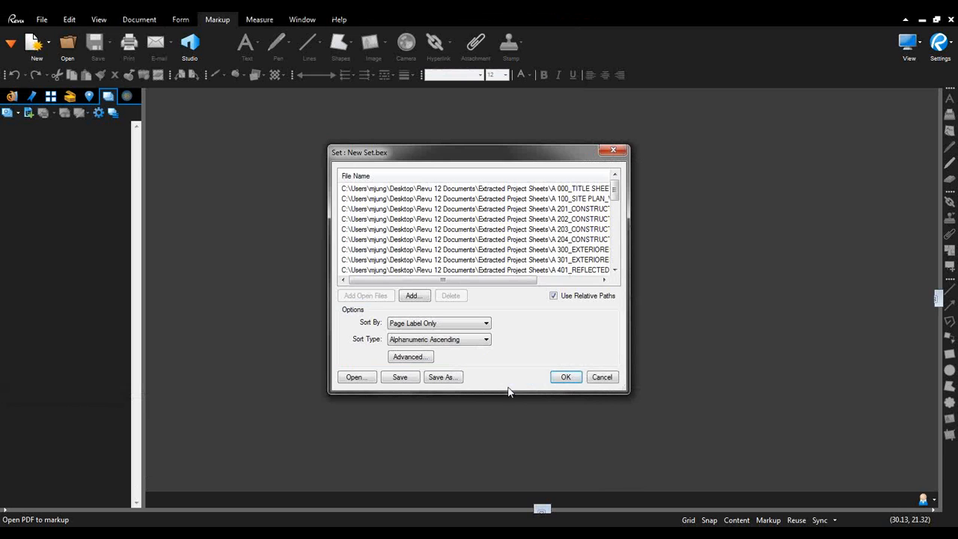
- Sort the set by File Name, Page Label and set its revision filter to REV,# in the advanced options
{"action": "left_click", "coordinate": [453, 324]}
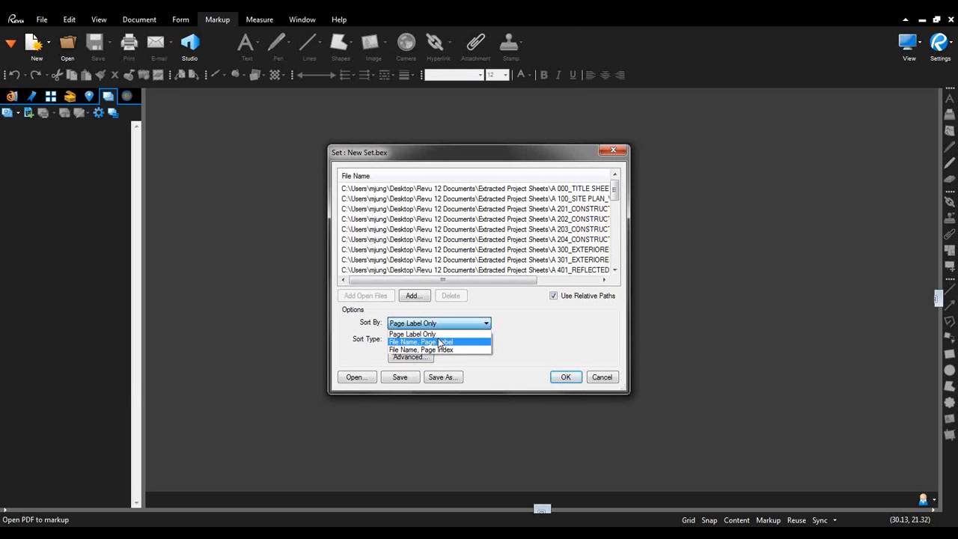
{"action": "left_click", "coordinate": [439, 342]}
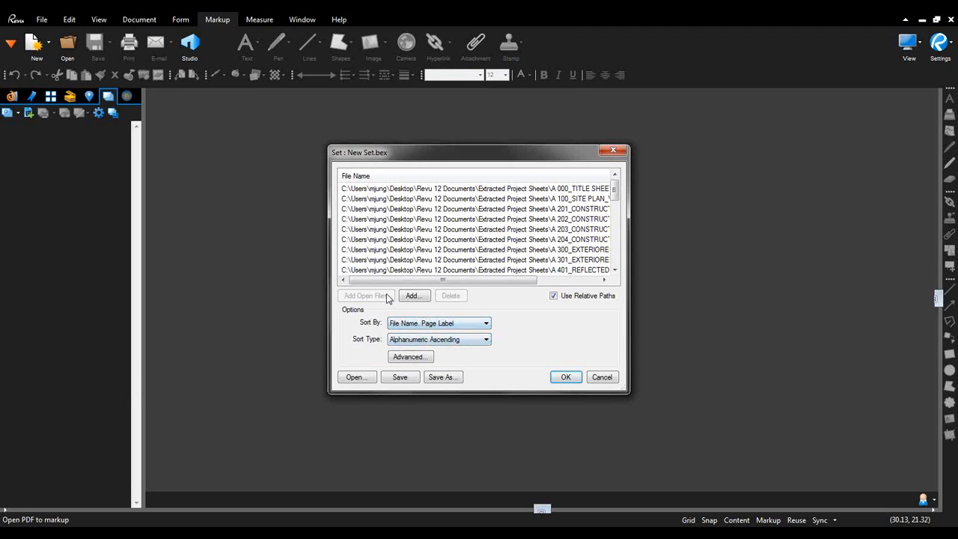
{"action": "left_click", "coordinate": [405, 355]}
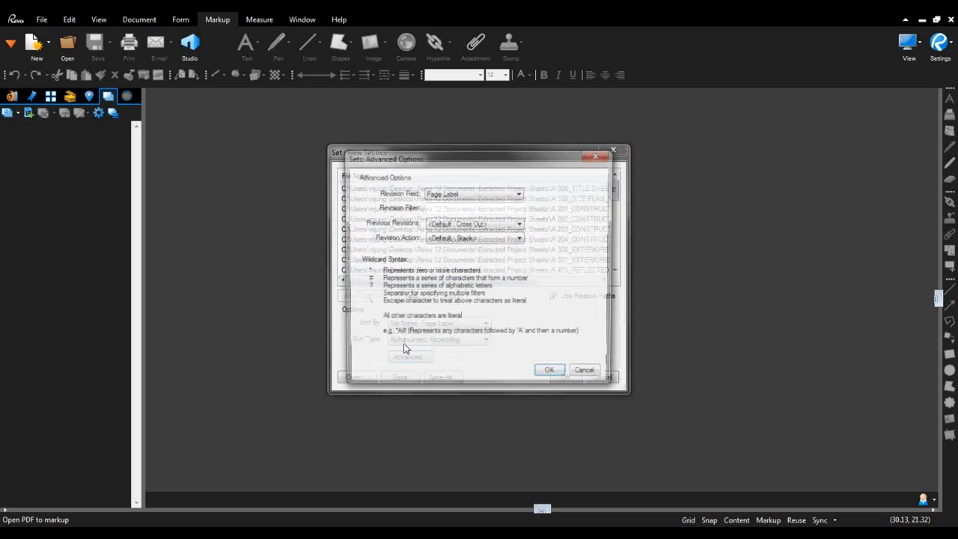
{"action": "left_click", "coordinate": [438, 209]}
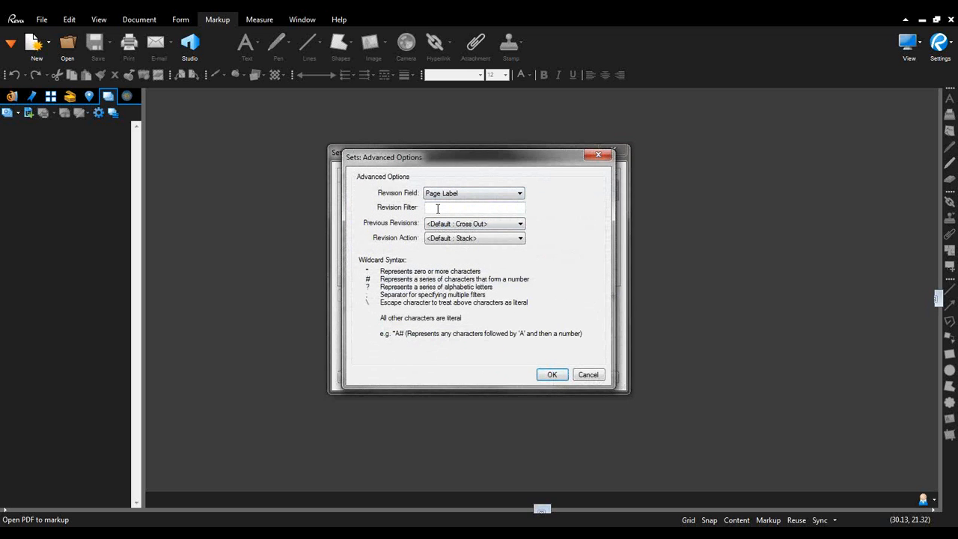
{"action": "type", "text": "REV"}
{"action": "type", "text": ",#"}
{"action": "left_click", "coordinate": [564, 377]}
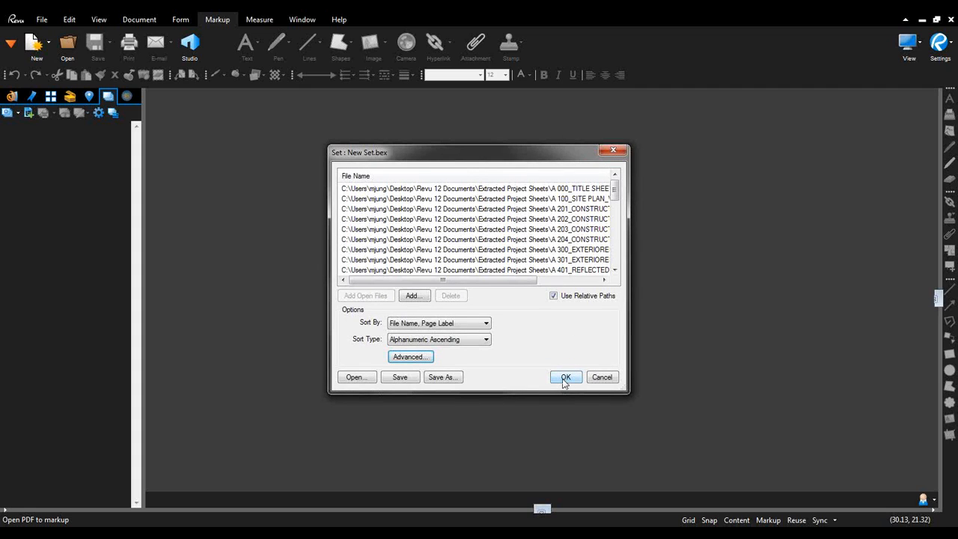
- Save the set as New Set in Extracted Project Sheets, replacing the existing file, and finish creating it
{"action": "left_click", "coordinate": [401, 378]}
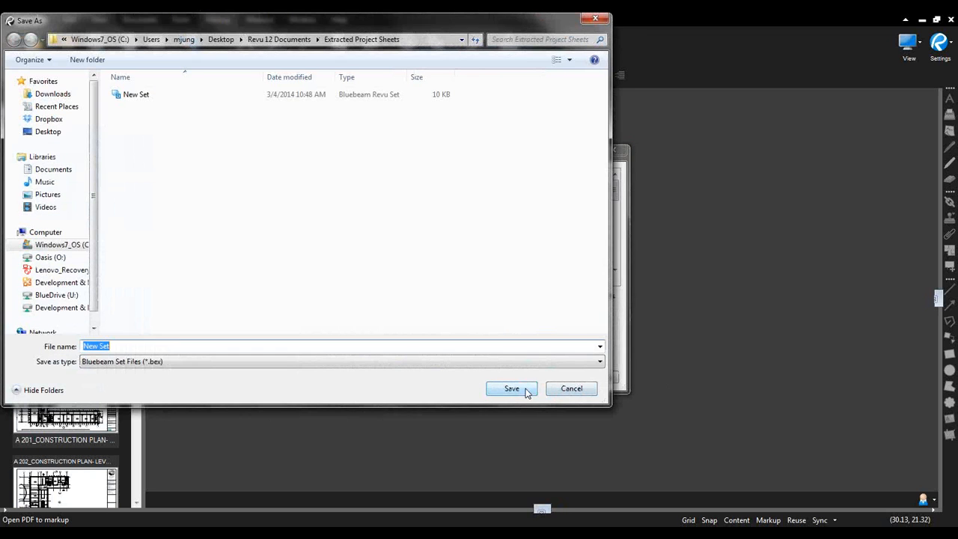
{"action": "left_click", "coordinate": [525, 389]}
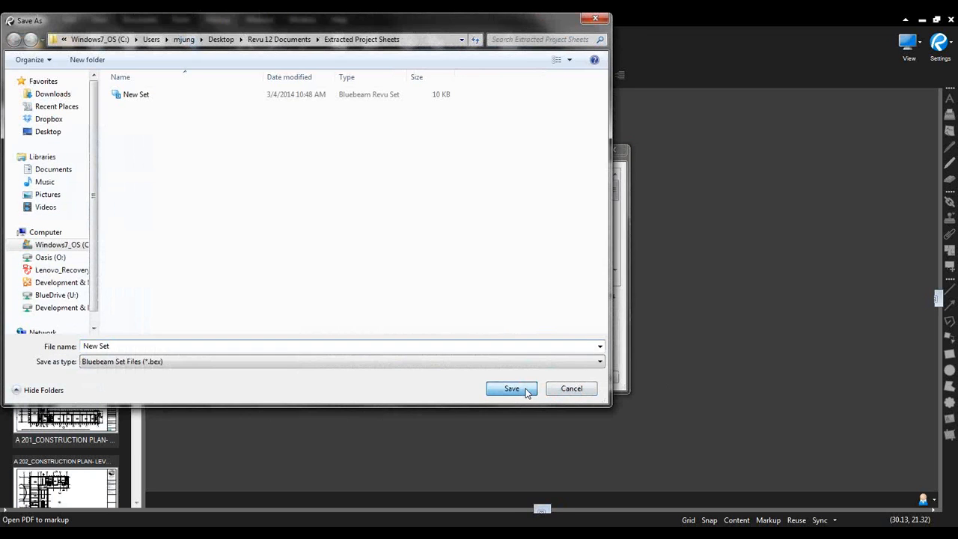
{"action": "left_click", "coordinate": [515, 275]}
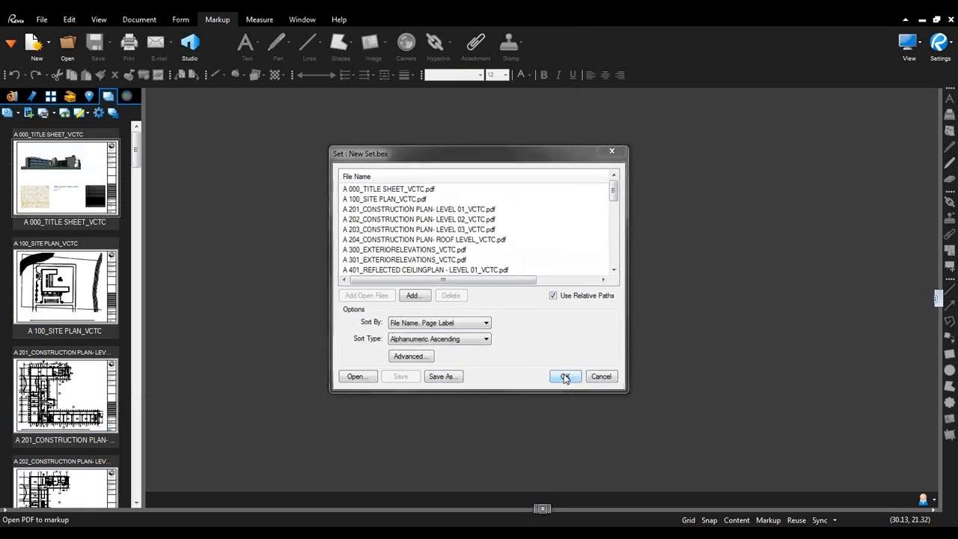
{"action": "left_click", "coordinate": [565, 378]}
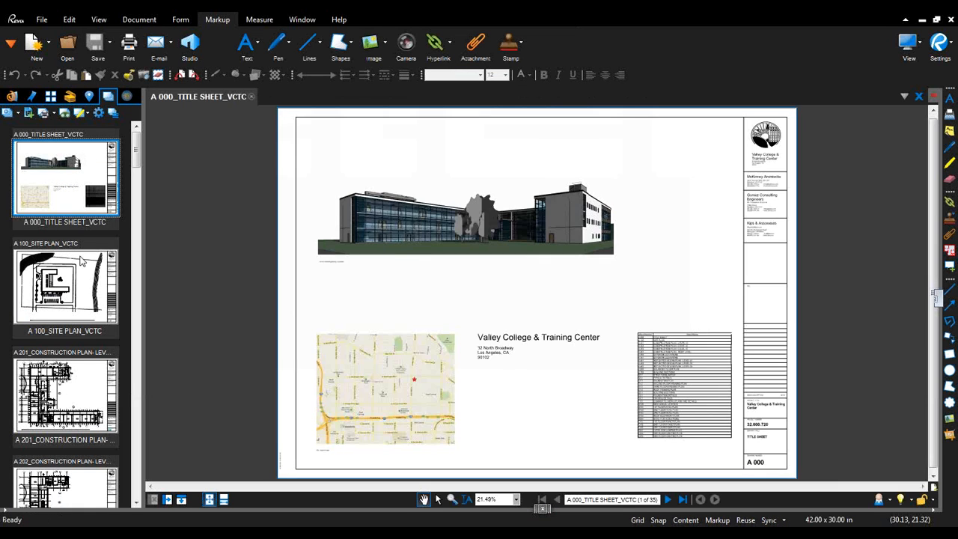
- Browse the first sheets of the set, return to the title sheet, and switch the thumbnails off and back on
{"action": "left_click", "coordinate": [78, 276]}
{"action": "left_click", "coordinate": [64, 396]}
{"action": "left_click", "coordinate": [51, 498]}
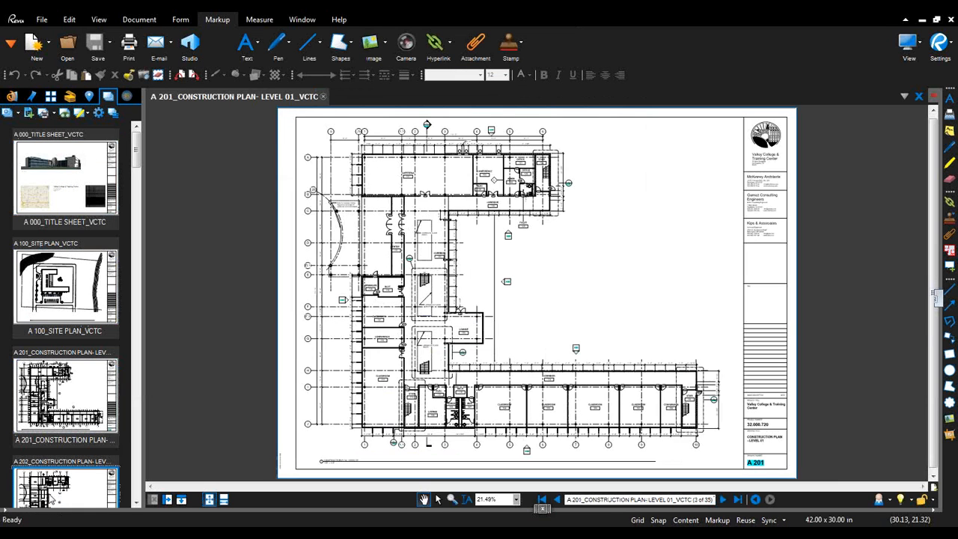
{"action": "left_click", "coordinate": [79, 142]}
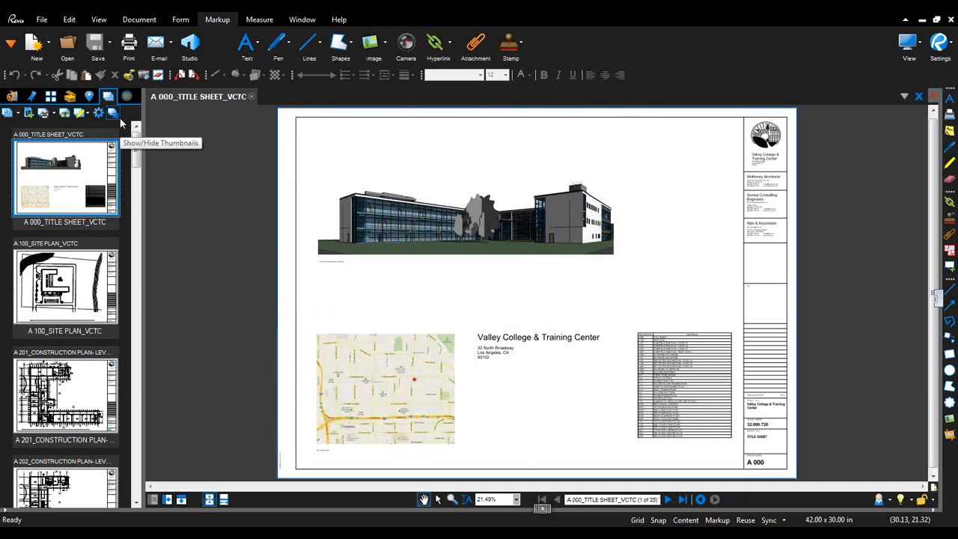
{"action": "left_click", "coordinate": [120, 118]}
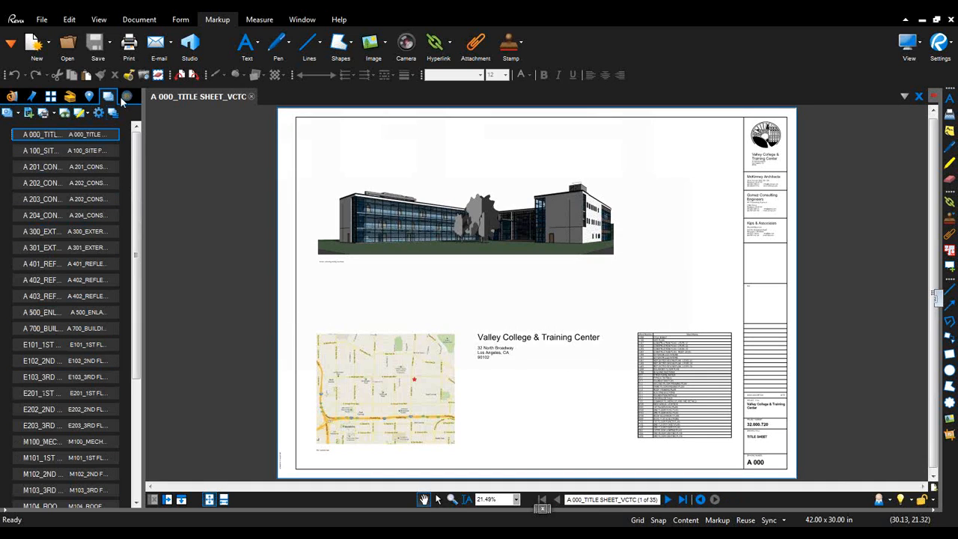
{"action": "left_click", "coordinate": [120, 116]}
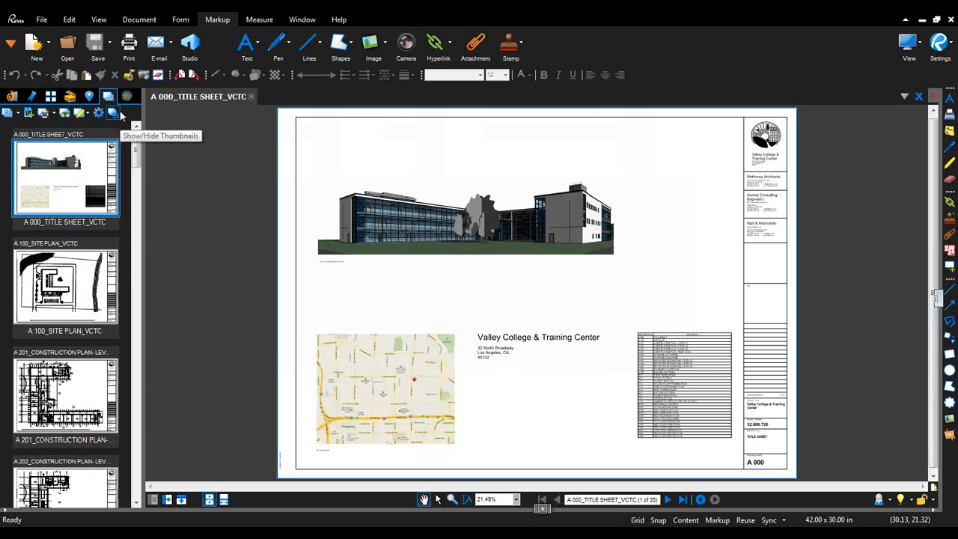
- Step through the set's sheets to A 202, go back to A 201, and return to the A 000 title sheet
{"action": "key", "text": "Down"}
{"action": "key", "text": "Down"}
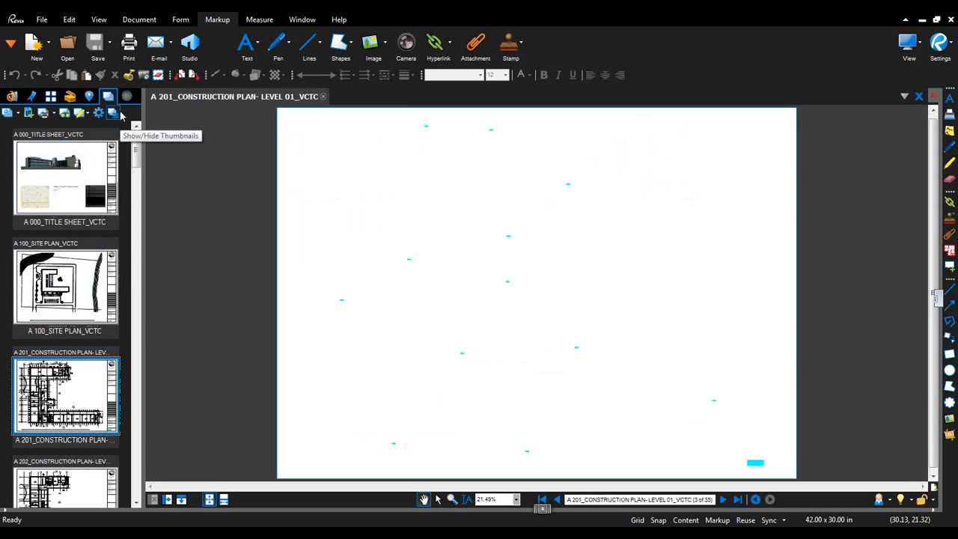
{"action": "key", "text": "Down"}
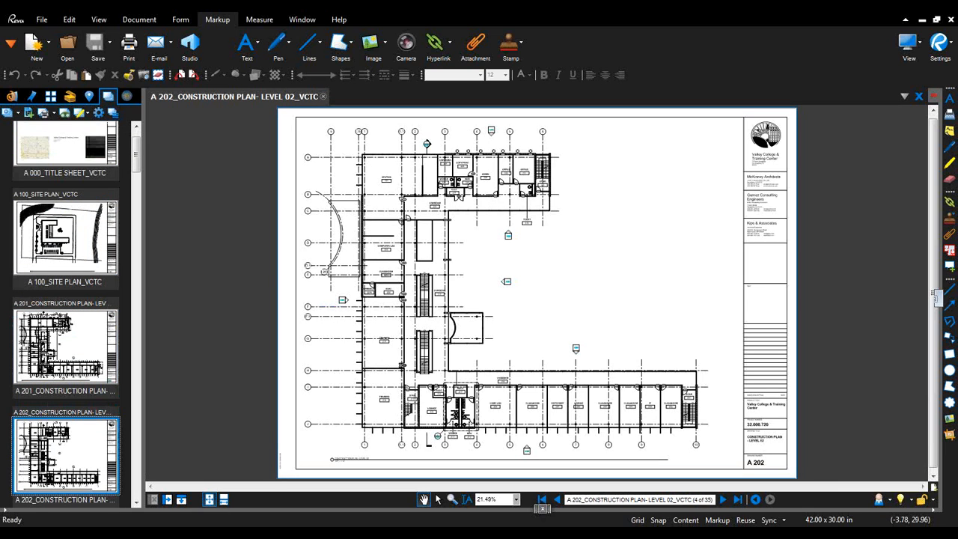
{"action": "left_click", "coordinate": [557, 499]}
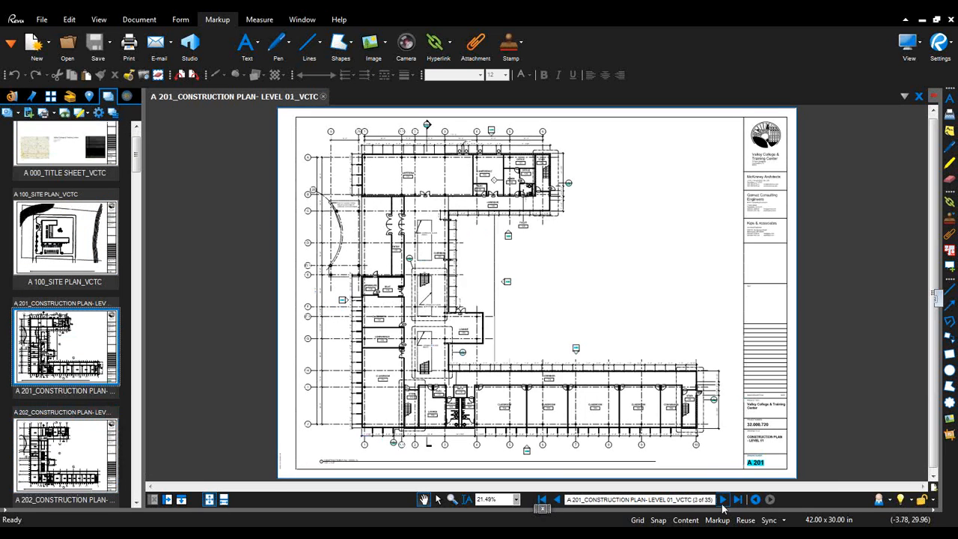
{"action": "left_click", "coordinate": [543, 499]}
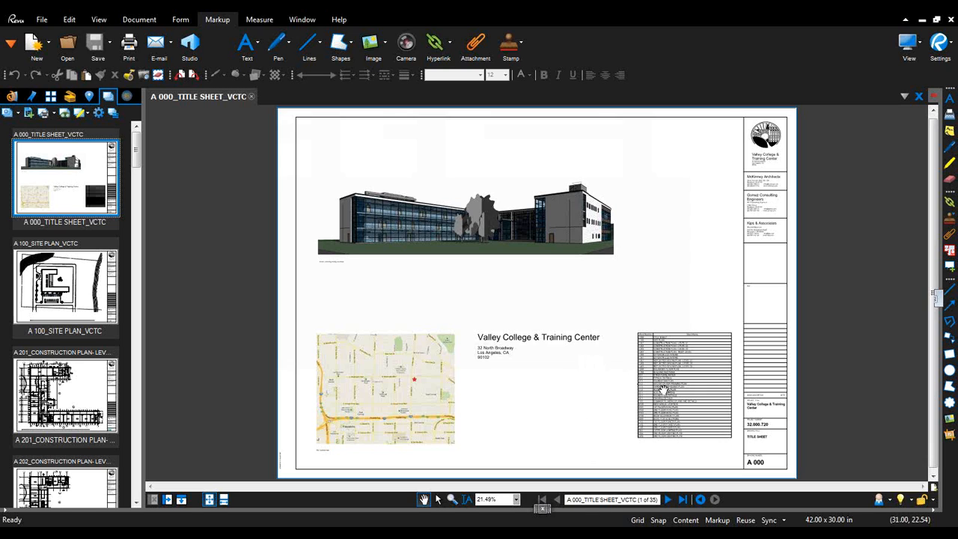
- Hyperlink the A 100 entry in the sheet index so it opens the file A 100_SITE PLAN_VCTC
{"action": "scroll", "coordinate": [663, 389], "scroll_direction": "up", "scroll_amount": 5}
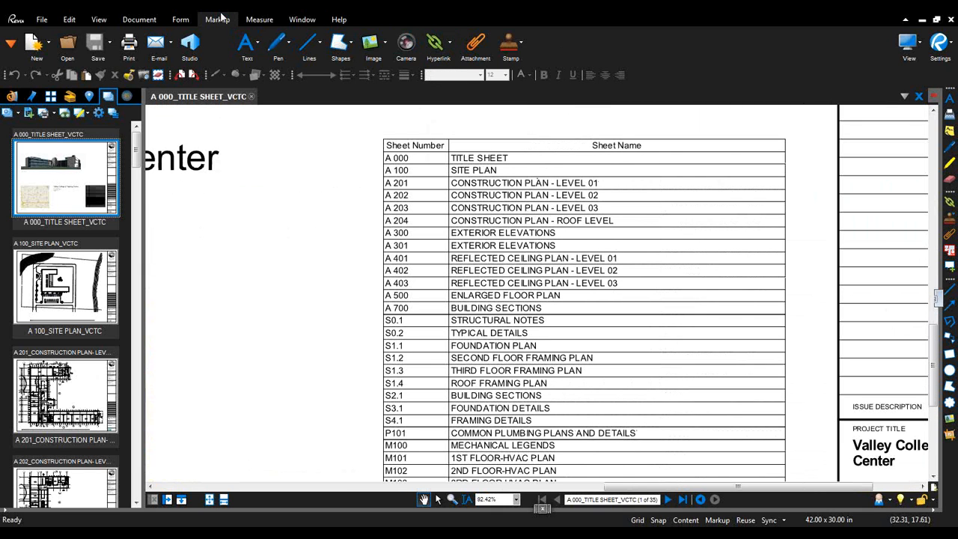
{"action": "left_click", "coordinate": [426, 43]}
{"action": "left_click_drag", "start_coordinate": [425, 172], "coordinate": [377, 173]}
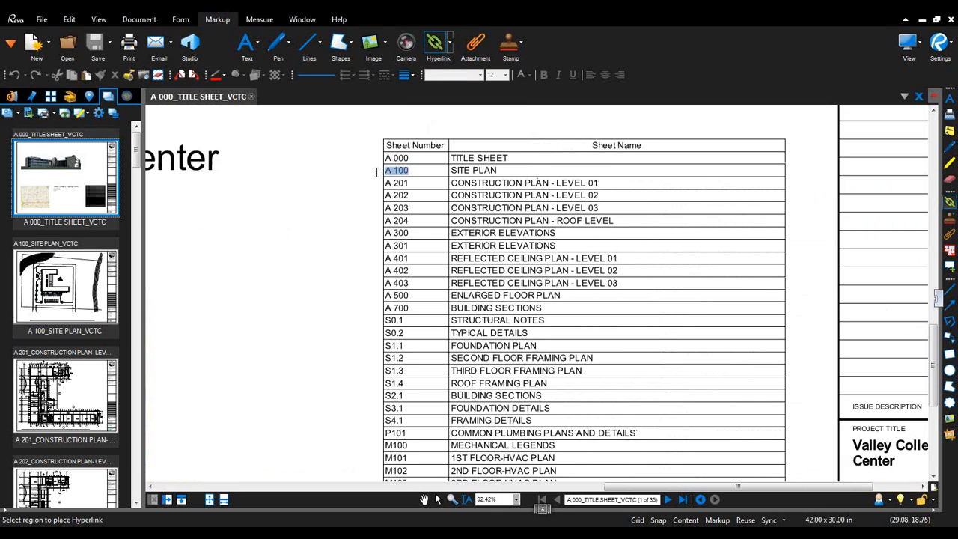
{"action": "left_click", "coordinate": [337, 314]}
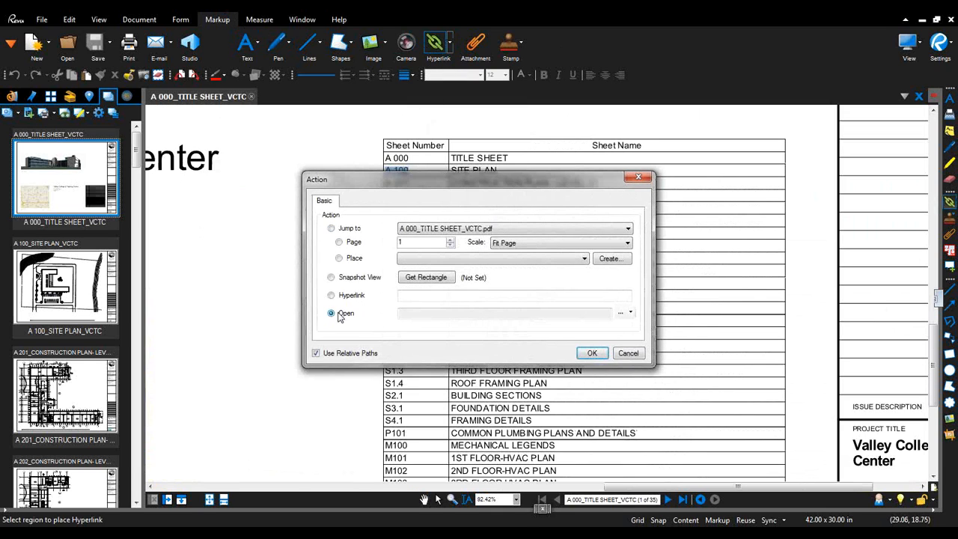
{"action": "left_click", "coordinate": [621, 312]}
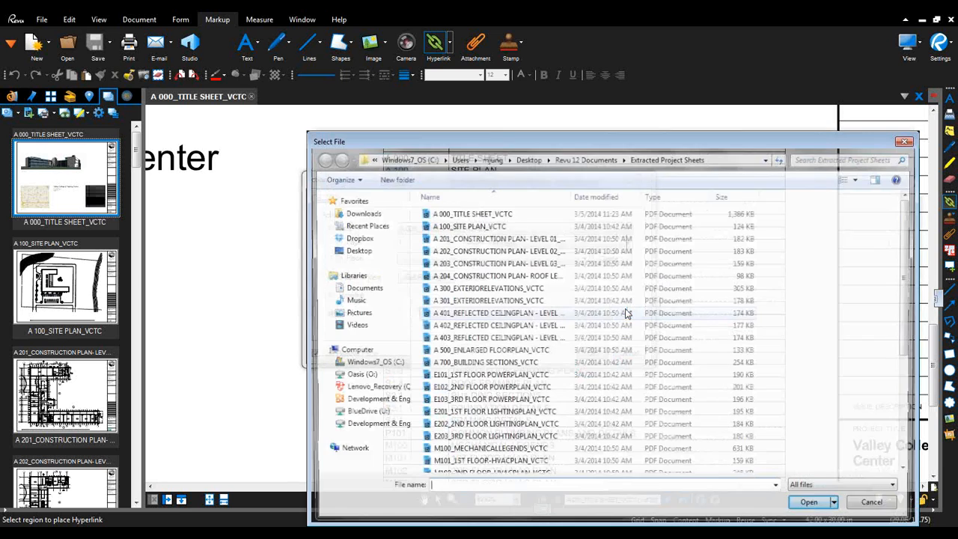
{"action": "double_click", "coordinate": [469, 226]}
{"action": "left_click", "coordinate": [592, 353]}
- Hyperlink the A 201 entry in the sheet index so it opens A 201_CONSTRUCTION PLAN- LEVEL 01_VCTC.pdf
{"action": "left_click_drag", "start_coordinate": [409, 180], "coordinate": [383, 193]}
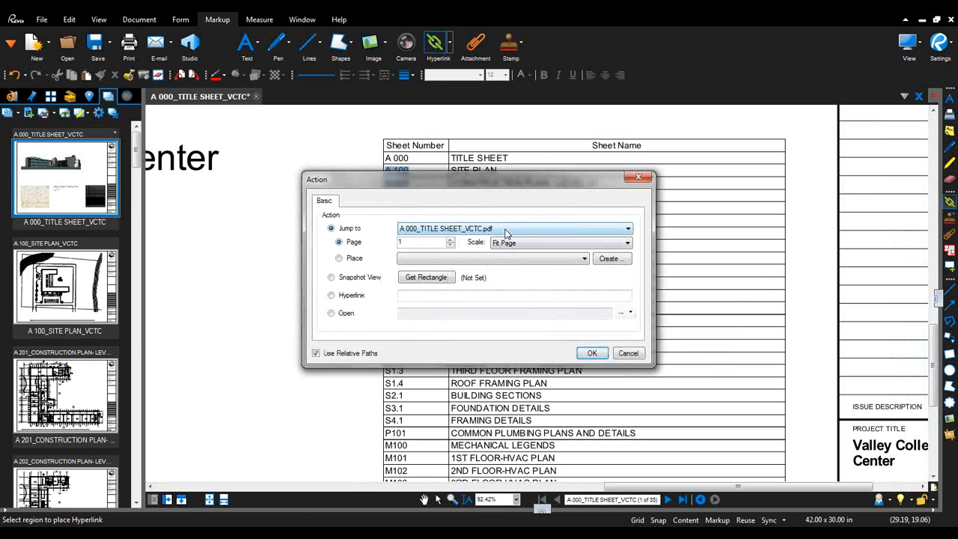
{"action": "left_click", "coordinate": [332, 314]}
{"action": "left_click", "coordinate": [621, 313]}
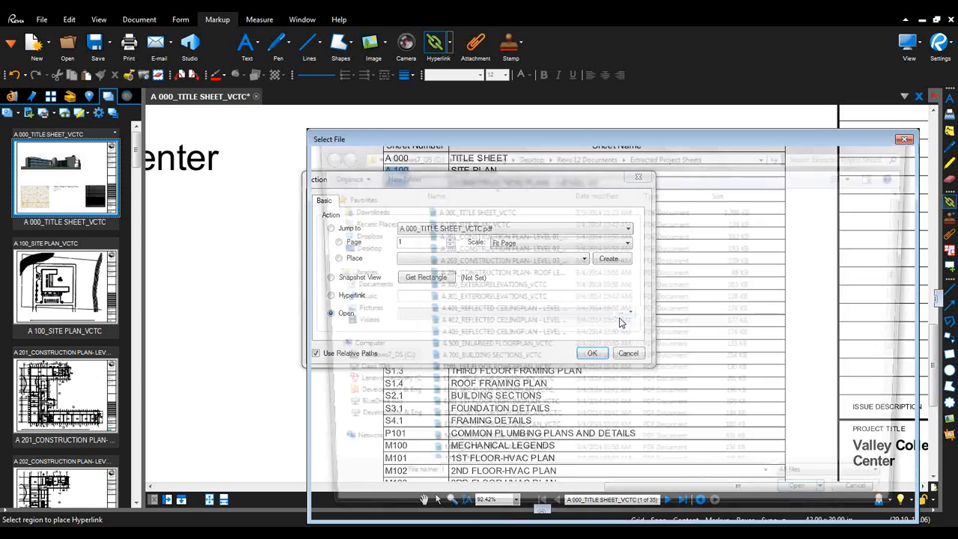
{"action": "double_click", "coordinate": [456, 237]}
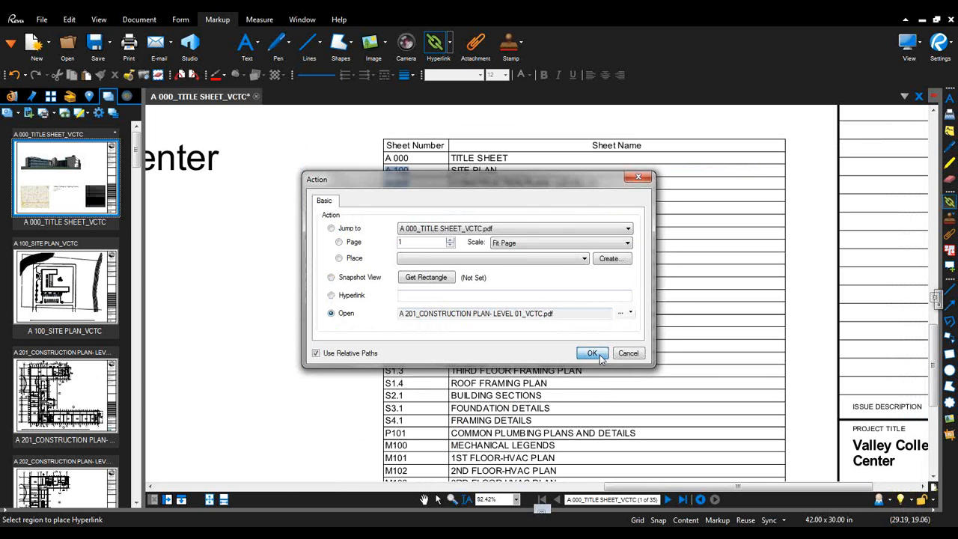
{"action": "left_click", "coordinate": [591, 354]}
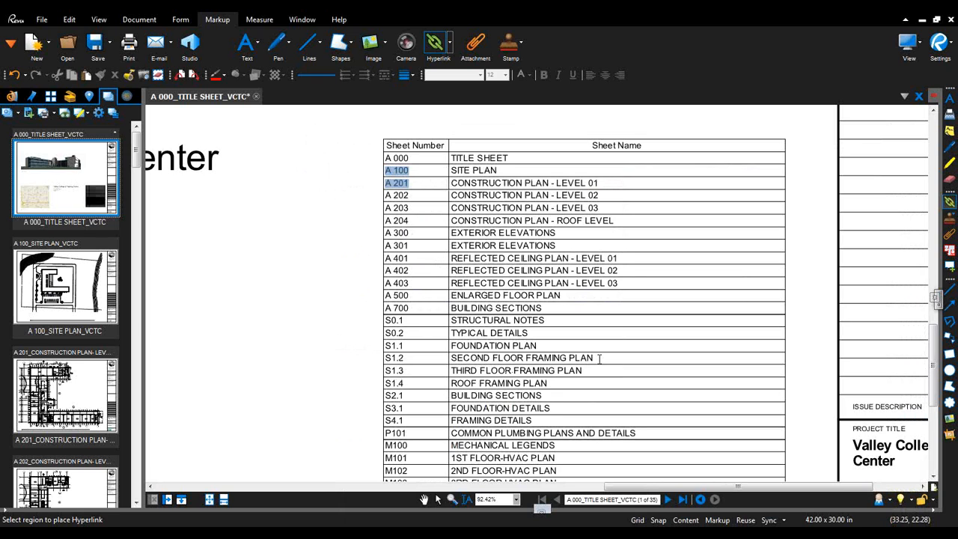
- Start a batch link on the current set and define the title block's drawing number box as the page region for search terms
{"action": "left_click", "coordinate": [40, 19]}
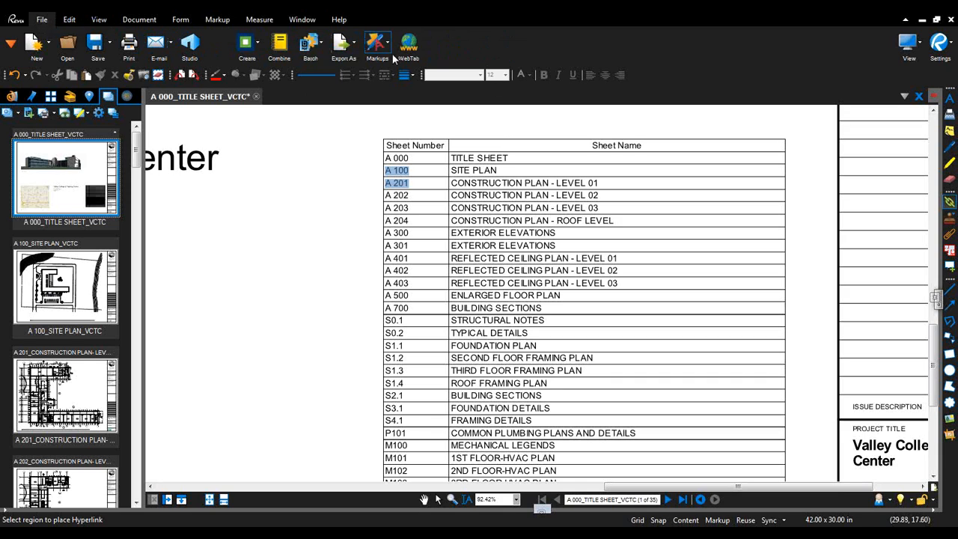
{"action": "left_click", "coordinate": [309, 45]}
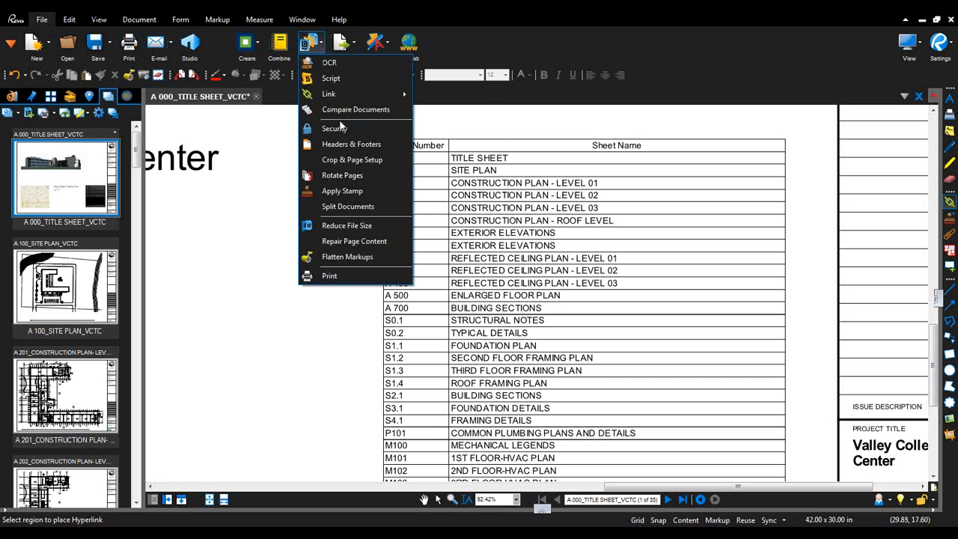
{"action": "mouse_move", "coordinate": [337, 95]}
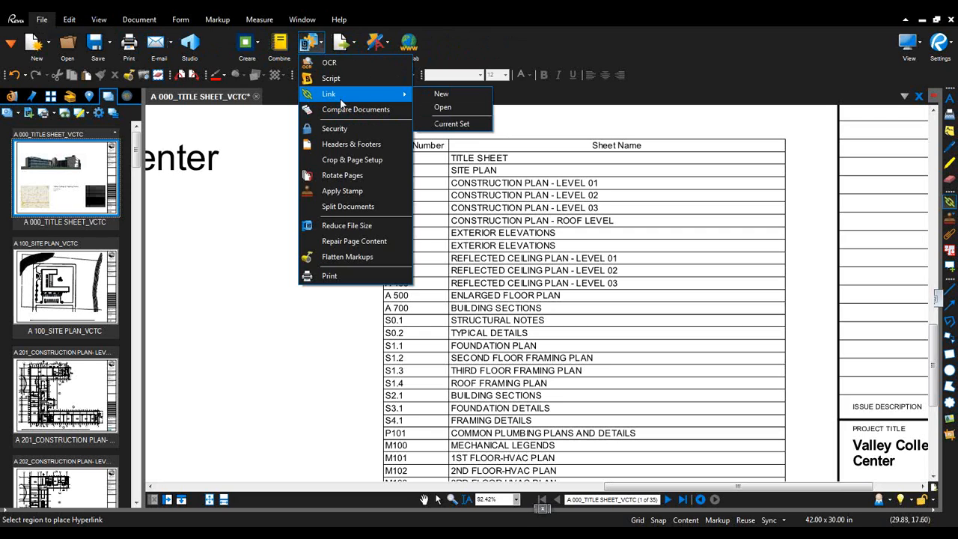
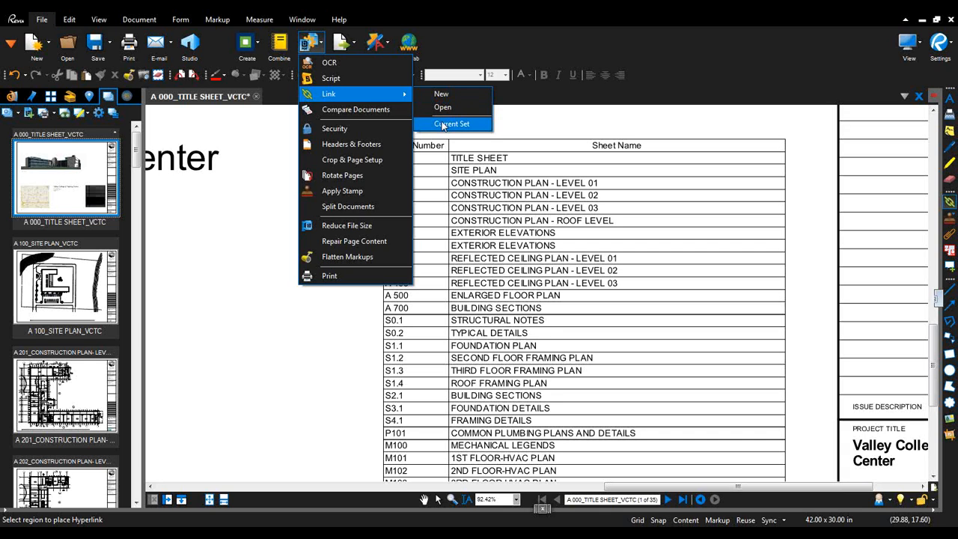
{"action": "left_click", "coordinate": [444, 125]}
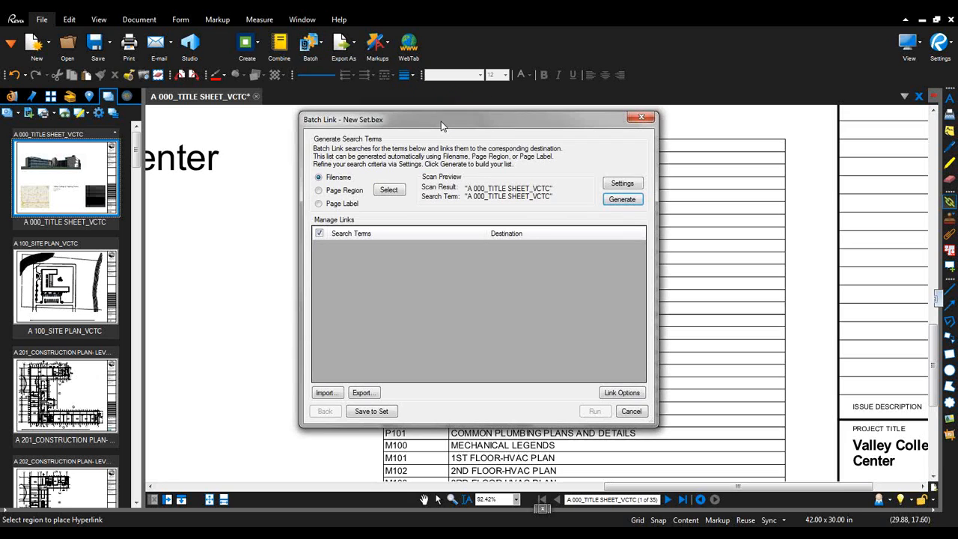
{"action": "left_click", "coordinate": [386, 189]}
{"action": "mouse_move", "coordinate": [787, 387]}
{"action": "left_mouse_down"}
{"action": "mouse_move", "coordinate": [520, 198]}
{"action": "mouse_move", "coordinate": [319, 0]}
{"action": "left_mouse_up"}
{"action": "mouse_move", "coordinate": [471, 330]}
{"action": "left_mouse_down"}
{"action": "mouse_move", "coordinate": [616, 359]}
{"action": "mouse_move", "coordinate": [647, 383]}
{"action": "left_mouse_up"}
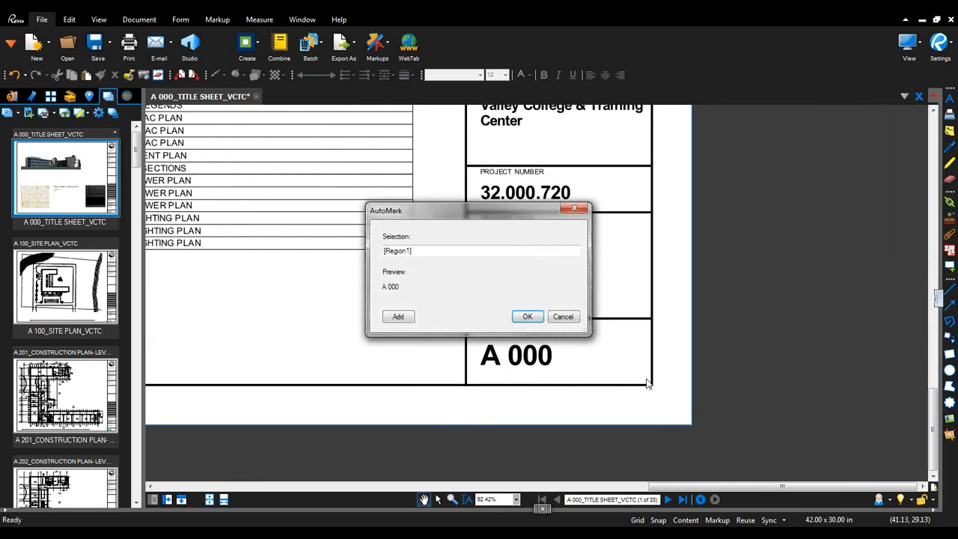
{"action": "left_click", "coordinate": [528, 319]}
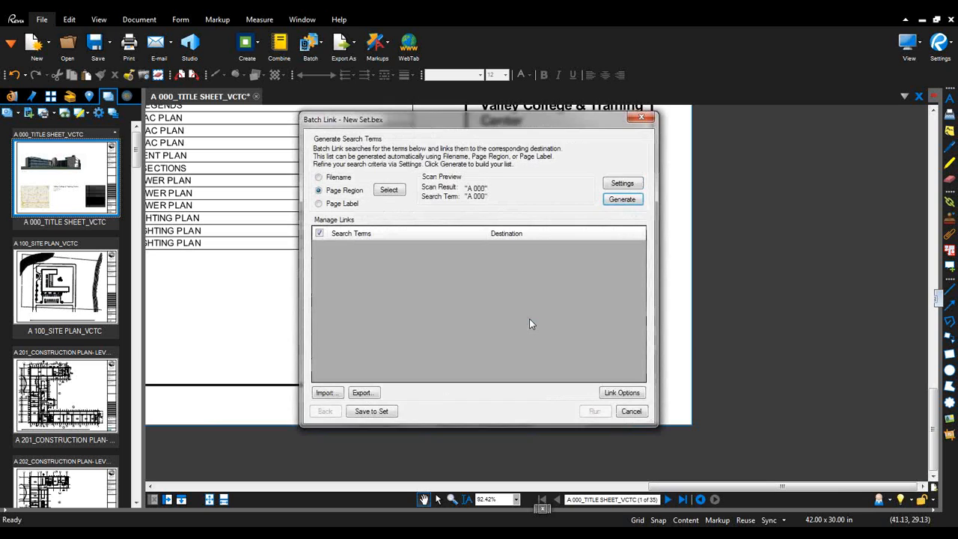
- Generate the batch link search terms from the page region and save the configuration to the set
{"action": "left_click", "coordinate": [630, 201]}
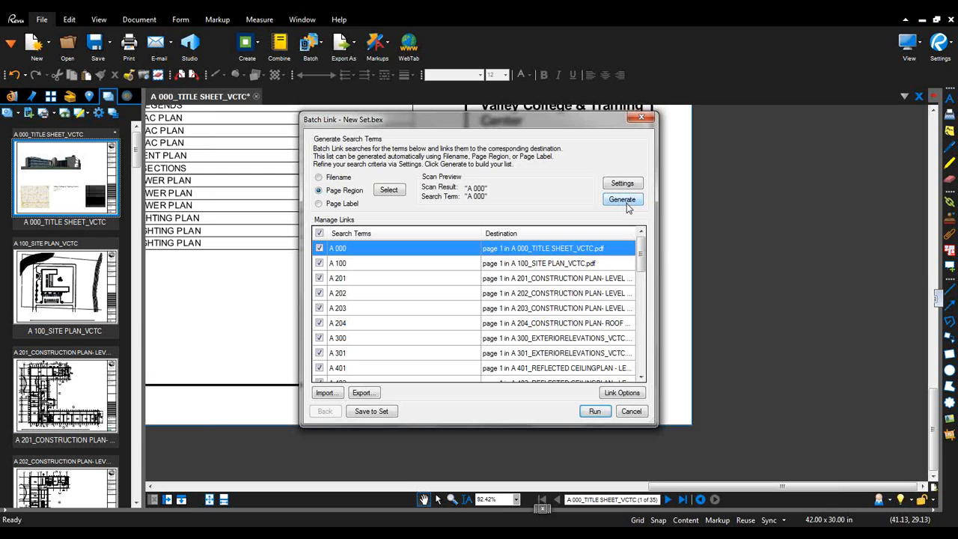
{"action": "left_click", "coordinate": [379, 413]}
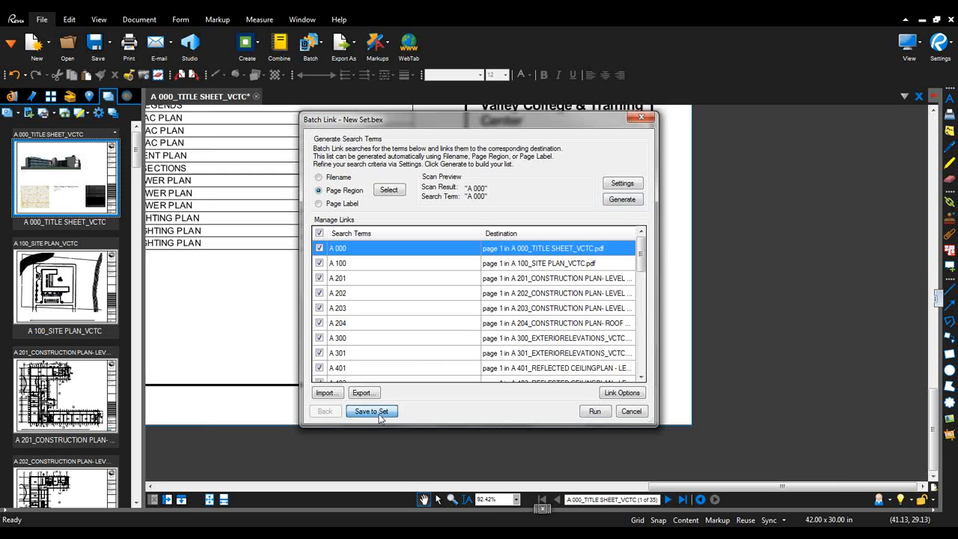
{"action": "left_click", "coordinate": [486, 287]}
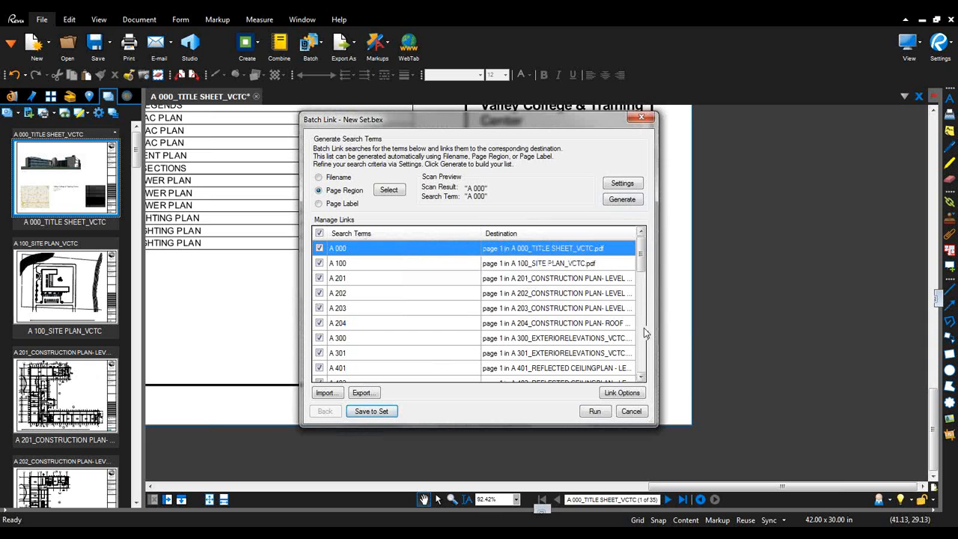
- Widen the Batch Link window to show the full destinations, and set the link options to highlight links in cyan
{"action": "left_click_drag", "start_coordinate": [658, 329], "coordinate": [750, 329]}
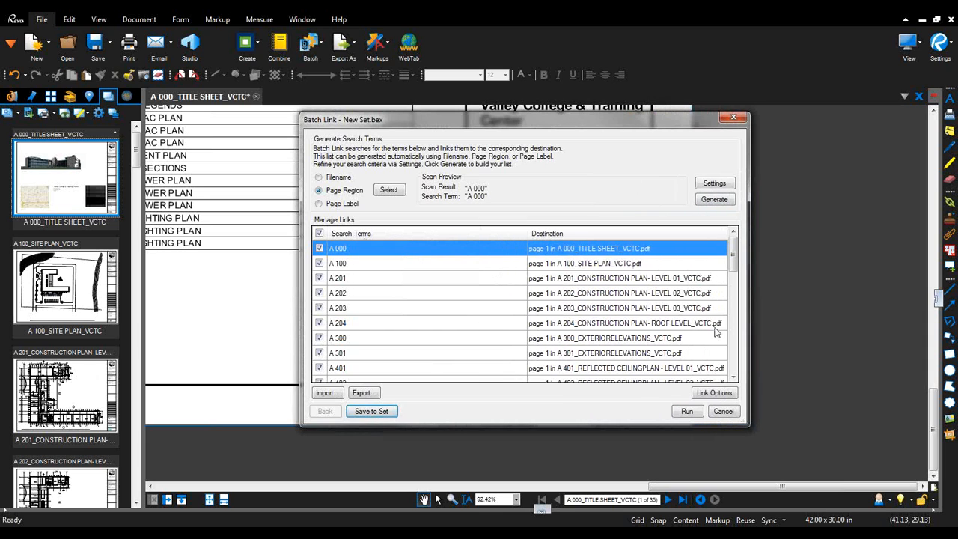
{"action": "left_click", "coordinate": [650, 309]}
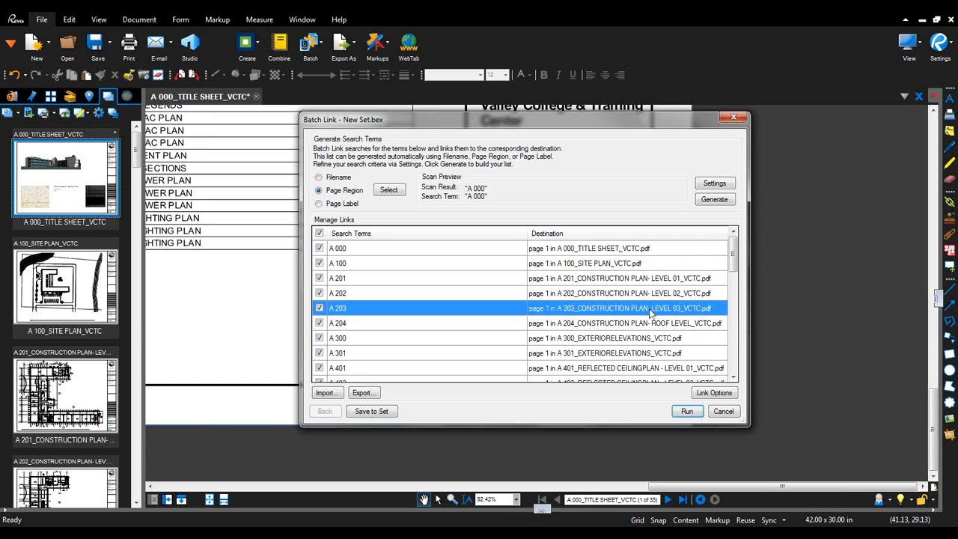
{"action": "left_click", "coordinate": [650, 308]}
{"action": "left_click", "coordinate": [607, 323]}
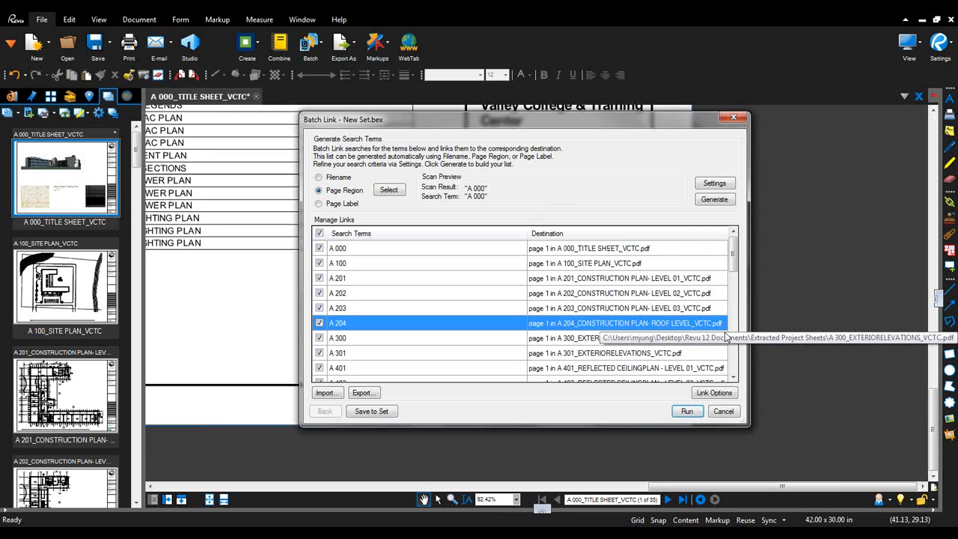
{"action": "left_click", "coordinate": [715, 394]}
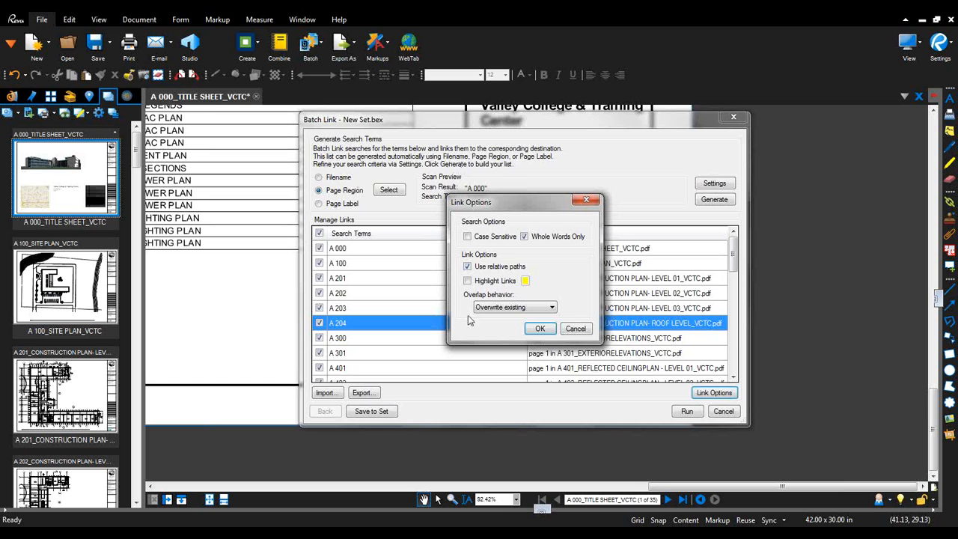
{"action": "left_click", "coordinate": [467, 280]}
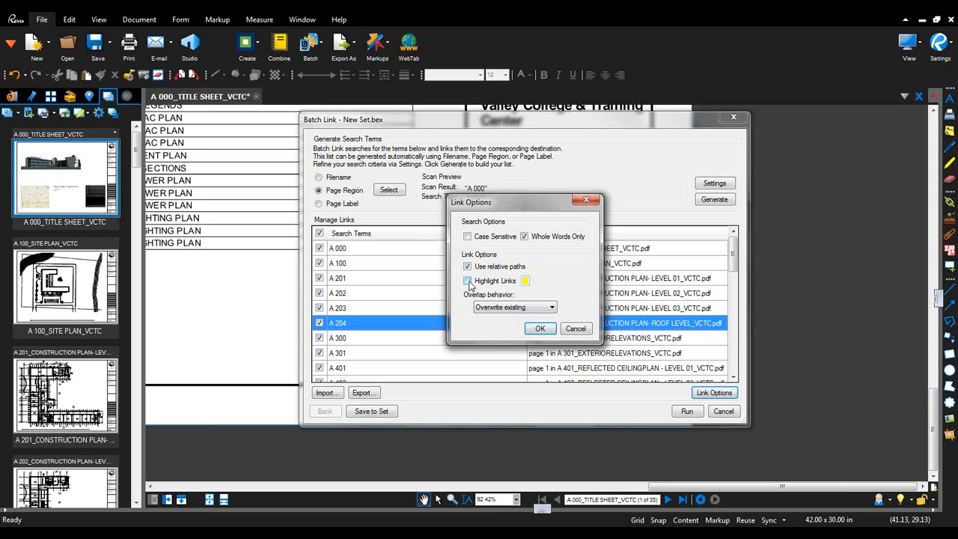
{"action": "left_click", "coordinate": [525, 280]}
{"action": "left_click", "coordinate": [585, 336]}
{"action": "left_click", "coordinate": [541, 330]}
- Save the batch link configuration with the highlight option to the set, run the batch link and close its summary
{"action": "left_click", "coordinate": [371, 411]}
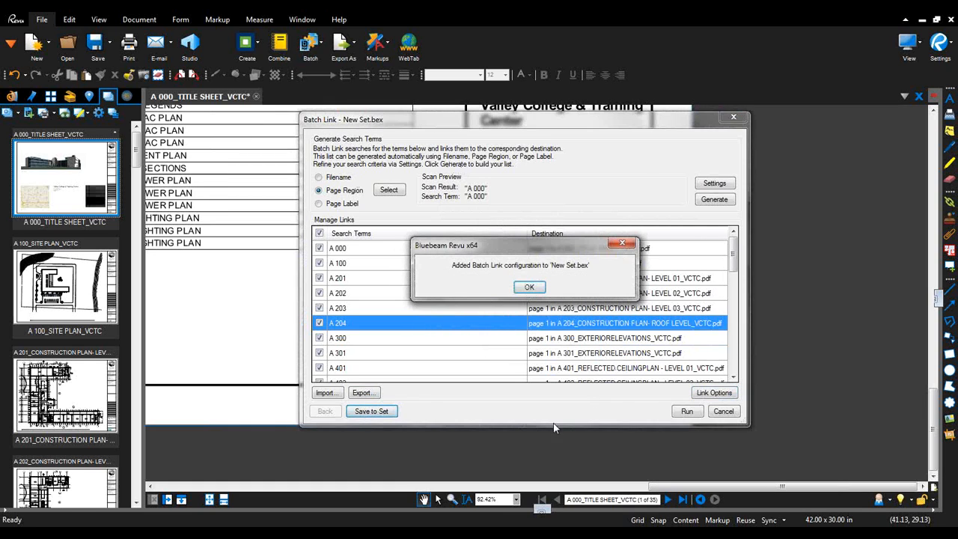
{"action": "left_click", "coordinate": [529, 288]}
{"action": "left_click", "coordinate": [689, 414]}
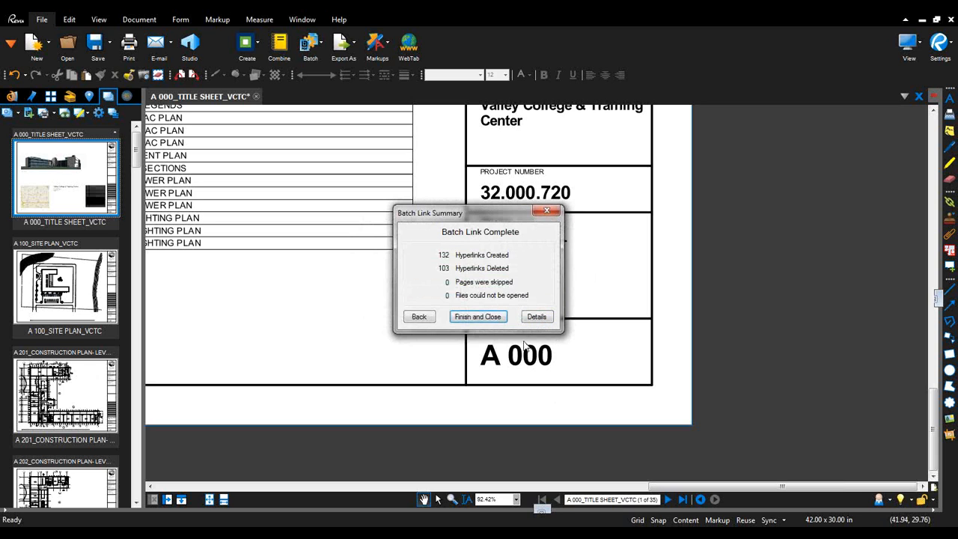
{"action": "left_click", "coordinate": [483, 317]}
{"action": "left_click_drag", "start_coordinate": [429, 301], "coordinate": [668, 385]}
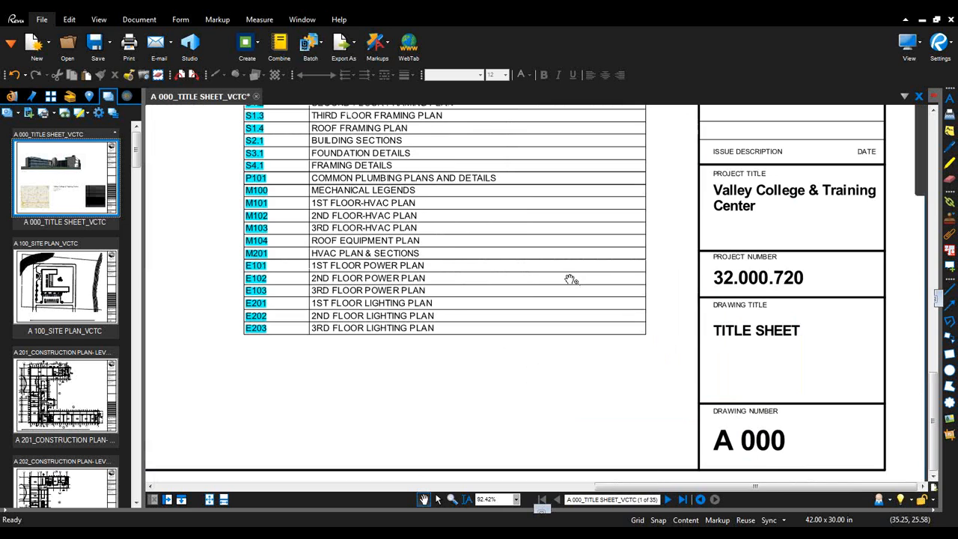
- Open the Level 01 construction plan from its A 201 hyperlink in the title sheet's sheet index
{"action": "scroll", "coordinate": [566, 278], "scroll_direction": "down", "scroll_amount": 1}
{"action": "left_click_drag", "start_coordinate": [573, 298], "coordinate": [600, 413]}
{"action": "left_click_drag", "start_coordinate": [591, 483], "coordinate": [589, 423]}
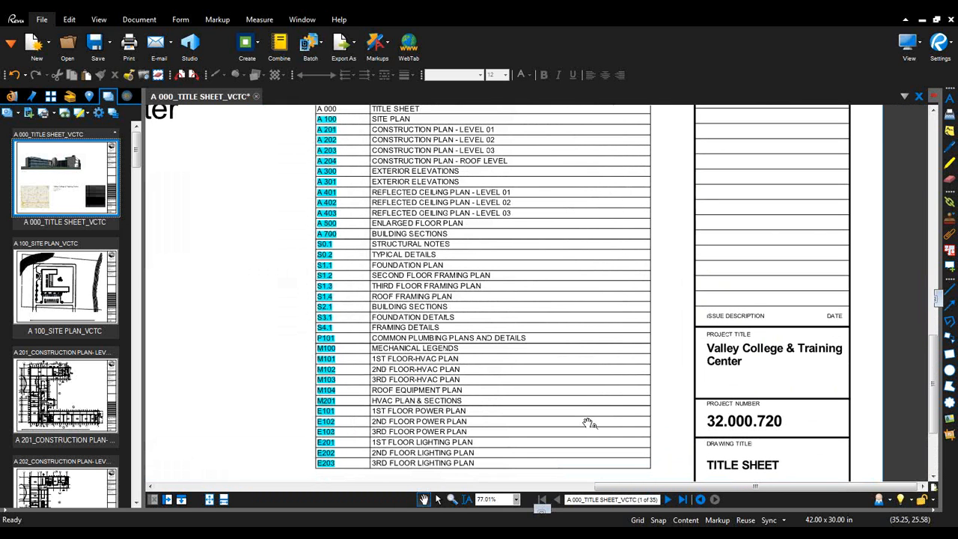
{"action": "left_click", "coordinate": [335, 131]}
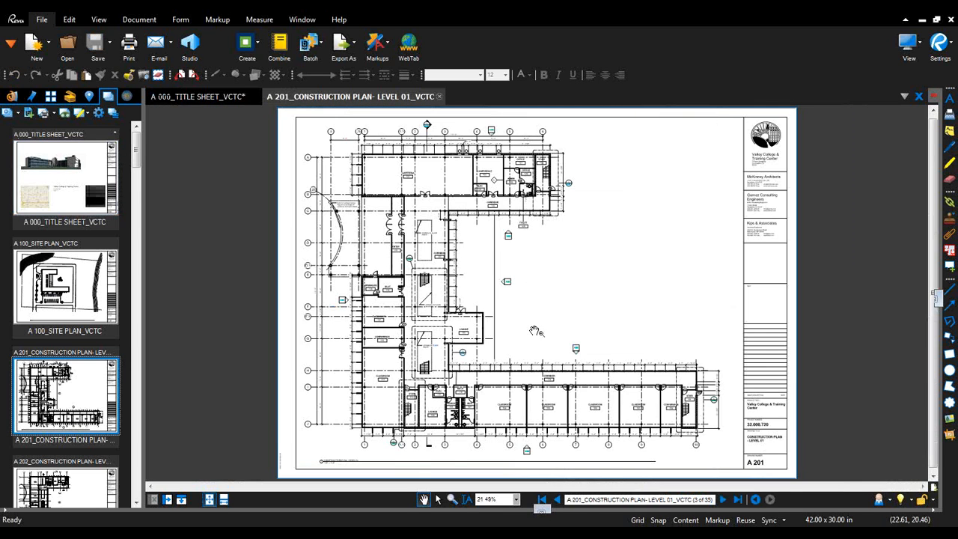
- Follow the A 300 elevation callout on the Level 01 plan and the building section callout above the exterior elevation
{"action": "scroll", "coordinate": [519, 313], "scroll_direction": "up", "scroll_amount": 2}
{"action": "scroll", "coordinate": [519, 313], "scroll_direction": "up", "scroll_amount": 3}
{"action": "left_click_drag", "start_coordinate": [527, 182], "coordinate": [507, 280]}
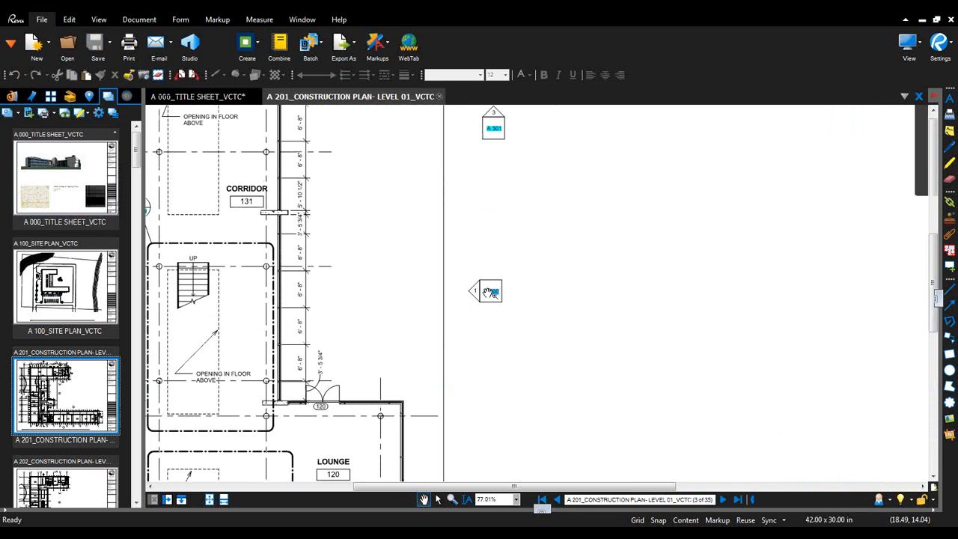
{"action": "left_click", "coordinate": [489, 292]}
{"action": "scroll", "coordinate": [634, 271], "scroll_direction": "up", "scroll_amount": 3}
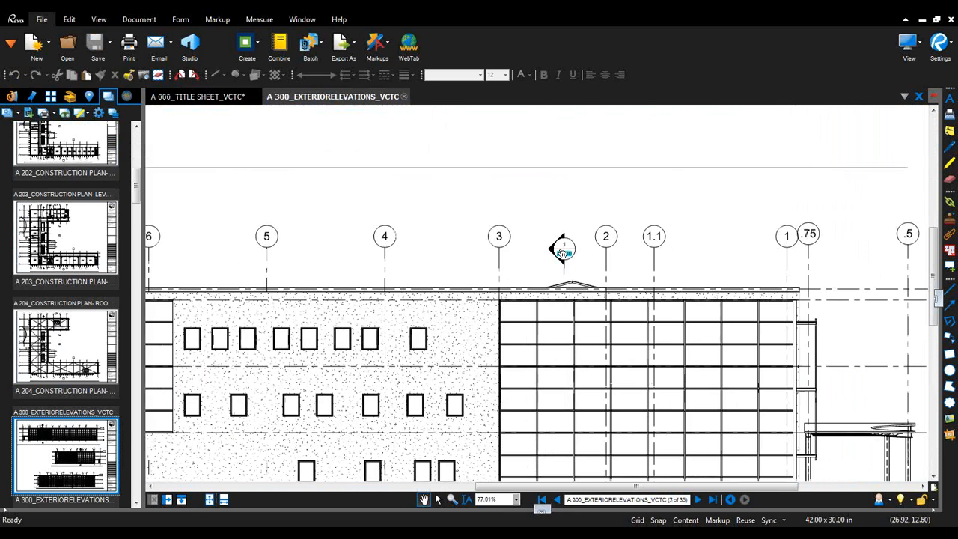
{"action": "left_click", "coordinate": [567, 255]}
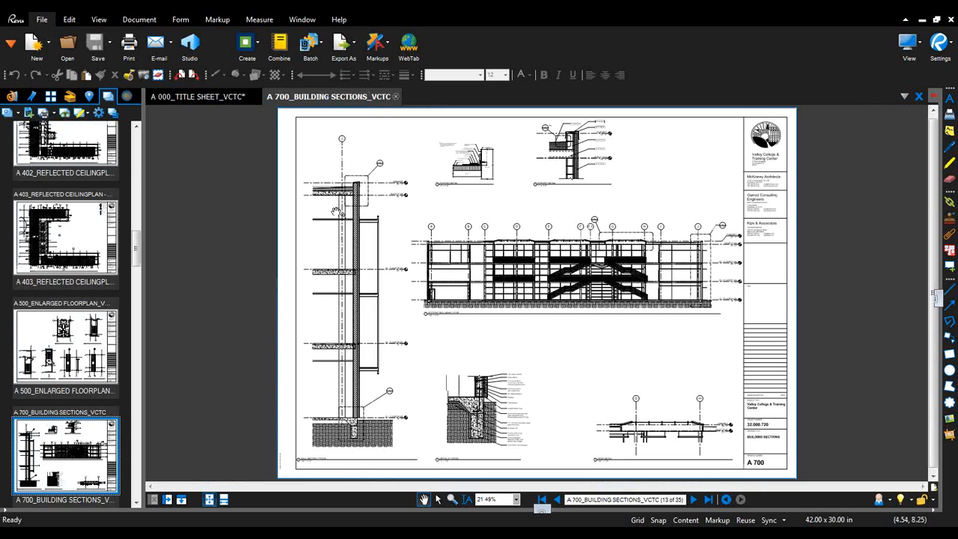
- Add all five revision PDFs from the Revisions folder to the current set and save the set
{"action": "left_click", "coordinate": [7, 112]}
{"action": "left_click", "coordinate": [414, 295]}
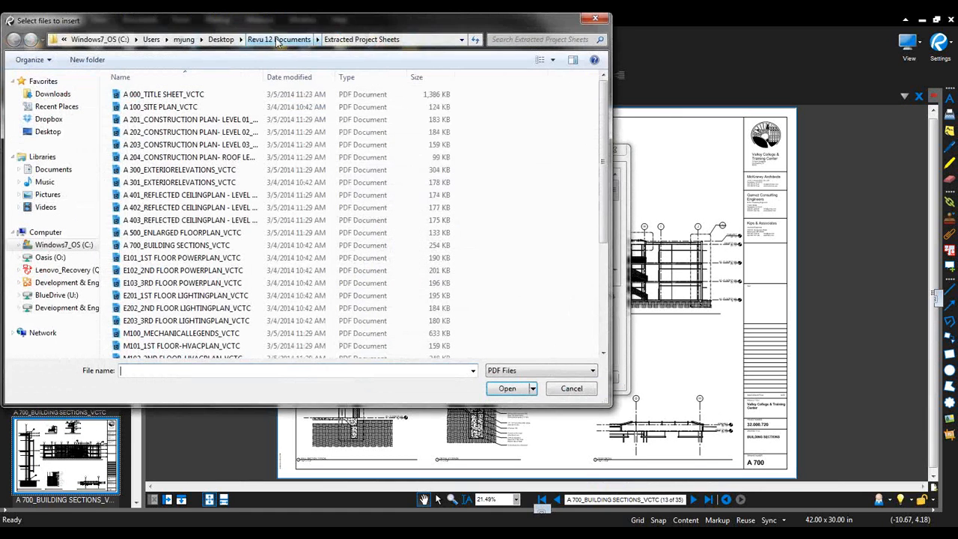
{"action": "left_click", "coordinate": [277, 41]}
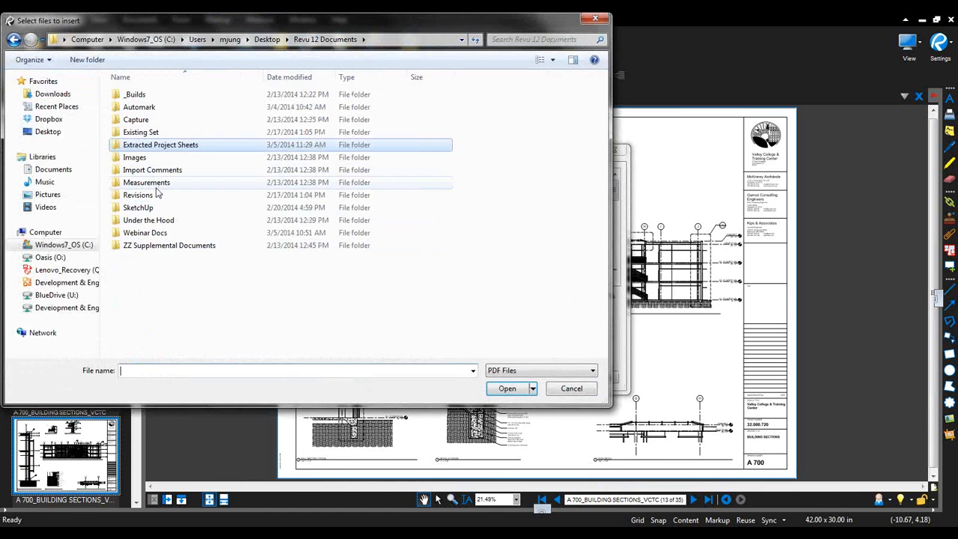
{"action": "double_click", "coordinate": [146, 195]}
{"action": "left_click", "coordinate": [188, 95]}
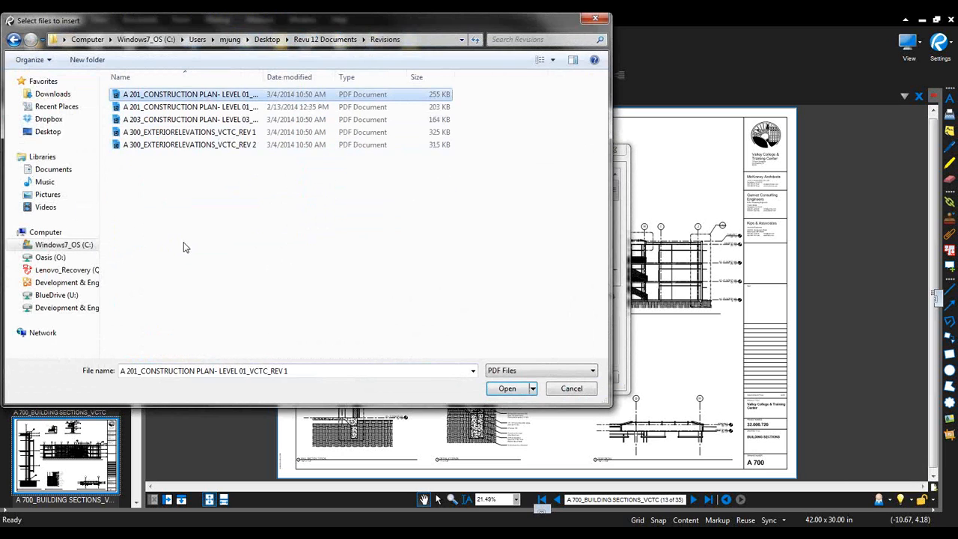
{"action": "left_click", "coordinate": [198, 146], "text": "shift"}
{"action": "left_click", "coordinate": [507, 390]}
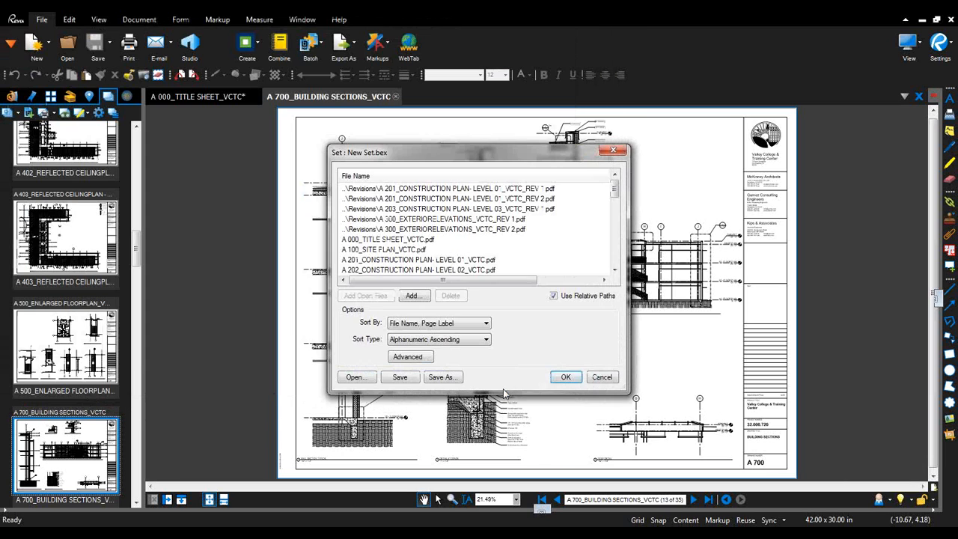
{"action": "left_click", "coordinate": [411, 378]}
{"action": "left_click", "coordinate": [567, 378]}
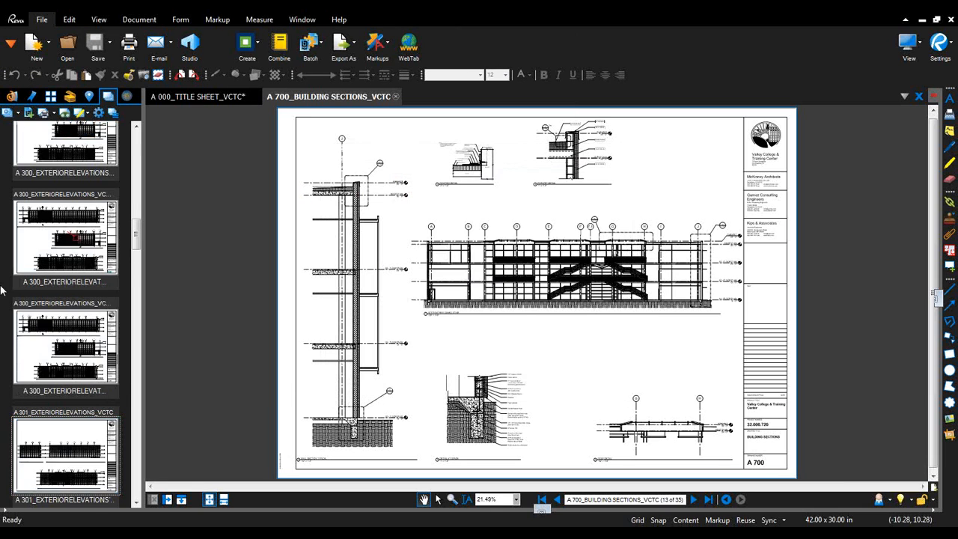
- Browse the set's sheets, viewing the A 100 site plan and the A 201 and A 203 construction plans
{"action": "left_click", "coordinate": [65, 260]}
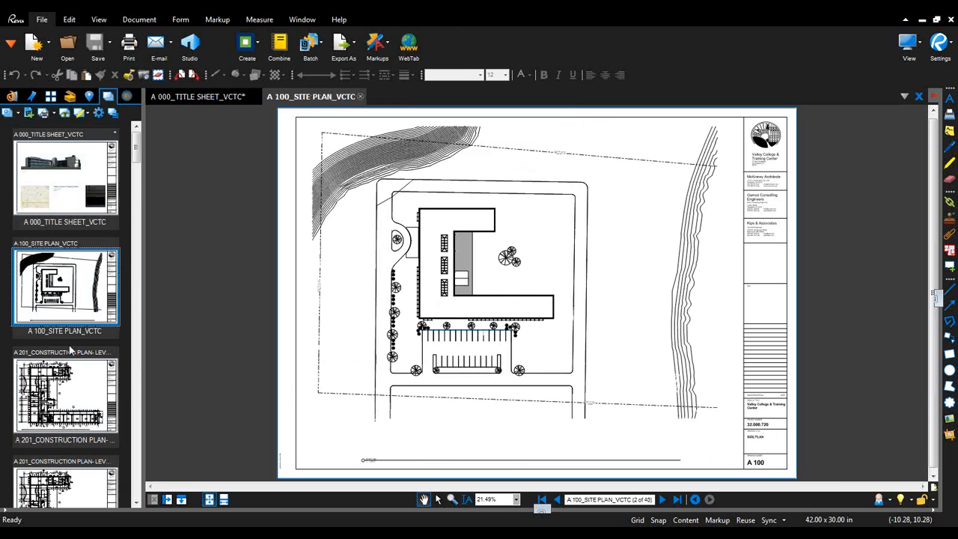
{"action": "left_click", "coordinate": [72, 399]}
{"action": "scroll", "coordinate": [72, 375], "scroll_direction": "down", "scroll_amount": 6}
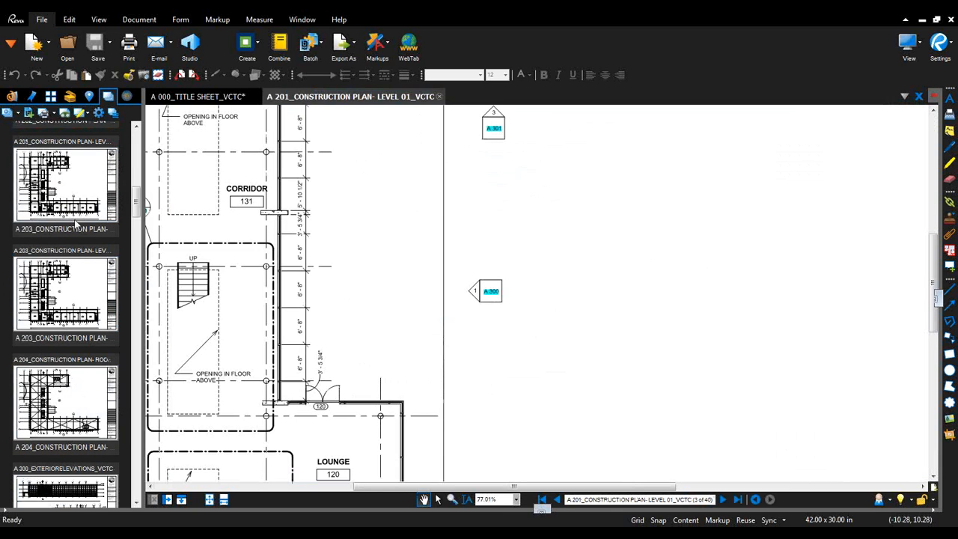
{"action": "left_click", "coordinate": [65, 304]}
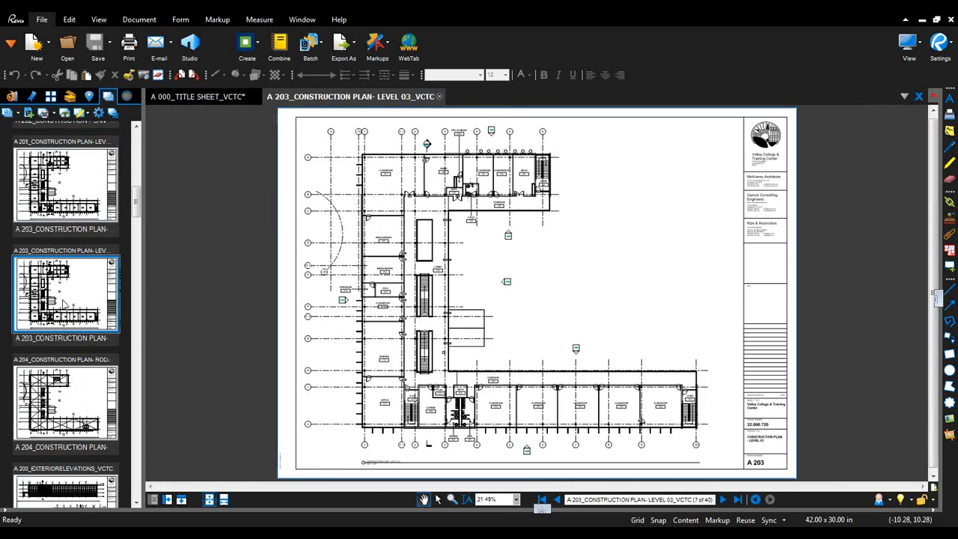
- Edit the set's advanced options to use File Name as the revision field with the REV # filter, and apply them
{"action": "left_click", "coordinate": [9, 113]}
{"action": "left_click", "coordinate": [71, 140]}
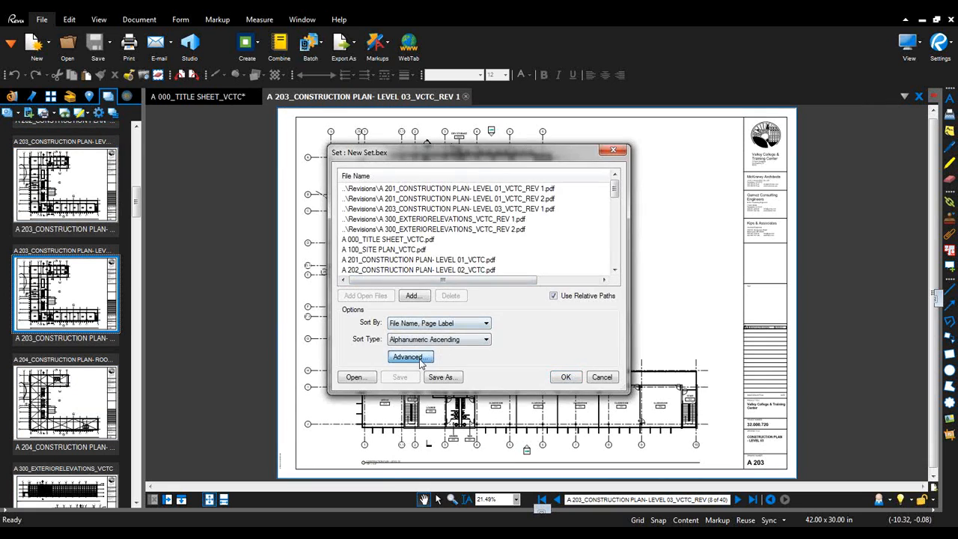
{"action": "left_click", "coordinate": [411, 351]}
{"action": "left_click", "coordinate": [453, 193]}
{"action": "left_click", "coordinate": [449, 200]}
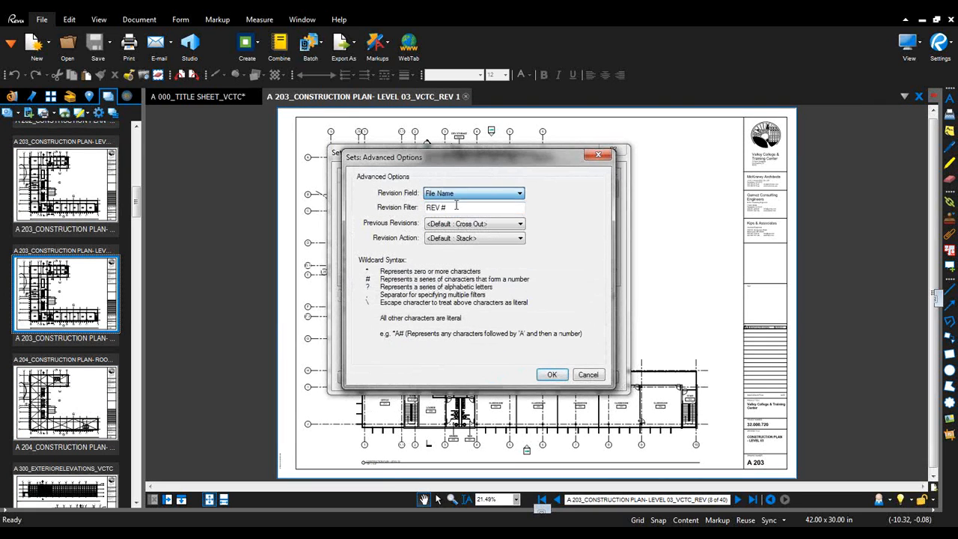
{"action": "left_click", "coordinate": [554, 375]}
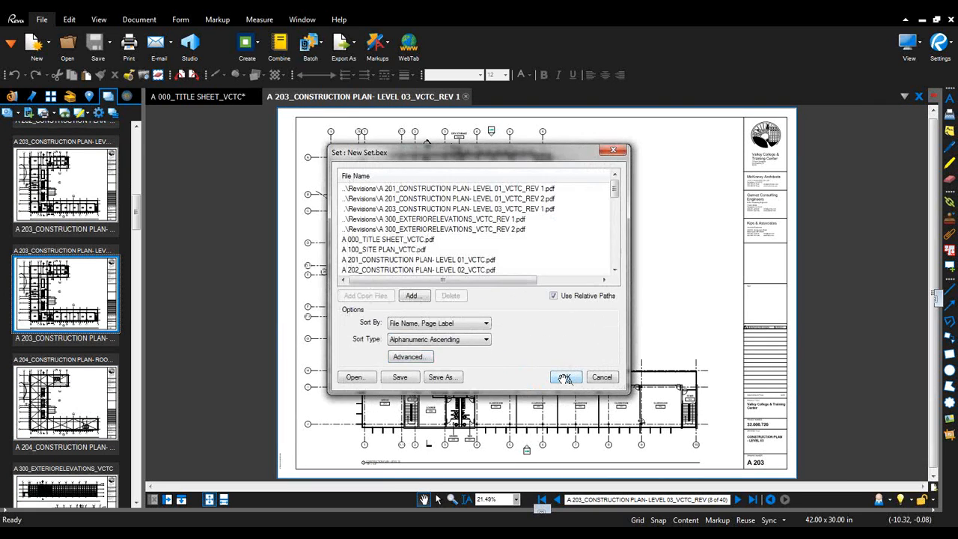
{"action": "left_click", "coordinate": [560, 377]}
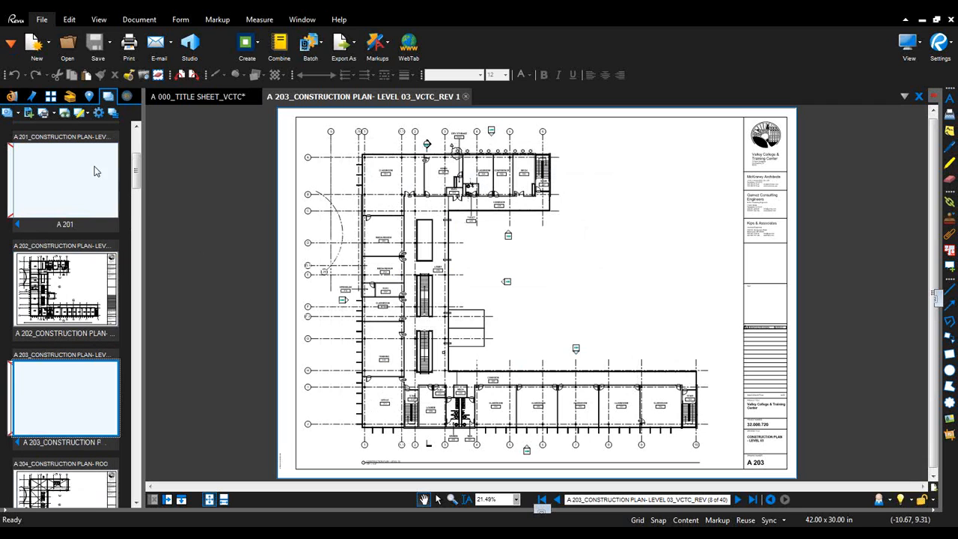
- Page back through the stacked versions of sheet A 201, from REV 2 through REV 1 to the original
{"action": "left_click", "coordinate": [97, 199]}
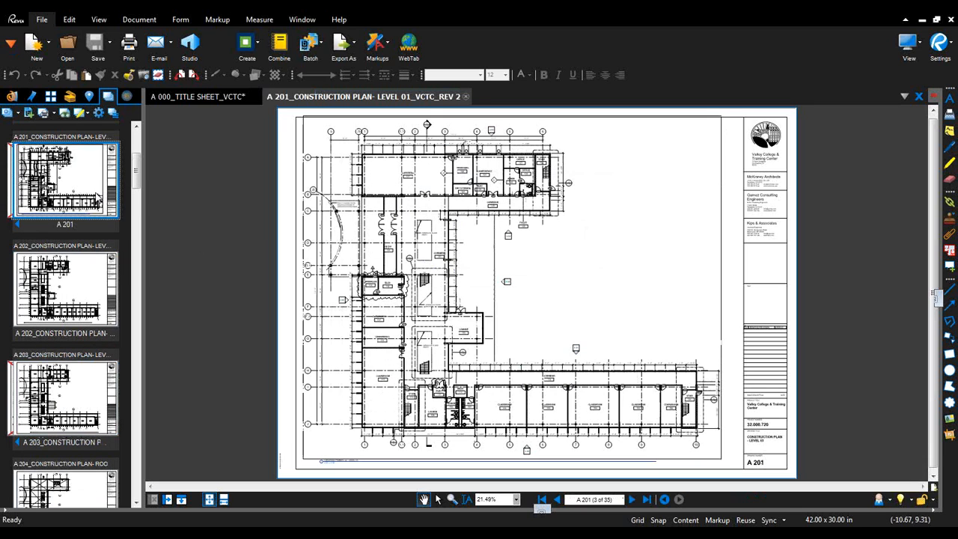
{"action": "left_click", "coordinate": [17, 224]}
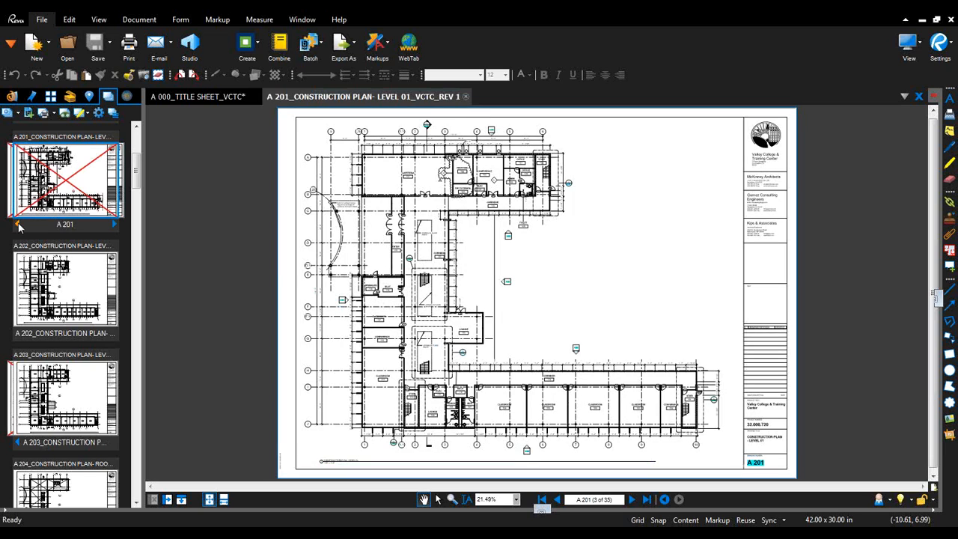
{"action": "left_click", "coordinate": [69, 182]}
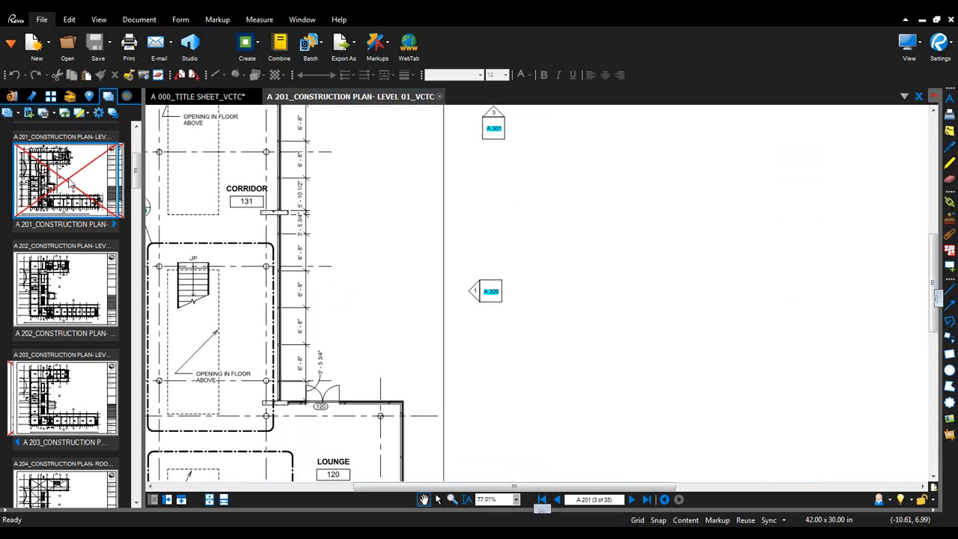
- Return to the title sheet, follow its A 201 link, and inspect the opened plan's callouts for hyperlinks
{"action": "scroll", "coordinate": [60, 172], "scroll_direction": "up", "scroll_amount": 3}
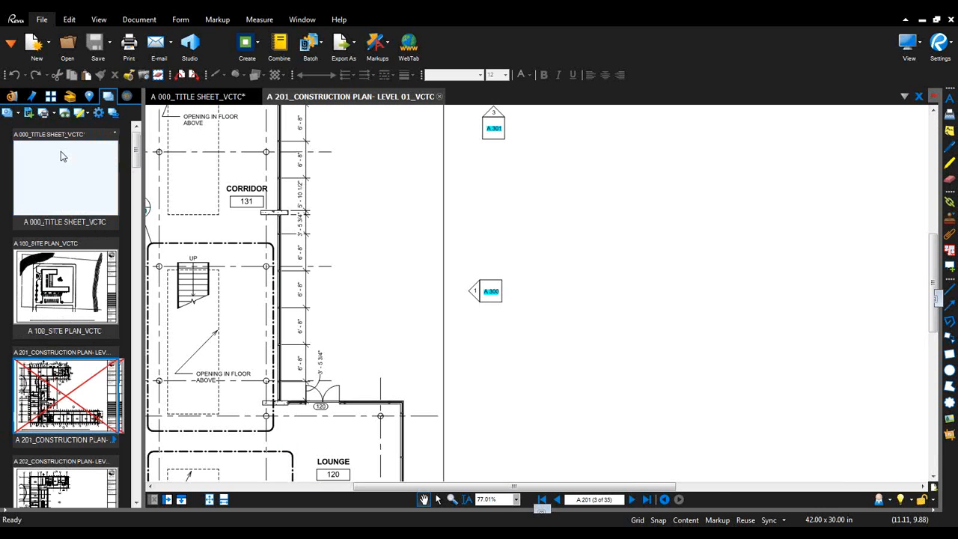
{"action": "left_click", "coordinate": [60, 157]}
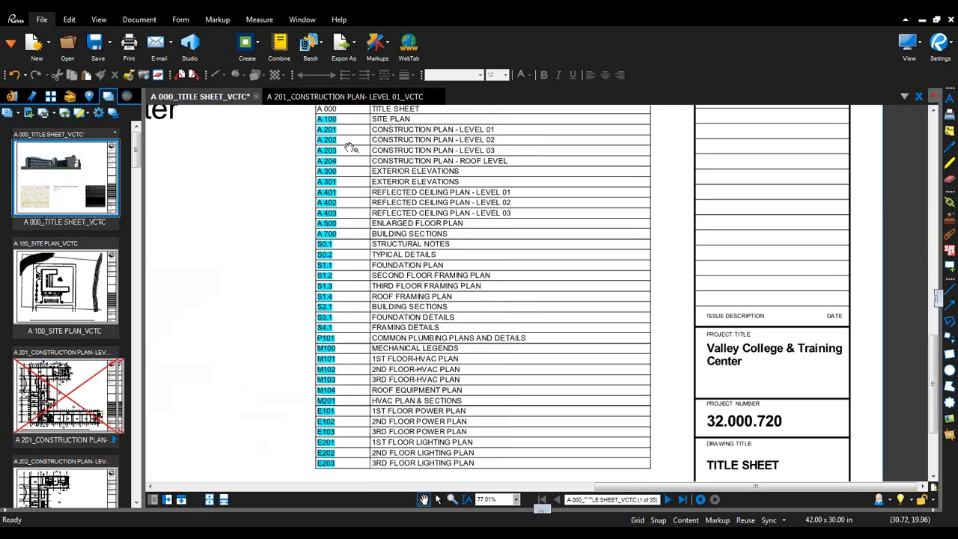
{"action": "left_click", "coordinate": [326, 131]}
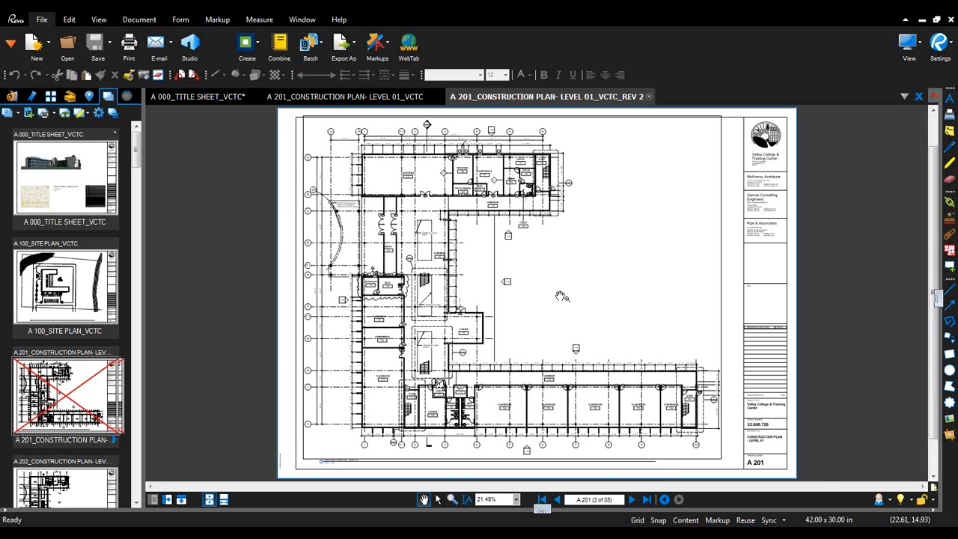
{"action": "scroll", "coordinate": [561, 297], "scroll_direction": "up", "scroll_amount": 2}
{"action": "scroll", "coordinate": [558, 297], "scroll_direction": "up", "scroll_amount": 4}
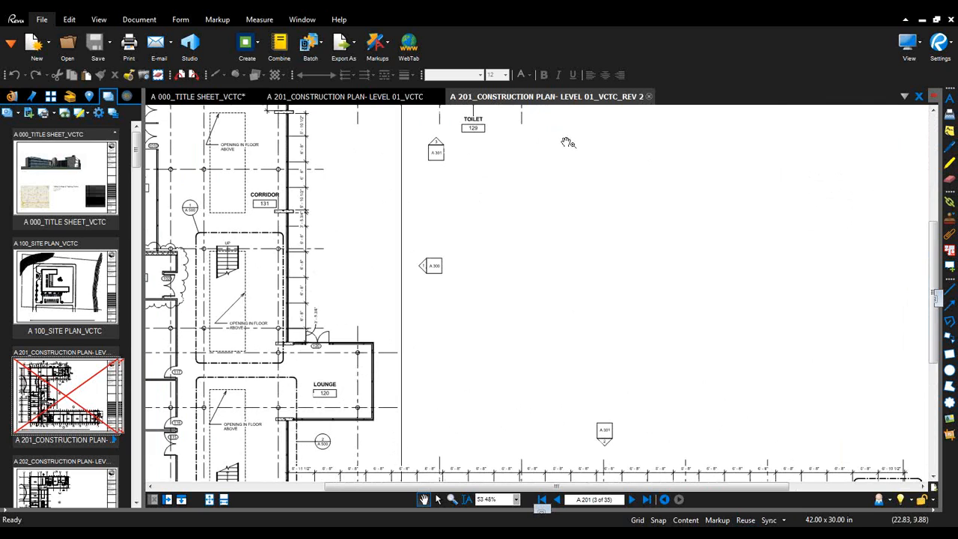
- Set up Batch Link for the current set with the title block's drawing number as the page region, and generate the search terms
{"action": "left_click", "coordinate": [318, 48]}
{"action": "mouse_move", "coordinate": [344, 98]}
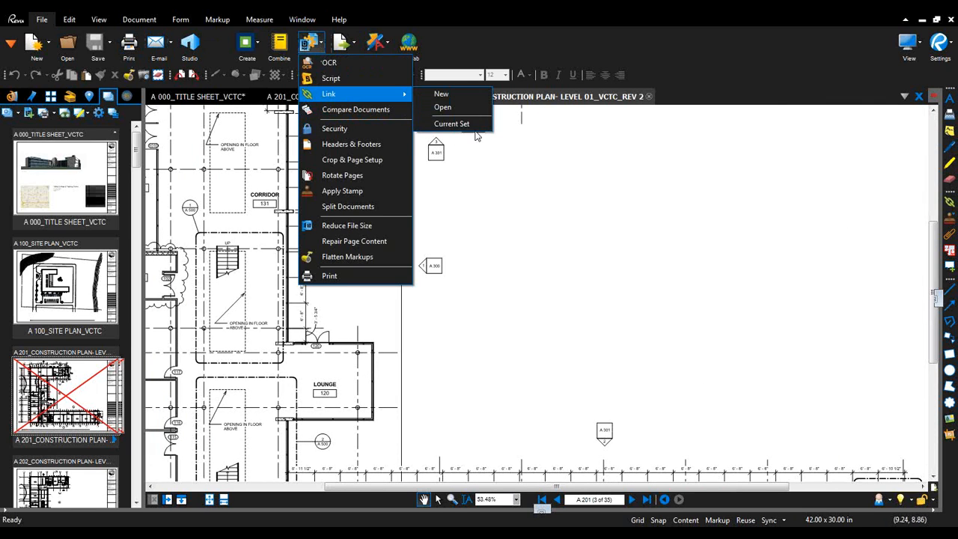
{"action": "left_click", "coordinate": [453, 125]}
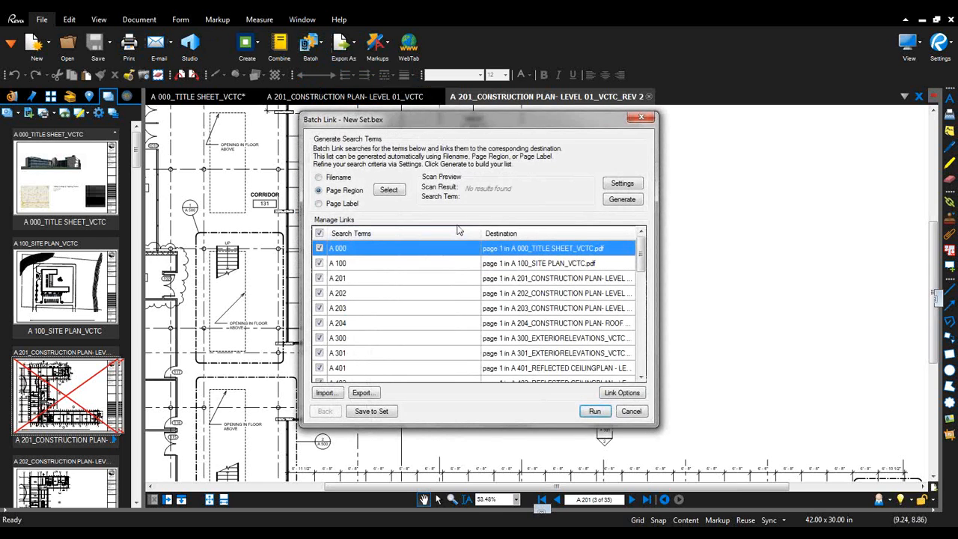
{"action": "left_click", "coordinate": [399, 193]}
{"action": "mouse_move", "coordinate": [802, 355]}
{"action": "left_mouse_down"}
{"action": "mouse_move", "coordinate": [703, 280]}
{"action": "mouse_move", "coordinate": [361, 75]}
{"action": "mouse_move", "coordinate": [342, 17]}
{"action": "left_mouse_up"}
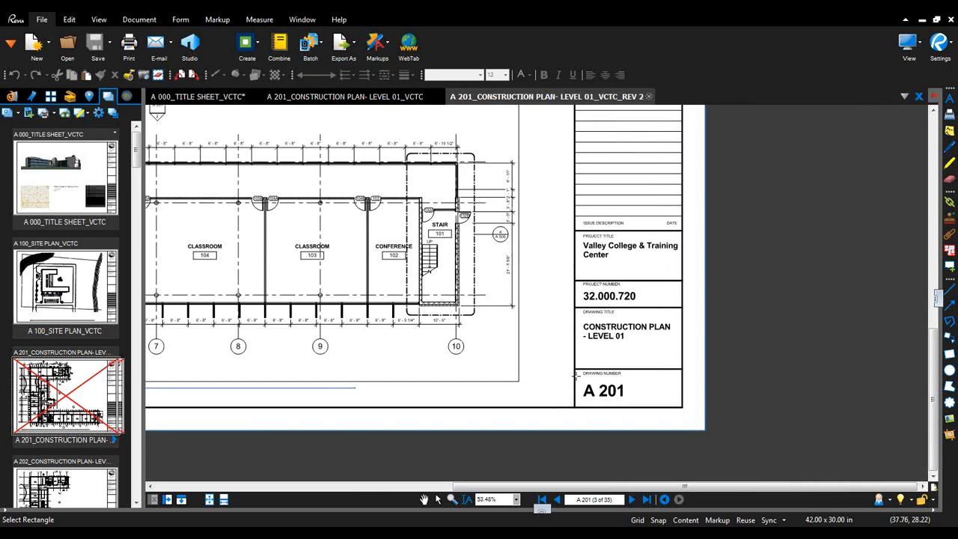
{"action": "left_click_drag", "start_coordinate": [576, 376], "coordinate": [681, 408]}
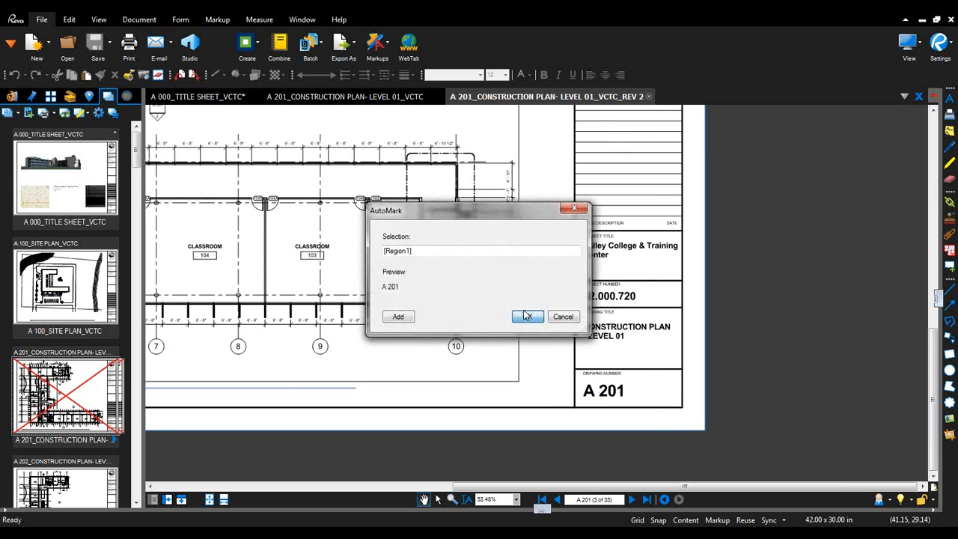
{"action": "left_click", "coordinate": [524, 316]}
{"action": "left_click", "coordinate": [622, 200]}
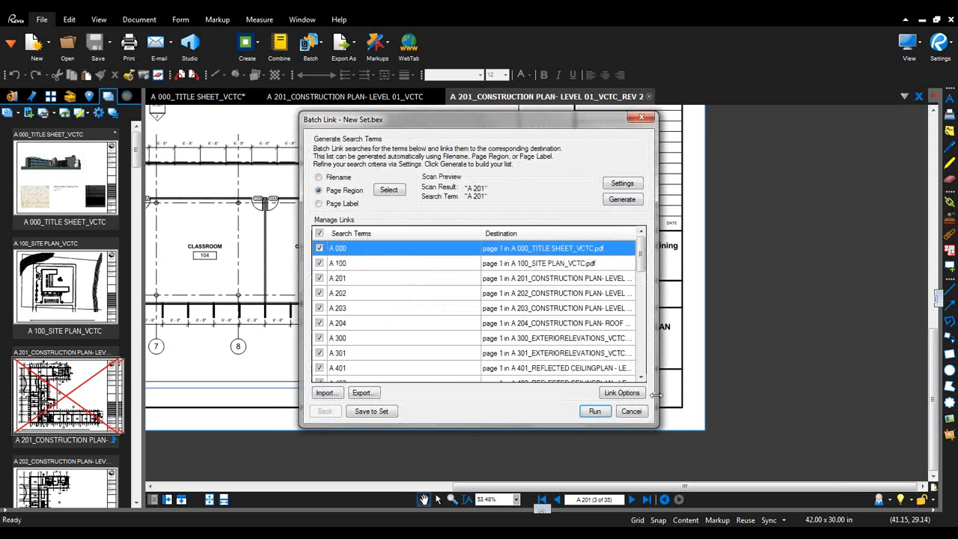
{"action": "left_click_drag", "start_coordinate": [715, 397], "coordinate": [808, 401]}
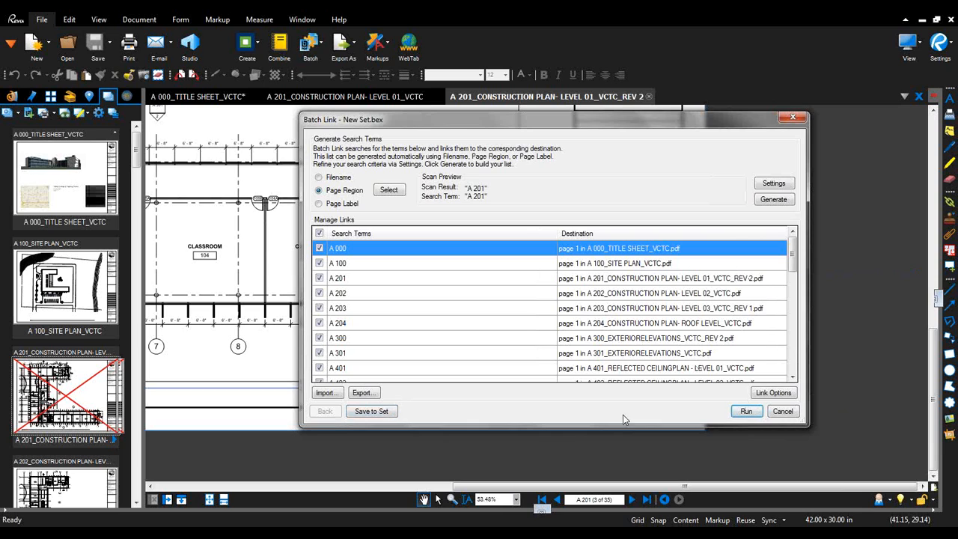
- Save the Batch Link configuration to the set and run the batch linking to completion
{"action": "left_click", "coordinate": [382, 412]}
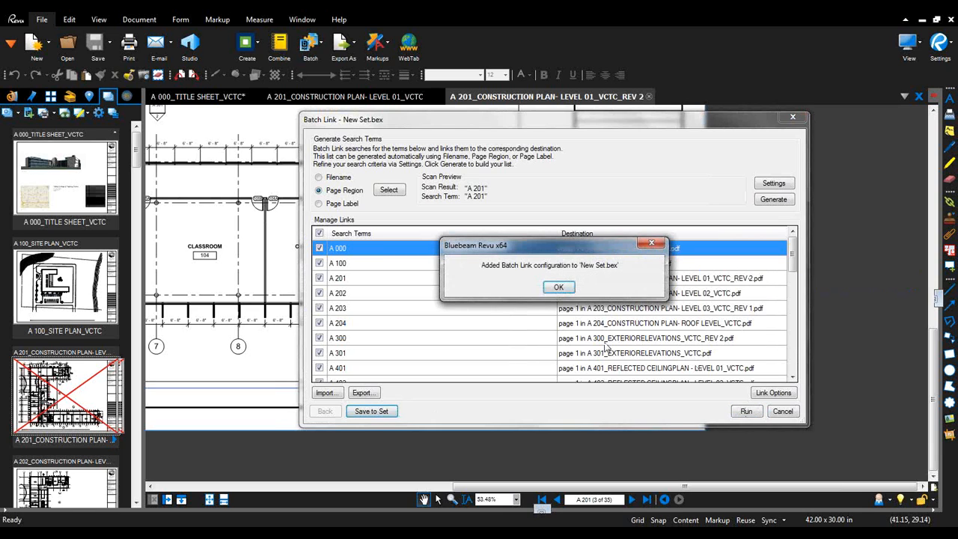
{"action": "left_click", "coordinate": [560, 291]}
{"action": "left_click", "coordinate": [746, 412]}
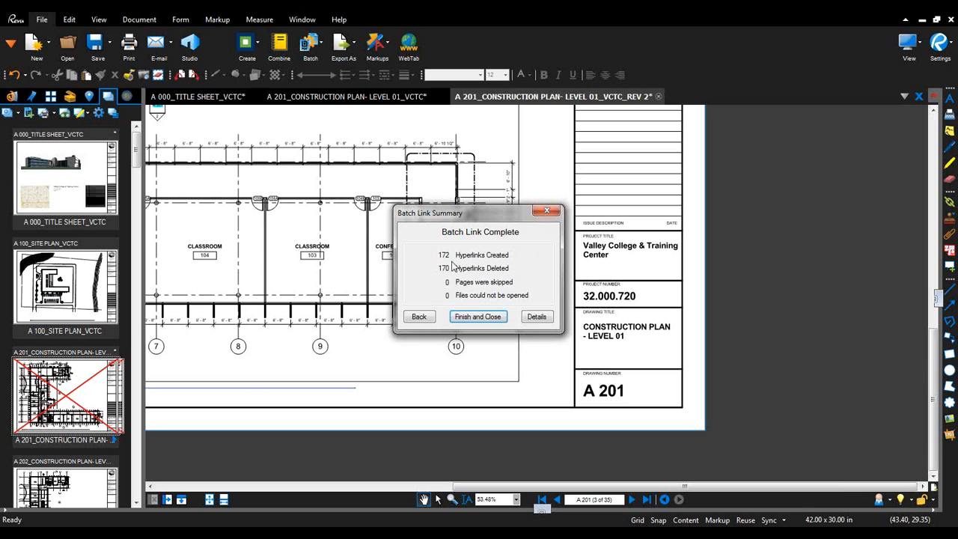
{"action": "left_click", "coordinate": [477, 316]}
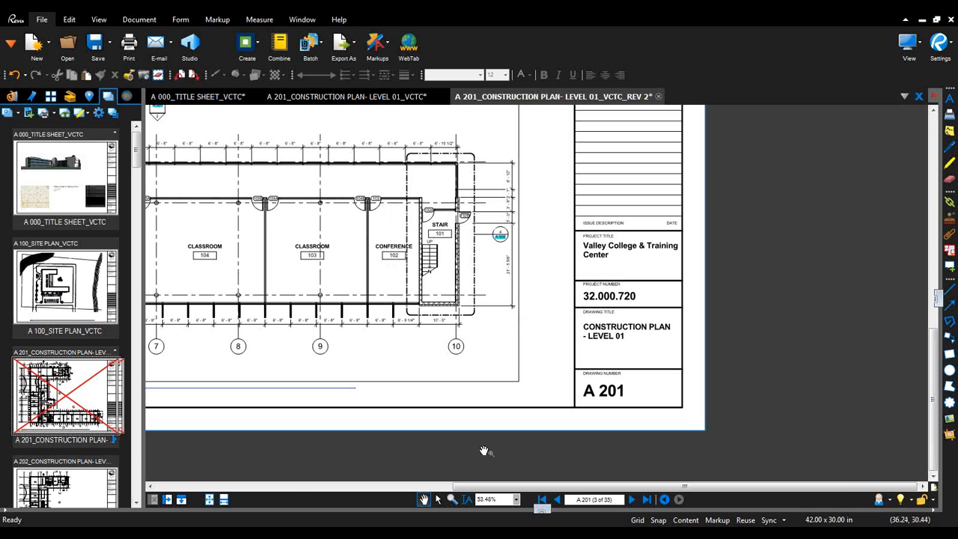
- Go back to the set's first sheet, follow the A 201 link, and check the hyperlinked callouts on the revised plan
{"action": "left_click", "coordinate": [542, 499]}
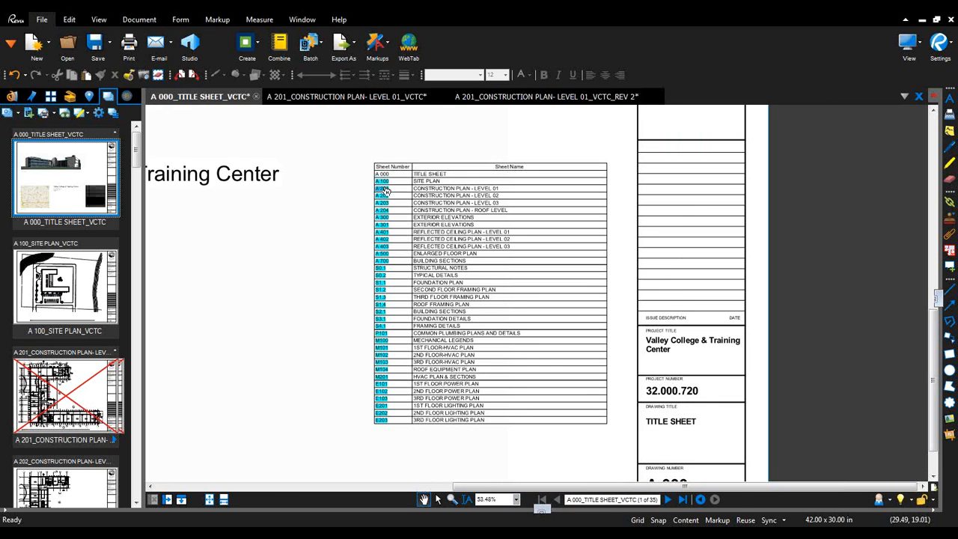
{"action": "left_click", "coordinate": [385, 191]}
{"action": "scroll", "coordinate": [516, 299], "scroll_direction": "up", "scroll_amount": 4}
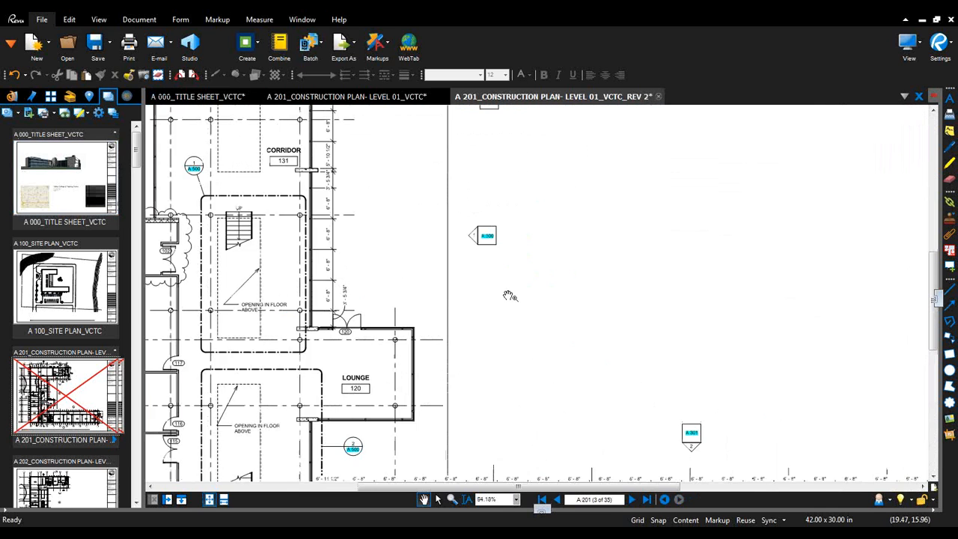
- Follow the plan's A 300 callout to the exterior elevations, and a section callout there to the A 700 building sections
{"action": "left_click", "coordinate": [486, 235]}
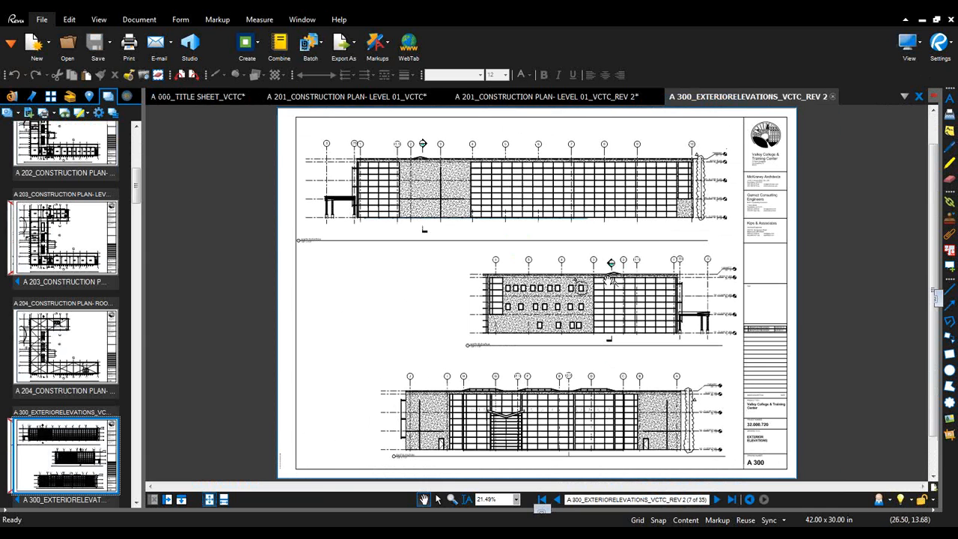
{"action": "scroll", "coordinate": [610, 280], "scroll_direction": "up", "scroll_amount": 5}
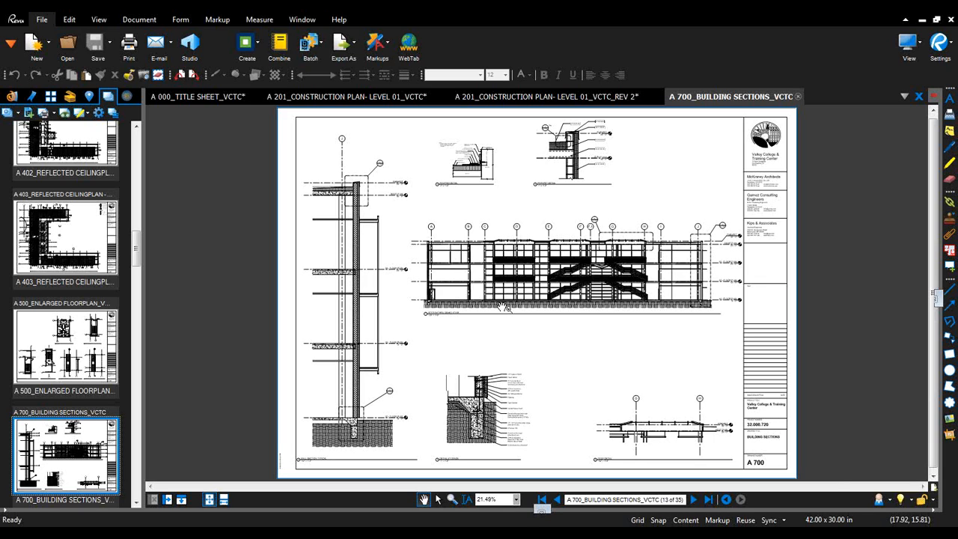
- Close the A 700 sheet, both A 201 plans and the A 000 title sheet, discarding their unsaved changes
{"action": "left_click", "coordinate": [798, 97]}
{"action": "left_click", "coordinate": [658, 97]}
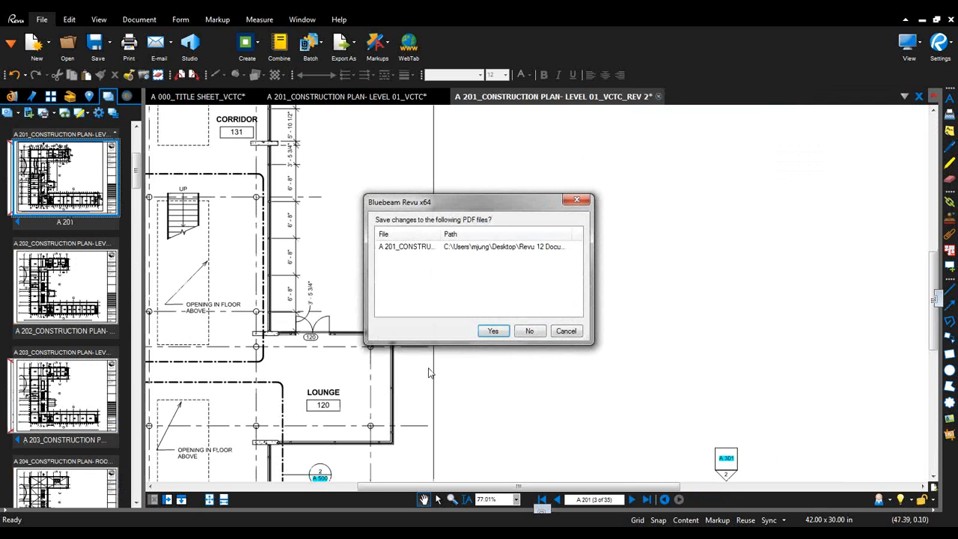
{"action": "left_click", "coordinate": [531, 331]}
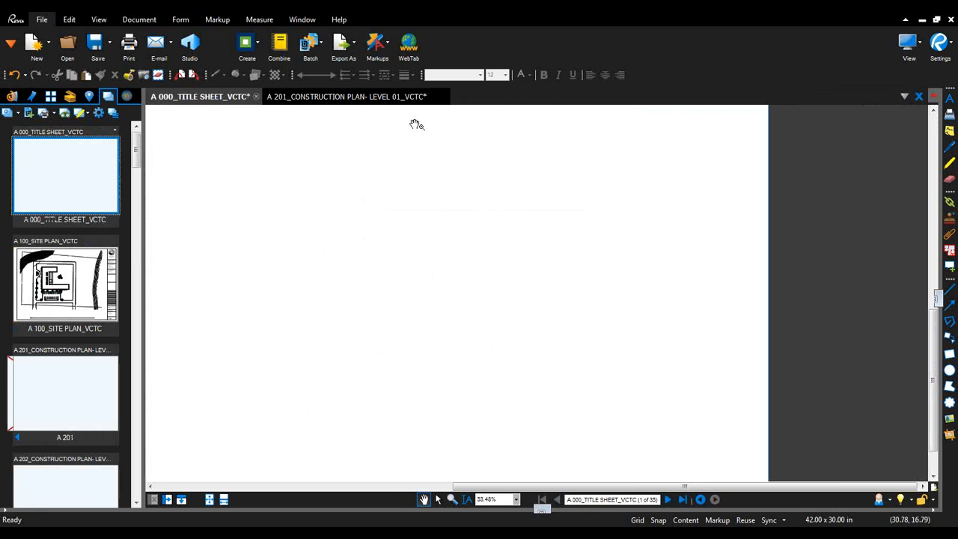
{"action": "left_click", "coordinate": [444, 96]}
{"action": "left_click", "coordinate": [529, 331]}
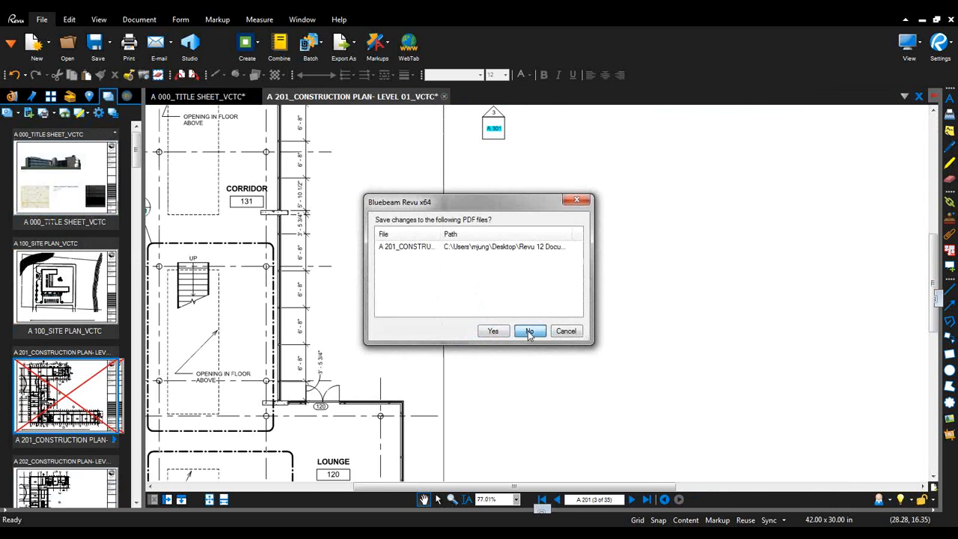
{"action": "left_click", "coordinate": [256, 97]}
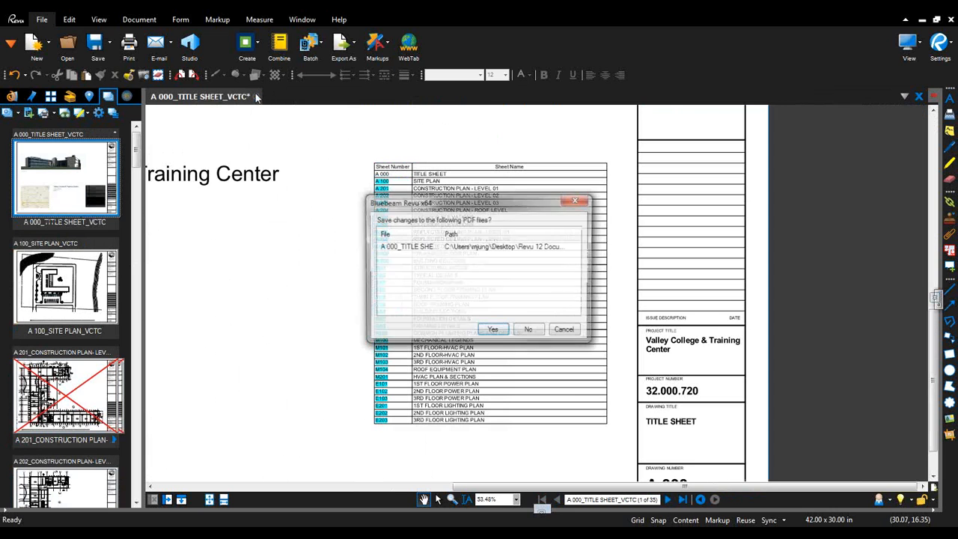
{"action": "left_click", "coordinate": [529, 331]}
- Open A201_Estimation.pdf from the Estimation category and decline showing its layers
{"action": "left_click", "coordinate": [12, 97]}
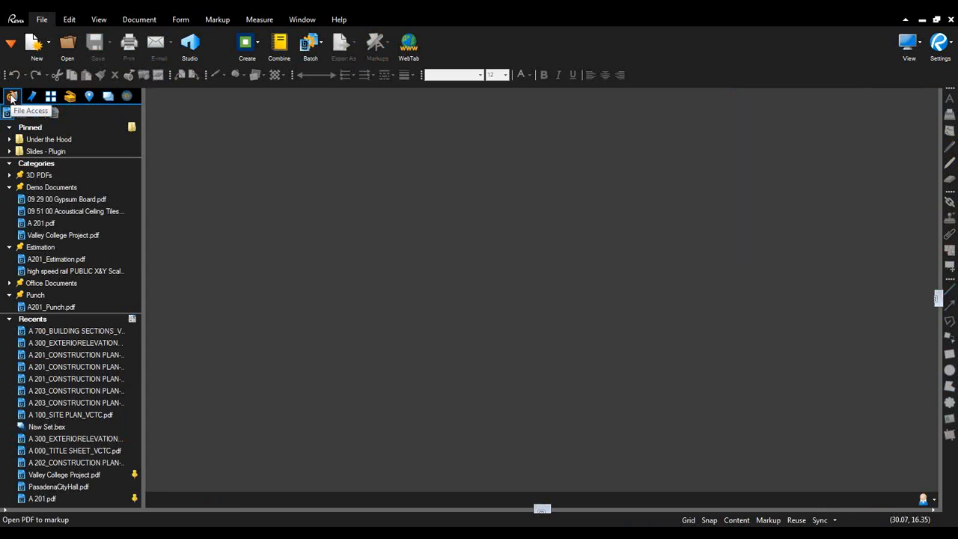
{"action": "left_click", "coordinate": [47, 261]}
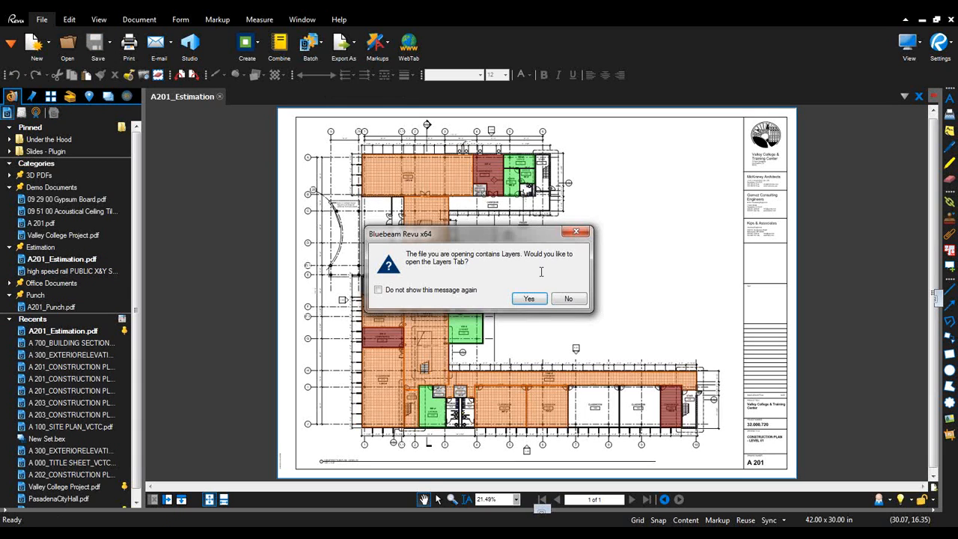
{"action": "left_click", "coordinate": [567, 299]}
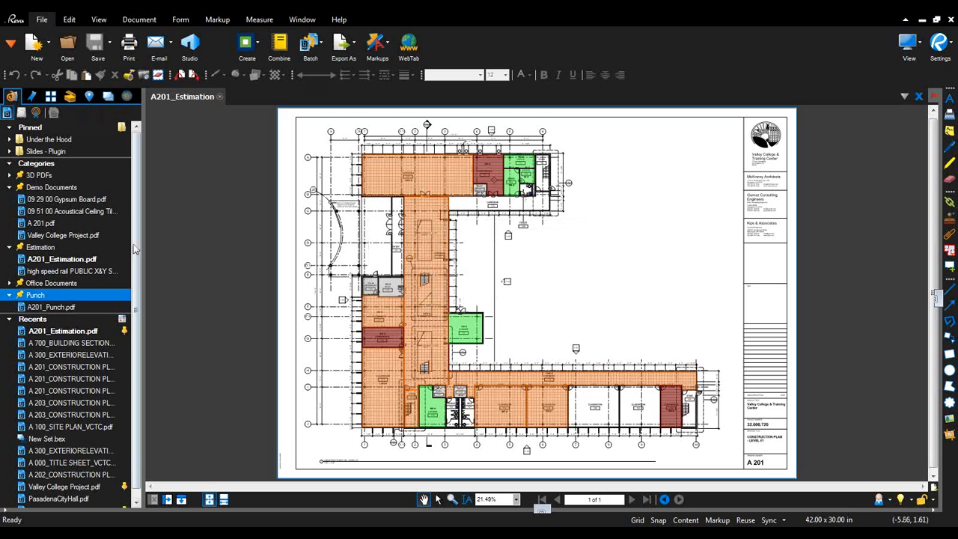
- Switch the interface profile to Takeoff and collapse the markups list
{"action": "left_click", "coordinate": [98, 20]}
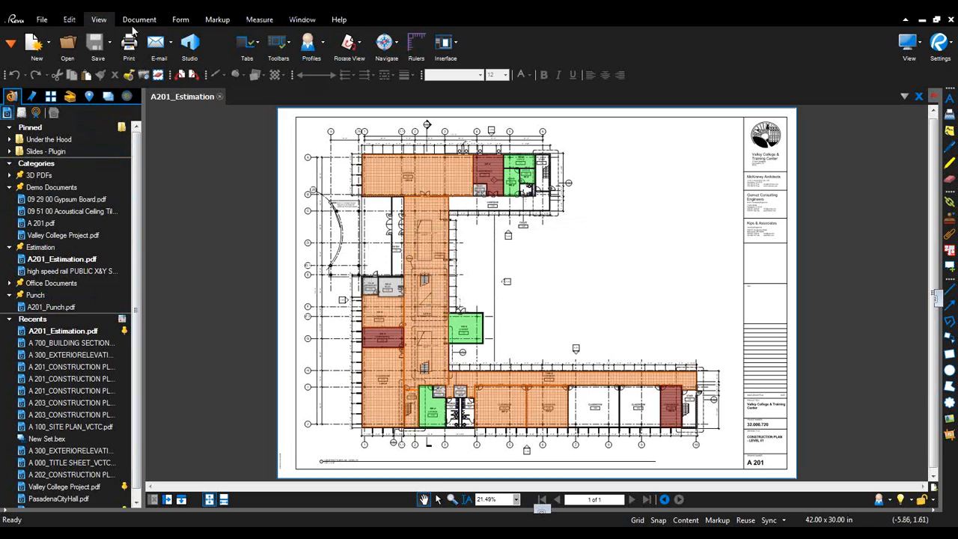
{"action": "left_click", "coordinate": [322, 43]}
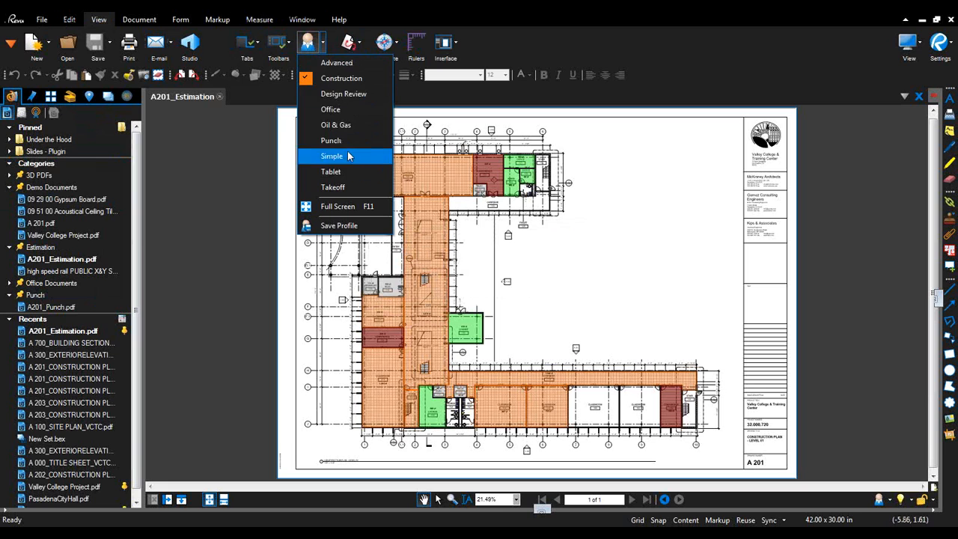
{"action": "left_click", "coordinate": [330, 187]}
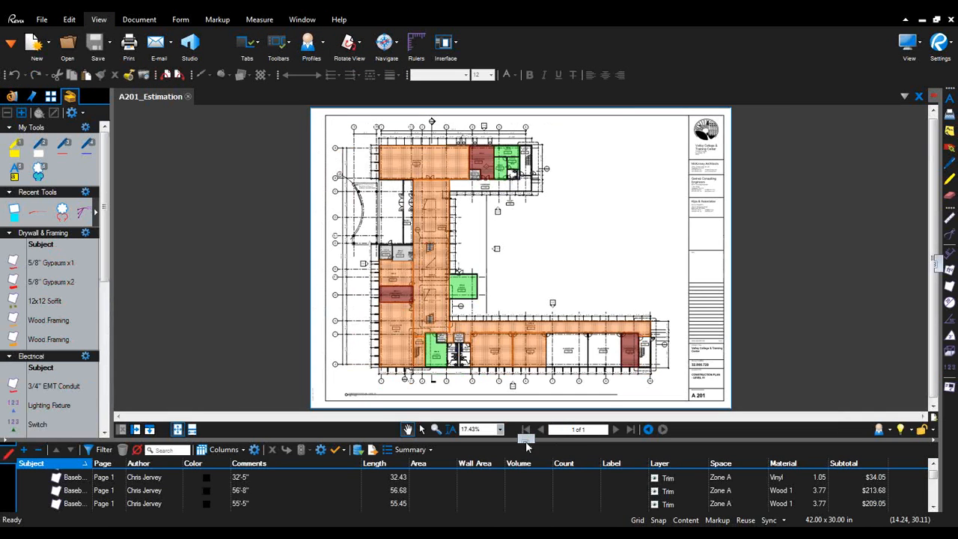
{"action": "left_click", "coordinate": [527, 442]}
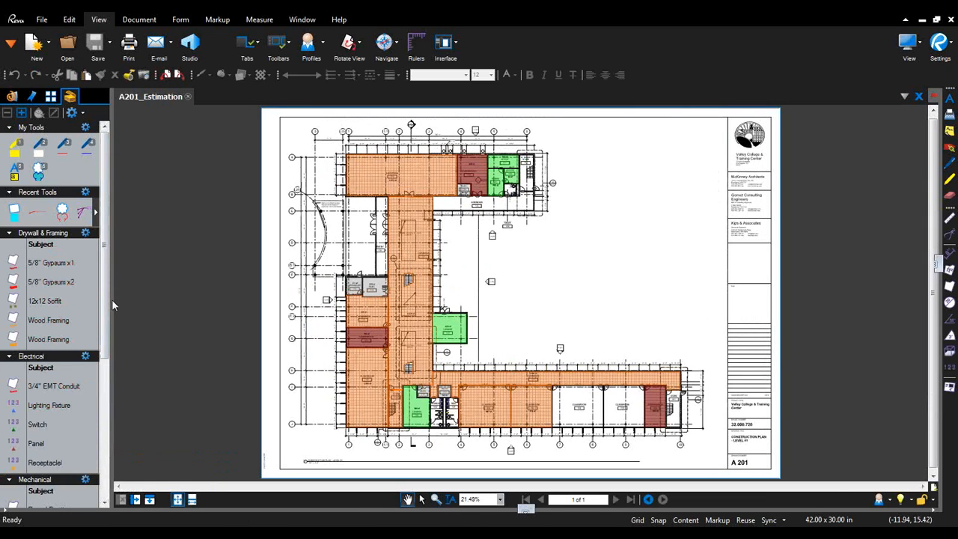
- Hide the tool chest and display the Measurements panel
{"action": "left_click", "coordinate": [69, 97]}
{"action": "left_click", "coordinate": [11, 43]}
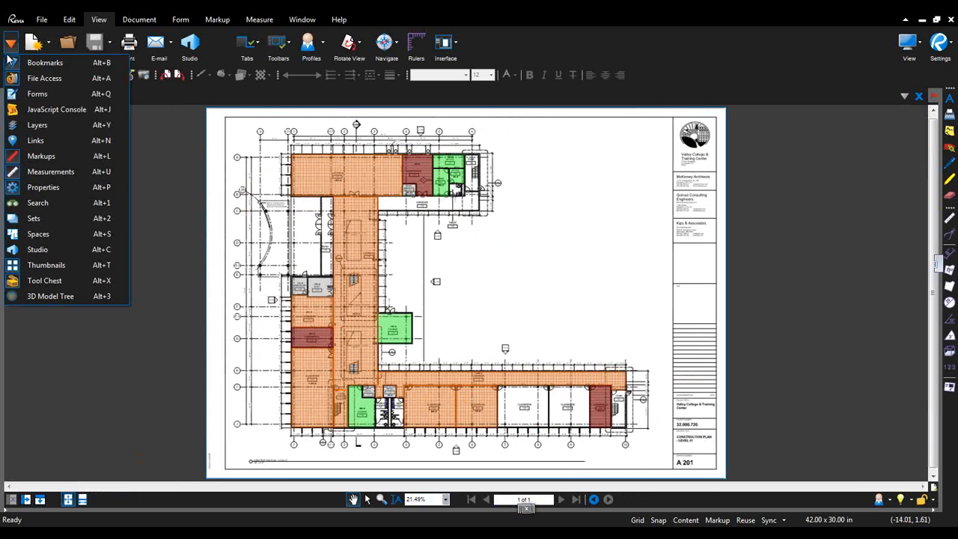
{"action": "left_click", "coordinate": [64, 172]}
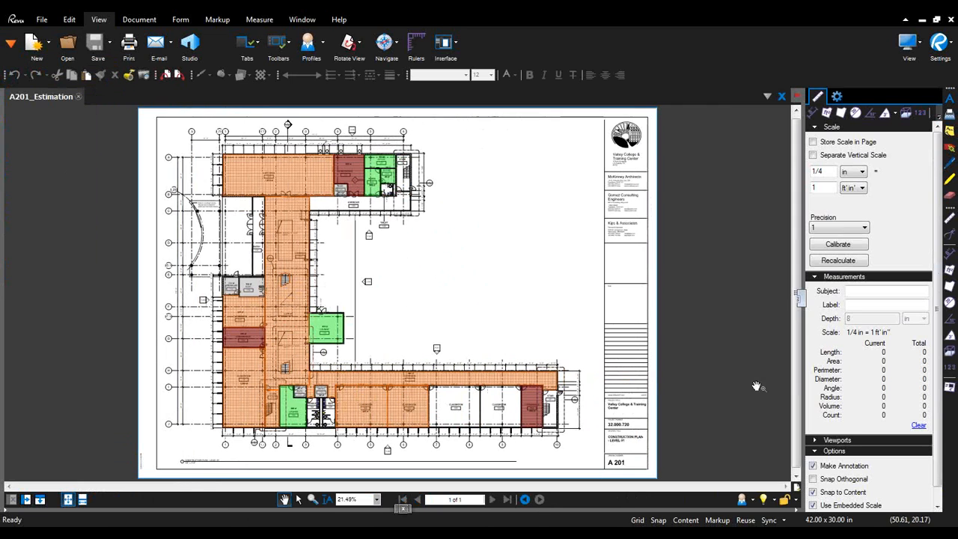
- Calibrate the drawing scale by spanning the 6'-8" dimension beside grid line 9 and entering 6'8" as its length
{"action": "scroll", "coordinate": [468, 443], "scroll_direction": "up", "scroll_amount": 5}
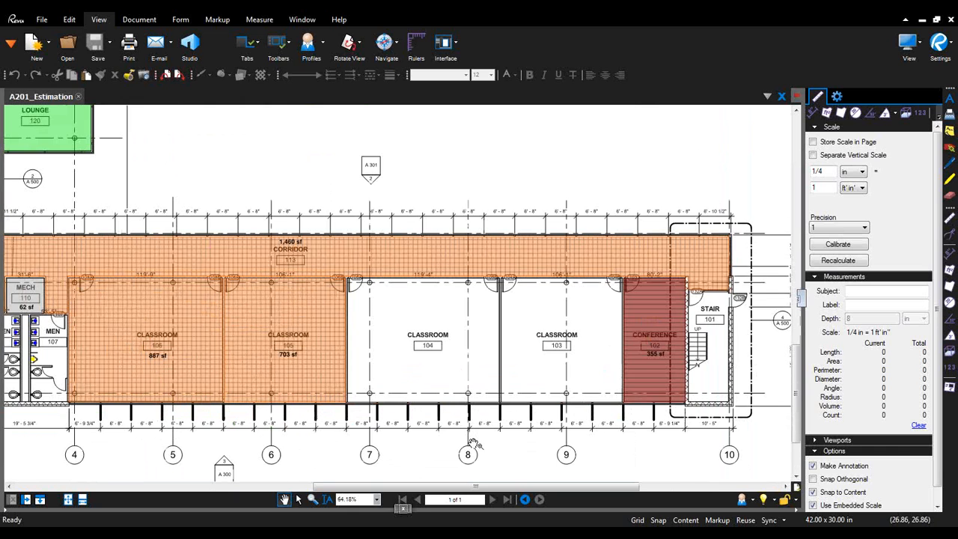
{"action": "scroll", "coordinate": [472, 443], "scroll_direction": "up", "scroll_amount": 1}
{"action": "left_click_drag", "start_coordinate": [585, 347], "coordinate": [563, 274]}
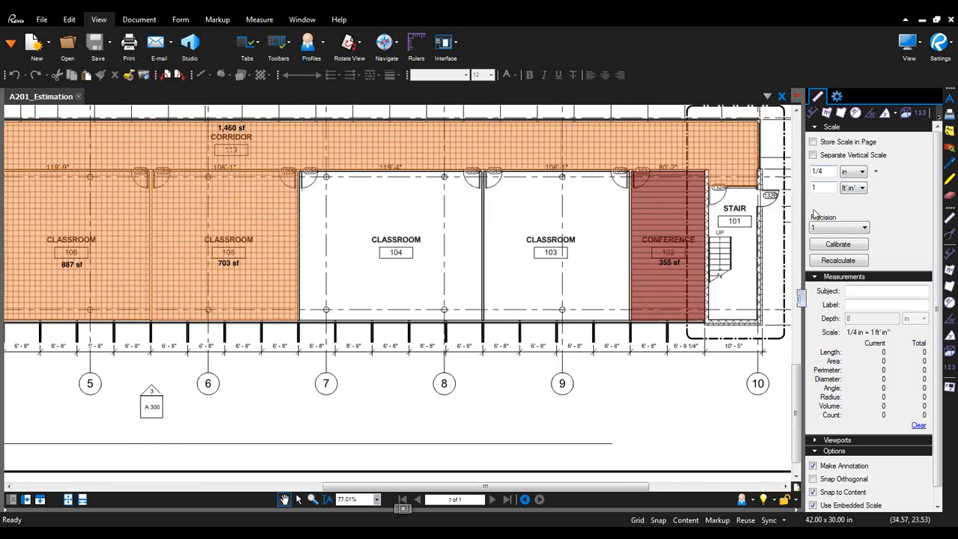
{"action": "left_click", "coordinate": [832, 247]}
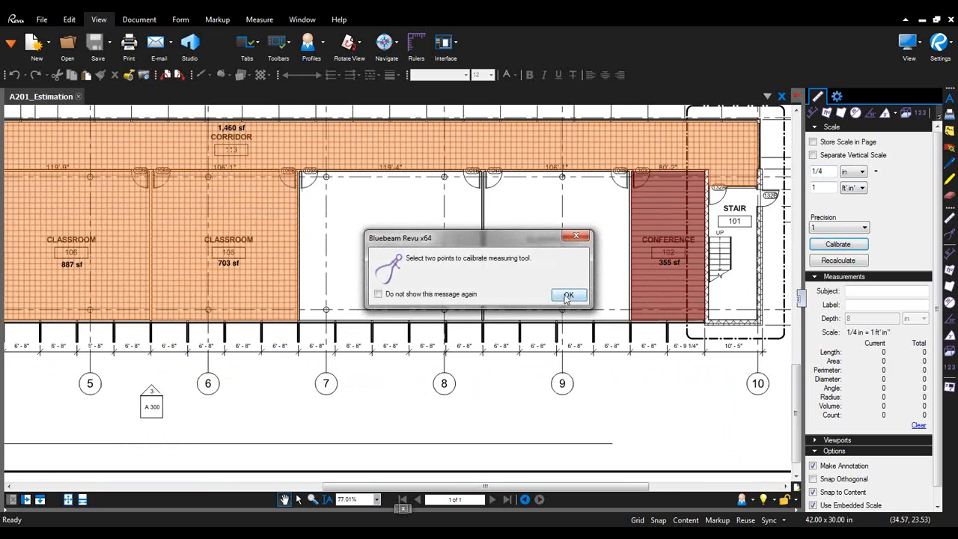
{"action": "left_click", "coordinate": [569, 294]}
{"action": "scroll", "coordinate": [508, 276], "scroll_direction": "up", "scroll_amount": 5}
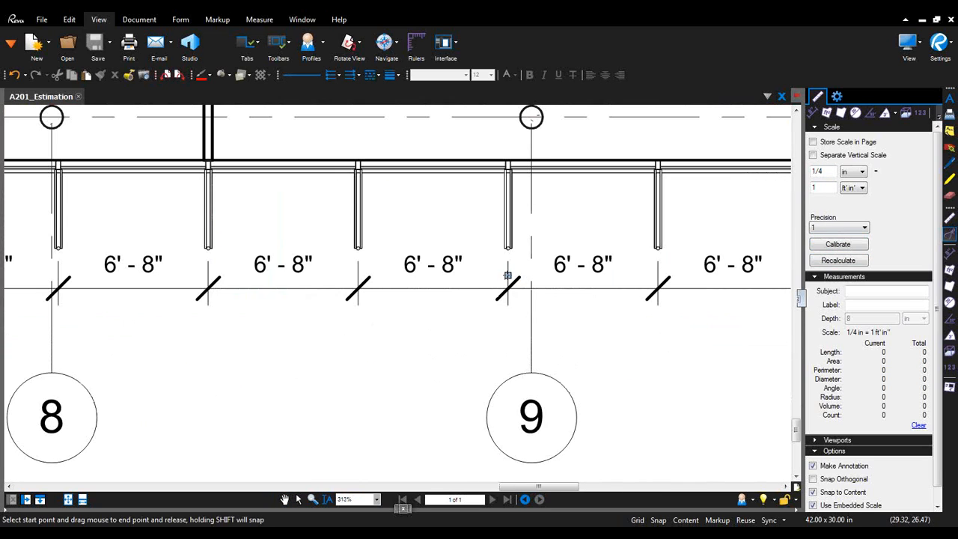
{"action": "left_click_drag", "start_coordinate": [509, 276], "coordinate": [662, 280]}
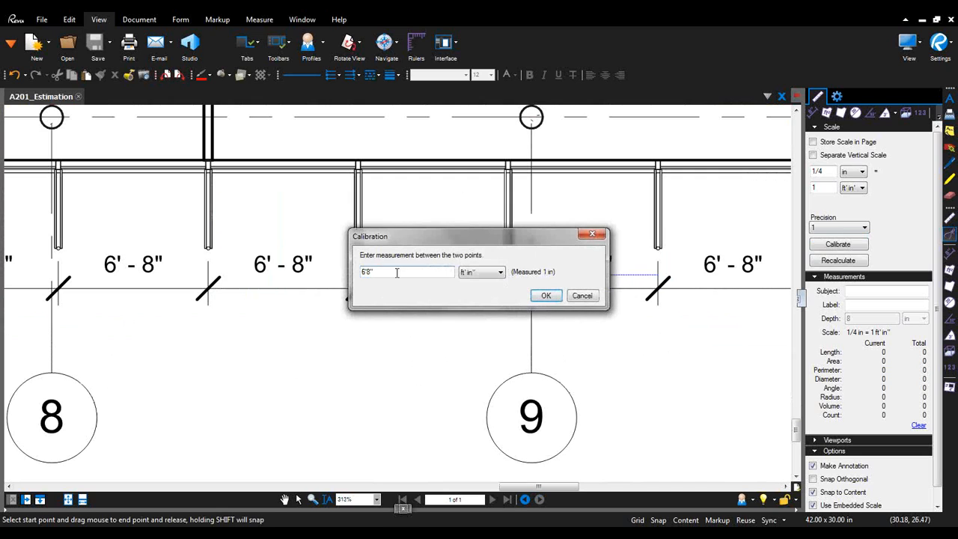
{"action": "left_click", "coordinate": [551, 298]}
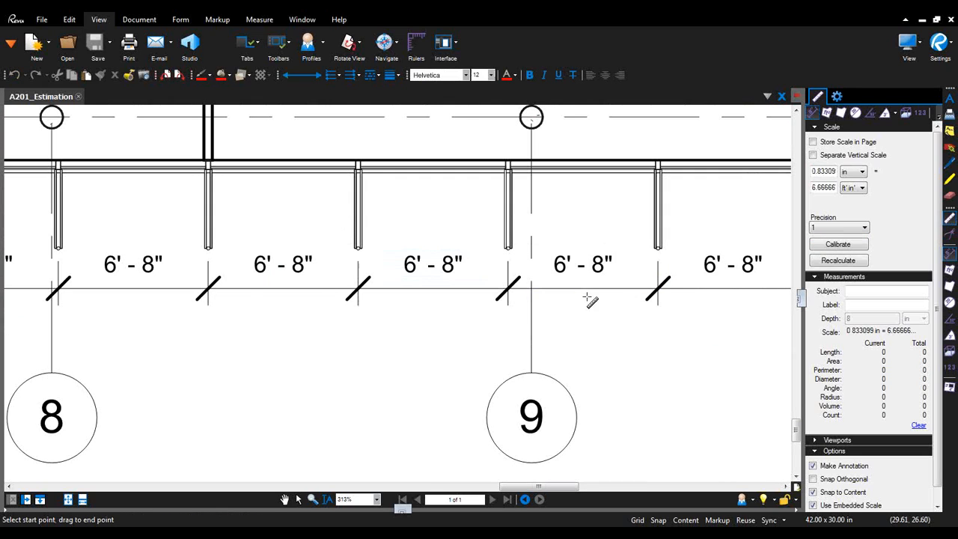
- Add a length measurement across Stair 101's exterior width at grid line 10 to check the calibration
{"action": "scroll", "coordinate": [683, 324], "scroll_direction": "down", "scroll_amount": 3}
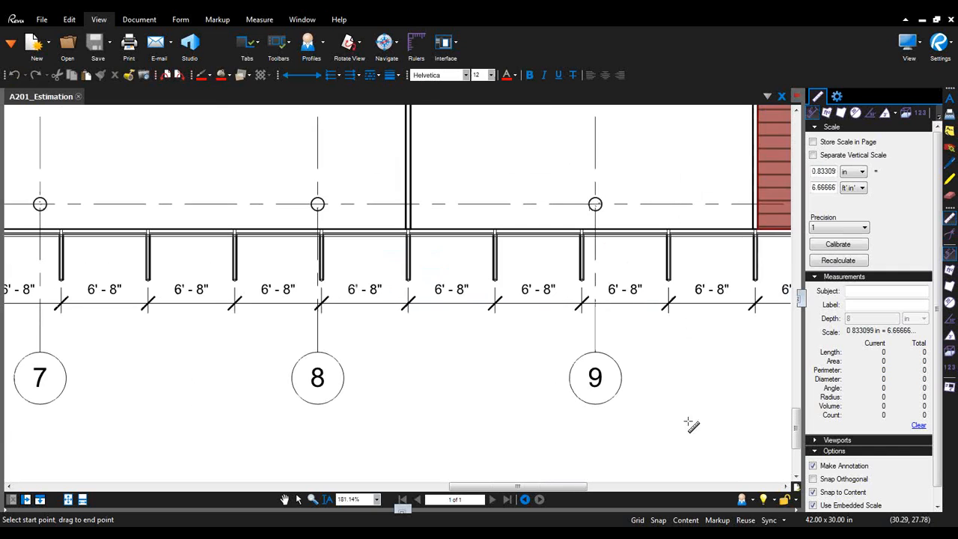
{"action": "mouse_move", "coordinate": [667, 355]}
{"action": "left_mouse_down"}
{"action": "mouse_move", "coordinate": [620, 345]}
{"action": "mouse_move", "coordinate": [162, 334]}
{"action": "mouse_move", "coordinate": [153, 347]}
{"action": "left_mouse_up"}
{"action": "left_click_drag", "start_coordinate": [373, 273], "coordinate": [510, 274]}
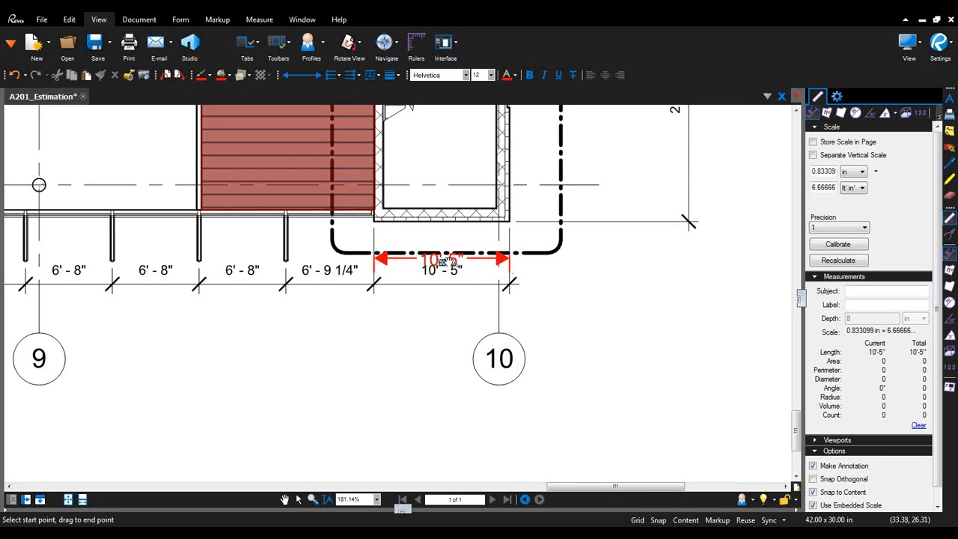
{"action": "key", "text": "Escape"}
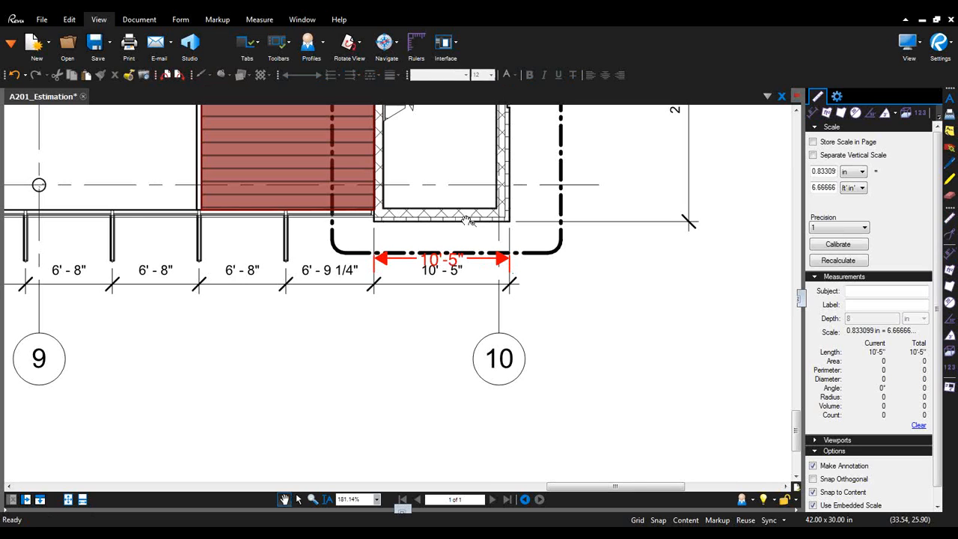
- Add an area measurement covering Classroom 103 and move its label above the room name
{"action": "mouse_move", "coordinate": [235, 305]}
{"action": "left_mouse_down"}
{"action": "mouse_move", "coordinate": [589, 338]}
{"action": "mouse_move", "coordinate": [619, 330]}
{"action": "left_mouse_up"}
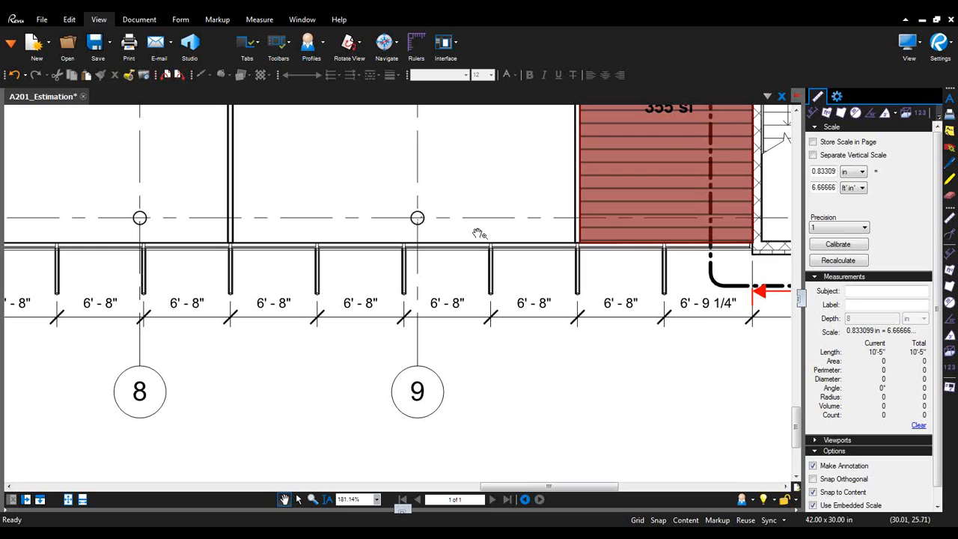
{"action": "scroll", "coordinate": [479, 234], "scroll_direction": "down", "scroll_amount": 1}
{"action": "mouse_move", "coordinate": [477, 175]}
{"action": "left_mouse_down"}
{"action": "mouse_move", "coordinate": [487, 292]}
{"action": "mouse_move", "coordinate": [447, 364]}
{"action": "mouse_move", "coordinate": [447, 351]}
{"action": "left_mouse_up"}
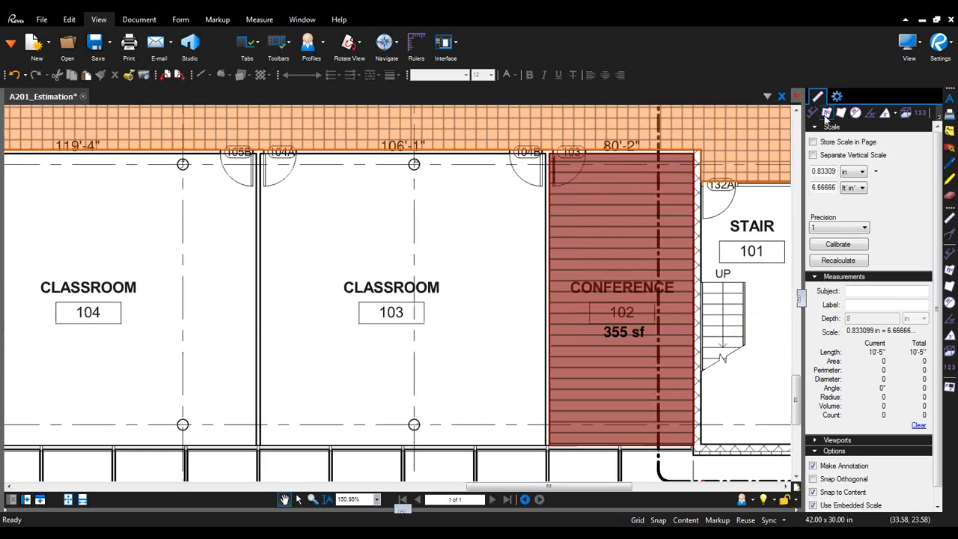
{"action": "left_click", "coordinate": [827, 114]}
{"action": "left_click_drag", "start_coordinate": [262, 155], "coordinate": [548, 447]}
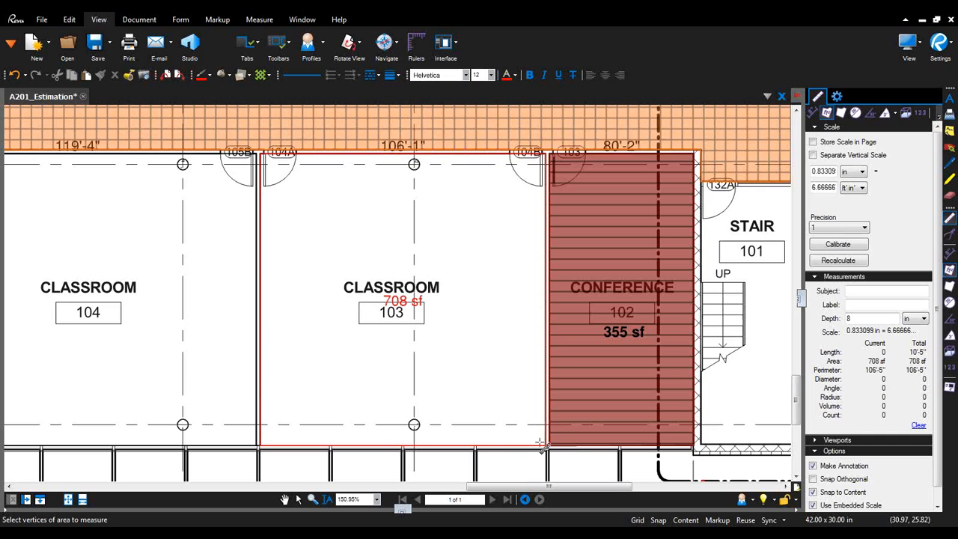
{"action": "key", "text": "Escape"}
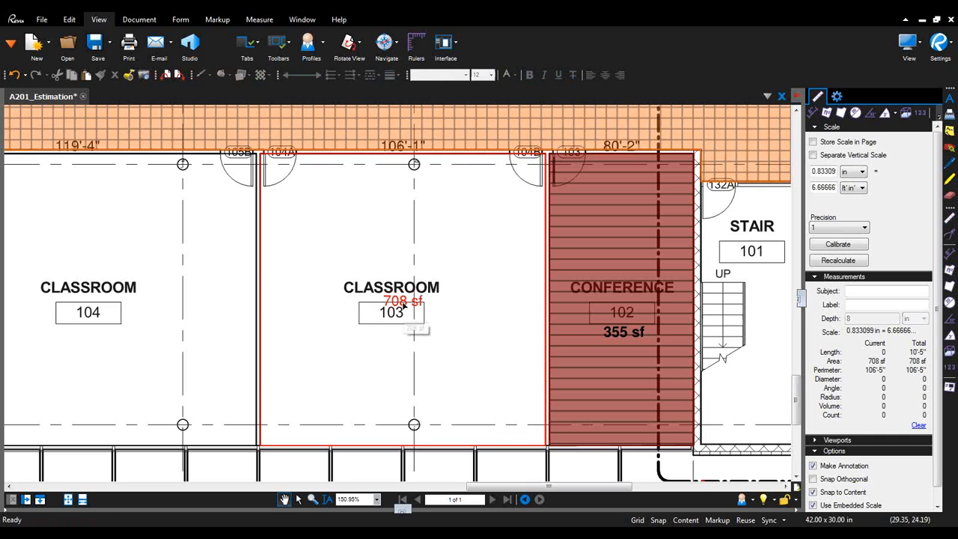
{"action": "left_click_drag", "start_coordinate": [404, 306], "coordinate": [419, 252]}
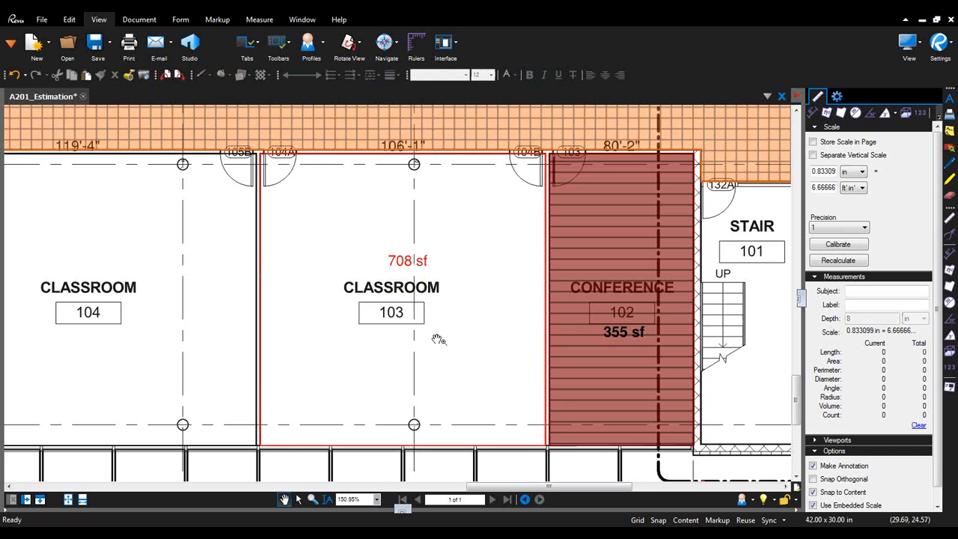
- Show the markups list, select Classroom 103's area measurement and set its depth to 10 in
{"action": "left_click", "coordinate": [411, 509]}
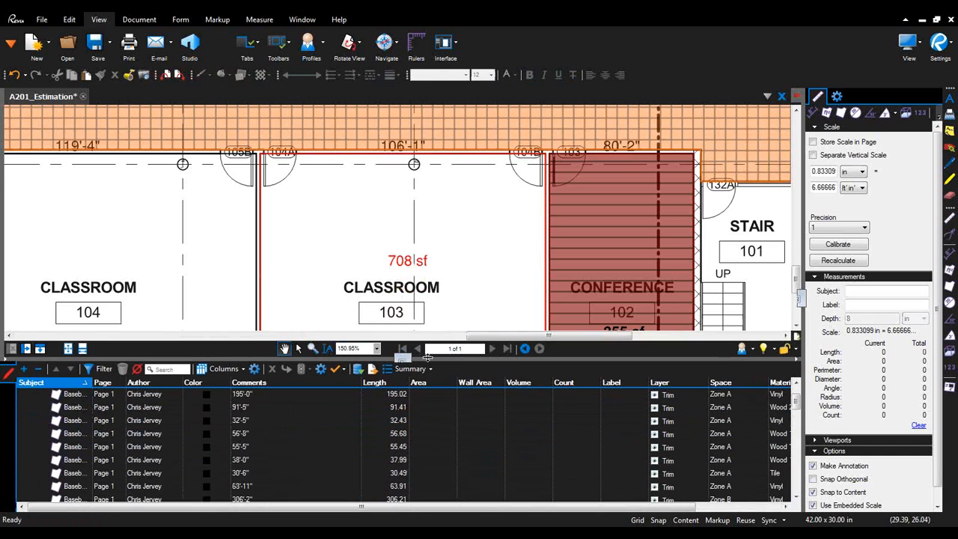
{"action": "left_click", "coordinate": [268, 155]}
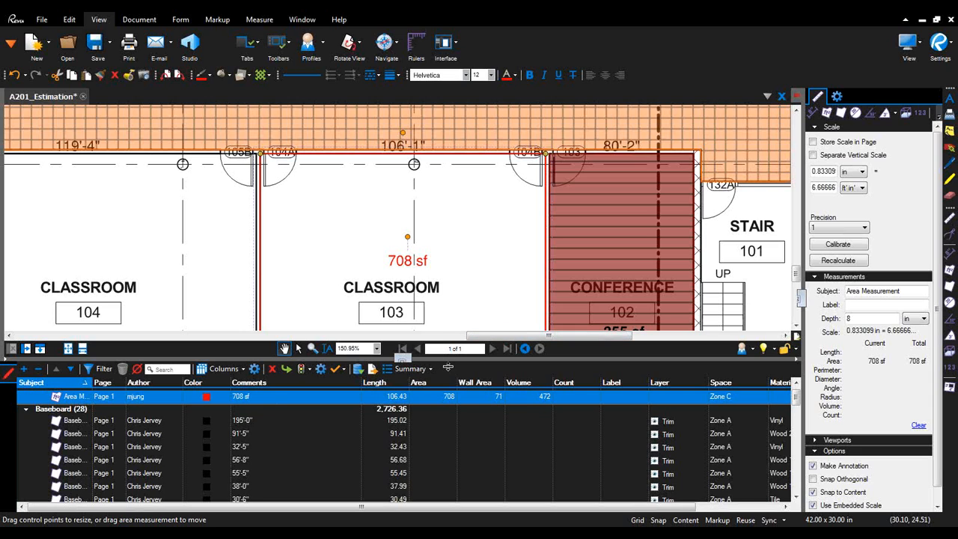
{"action": "left_click_drag", "start_coordinate": [448, 368], "coordinate": [448, 389]}
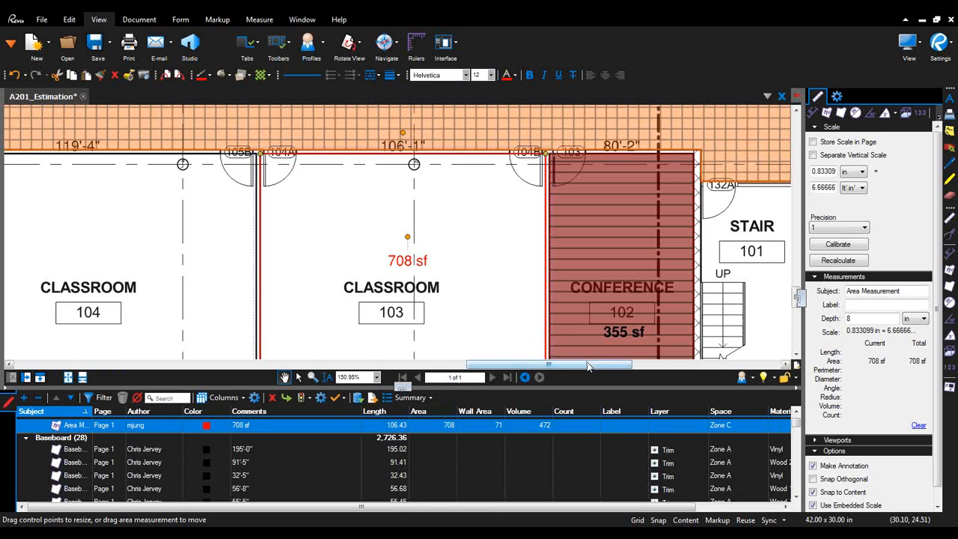
{"action": "left_click", "coordinate": [849, 318]}
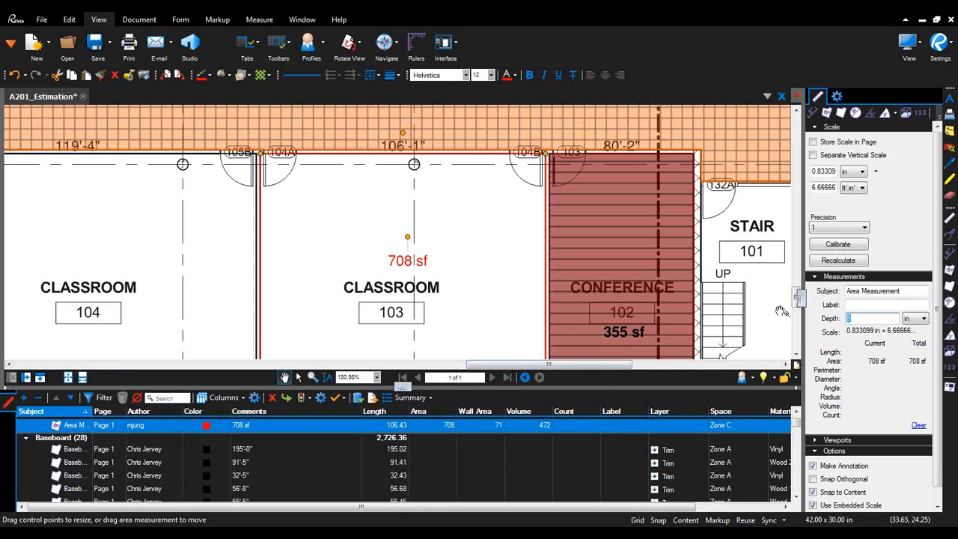
{"action": "type", "text": "1"}
{"action": "key", "text": "Return"}
- Enlarge the markups list, hiding the measurement properties, and collapse the Baseboard, Carpet and Concrete categories
{"action": "left_click", "coordinate": [801, 299]}
{"action": "left_click_drag", "start_coordinate": [501, 388], "coordinate": [519, 301]}
{"action": "left_click", "coordinate": [26, 362]}
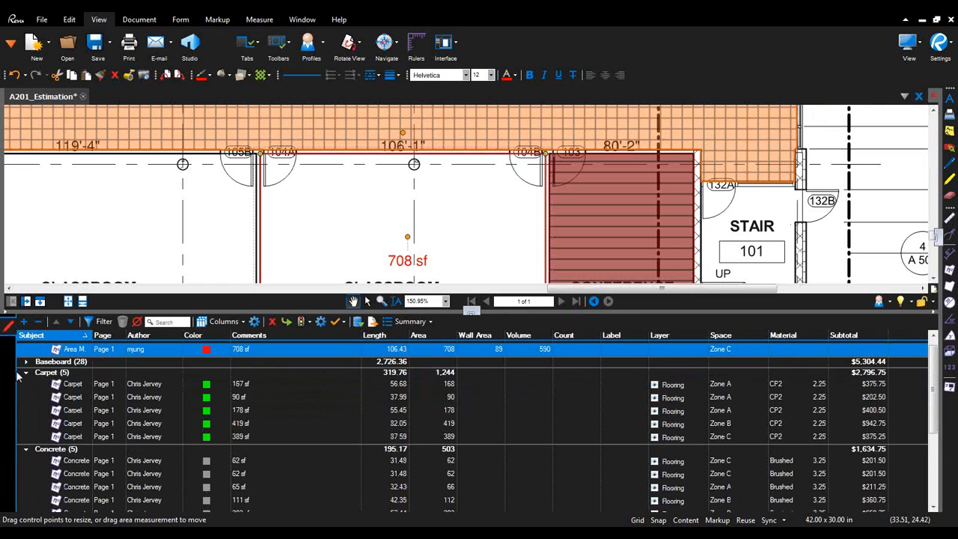
{"action": "left_click", "coordinate": [26, 373]}
{"action": "left_click", "coordinate": [26, 373]}
{"action": "left_click", "coordinate": [26, 372]}
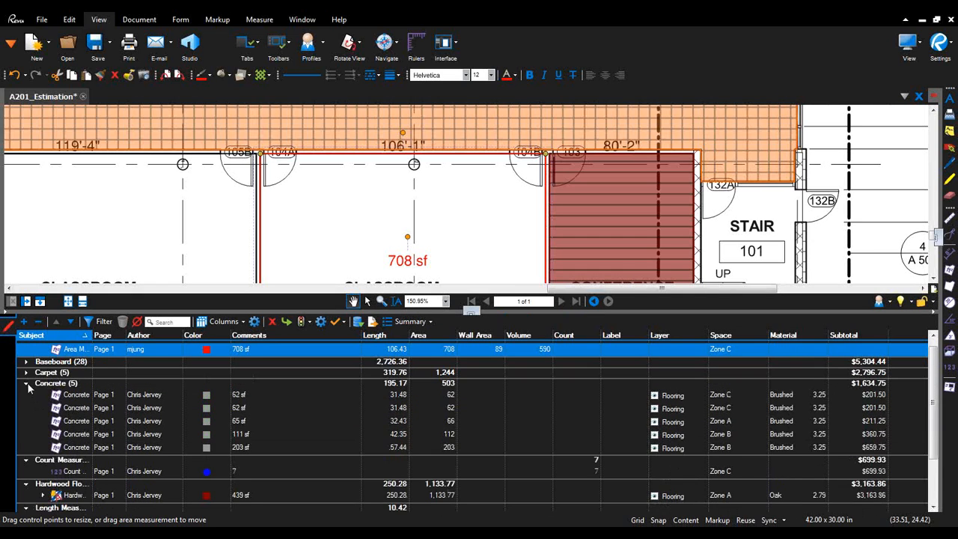
{"action": "left_click", "coordinate": [26, 383]}
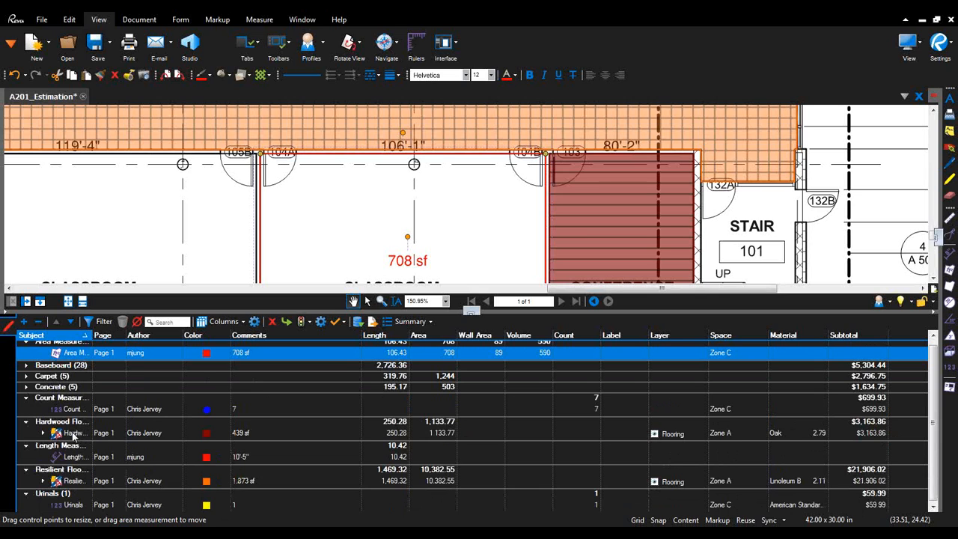
- Group the Hardwood Flooring and Resilient Flooring entries together in the markups list
{"action": "left_click", "coordinate": [72, 437]}
{"action": "left_click", "coordinate": [43, 435]}
{"action": "left_click", "coordinate": [43, 435]}
{"action": "left_click", "coordinate": [45, 481]}
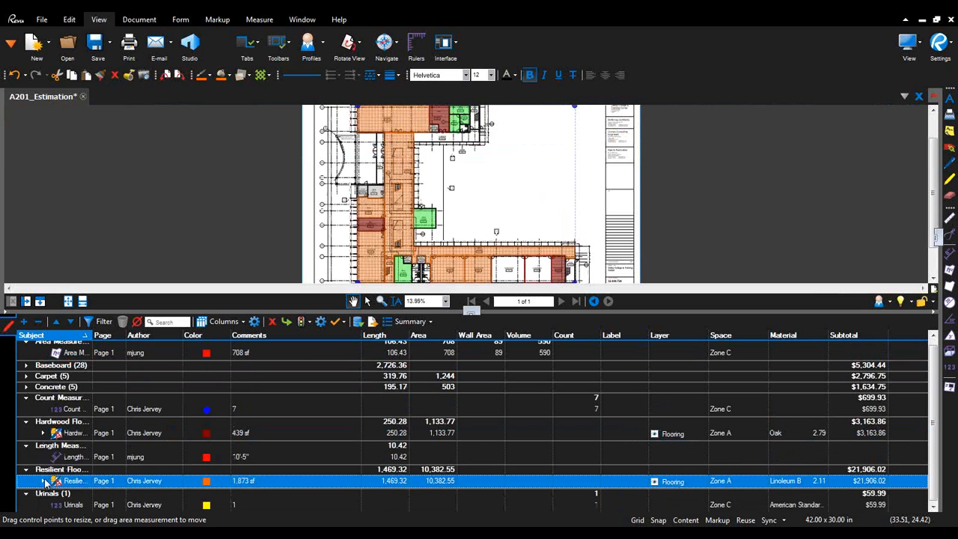
{"action": "left_click", "coordinate": [42, 482]}
{"action": "left_click", "coordinate": [42, 482]}
{"action": "left_click", "coordinate": [66, 433], "text": "ctrl"}
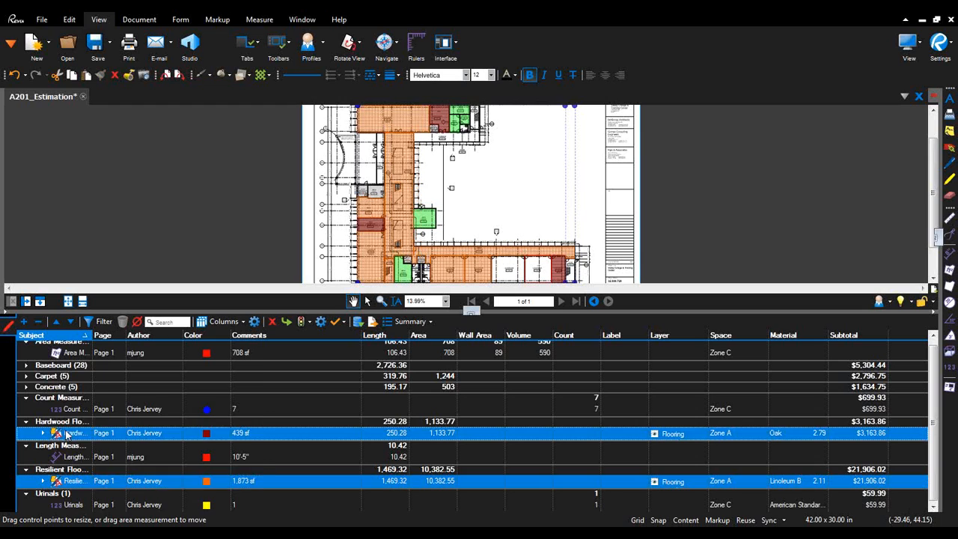
{"action": "right_click", "coordinate": [66, 433]}
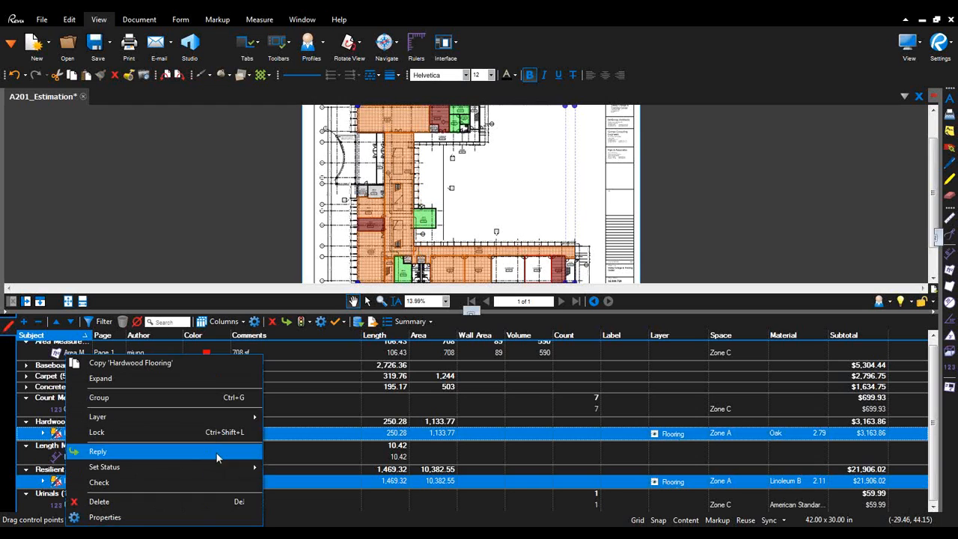
{"action": "left_click", "coordinate": [188, 400]}
{"action": "scroll", "coordinate": [215, 428], "scroll_direction": "down", "scroll_amount": 10}
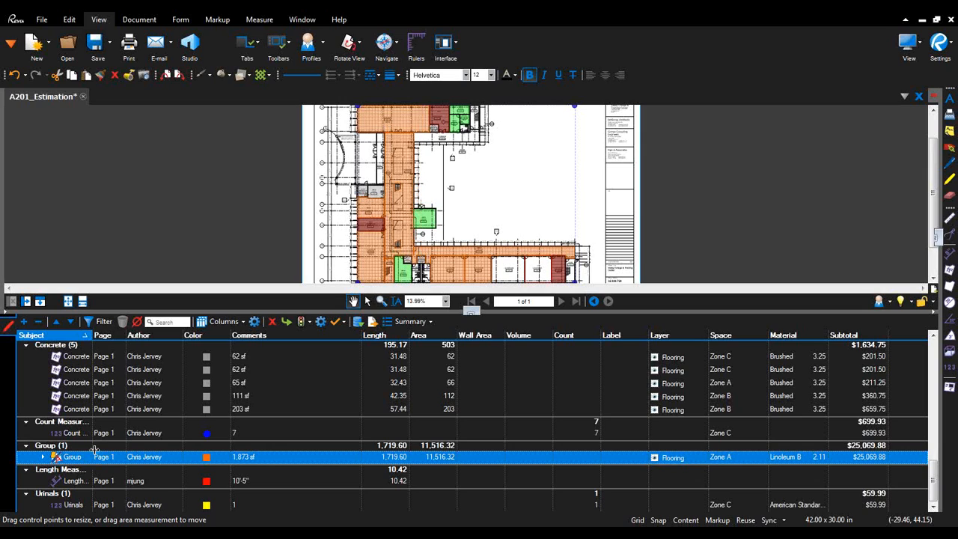
- Rename the combined group Flooring in a widened Subject column and expand it
{"action": "left_click_drag", "start_coordinate": [89, 334], "coordinate": [176, 335]}
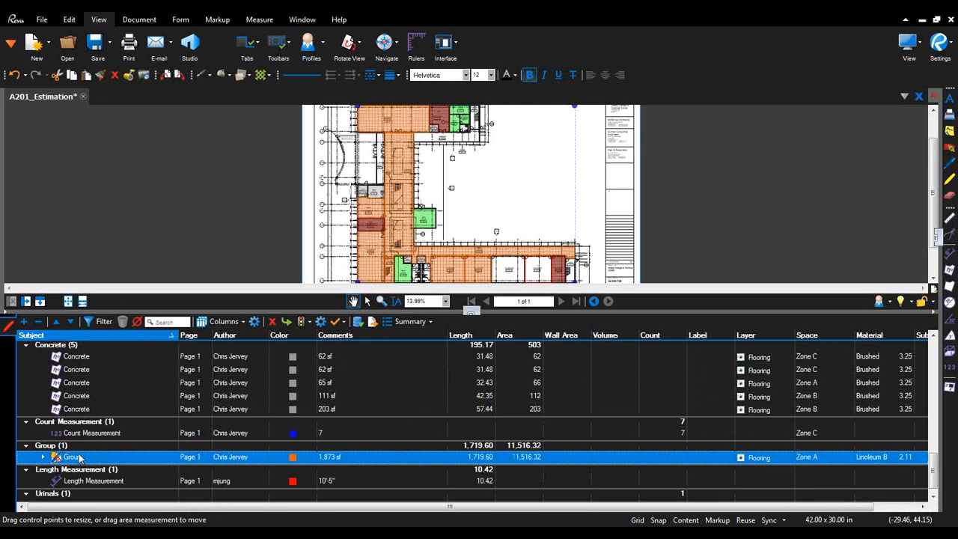
{"action": "left_click", "coordinate": [78, 458]}
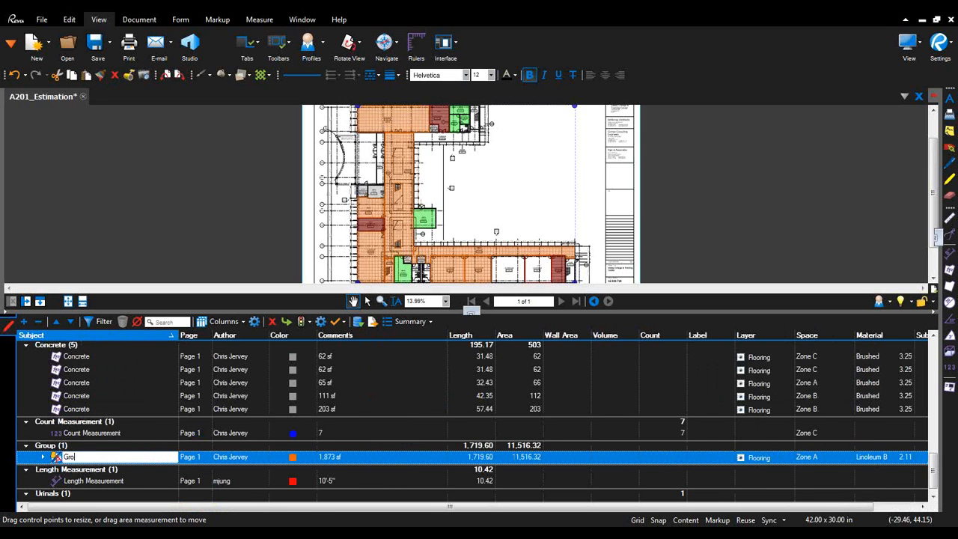
{"action": "left_click", "coordinate": [42, 460]}
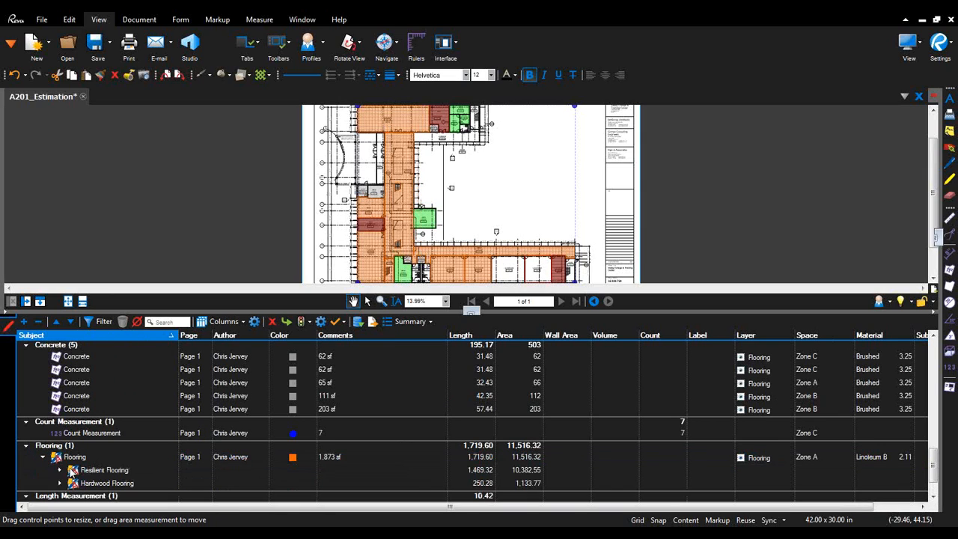
- Expand the Resilient Flooring and Hardwood Flooring subgroups to list their individual area measurements
{"action": "left_click", "coordinate": [94, 470]}
{"action": "left_click", "coordinate": [59, 470]}
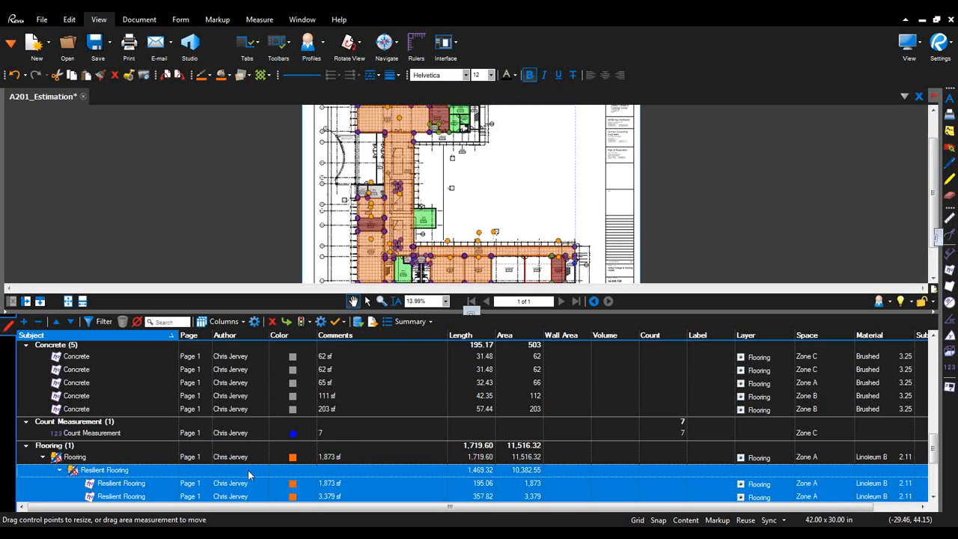
{"action": "scroll", "coordinate": [247, 477], "scroll_direction": "down", "scroll_amount": 4}
{"action": "left_click", "coordinate": [59, 446]}
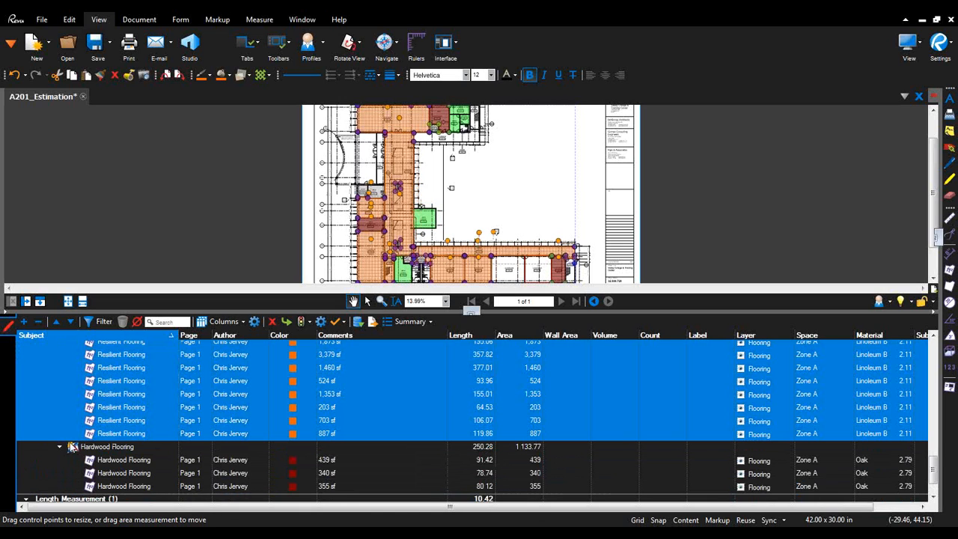
- Examine the layer choices available for the 439 sf Hardwood Flooring measurement
{"action": "left_click", "coordinate": [259, 474]}
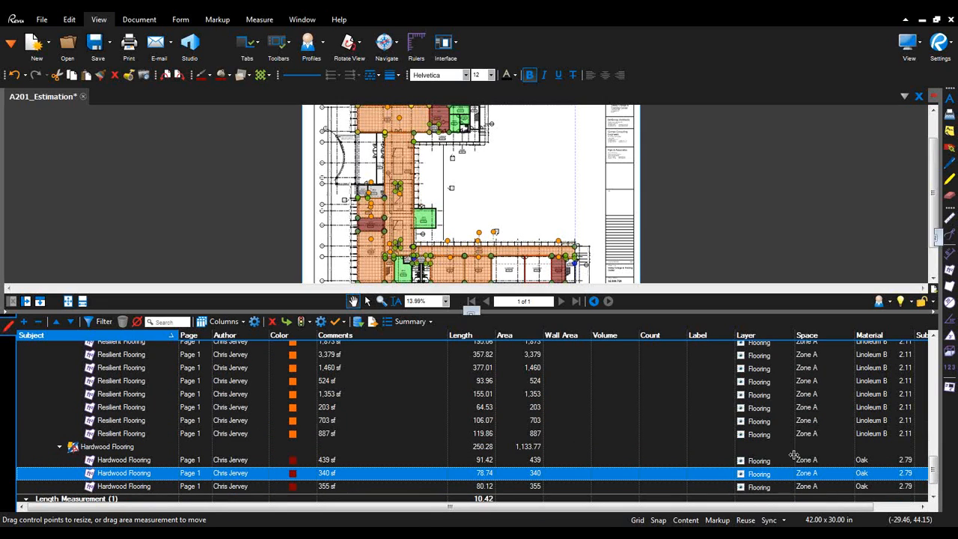
{"action": "left_click", "coordinate": [769, 463]}
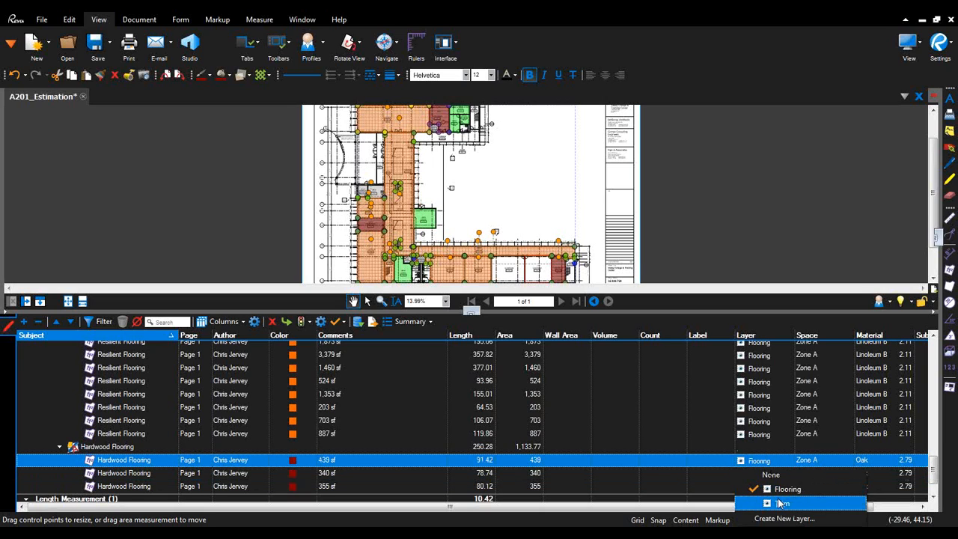
{"action": "left_click", "coordinate": [672, 458]}
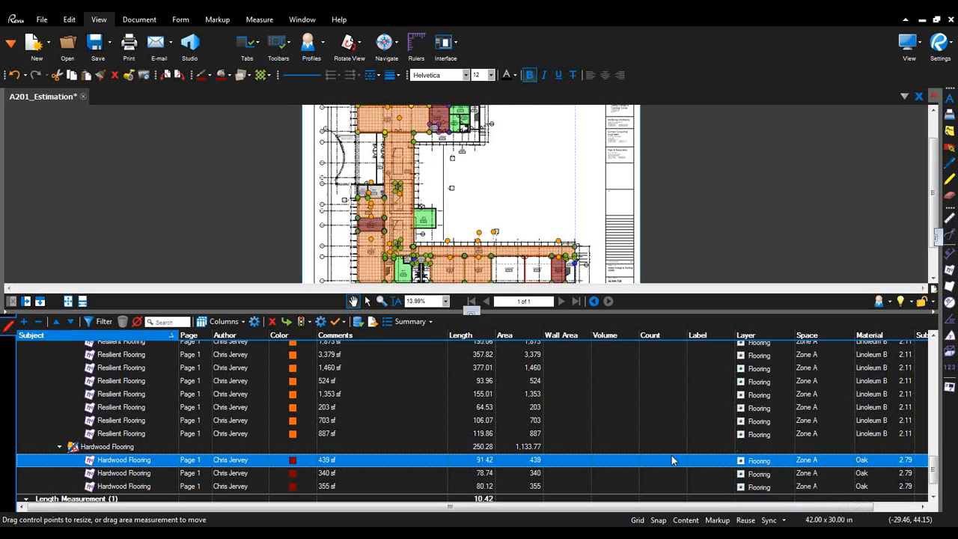
- Set the material of the 340 sf Hardwood Flooring measurement to Walnut and the 355 sf one to Cherry
{"action": "left_click", "coordinate": [886, 463]}
{"action": "left_click", "coordinate": [884, 480]}
{"action": "left_click", "coordinate": [884, 473]}
{"action": "left_click", "coordinate": [883, 473]}
{"action": "left_click", "coordinate": [880, 500]}
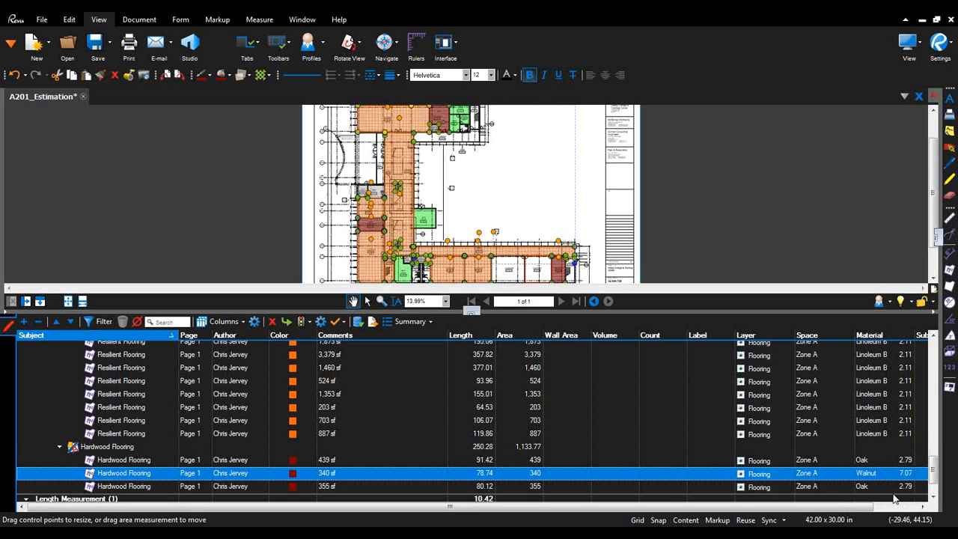
{"action": "left_click", "coordinate": [863, 487]}
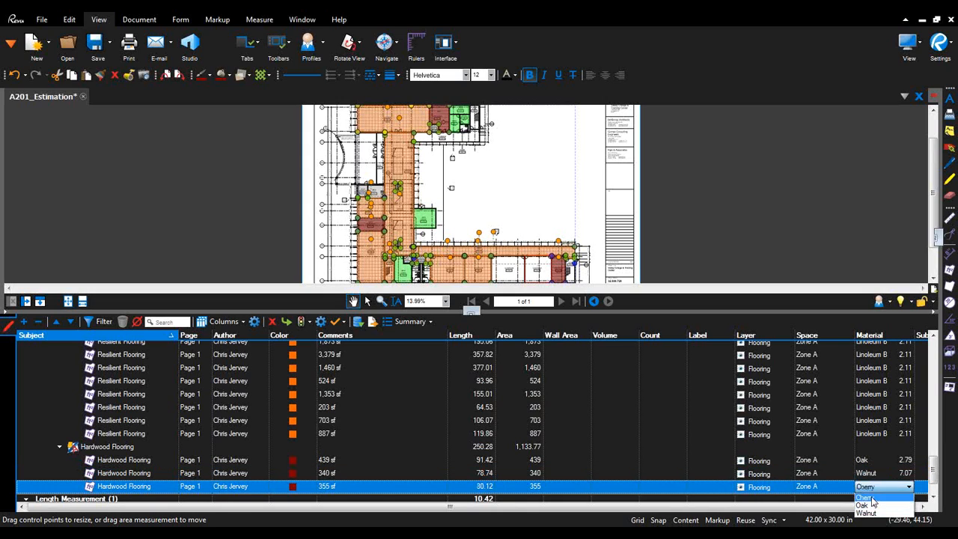
{"action": "left_click", "coordinate": [868, 498]}
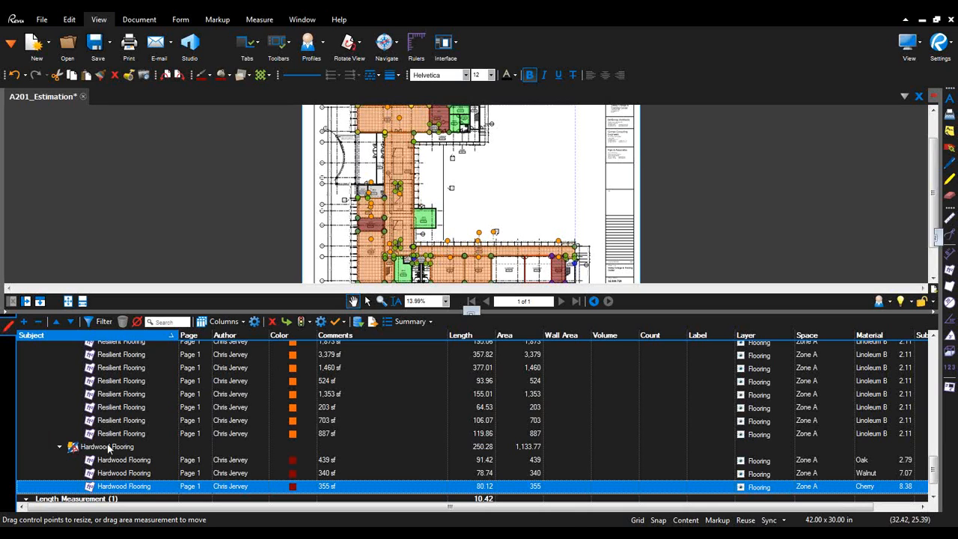
- Collapse the Hardwood Flooring and Resilient Flooring subgroups inside the Flooring group
{"action": "left_click", "coordinate": [60, 447]}
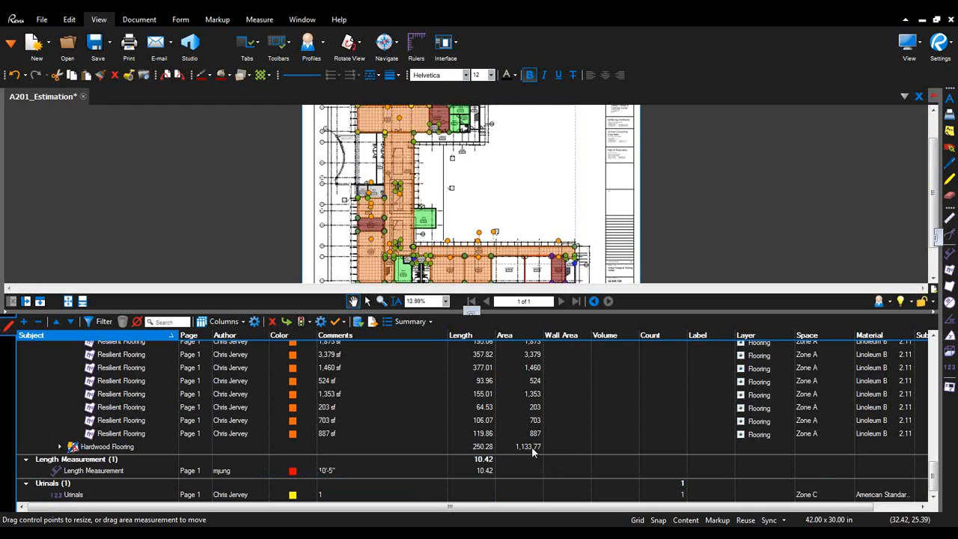
{"action": "scroll", "coordinate": [532, 446], "scroll_direction": "up", "scroll_amount": 7}
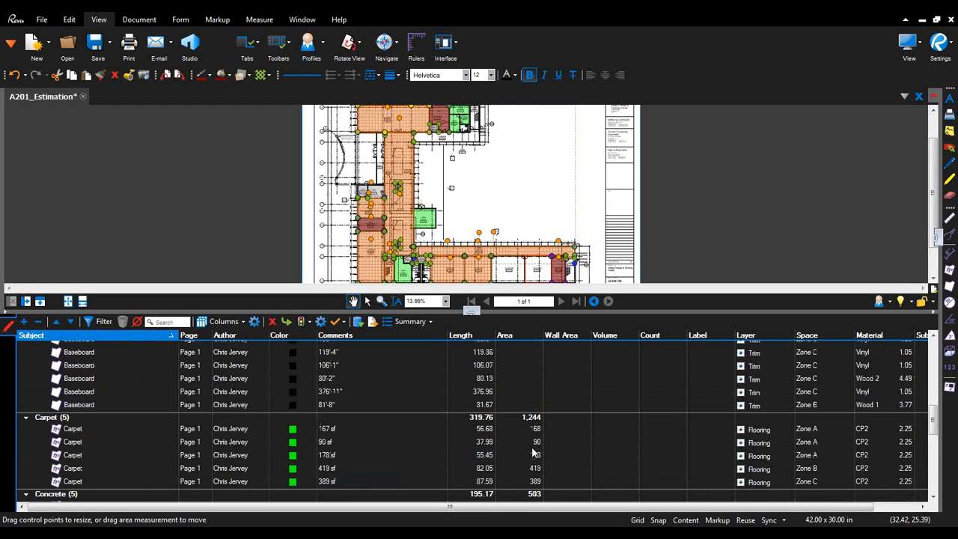
{"action": "scroll", "coordinate": [532, 446], "scroll_direction": "down", "scroll_amount": 4}
{"action": "left_click", "coordinate": [62, 425]}
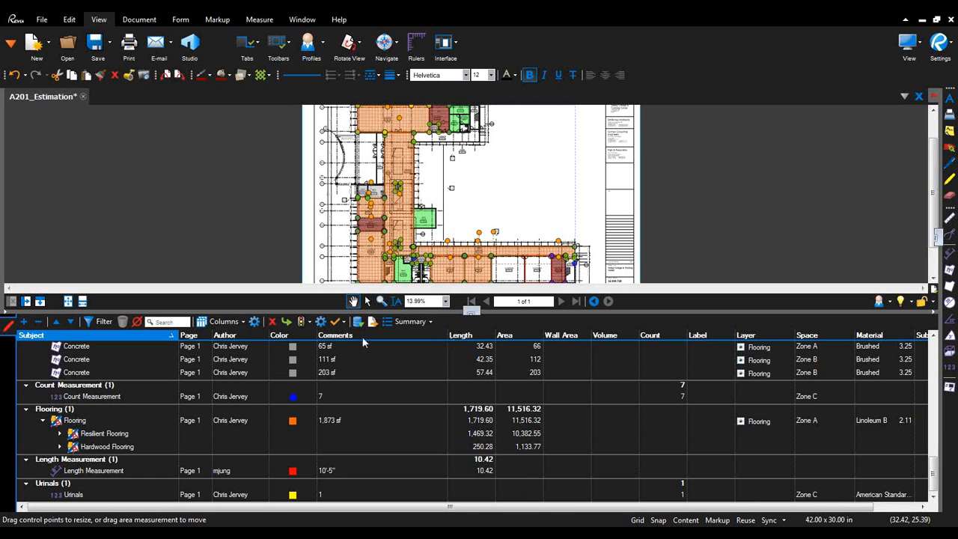
- Add a radius measurement of about 2'-10" inside the toilet room at door 129
{"action": "scroll", "coordinate": [461, 187], "scroll_direction": "up", "scroll_amount": 3}
{"action": "left_click_drag", "start_coordinate": [468, 311], "coordinate": [458, 416]}
{"action": "scroll", "coordinate": [494, 239], "scroll_direction": "up", "scroll_amount": 2}
{"action": "mouse_move", "coordinate": [494, 240]}
{"action": "left_mouse_down"}
{"action": "mouse_move", "coordinate": [532, 236]}
{"action": "mouse_move", "coordinate": [530, 154]}
{"action": "left_mouse_up"}
{"action": "scroll", "coordinate": [493, 245], "scroll_direction": "up", "scroll_amount": 2}
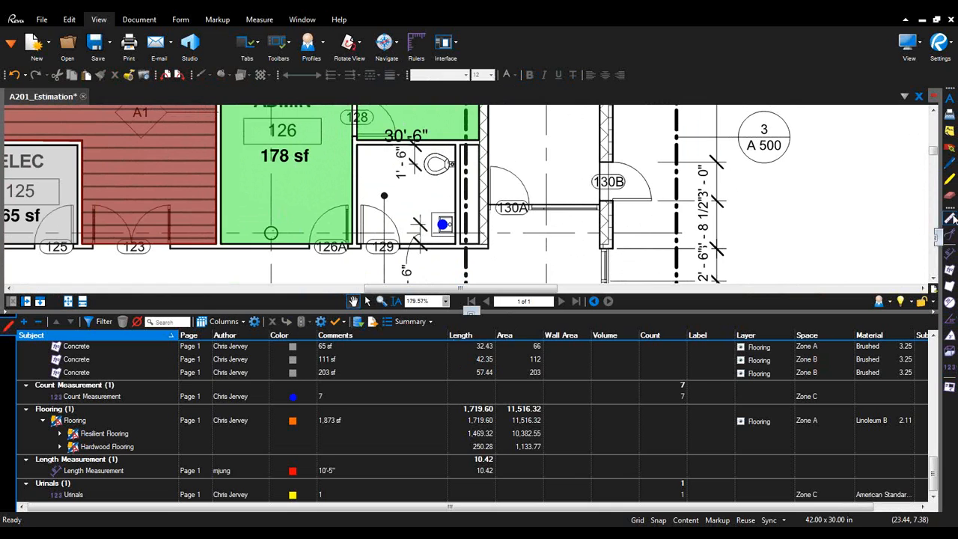
{"action": "mouse_move", "coordinate": [940, 264]}
{"action": "left_mouse_down"}
{"action": "mouse_move", "coordinate": [849, 270]}
{"action": "mouse_move", "coordinate": [748, 308]}
{"action": "mouse_move", "coordinate": [760, 309]}
{"action": "left_mouse_up"}
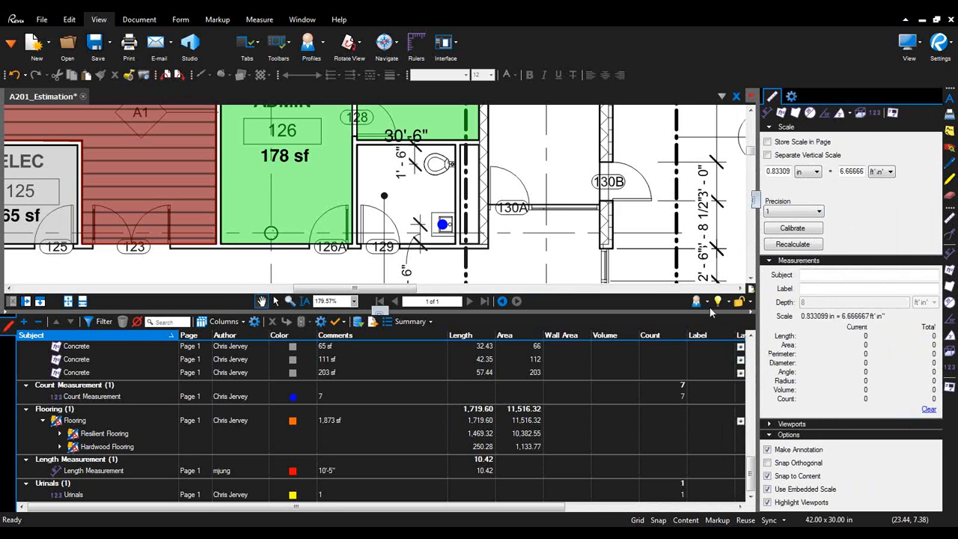
{"action": "left_click", "coordinate": [851, 114]}
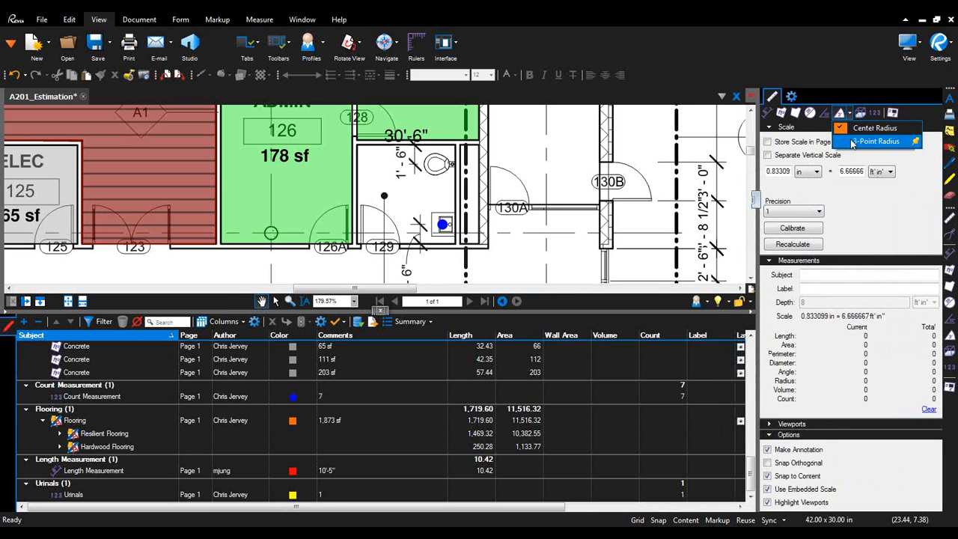
{"action": "left_click", "coordinate": [853, 128]}
{"action": "left_click", "coordinate": [840, 114]}
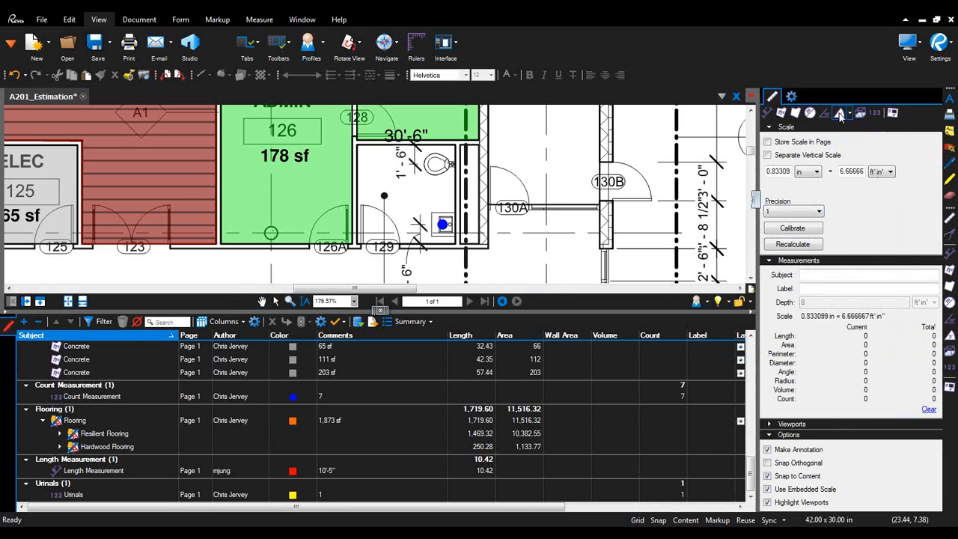
{"action": "left_click", "coordinate": [384, 196]}
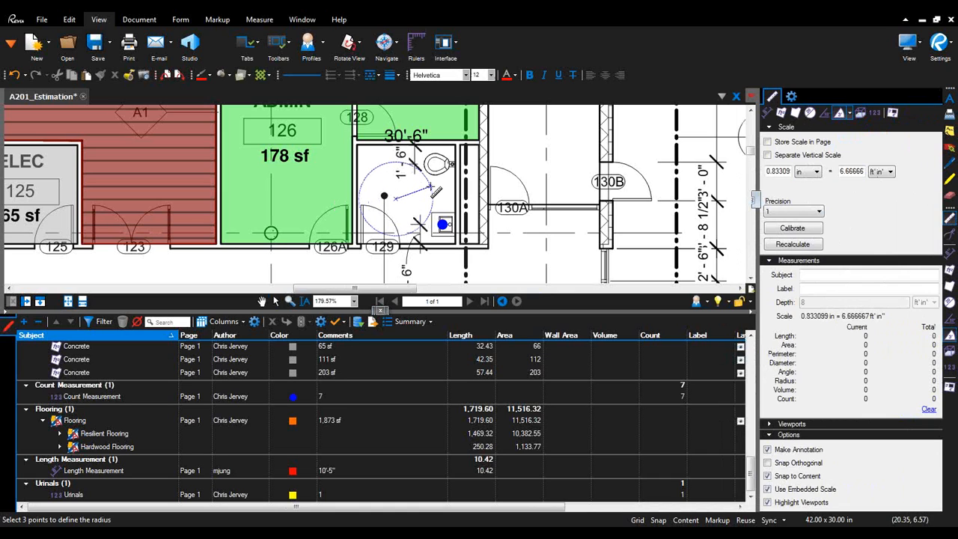
{"action": "left_click", "coordinate": [431, 186]}
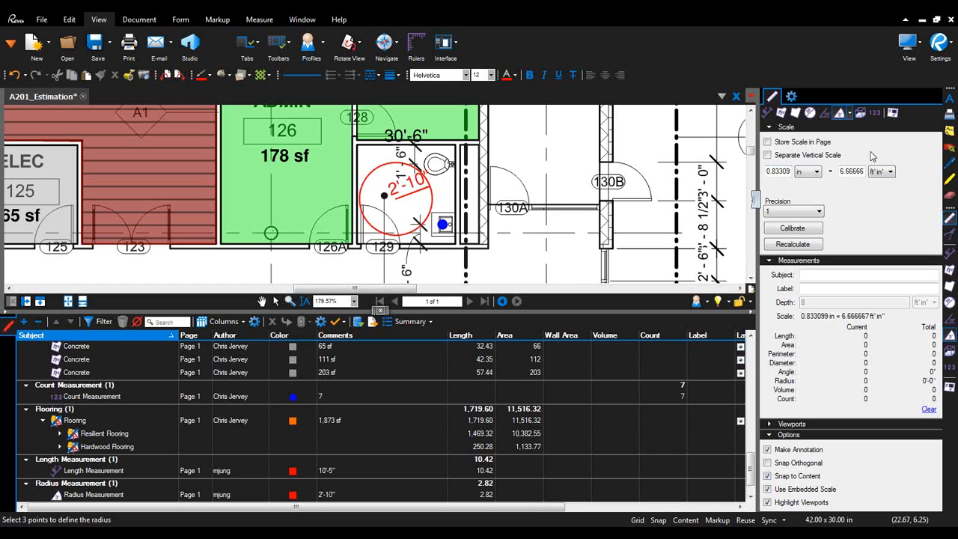
- Add a length measurement of about 1'-6" across the narrow wall cavity beside the toilet room at door 129
{"action": "left_click", "coordinate": [767, 115]}
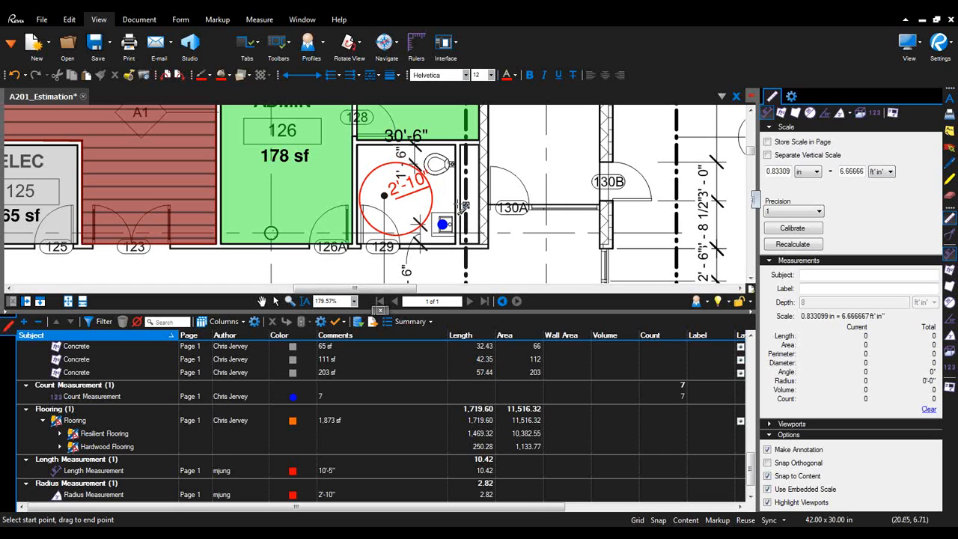
{"action": "left_click_drag", "start_coordinate": [476, 209], "coordinate": [480, 200]}
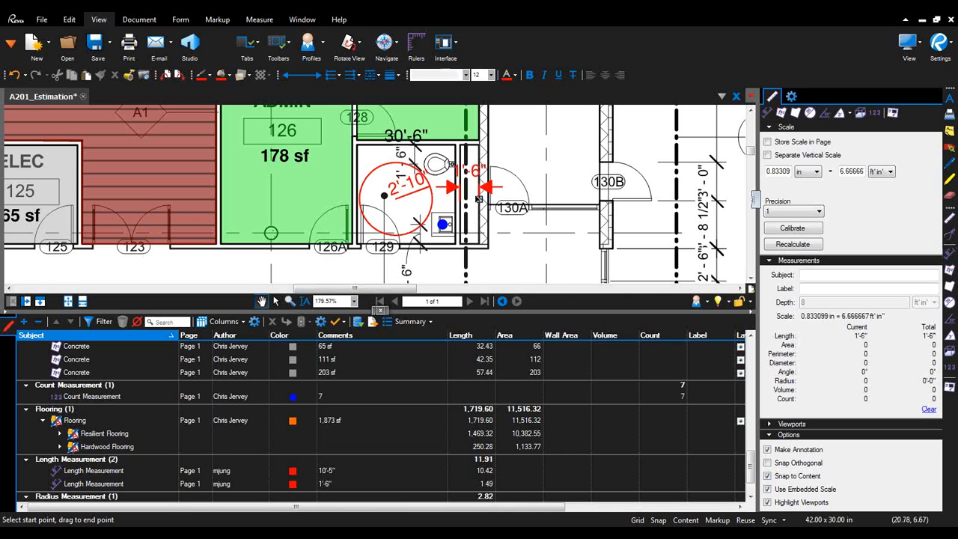
{"action": "key", "text": "Escape"}
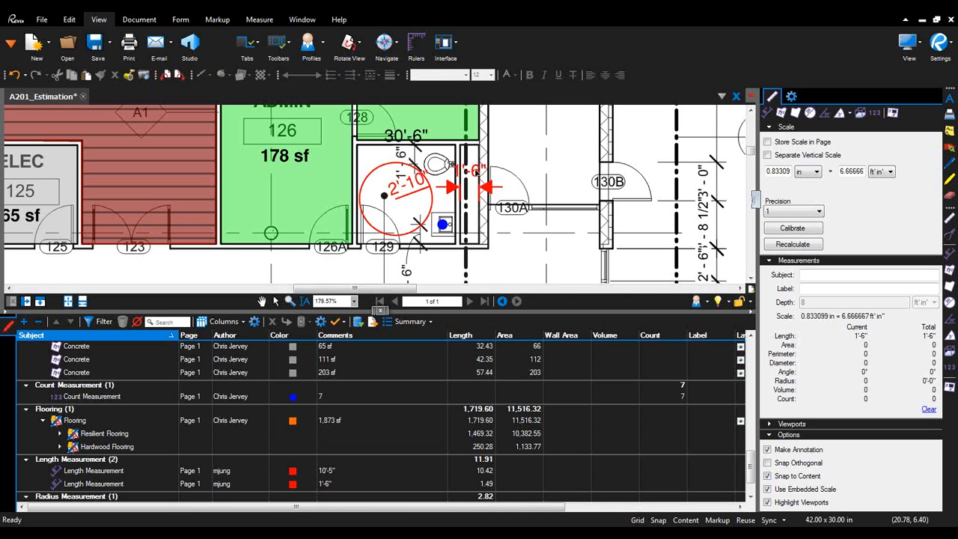
- Move the wall cavity measurement's label out beside door 130A on a leader and rotate its text to read vertically
{"action": "left_click_drag", "start_coordinate": [475, 171], "coordinate": [543, 163]}
{"action": "left_click", "coordinate": [533, 164]}
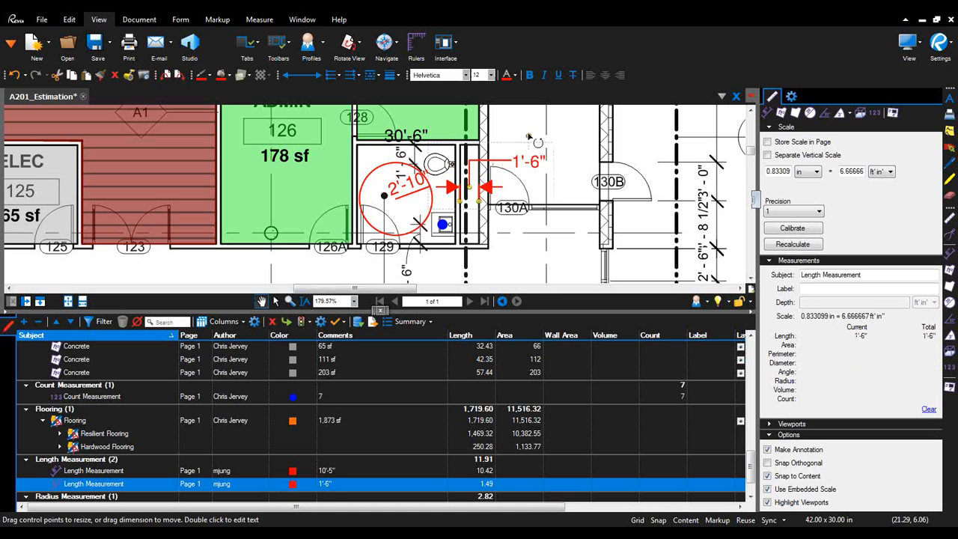
{"action": "left_click_drag", "start_coordinate": [556, 159], "coordinate": [557, 159]}
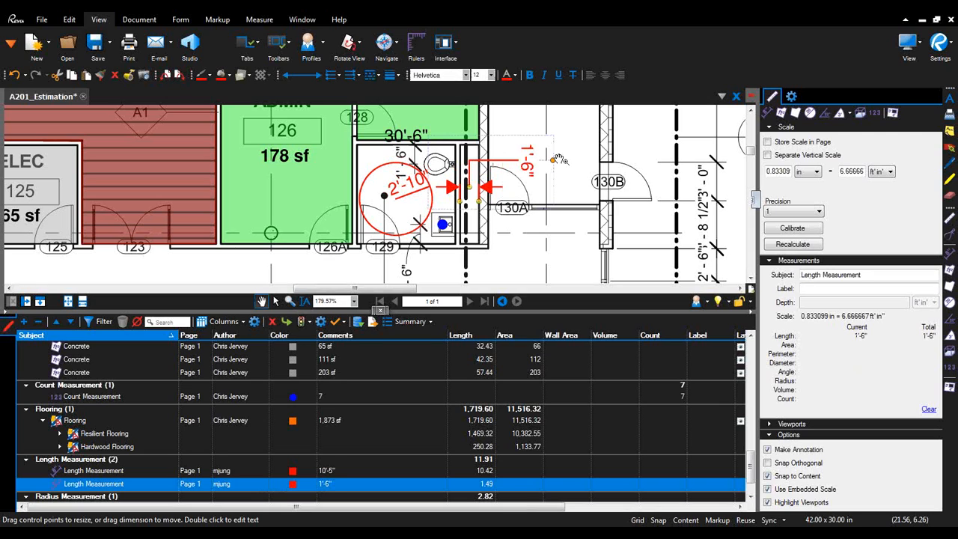
- Export a CSV summary of the markups list for all pages, including totals only, and save it to the Desktop as A201_Estimation
{"action": "left_click", "coordinate": [416, 324]}
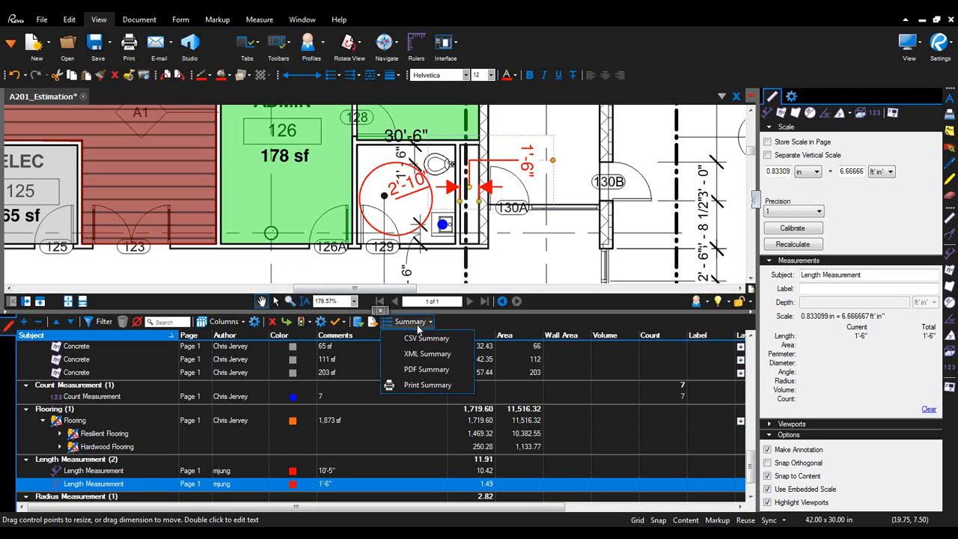
{"action": "left_click", "coordinate": [416, 341]}
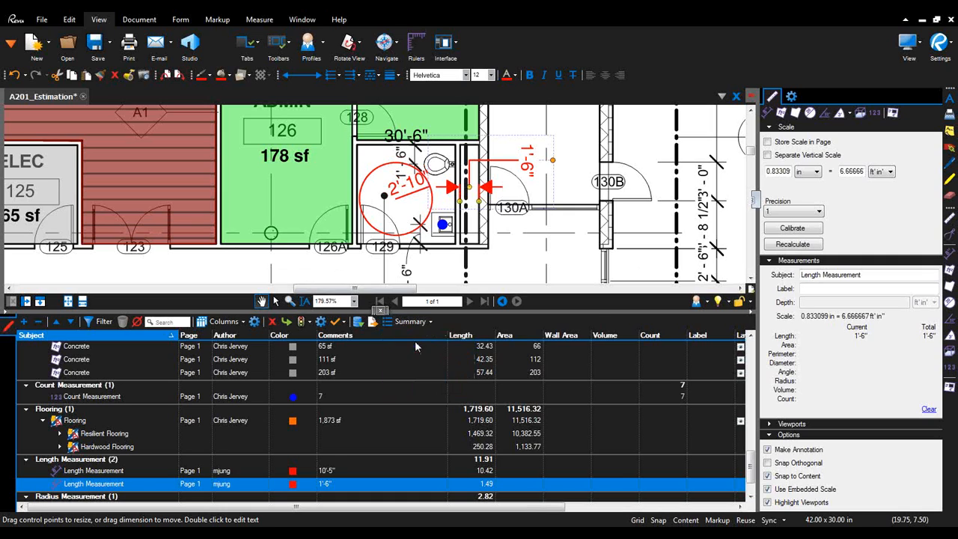
{"action": "left_click", "coordinate": [528, 317]}
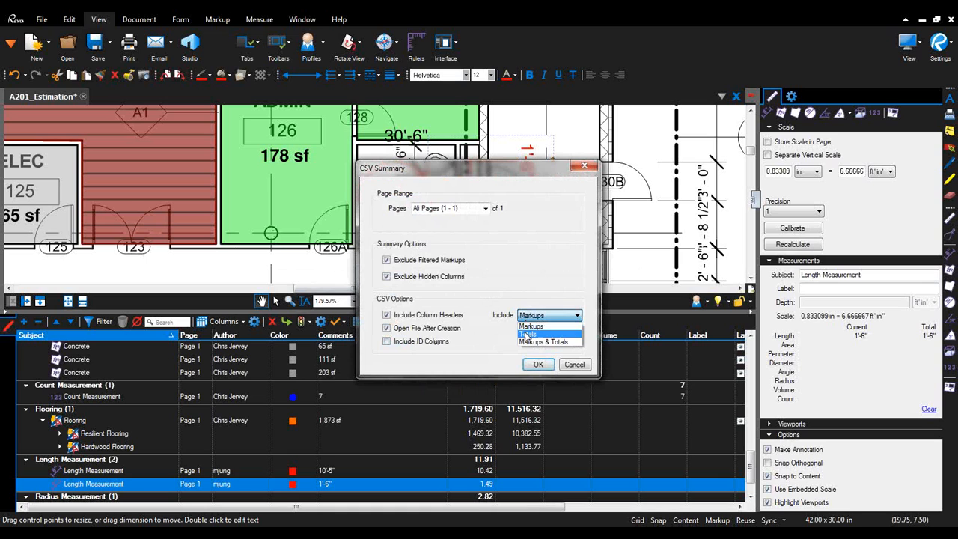
{"action": "left_click", "coordinate": [527, 334]}
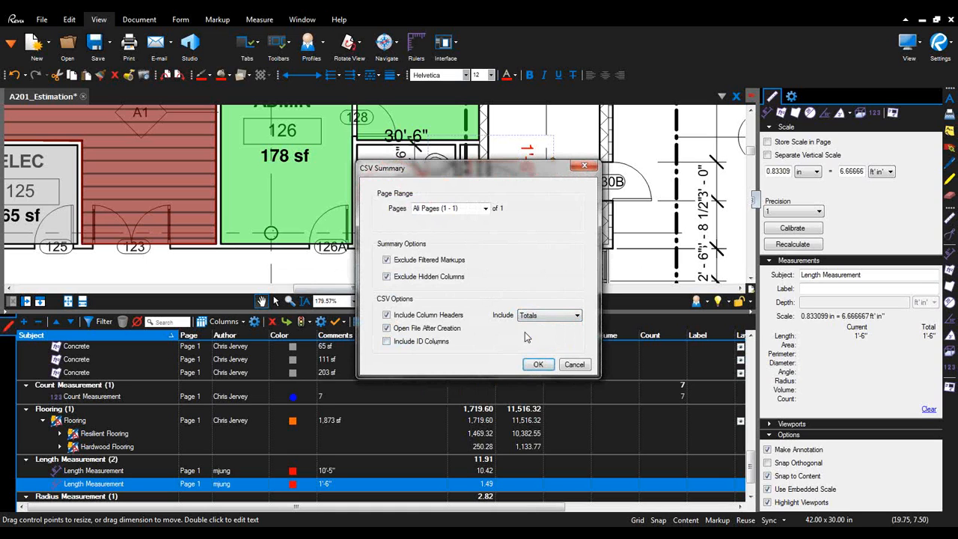
{"action": "left_click", "coordinate": [539, 365]}
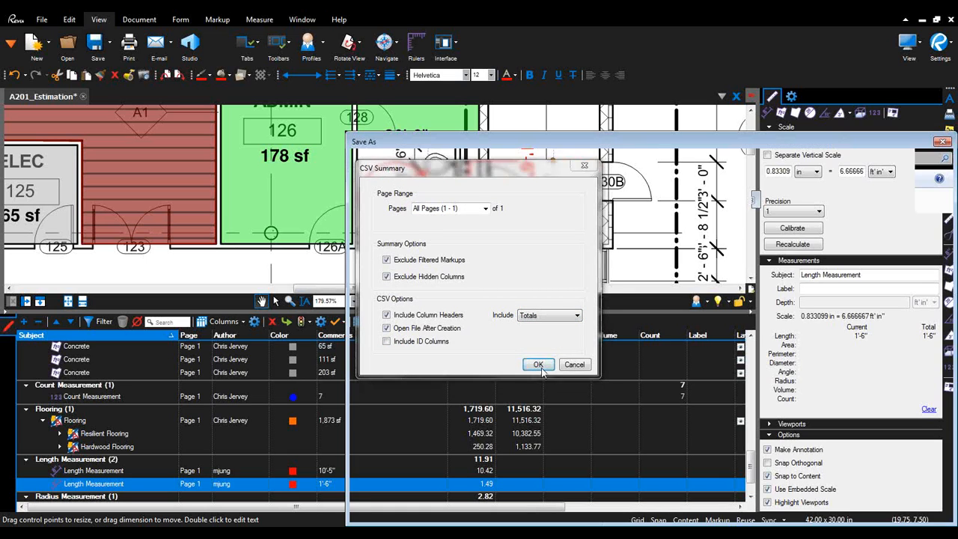
{"action": "left_click", "coordinate": [395, 251]}
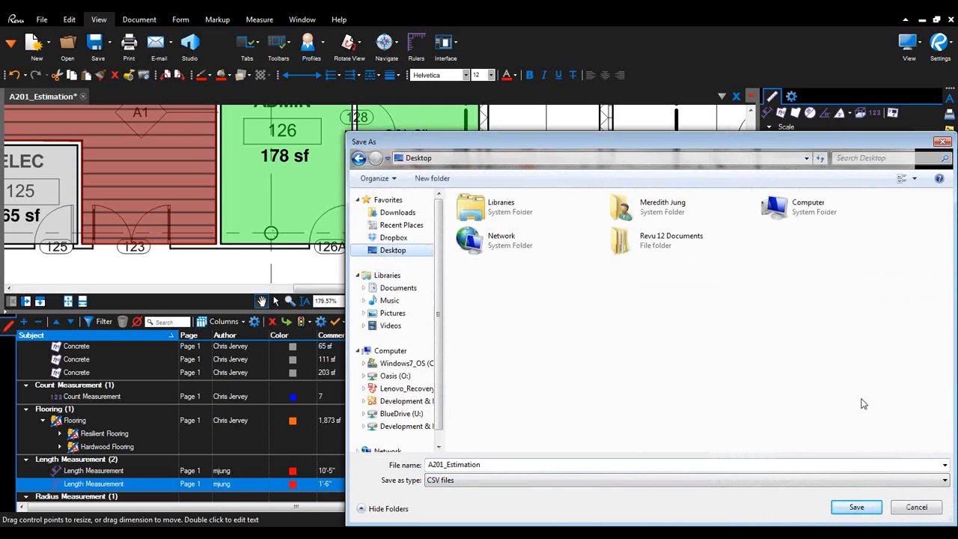
{"action": "left_click", "coordinate": [856, 507]}
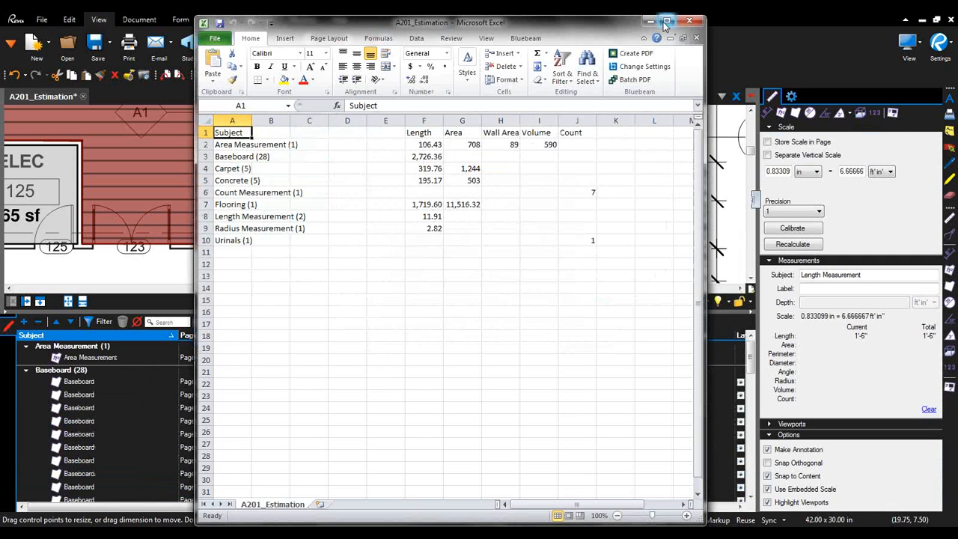
- Auto-fit columns A to O of the exported A201_Estimation spreadsheet in Excel to read the subtotals, and close it without saving
{"action": "left_click", "coordinate": [665, 23]}
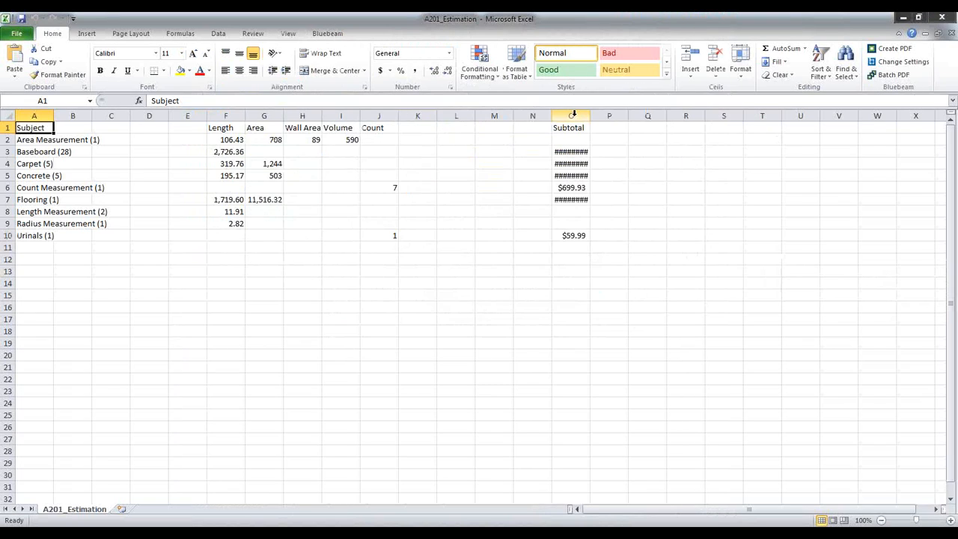
{"action": "left_click_drag", "start_coordinate": [574, 116], "coordinate": [45, 116]}
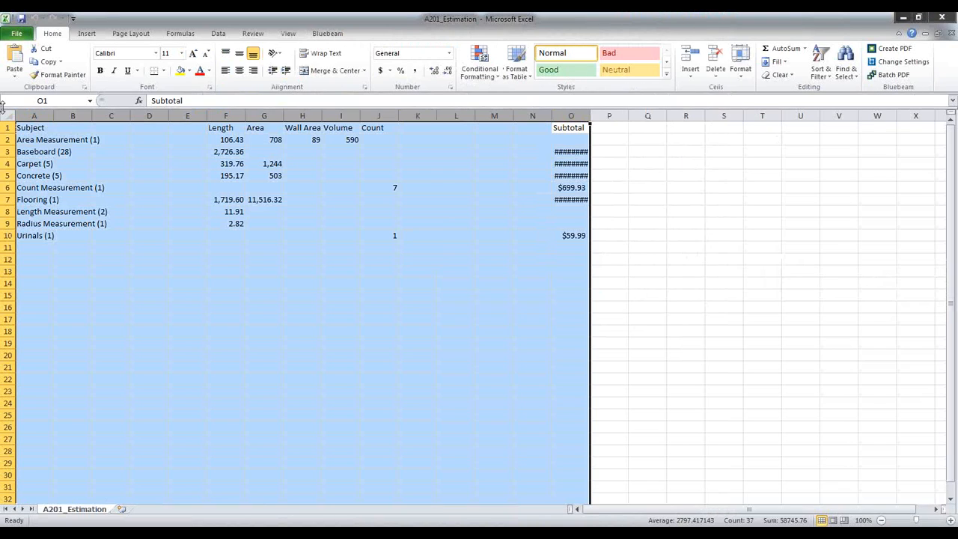
{"action": "double_click", "coordinate": [91, 115]}
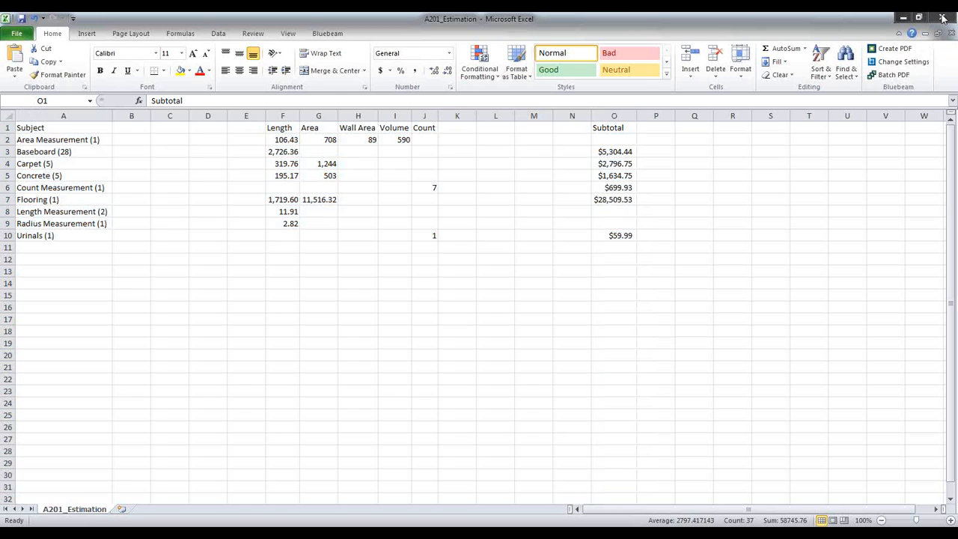
{"action": "left_click", "coordinate": [942, 17]}
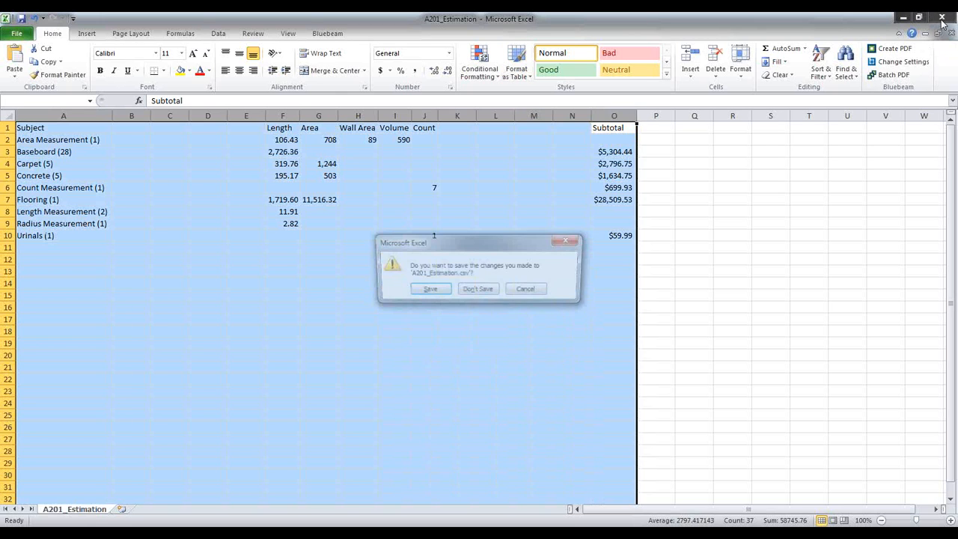
{"action": "left_click", "coordinate": [474, 293]}
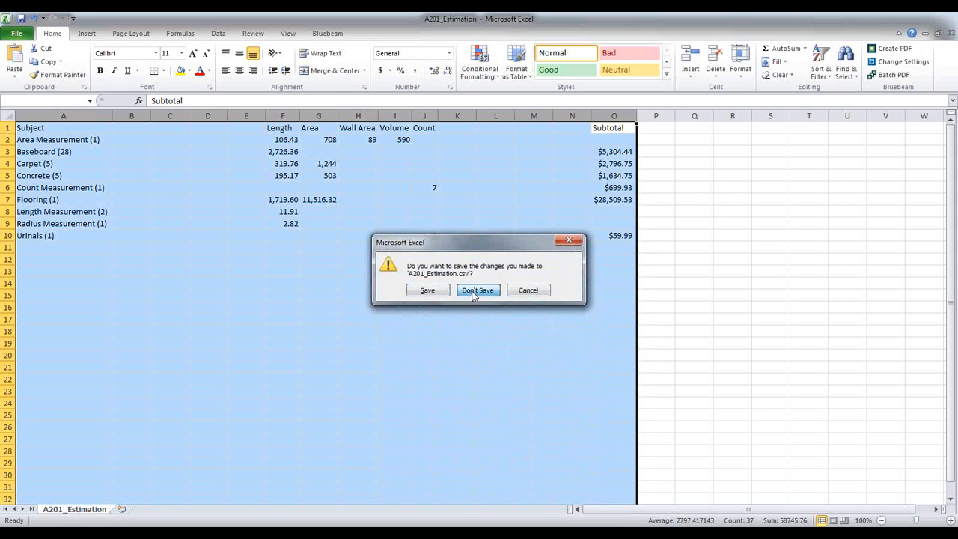
- Shorten the markups list, close the A201_Estimation plan, and open the high speed rail PUBLIC X&Y Scale PDF from the Estimation category
{"action": "left_click_drag", "start_coordinate": [410, 321], "coordinate": [410, 406]}
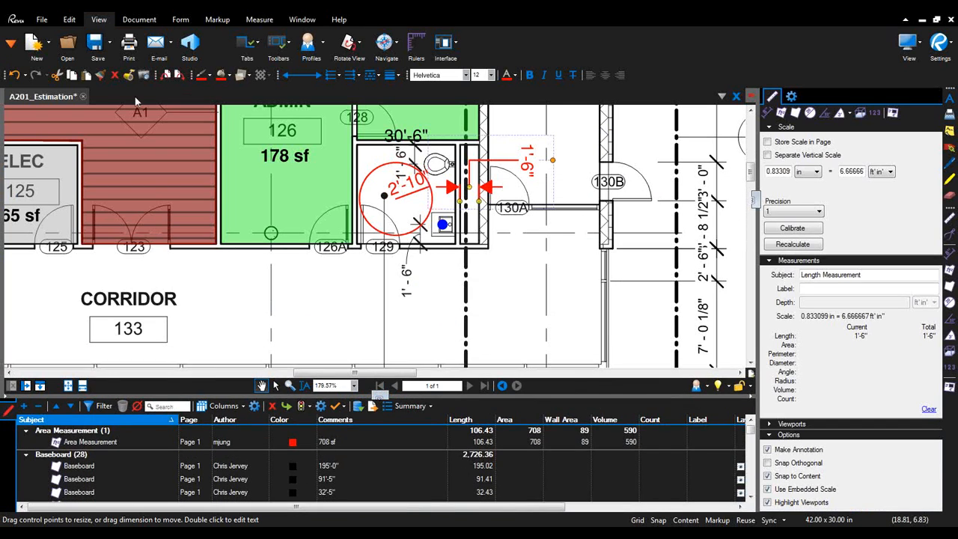
{"action": "left_click", "coordinate": [83, 99]}
{"action": "left_click", "coordinate": [529, 331]}
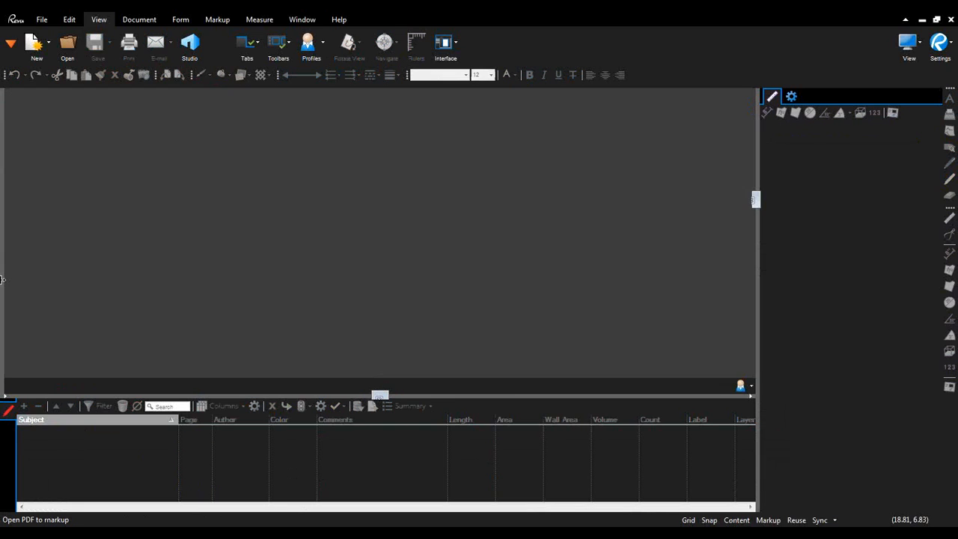
{"action": "left_click_drag", "start_coordinate": [2, 280], "coordinate": [154, 306]}
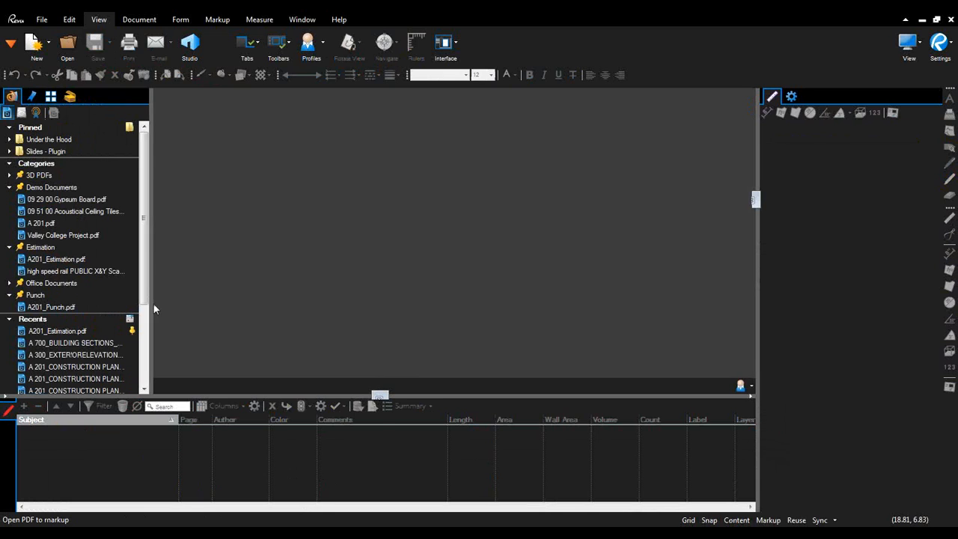
{"action": "left_click", "coordinate": [74, 274]}
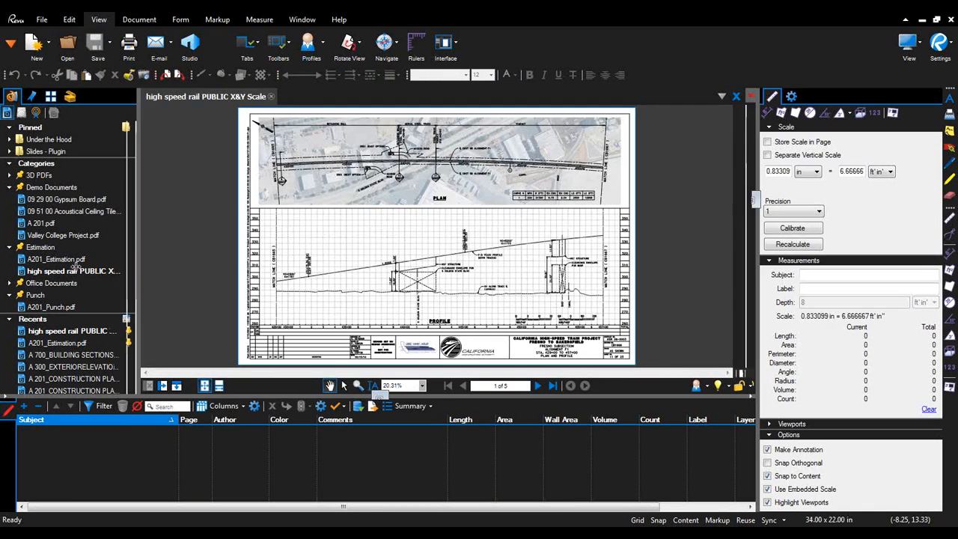
- Enable a separate vertical scale and calibrate the X scale to 100'0" between 0 and 100 on the horizontal scale bar
{"action": "scroll", "coordinate": [554, 325], "scroll_direction": "up", "scroll_amount": 6}
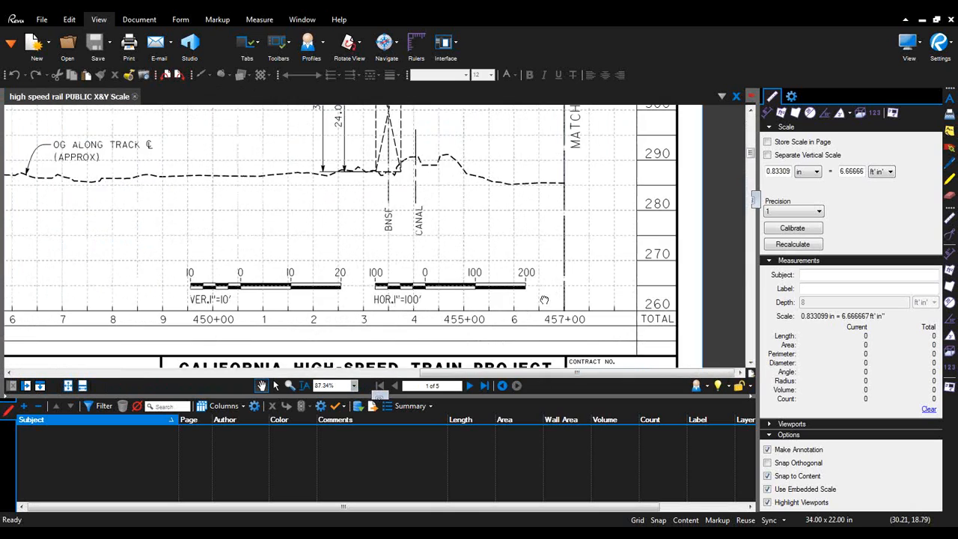
{"action": "scroll", "coordinate": [618, 254], "scroll_direction": "up", "scroll_amount": 4}
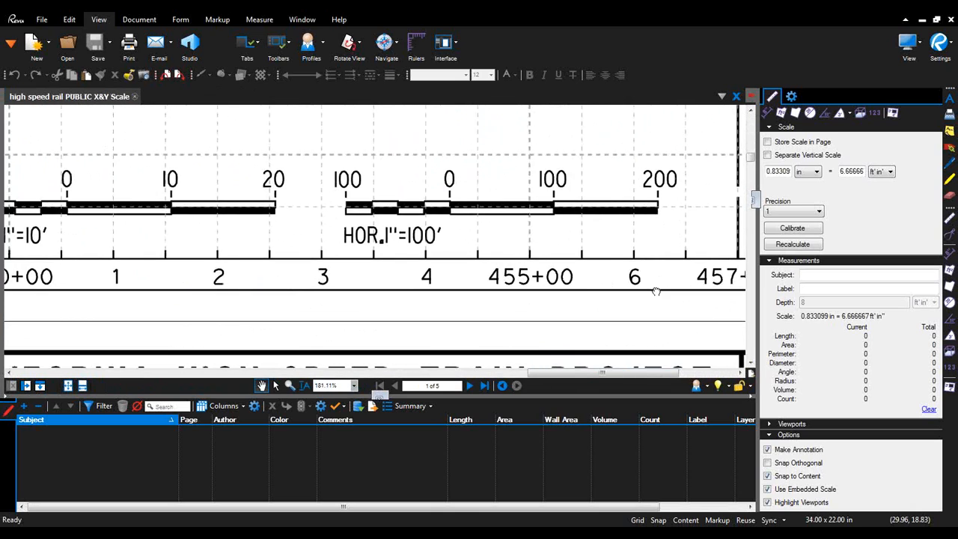
{"action": "left_click_drag", "start_coordinate": [694, 316], "coordinate": [698, 321]}
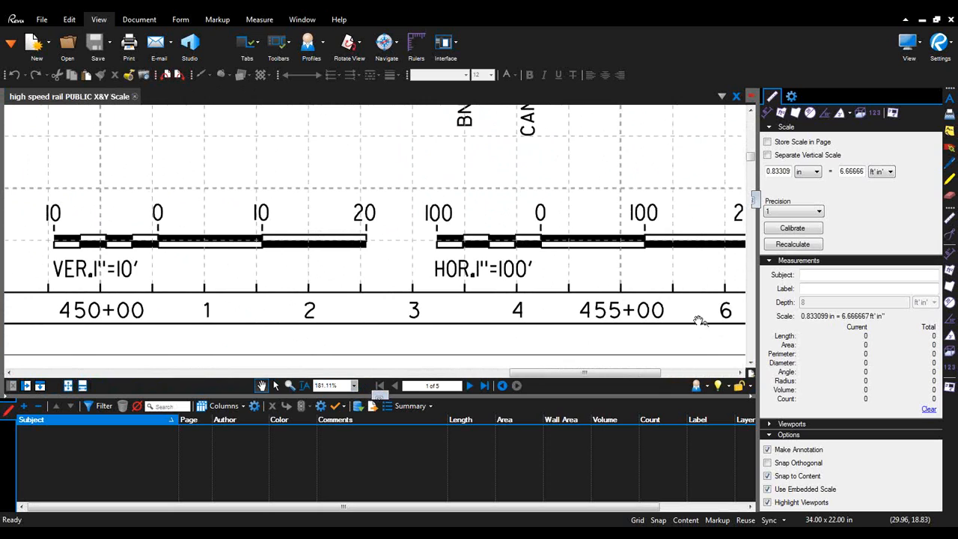
{"action": "left_click", "coordinate": [768, 155]}
{"action": "left_click", "coordinate": [800, 250]}
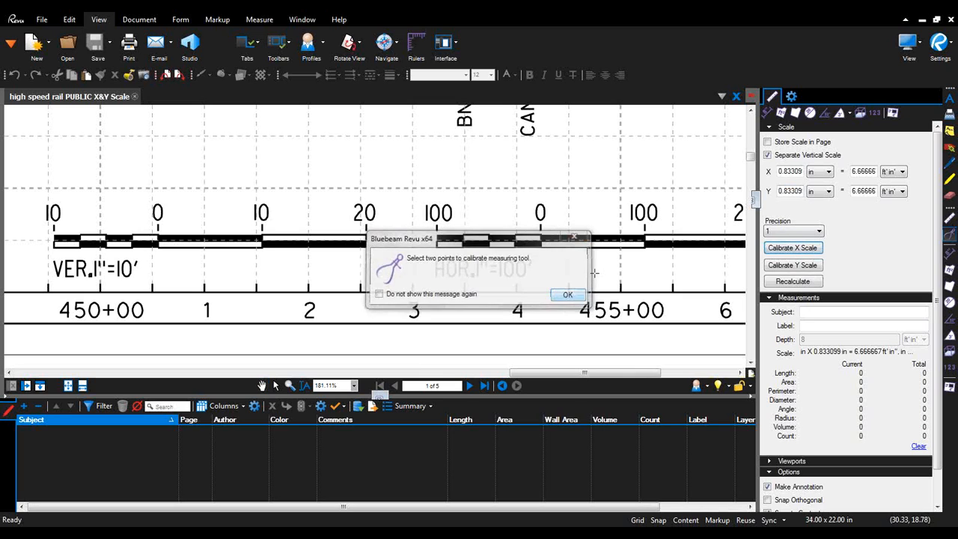
{"action": "left_click", "coordinate": [566, 293]}
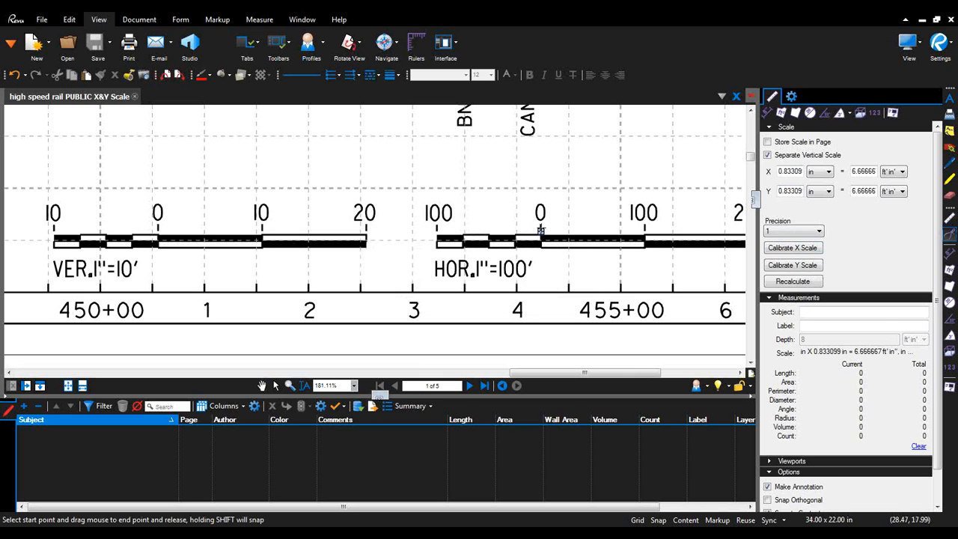
{"action": "left_click_drag", "start_coordinate": [541, 230], "coordinate": [646, 232]}
{"action": "type", "text": "100"}
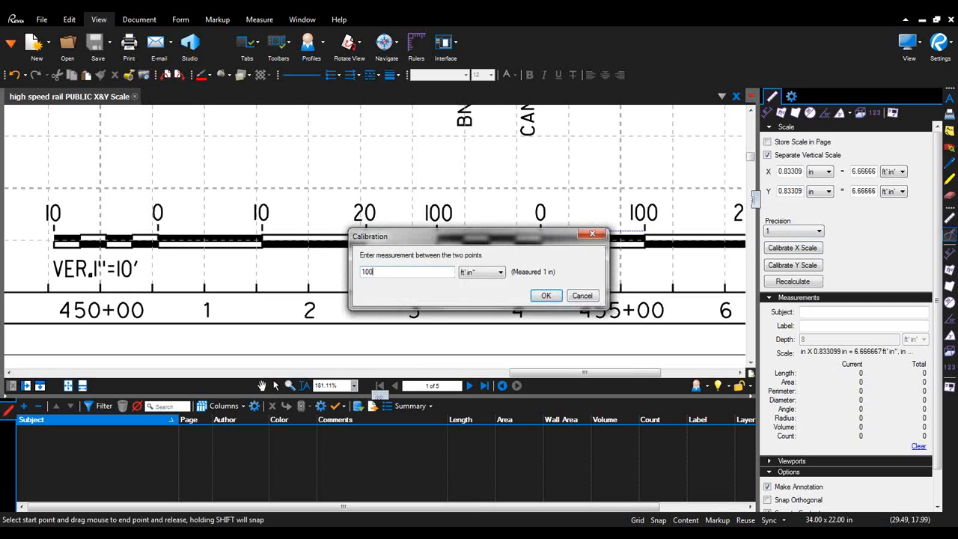
{"action": "type", "text": "'0\""}
{"action": "left_click", "coordinate": [545, 296]}
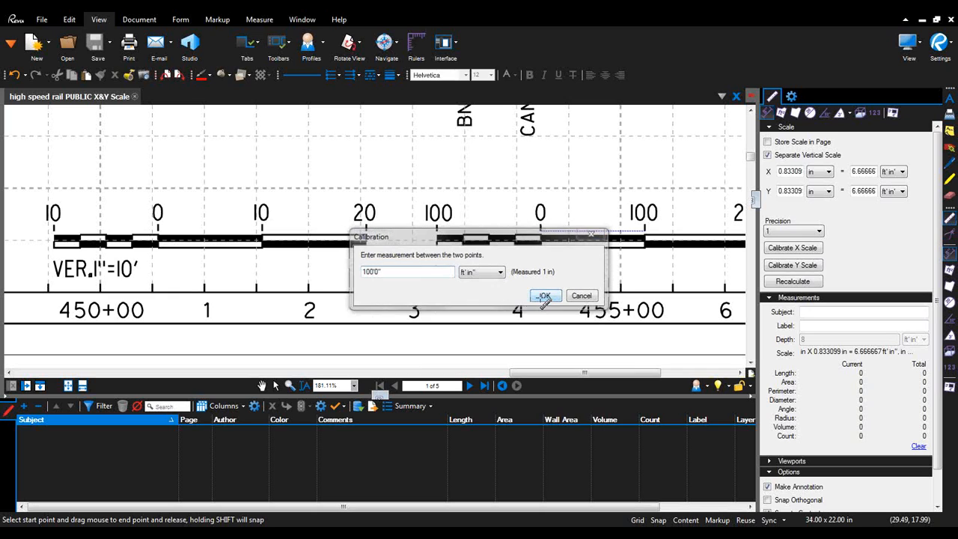
- Calibrate the Y scale to 10'0" between 0 and 10 on the vertical scale bar
{"action": "left_click", "coordinate": [813, 265]}
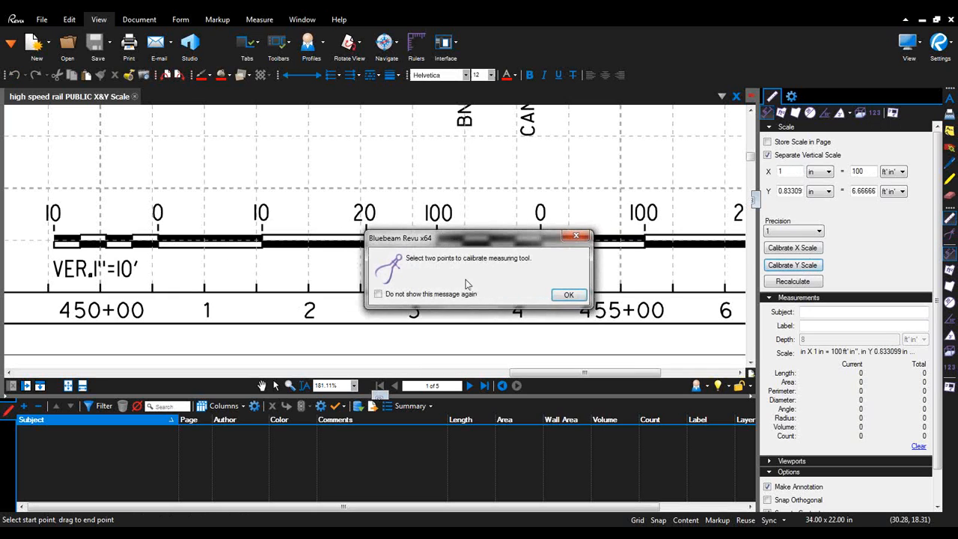
{"action": "left_click", "coordinate": [552, 294]}
{"action": "left_click_drag", "start_coordinate": [158, 233], "coordinate": [268, 239]}
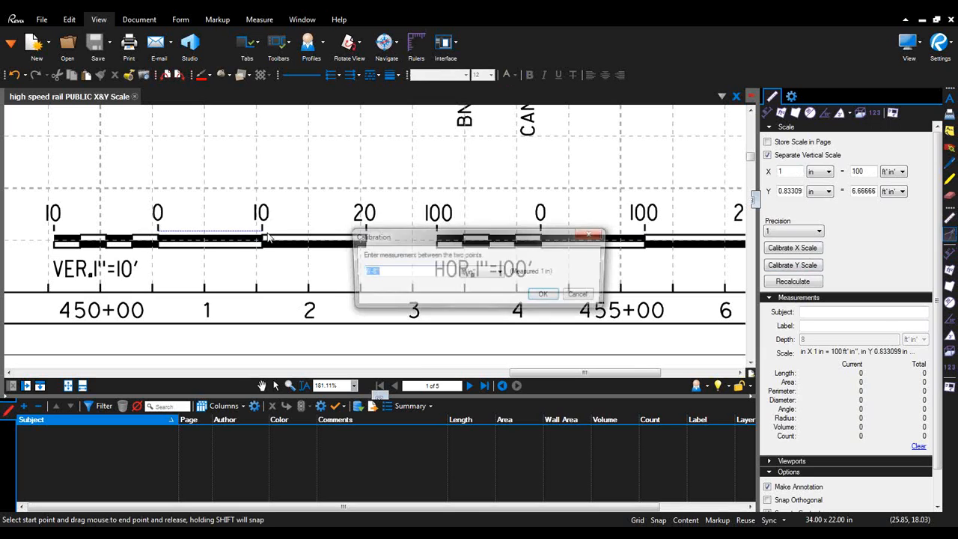
{"action": "type", "text": "10"}
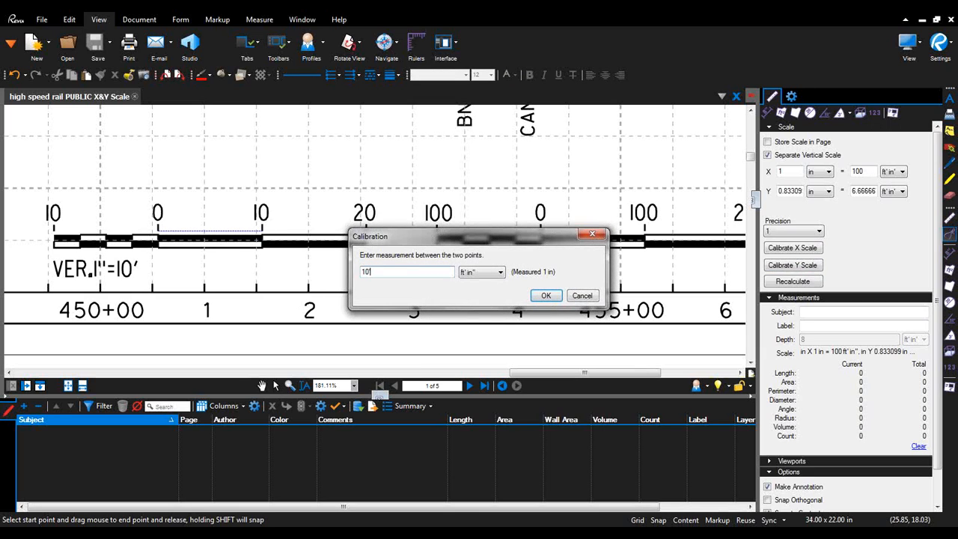
{"action": "type", "text": "'0"}
{"action": "left_click", "coordinate": [545, 295]}
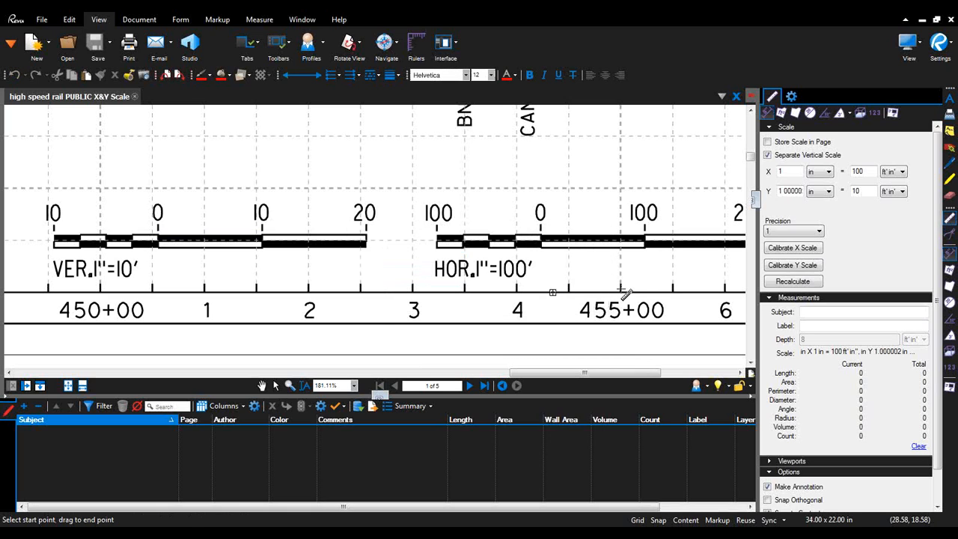
- Add a vertical length measurement of about 24'-0" beside the BNSF clearance envelope in the profile view
{"action": "scroll", "coordinate": [357, 229], "scroll_direction": "down", "scroll_amount": 2}
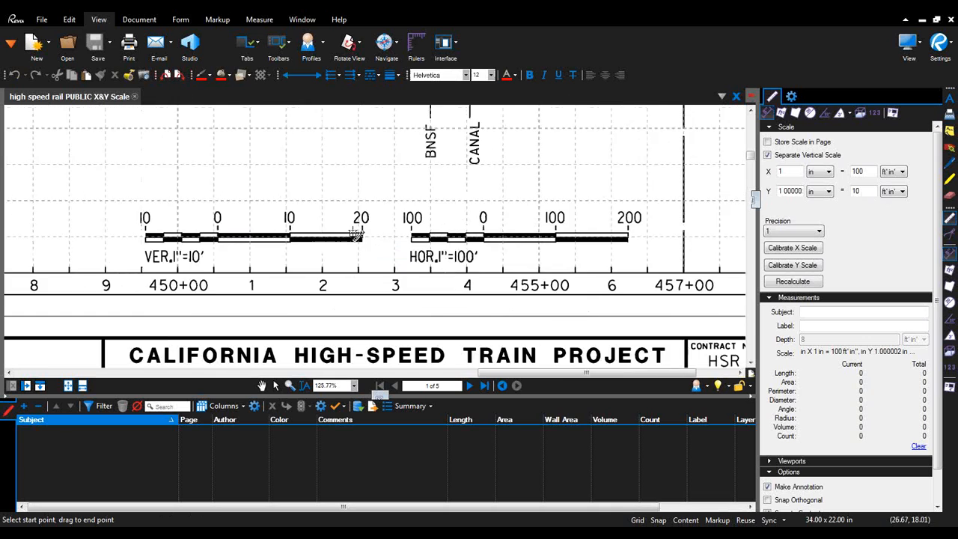
{"action": "scroll", "coordinate": [358, 234], "scroll_direction": "down", "scroll_amount": 1}
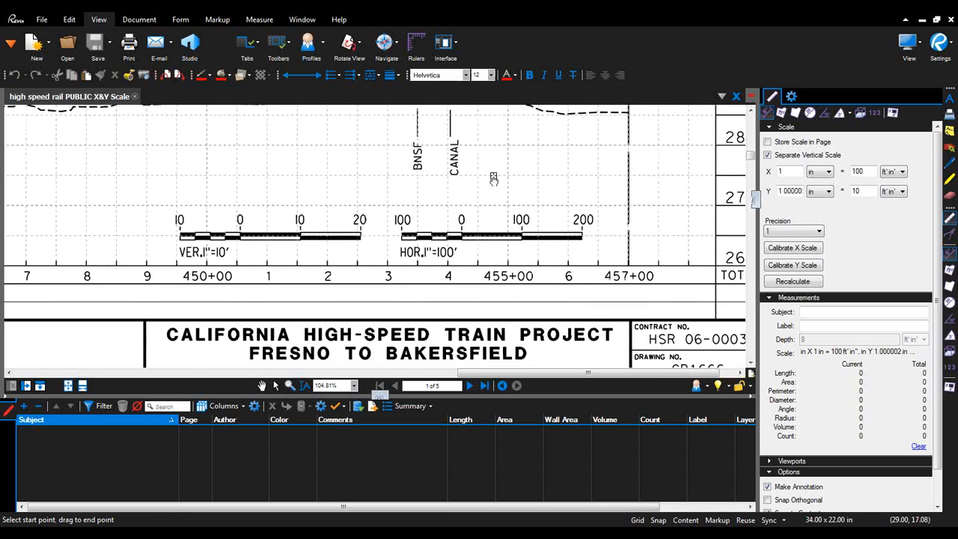
{"action": "scroll", "coordinate": [494, 178], "scroll_direction": "up", "scroll_amount": 4}
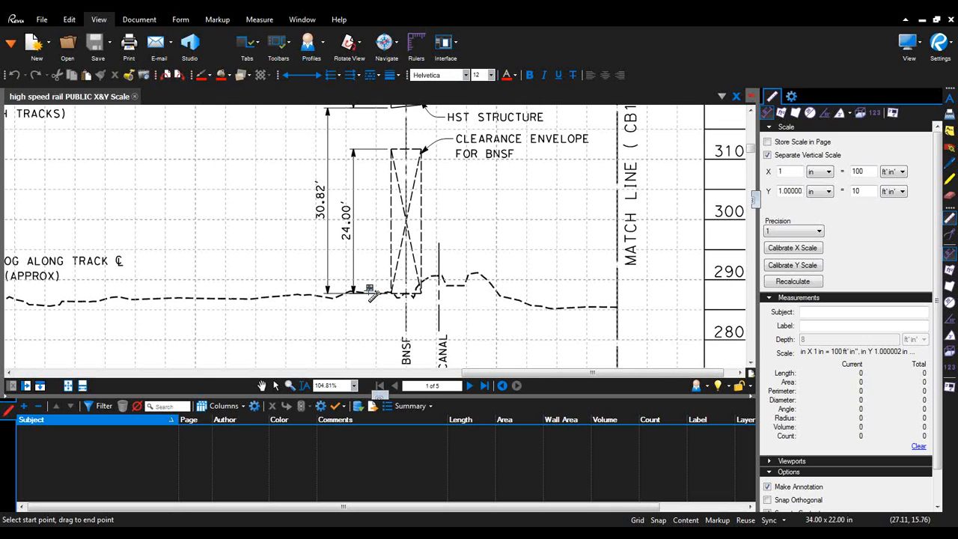
{"action": "left_click", "coordinate": [370, 292]}
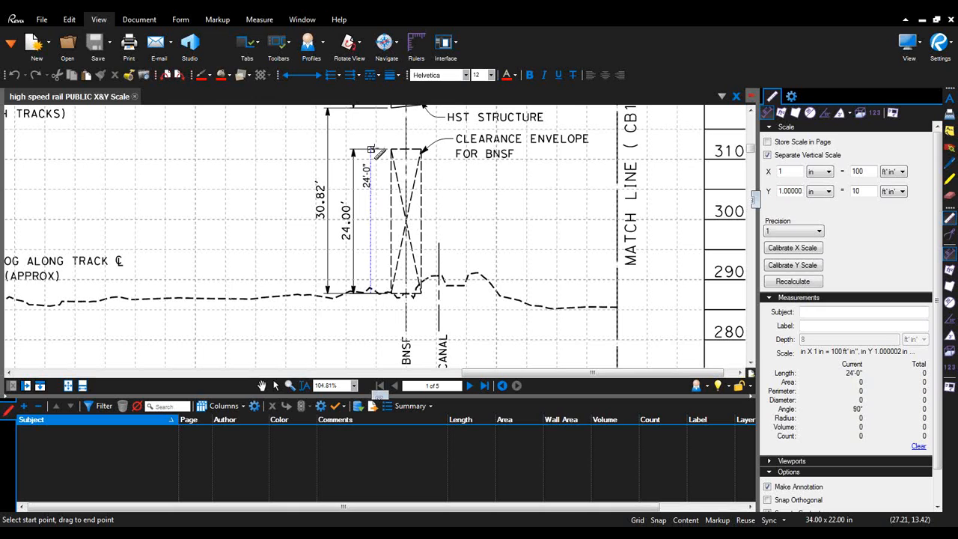
{"action": "left_click", "coordinate": [371, 149]}
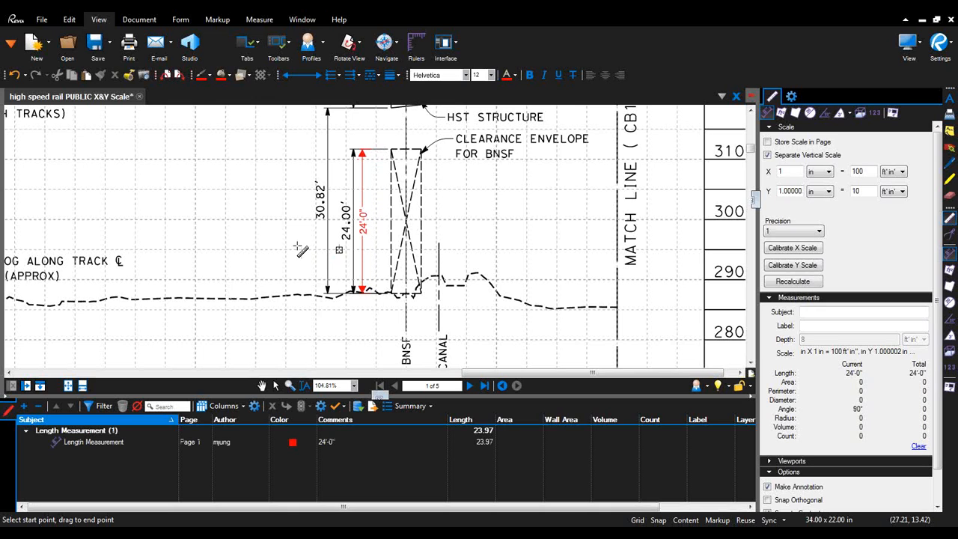
- Add a length measurement of about 582'-10" along the F-B track profile, starting from the HST structure above S Golden State Blvd
{"action": "scroll", "coordinate": [150, 164], "scroll_direction": "down", "scroll_amount": 4}
{"action": "scroll", "coordinate": [151, 166], "scroll_direction": "up", "scroll_amount": 5}
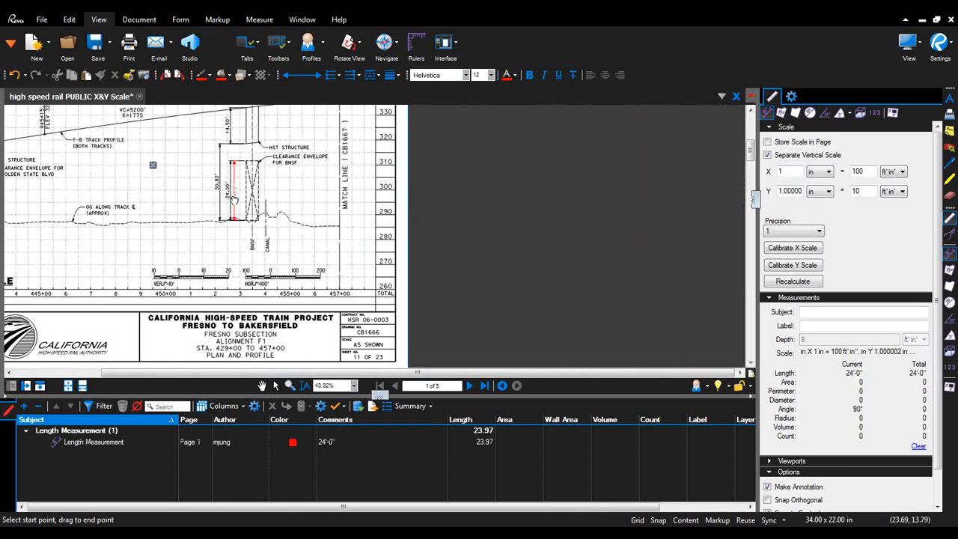
{"action": "scroll", "coordinate": [283, 300], "scroll_direction": "up", "scroll_amount": 3}
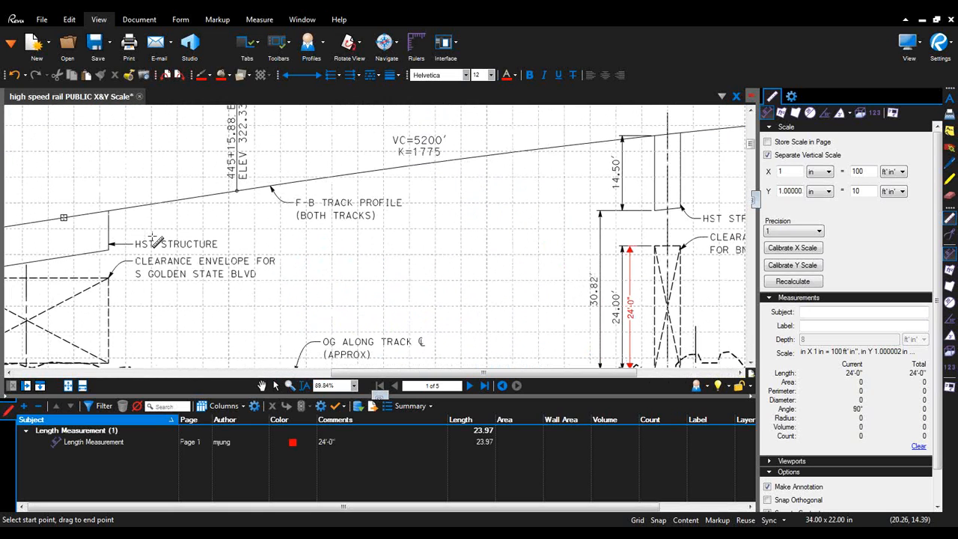
{"action": "left_click_drag", "start_coordinate": [109, 214], "coordinate": [410, 166]}
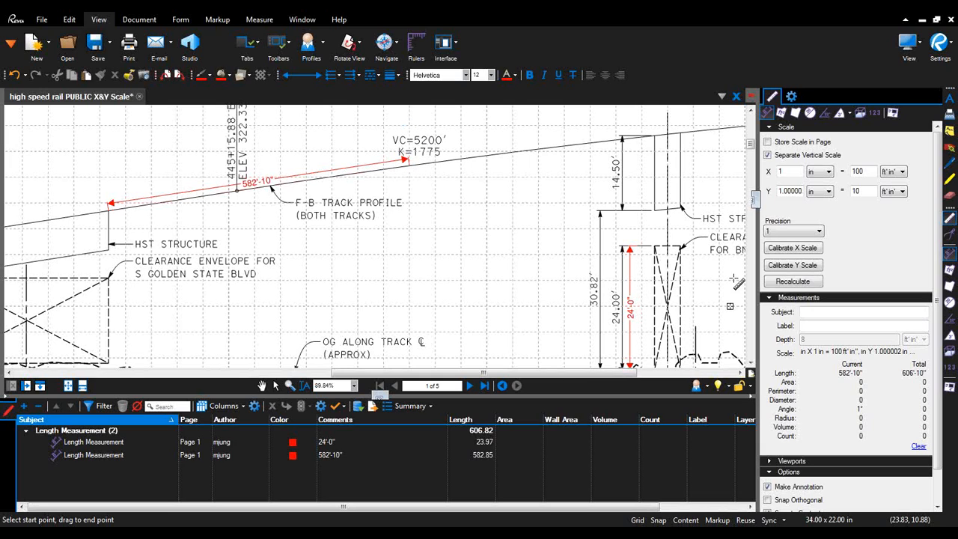
- Close the high speed rail drawing and switch the workspace to the Punch profile
{"action": "left_click", "coordinate": [143, 100]}
{"action": "left_click", "coordinate": [536, 332]}
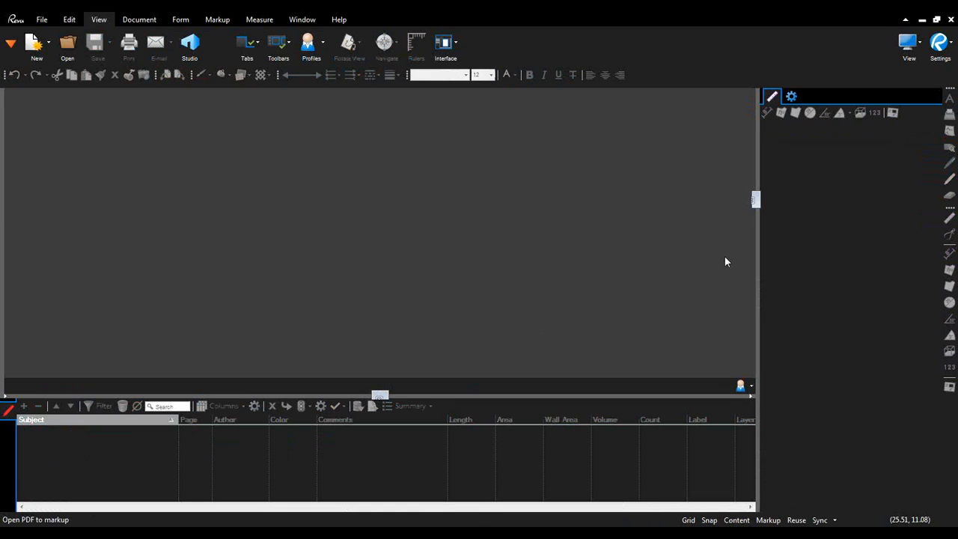
{"action": "left_click", "coordinate": [325, 45]}
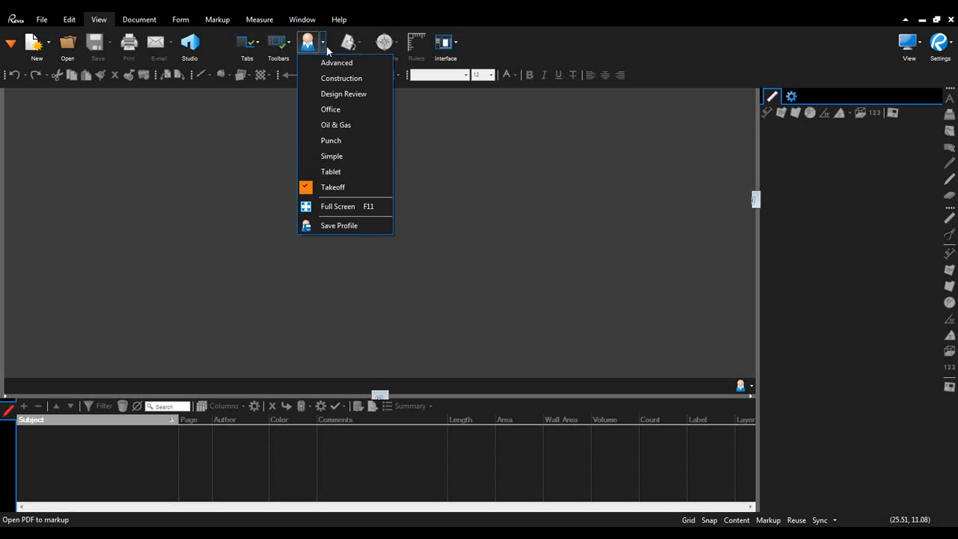
{"action": "left_click", "coordinate": [340, 147]}
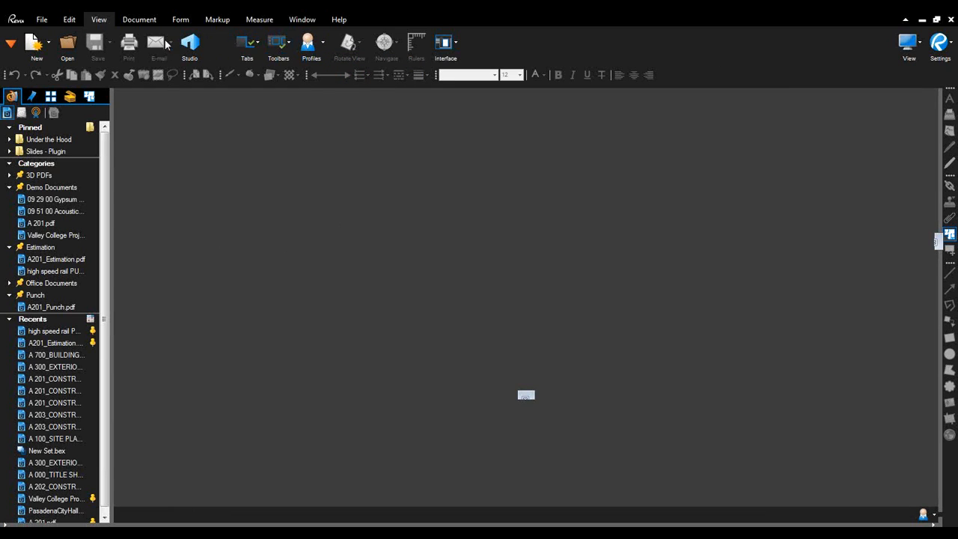
- Show the Valley College Punch Studio session and bring up the Punchkey tool sets, widened to show more symbols per row
{"action": "left_click", "coordinate": [190, 44]}
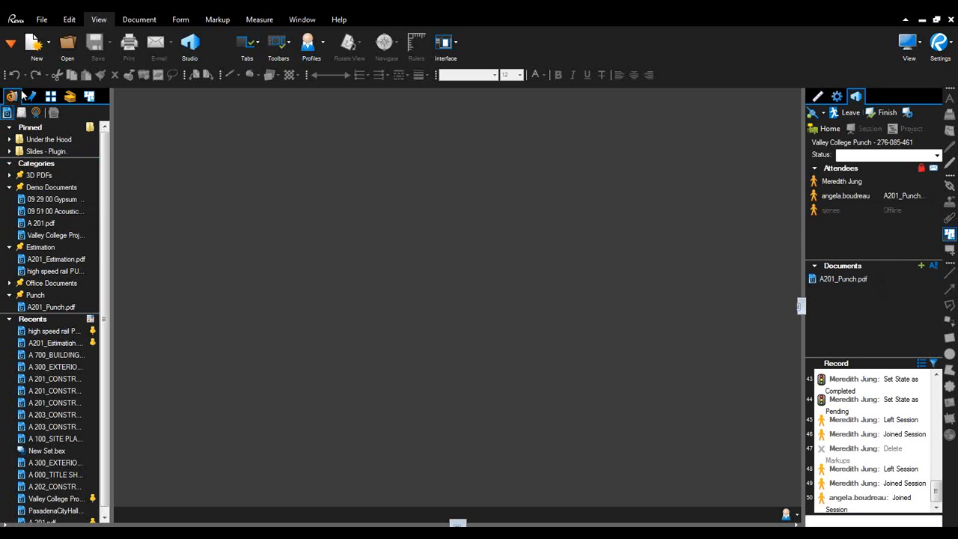
{"action": "left_click", "coordinate": [49, 97]}
{"action": "left_click", "coordinate": [70, 96]}
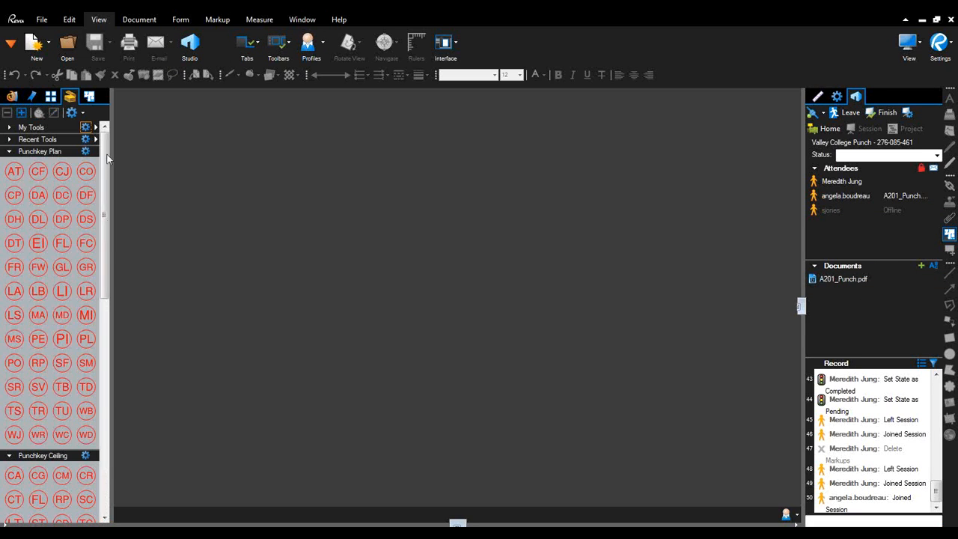
{"action": "left_click_drag", "start_coordinate": [111, 244], "coordinate": [170, 224]}
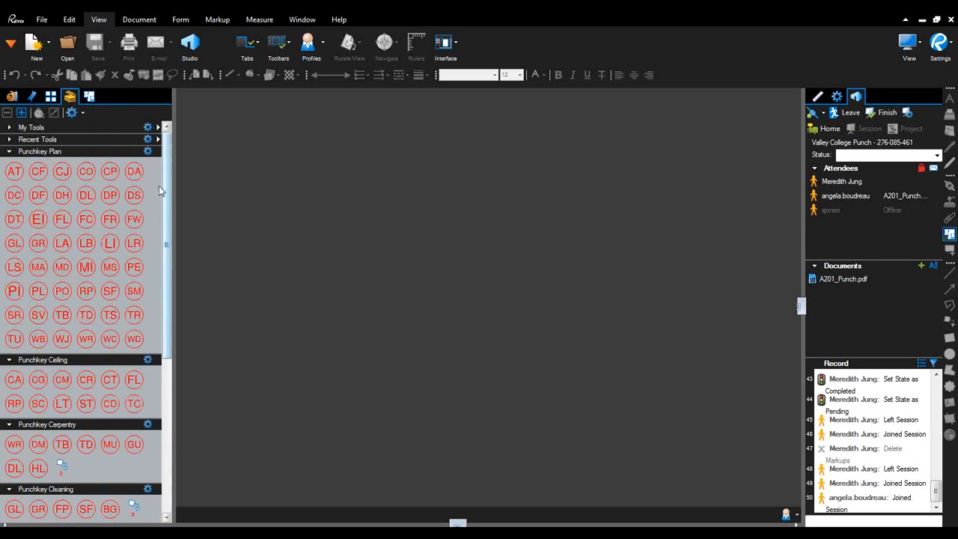
{"action": "scroll", "coordinate": [116, 373], "scroll_direction": "down", "scroll_amount": 3}
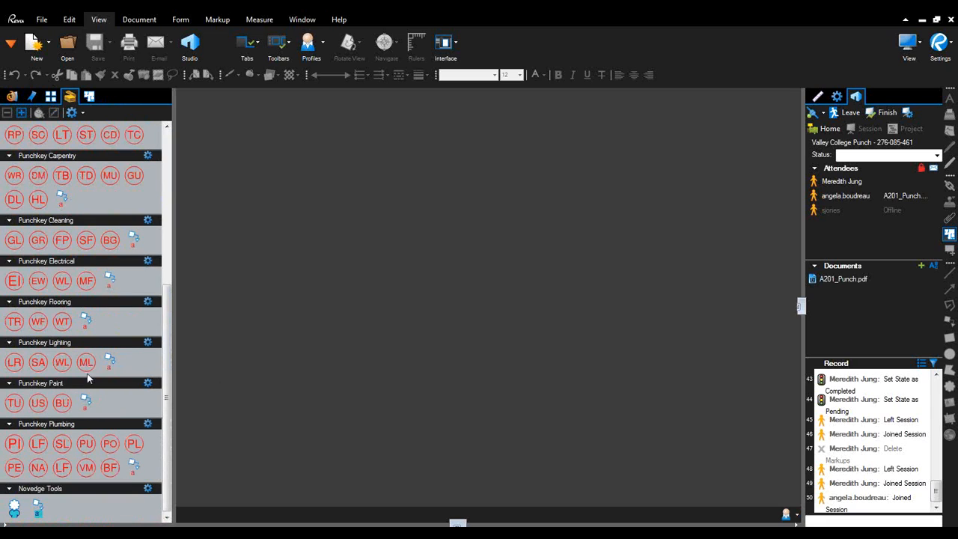
- Set the Punchkey Electrical tool set to Detail view and widen the tool sets to fit the subject and comment details
{"action": "left_click", "coordinate": [147, 262]}
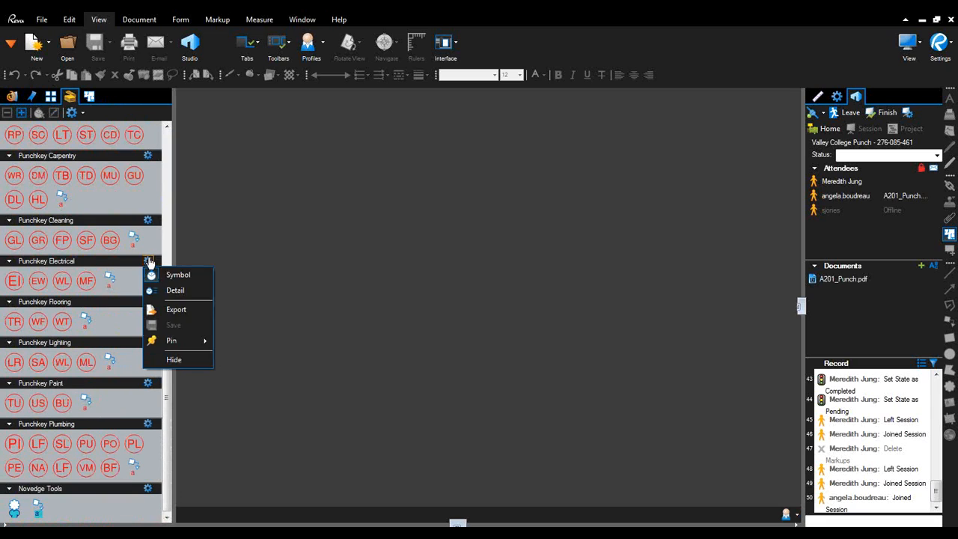
{"action": "left_click", "coordinate": [192, 294]}
{"action": "left_click_drag", "start_coordinate": [189, 293], "coordinate": [216, 293]}
{"action": "scroll", "coordinate": [165, 262], "scroll_direction": "down", "scroll_amount": 2}
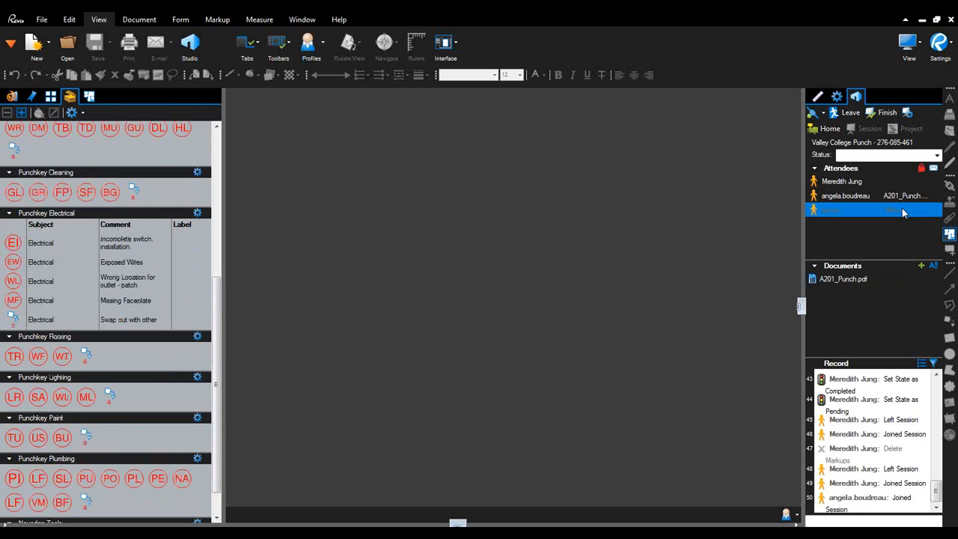
- Open the session's A201_Punch.pdf and place an Exposed Wires punch symbol in Classroom 103, near the lower end of its wall with Classroom 104
{"action": "left_click", "coordinate": [837, 281]}
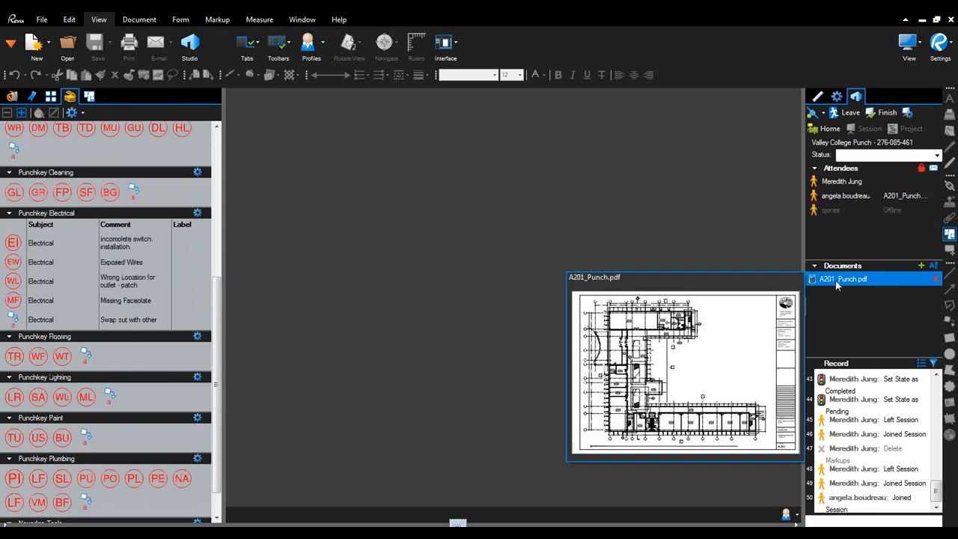
{"action": "double_click", "coordinate": [837, 281]}
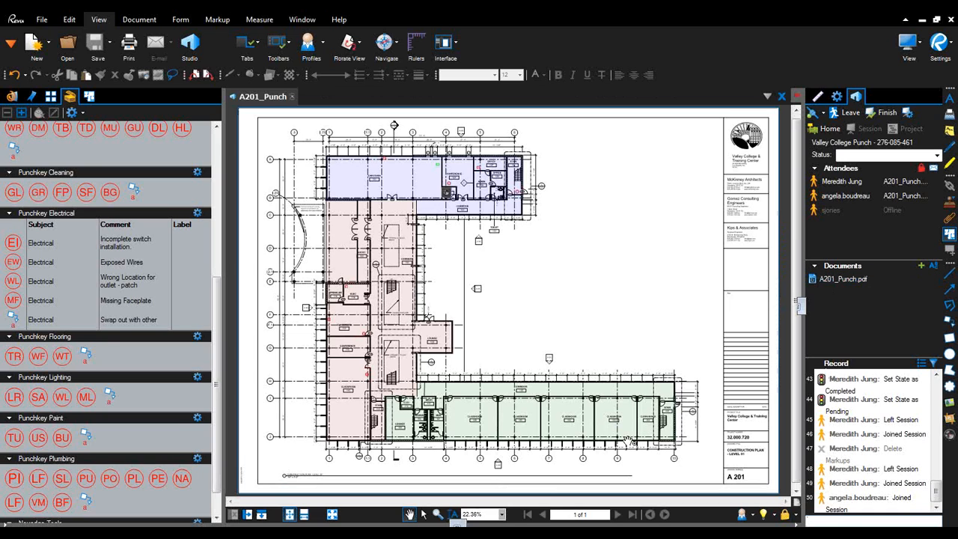
{"action": "scroll", "coordinate": [627, 442], "scroll_direction": "up", "scroll_amount": 4}
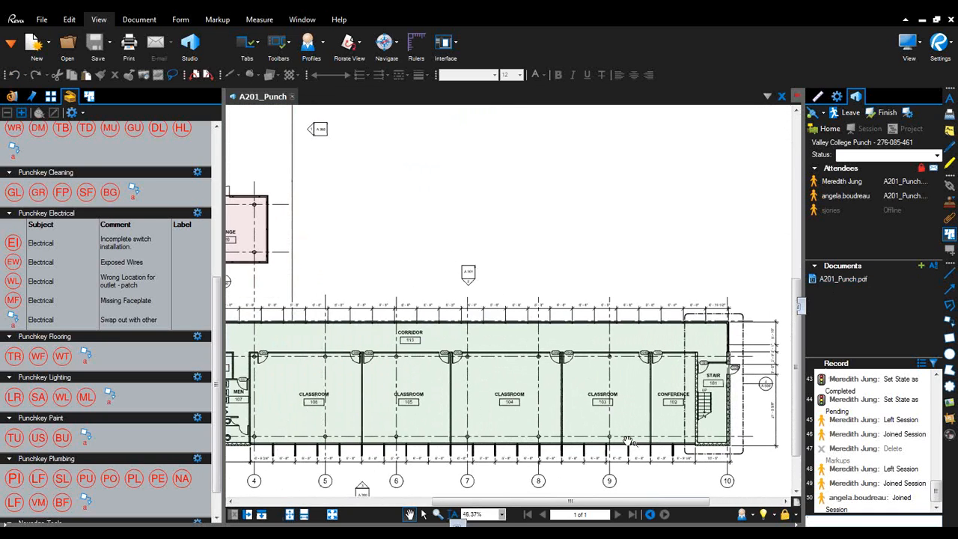
{"action": "scroll", "coordinate": [627, 442], "scroll_direction": "up", "scroll_amount": 6}
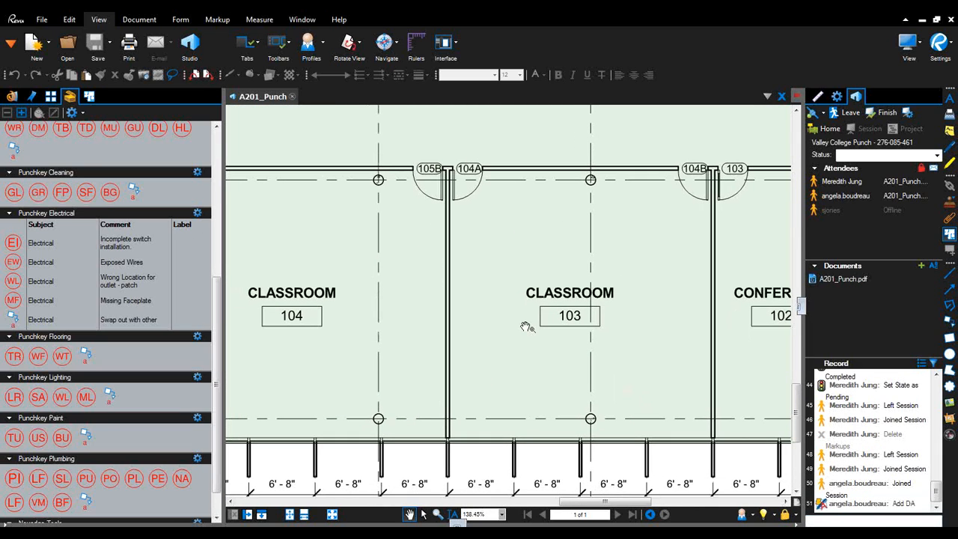
{"action": "left_click", "coordinate": [23, 269]}
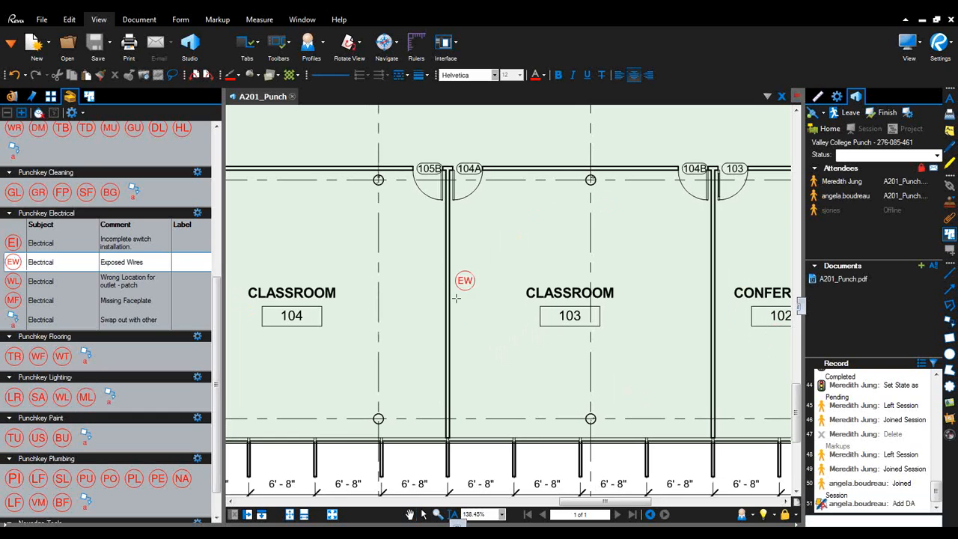
{"action": "left_click", "coordinate": [454, 386]}
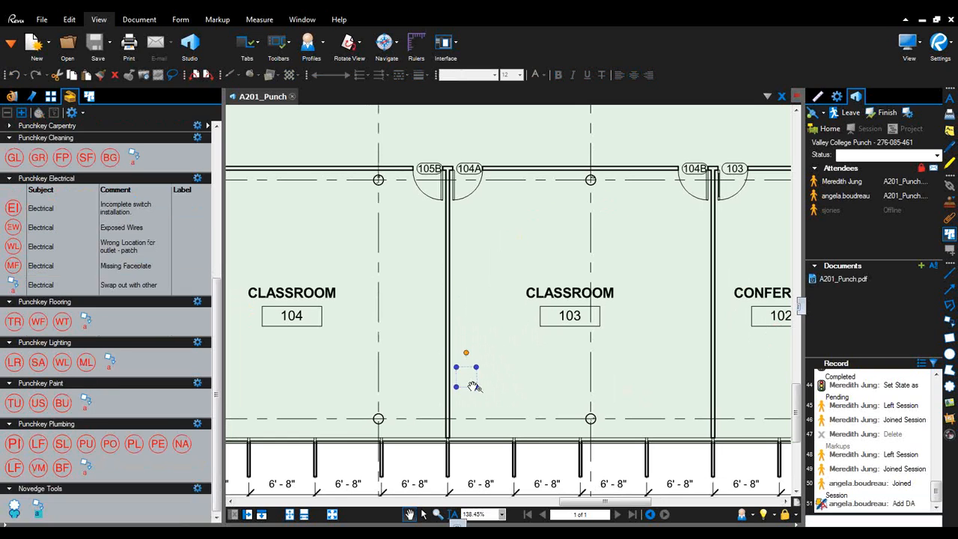
- Attach the photos IMG_0984 through IMG_1010 from the Images folder to the Exposed Wires symbol as captures
{"action": "right_click", "coordinate": [471, 385]}
{"action": "mouse_move", "coordinate": [512, 372]}
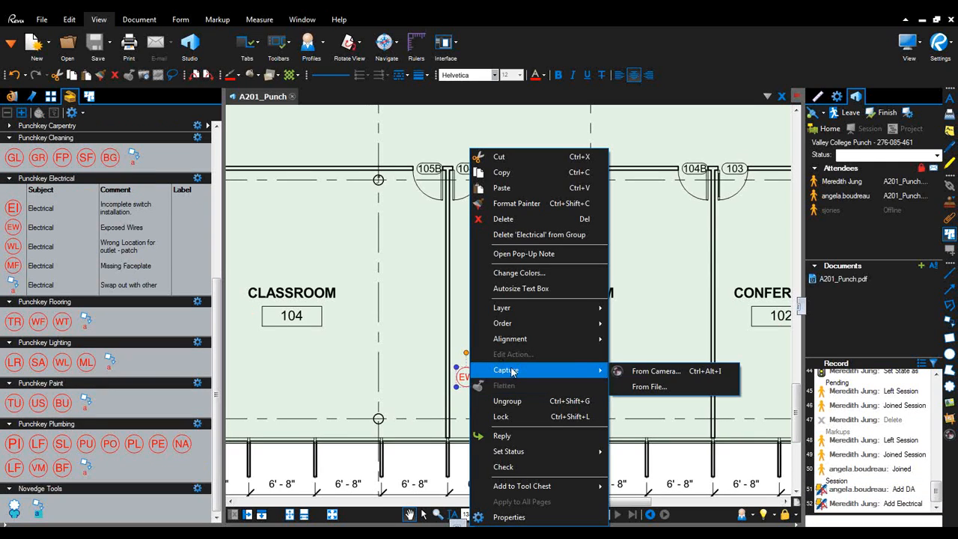
{"action": "left_click", "coordinate": [649, 387]}
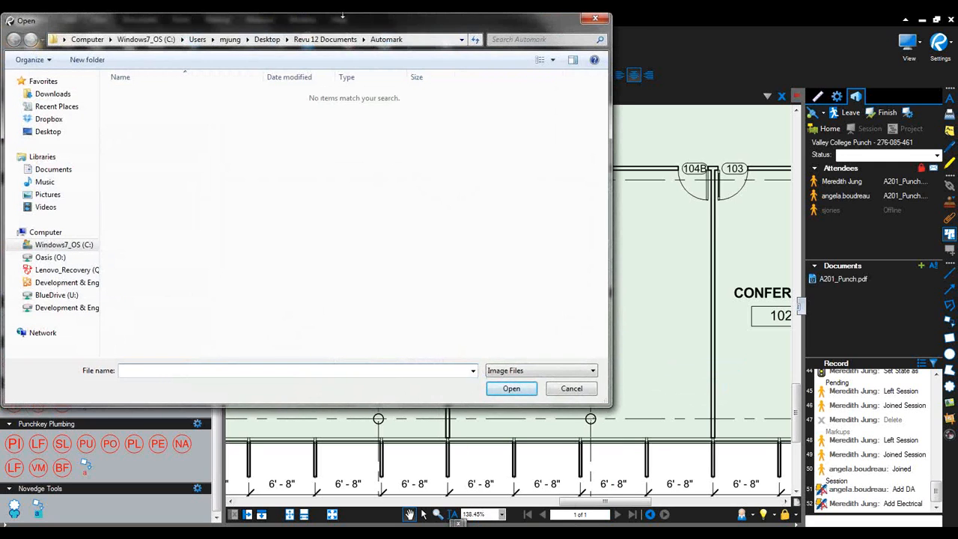
{"action": "left_click", "coordinate": [325, 39]}
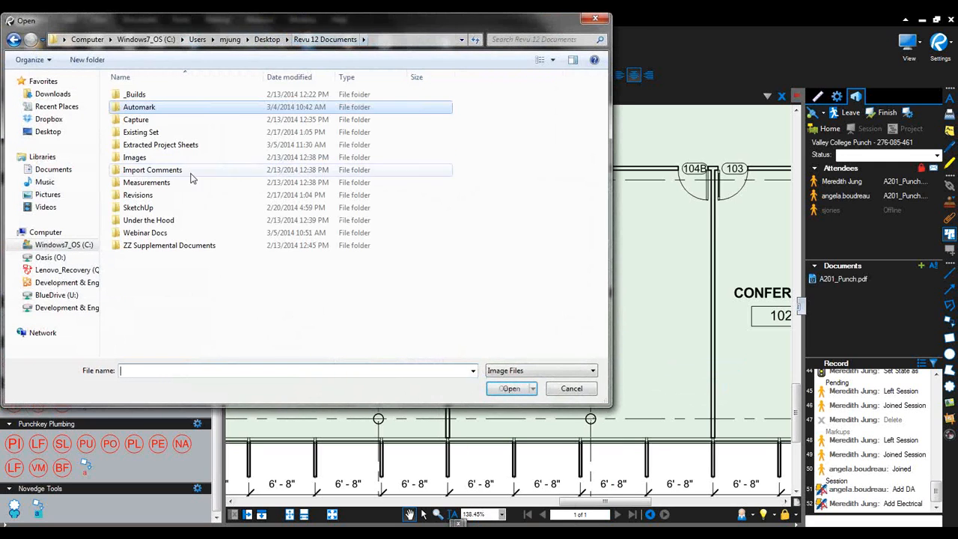
{"action": "double_click", "coordinate": [136, 157]}
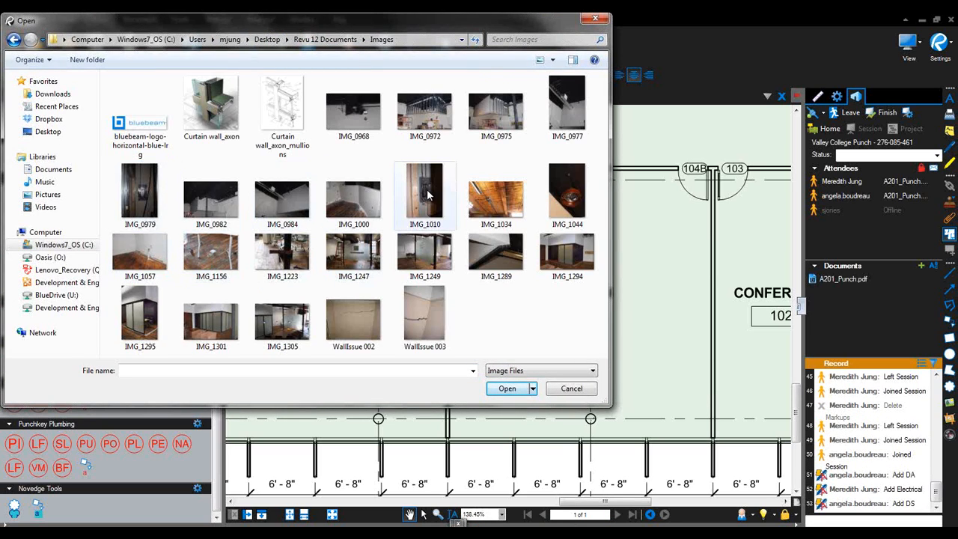
{"action": "left_click", "coordinate": [282, 198], "text": "shift"}
{"action": "left_click", "coordinate": [352, 198]}
{"action": "left_click", "coordinate": [282, 198]}
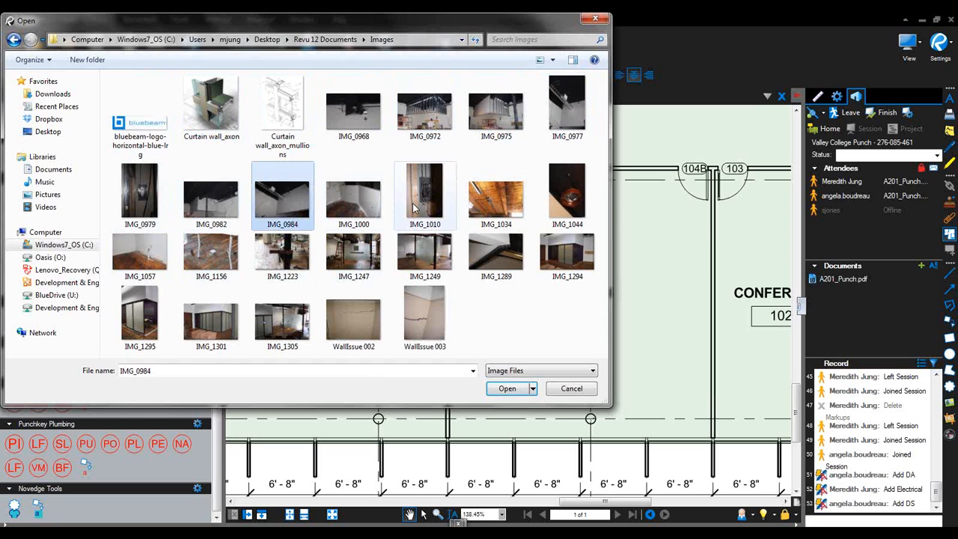
{"action": "left_click", "coordinate": [425, 198], "text": "shift"}
{"action": "left_click", "coordinate": [509, 388]}
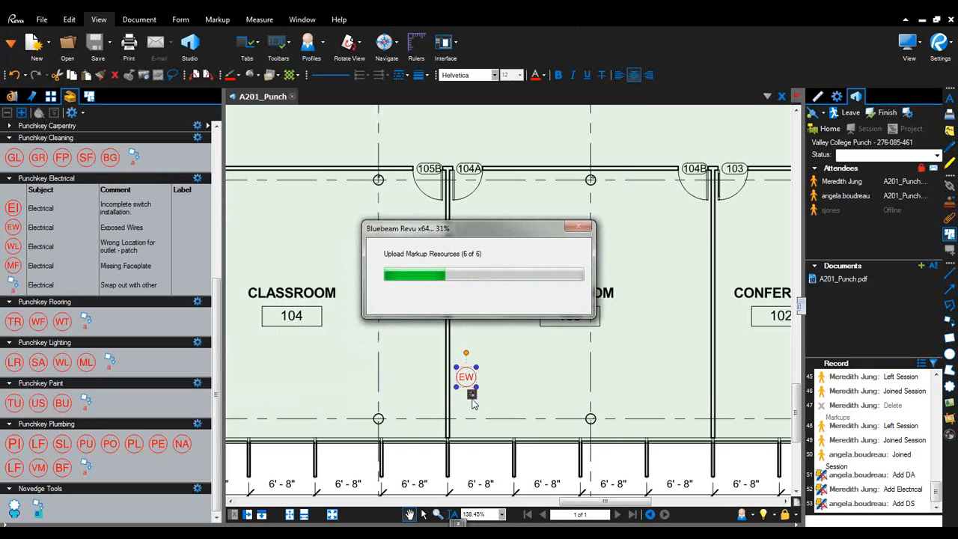
- Look through the photos attached to the Exposed Wires symbol, from the first to the last
{"action": "left_click", "coordinate": [473, 397]}
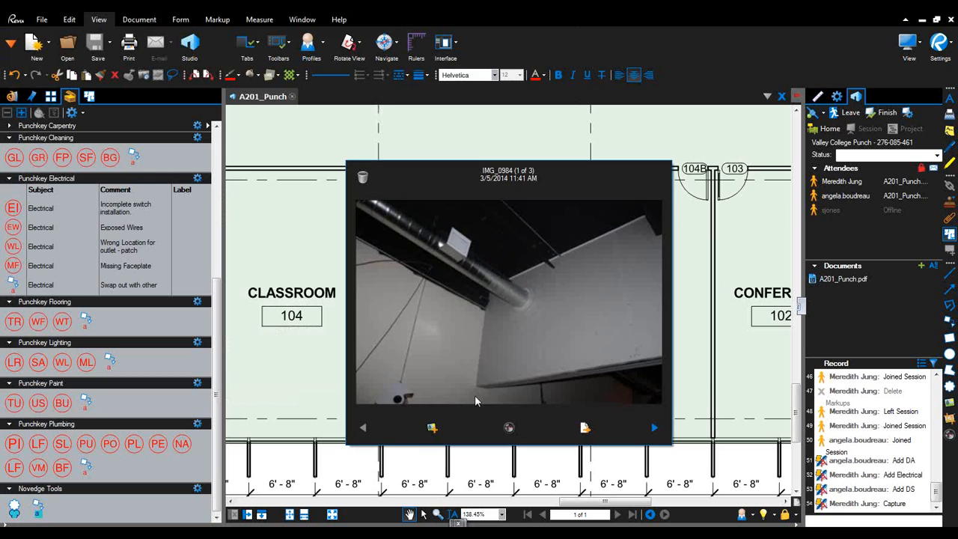
{"action": "left_click", "coordinate": [654, 428]}
{"action": "left_click", "coordinate": [654, 428]}
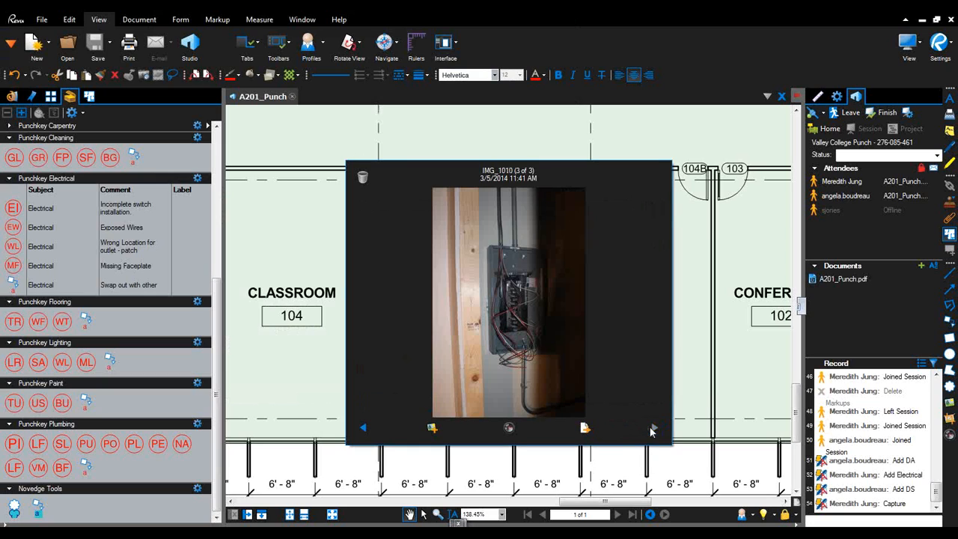
- Capture an extra camera photo for the Exposed Wires symbol, delete that photo, and close the photo viewer
{"action": "left_click", "coordinate": [509, 430]}
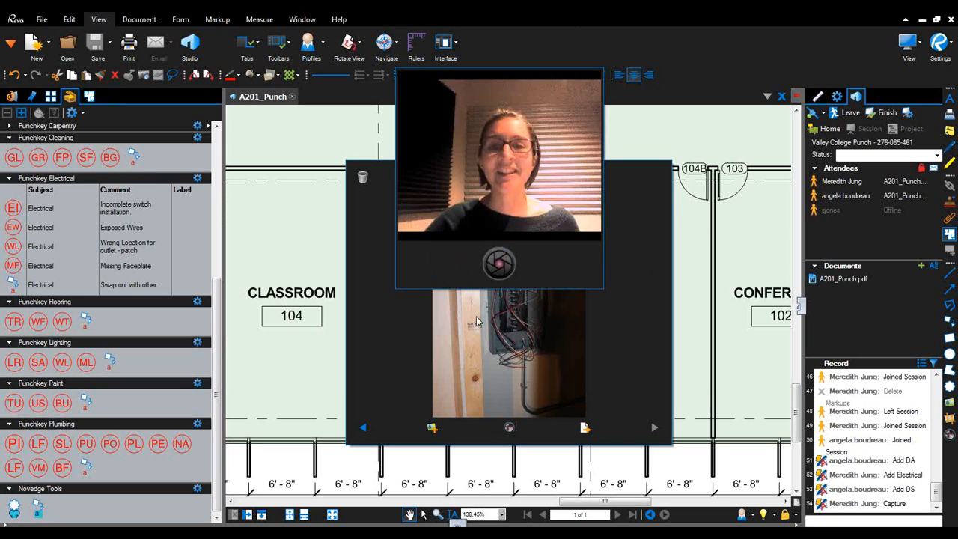
{"action": "left_click", "coordinate": [498, 263]}
{"action": "left_click", "coordinate": [467, 262]}
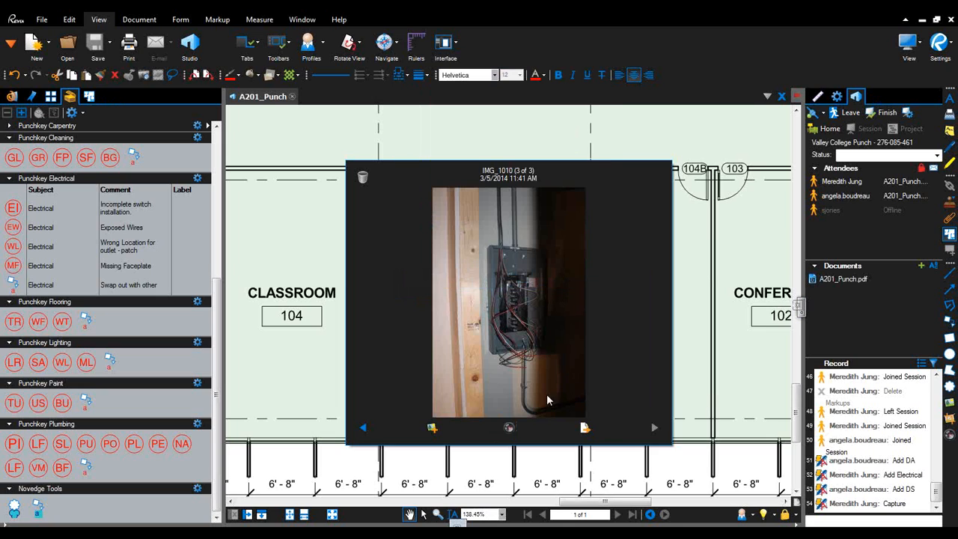
{"action": "left_click", "coordinate": [364, 179]}
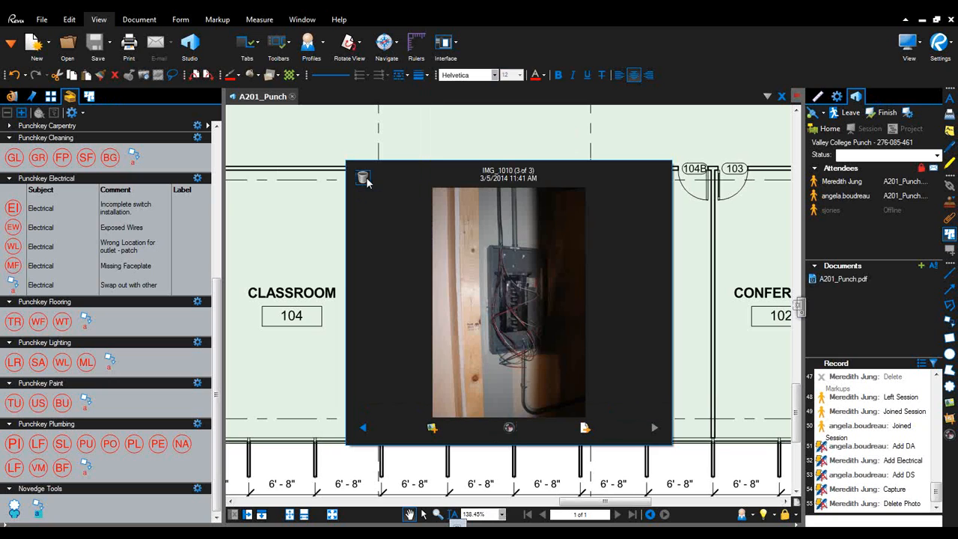
{"action": "key", "text": "Escape"}
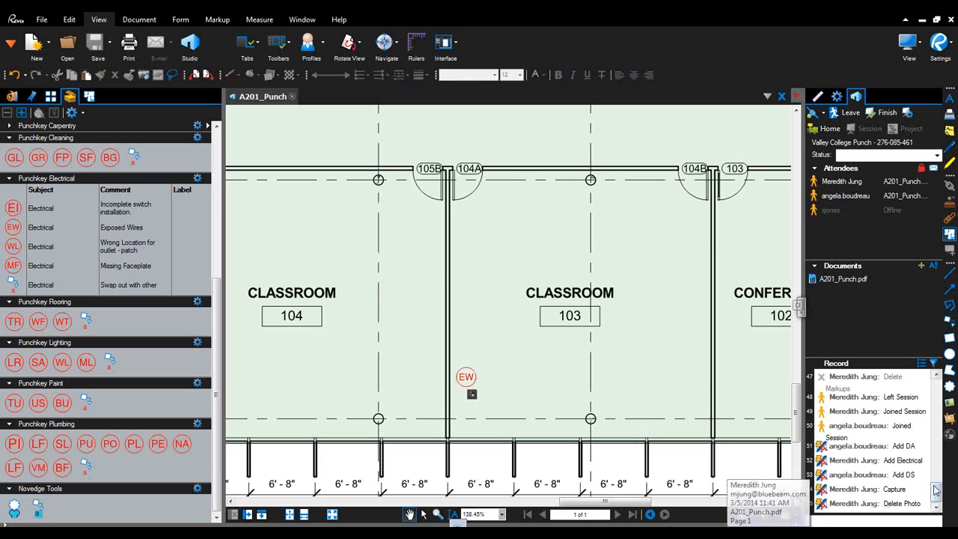
- Review the session record and follow the other online attendee's view of the drawing, leaving follow mode when done
{"action": "scroll", "coordinate": [937, 494], "scroll_direction": "up", "scroll_amount": 1}
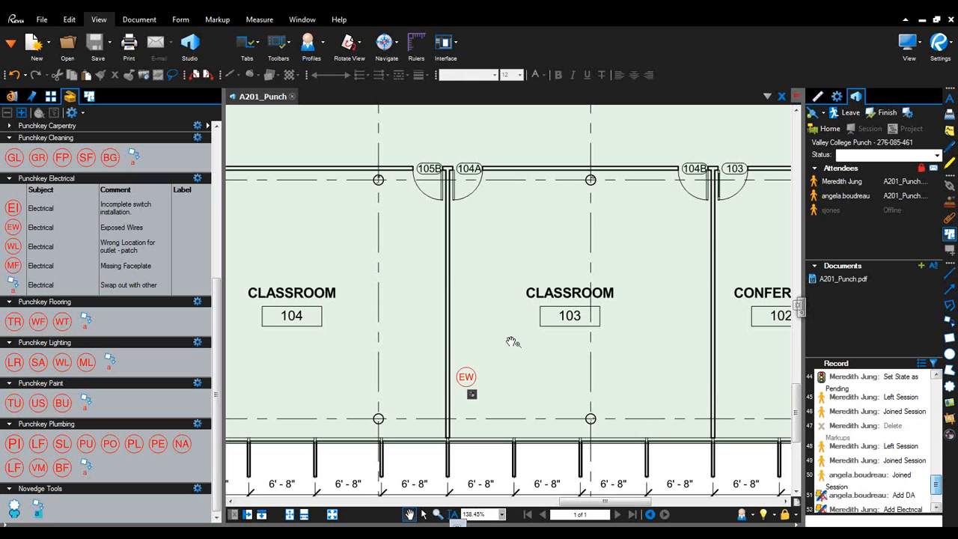
{"action": "scroll", "coordinate": [936, 489], "scroll_direction": "down", "scroll_amount": 1}
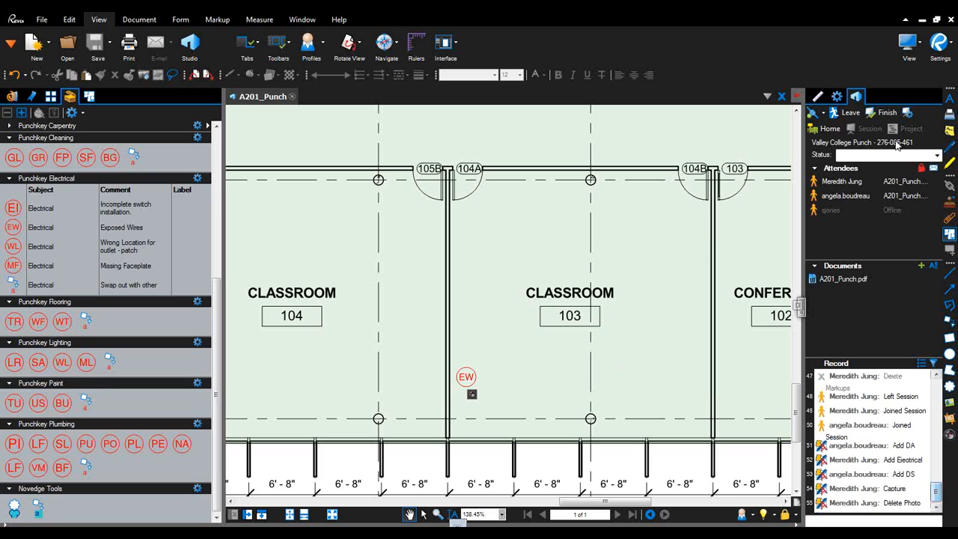
{"action": "left_click", "coordinate": [929, 196]}
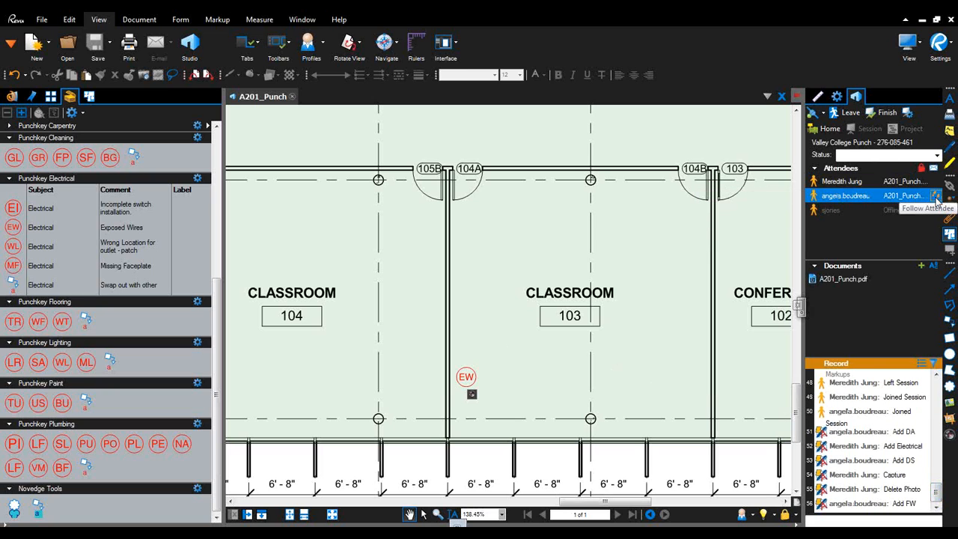
{"action": "left_click", "coordinate": [936, 196]}
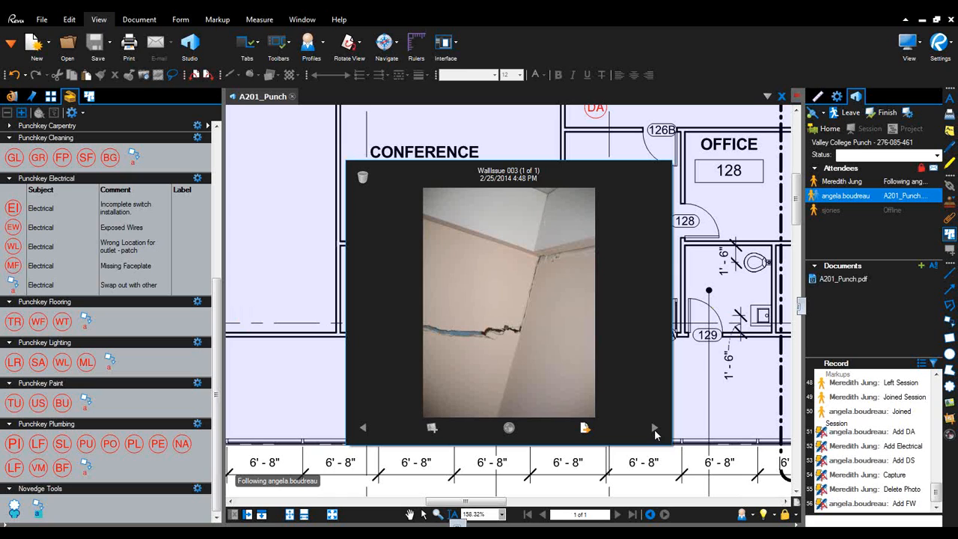
{"action": "left_click", "coordinate": [652, 461]}
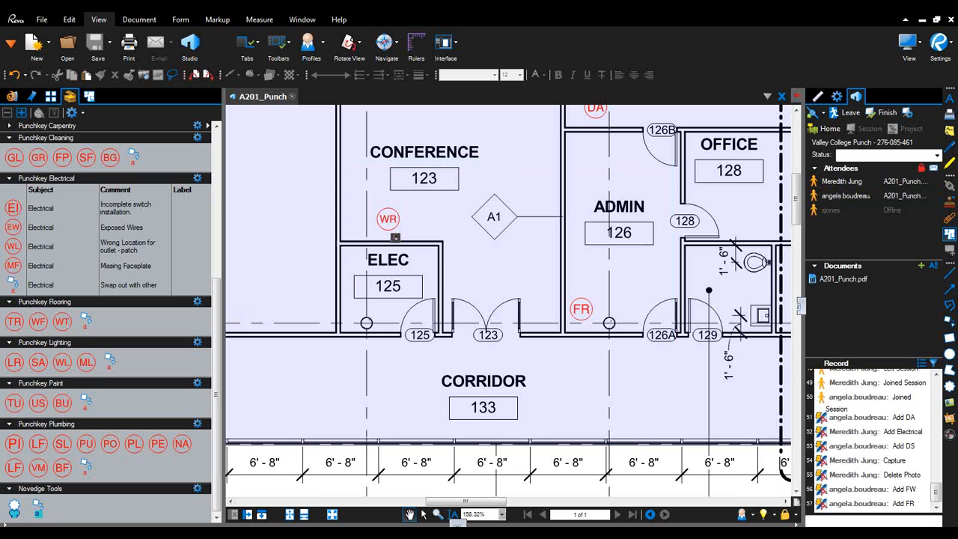
- Show the markups list for A201_Punch, hide the tool sets, and enlarge the list to show more punch items
{"action": "left_click", "coordinate": [455, 524]}
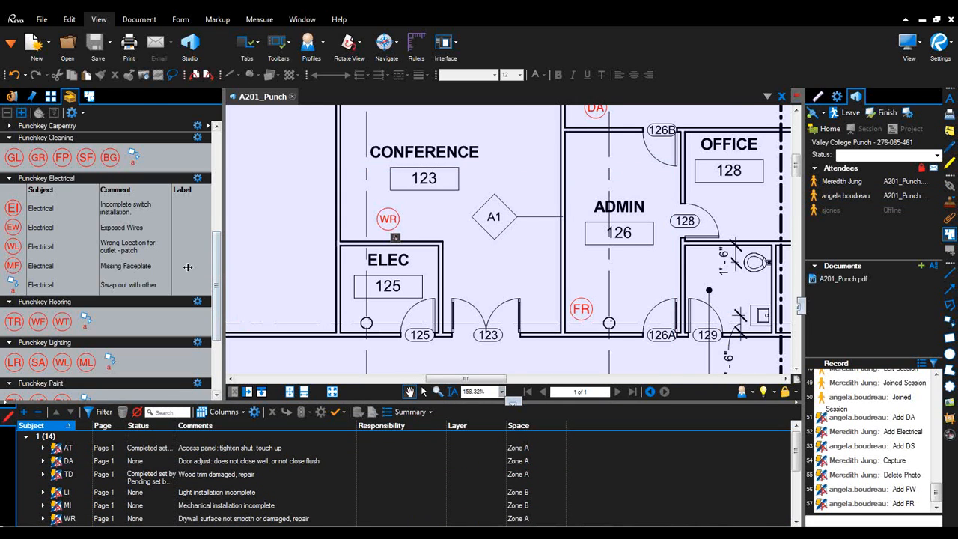
{"action": "double_click", "coordinate": [223, 267]}
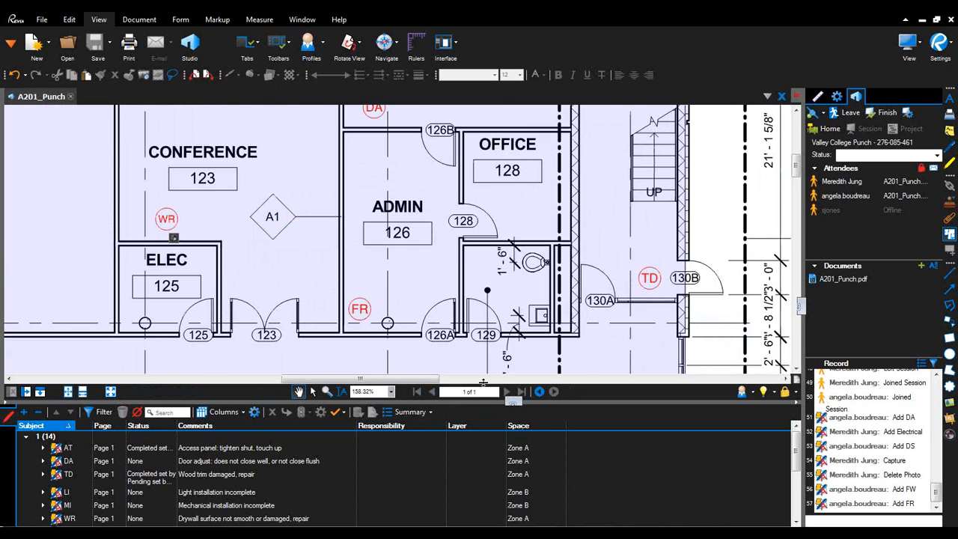
{"action": "left_click_drag", "start_coordinate": [482, 402], "coordinate": [492, 343]}
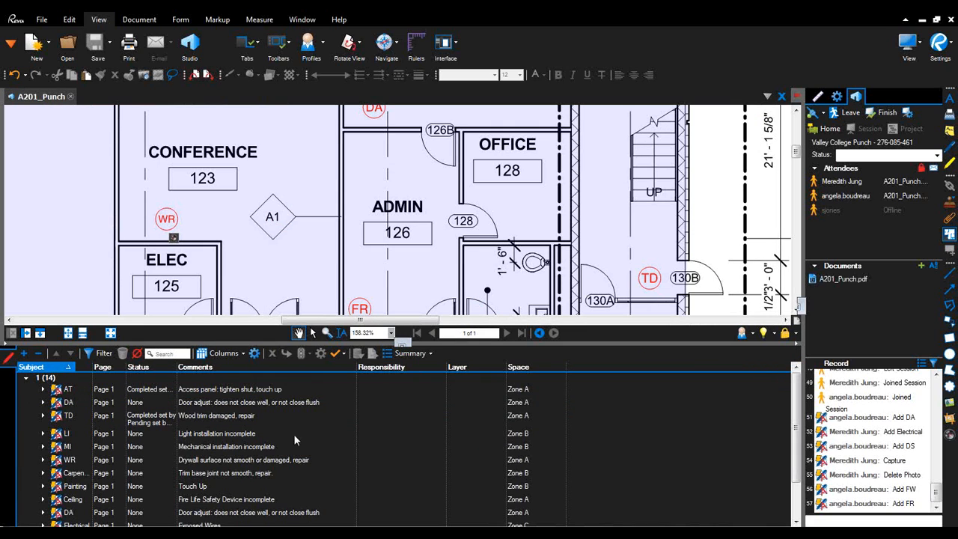
- Generate a PDF summary of the A201_Punch markups in Table style and look through its item rows and photos
{"action": "left_click", "coordinate": [420, 353]}
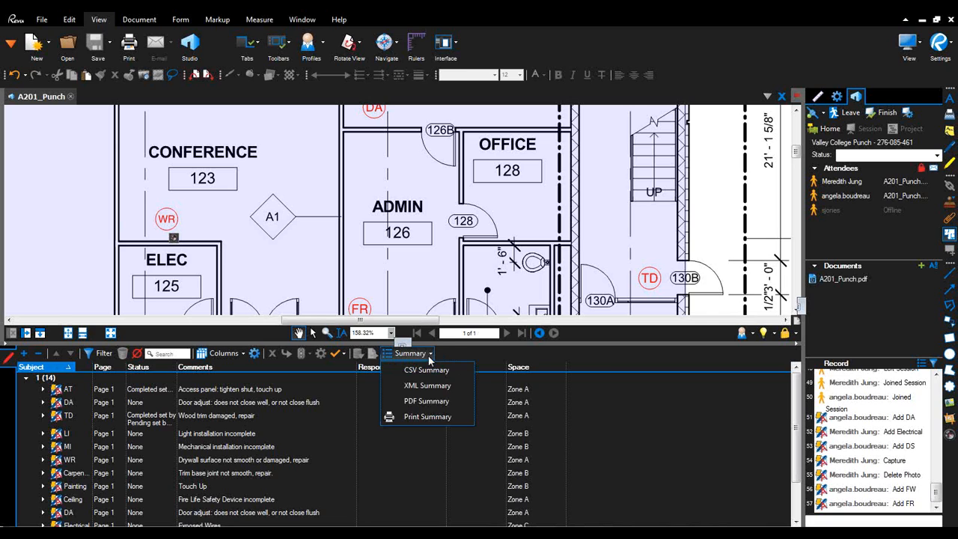
{"action": "left_click", "coordinate": [428, 403]}
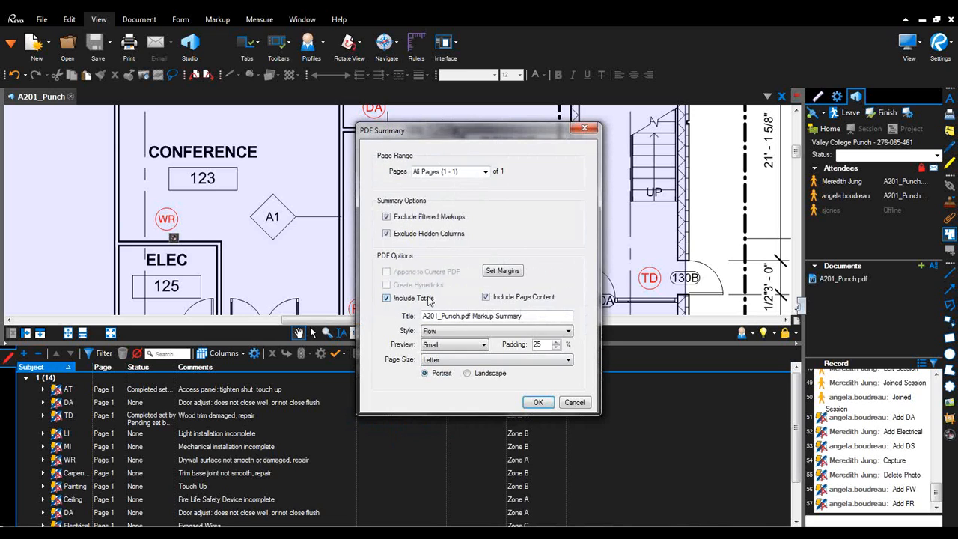
{"action": "left_click", "coordinate": [453, 331]}
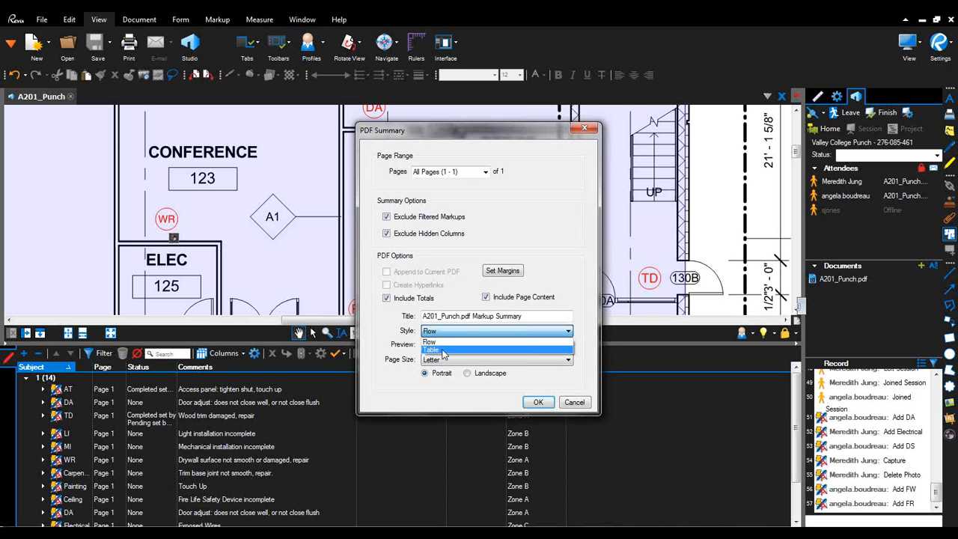
{"action": "left_click", "coordinate": [442, 352]}
{"action": "left_click", "coordinate": [539, 404]}
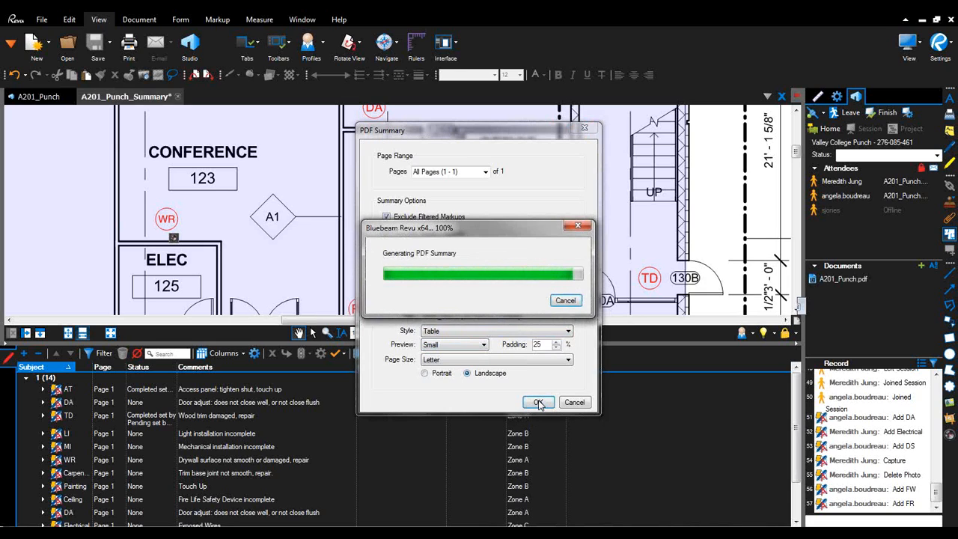
{"action": "scroll", "coordinate": [524, 261], "scroll_direction": "down", "scroll_amount": 10}
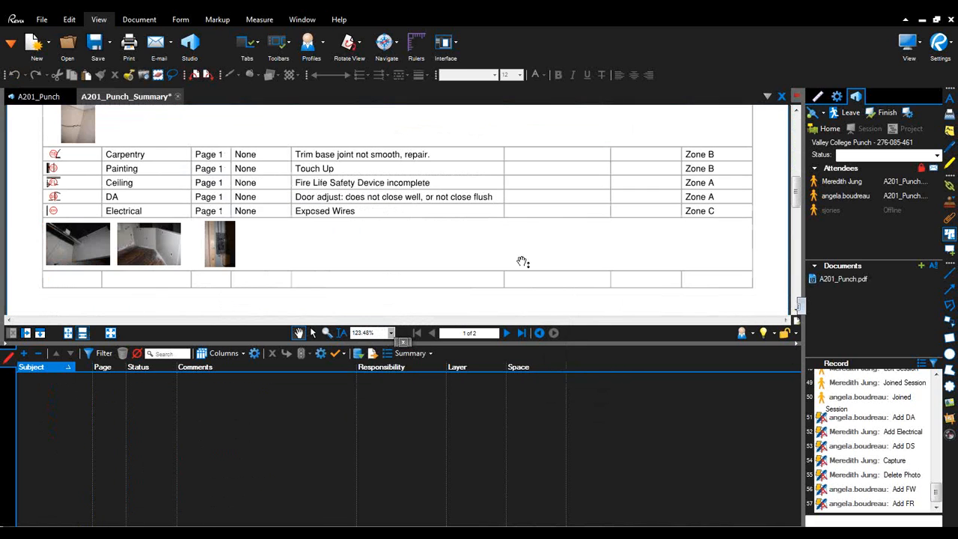
{"action": "scroll", "coordinate": [265, 253], "scroll_direction": "up", "scroll_amount": 3}
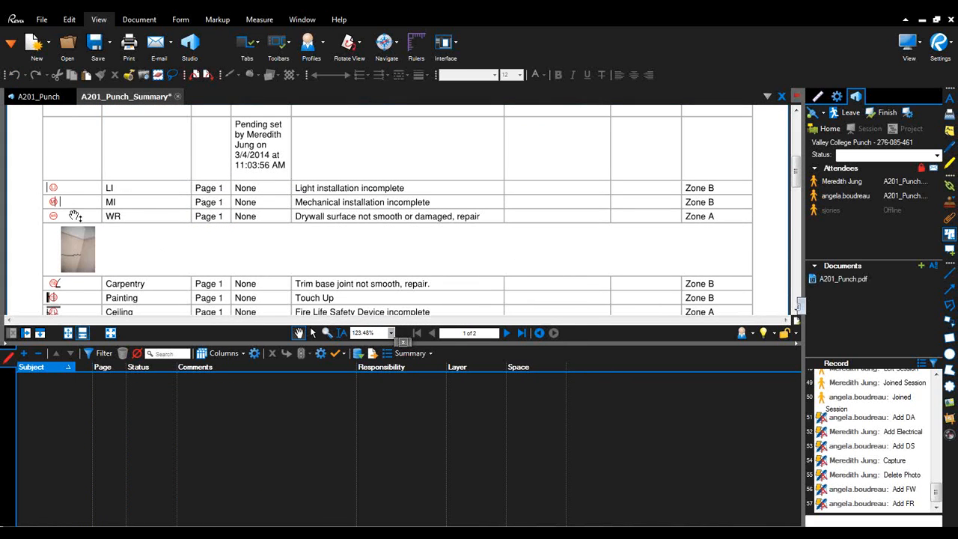
{"action": "scroll", "coordinate": [314, 250], "scroll_direction": "down", "scroll_amount": 3}
{"action": "scroll", "coordinate": [336, 249], "scroll_direction": "down", "scroll_amount": 9}
{"action": "scroll", "coordinate": [331, 249], "scroll_direction": "up", "scroll_amount": 18}
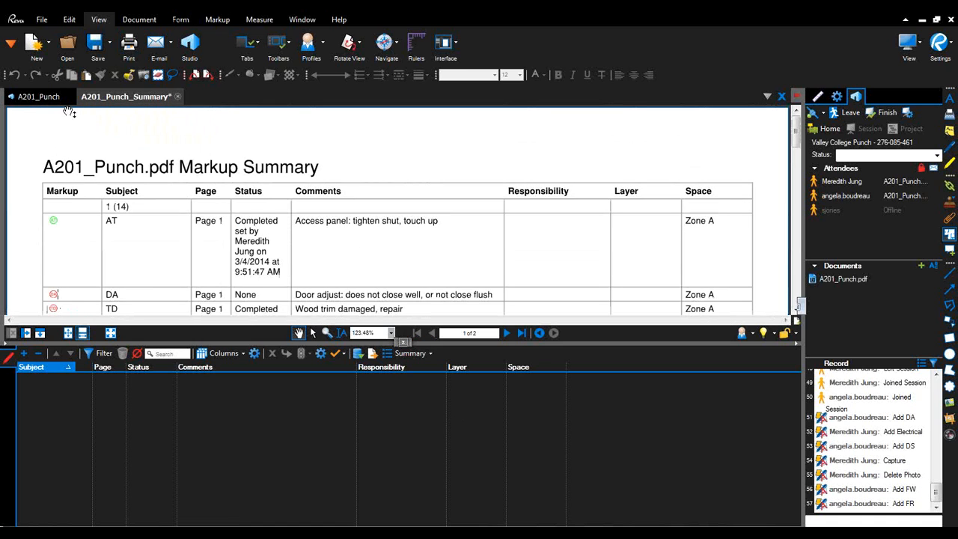
- Return to A201_Punch, widen the Status column, and set the Carpentry trim base joint item's GC Status to Completed
{"action": "left_click", "coordinate": [37, 97]}
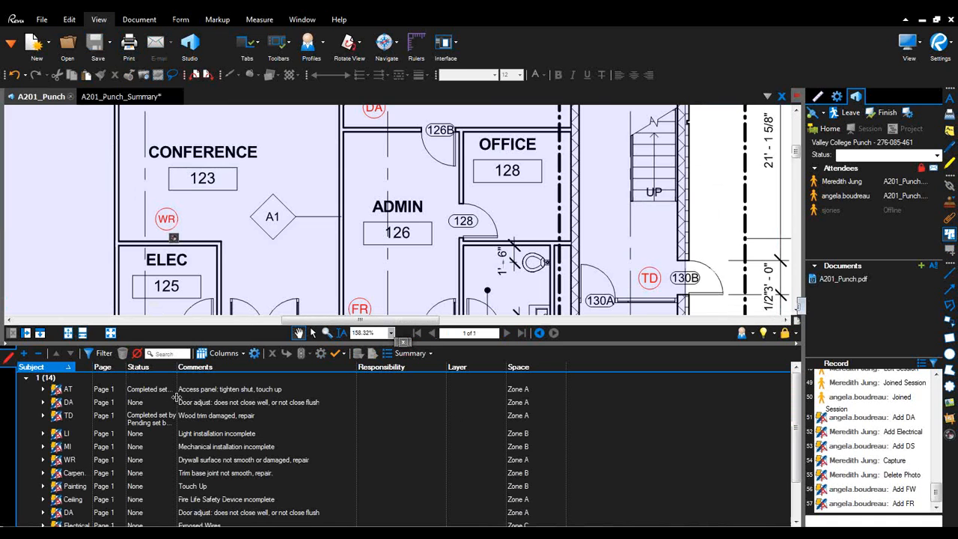
{"action": "left_click_drag", "start_coordinate": [180, 376], "coordinate": [332, 389]}
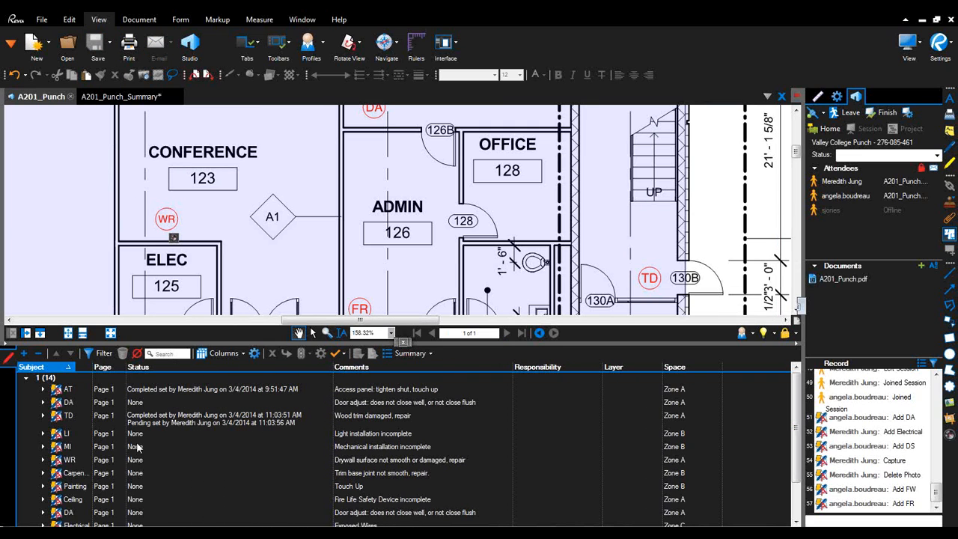
{"action": "left_click", "coordinate": [142, 472]}
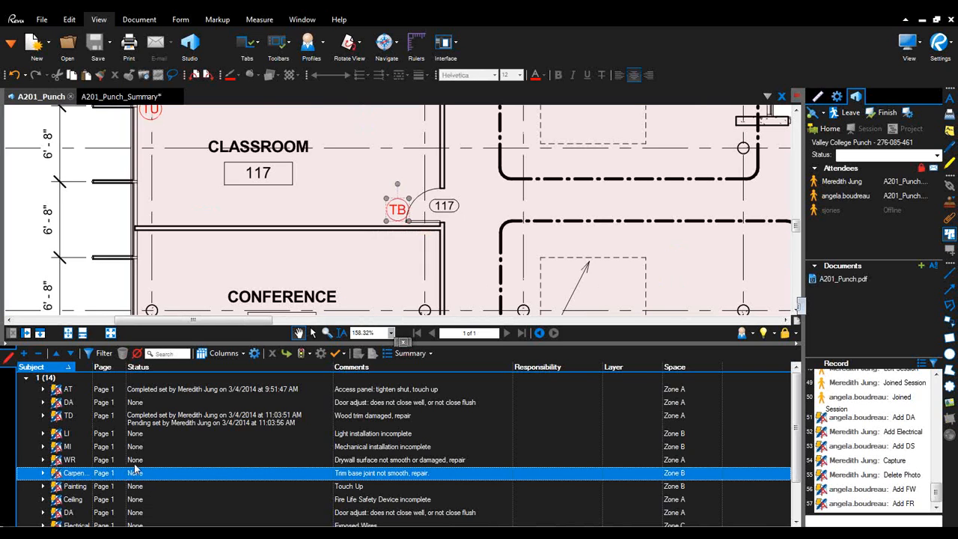
{"action": "left_click", "coordinate": [301, 354]}
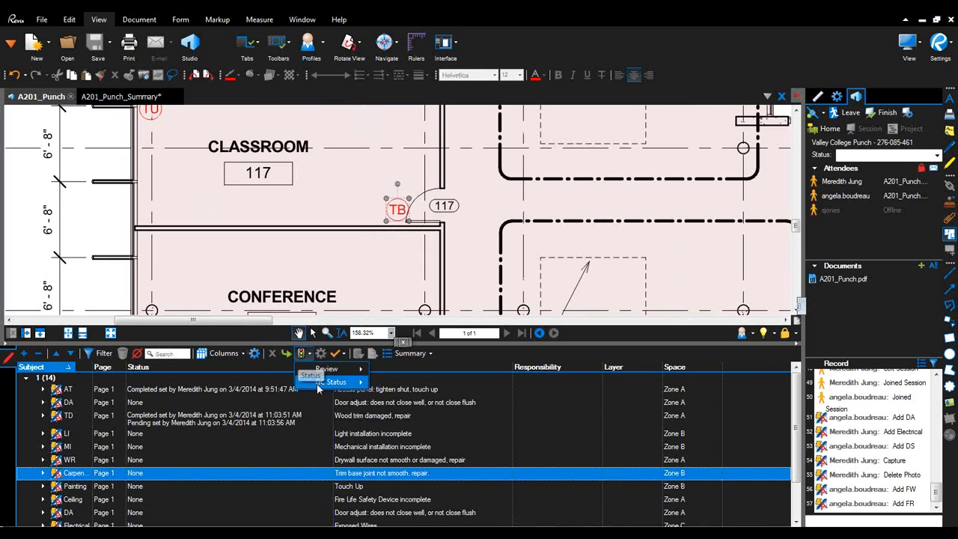
{"action": "mouse_move", "coordinate": [319, 386]}
{"action": "left_click", "coordinate": [404, 384]}
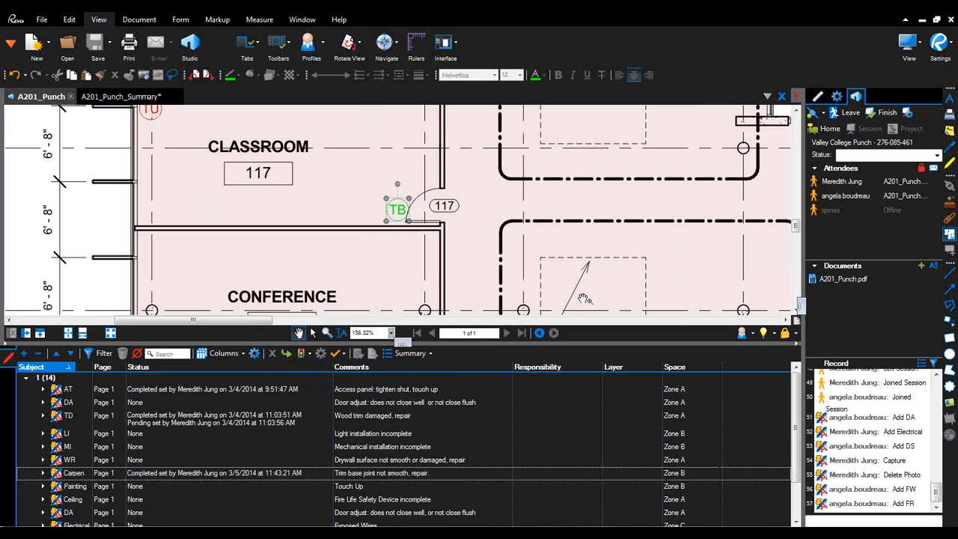
- Select the TU painting symbol in Classroom 117 to view its entry in the markups list
{"action": "scroll", "coordinate": [422, 251], "scroll_direction": "down", "scroll_amount": 2}
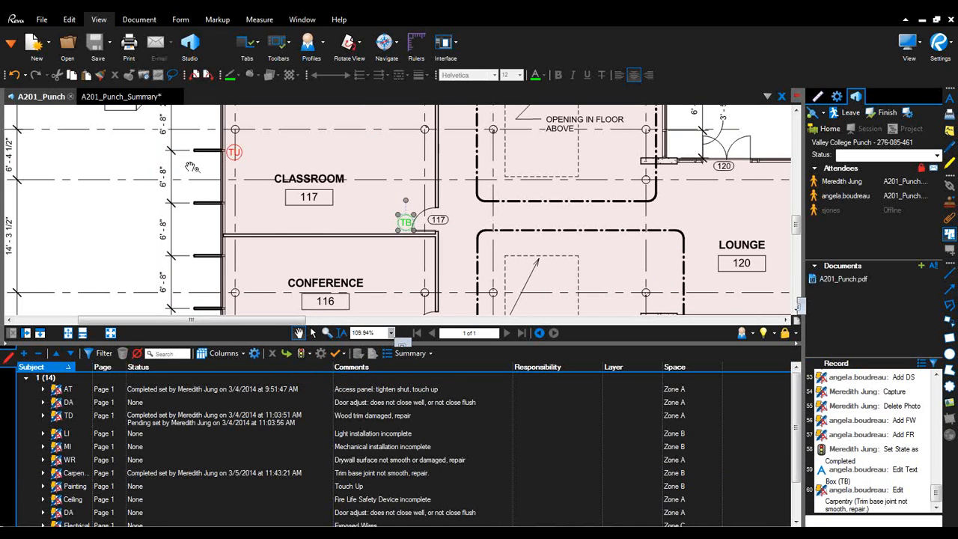
{"action": "left_click", "coordinate": [234, 152]}
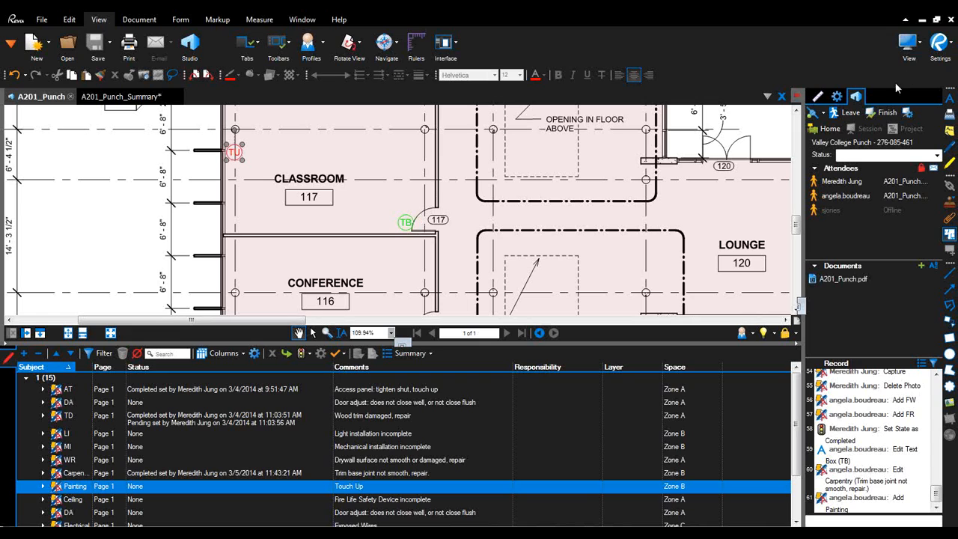
{"action": "left_click", "coordinate": [950, 52]}
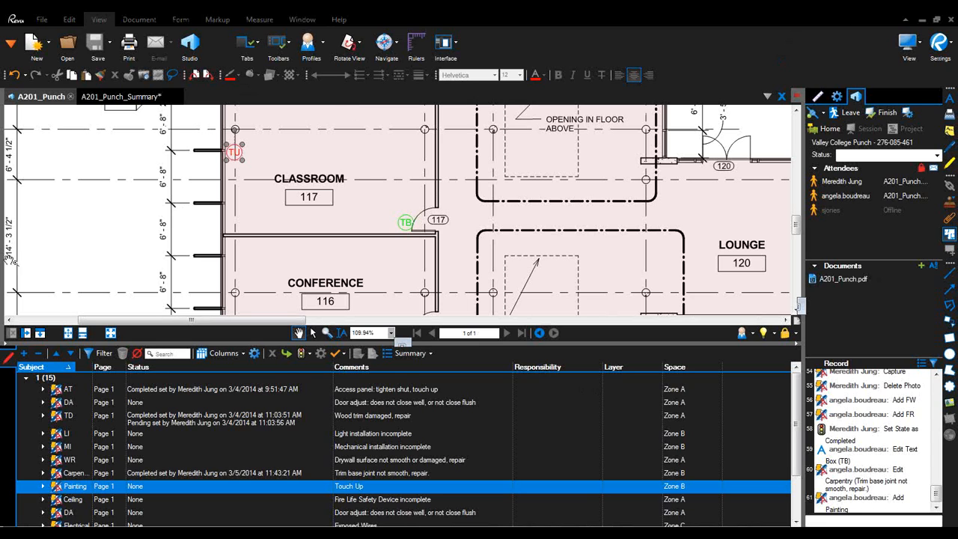
- Open A201_Estimation.pdf from the Estimation category, decline opening its layers, and fit the whole sheet in view
{"action": "left_click_drag", "start_coordinate": [2, 257], "coordinate": [126, 257]}
{"action": "left_click", "coordinate": [12, 96]}
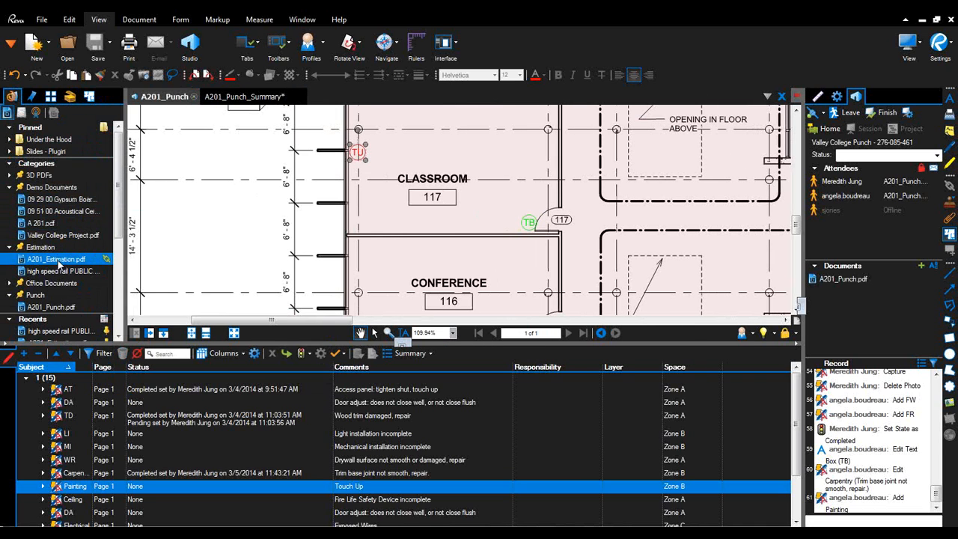
{"action": "left_click", "coordinate": [59, 261]}
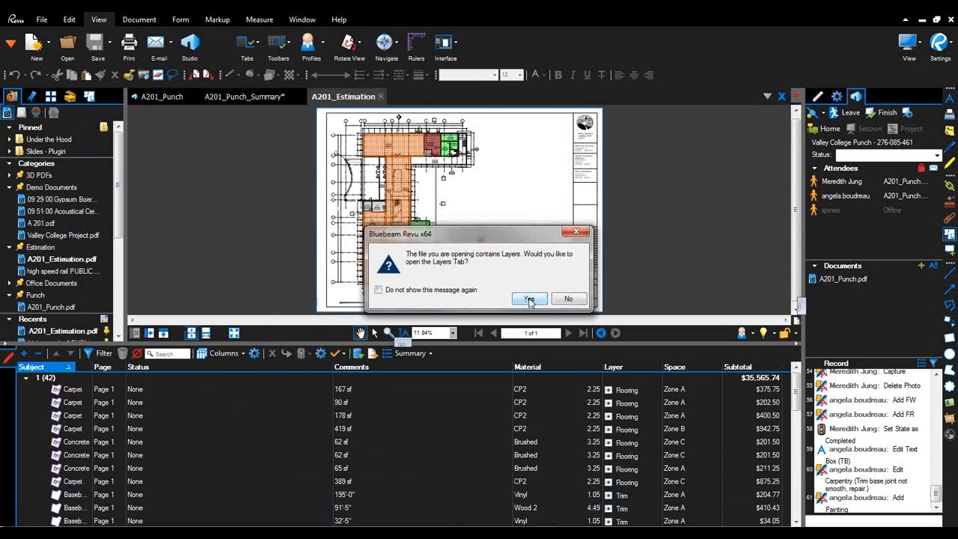
{"action": "left_click", "coordinate": [565, 298]}
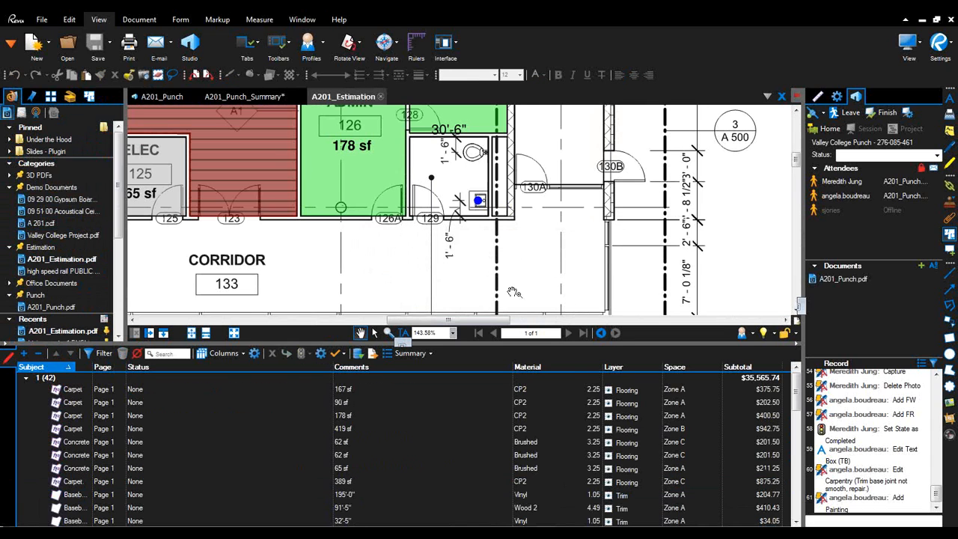
{"action": "left_click", "coordinate": [191, 333]}
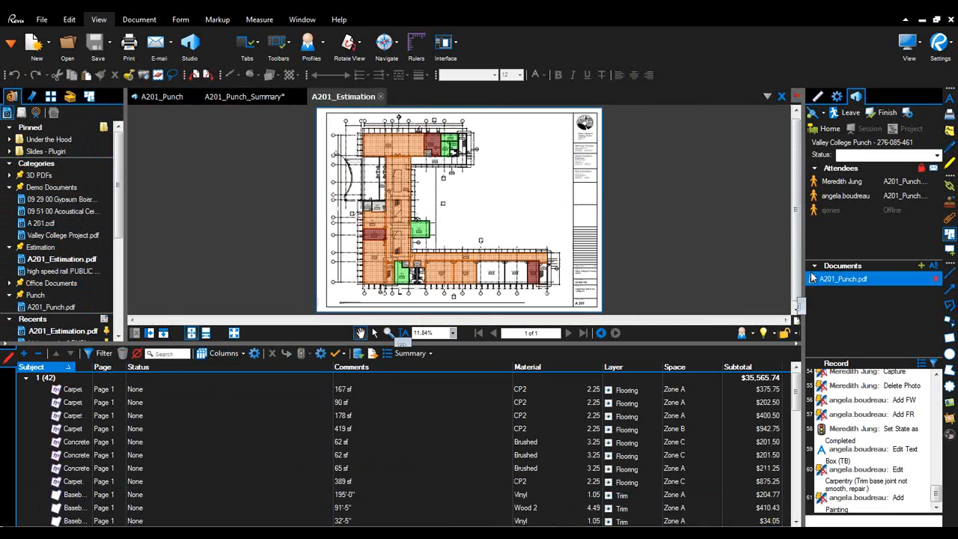
- Show the measurement settings and shrink the markups list to get a larger view of Classroom 103
{"action": "left_click", "coordinate": [818, 97]}
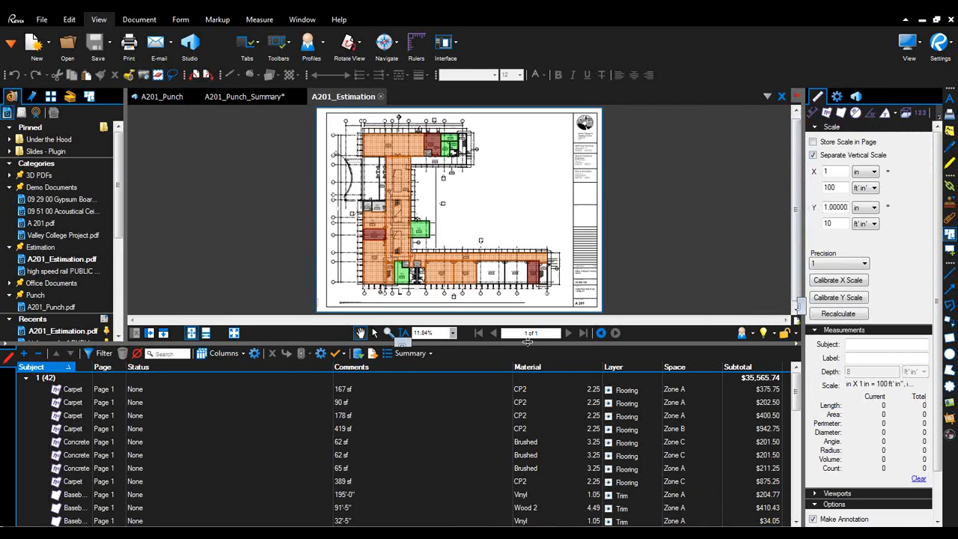
{"action": "left_click_drag", "start_coordinate": [528, 358], "coordinate": [528, 426]}
{"action": "scroll", "coordinate": [552, 365], "scroll_direction": "up", "scroll_amount": 5}
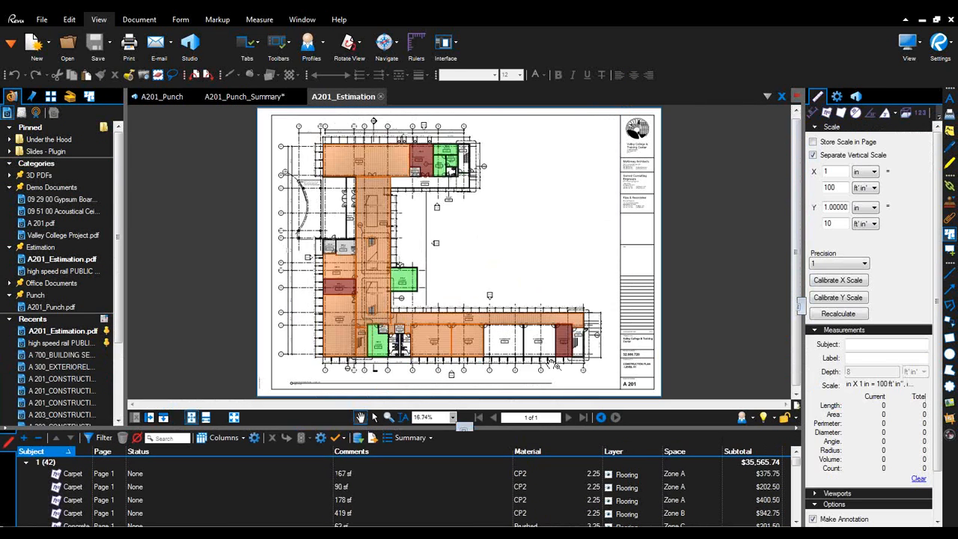
{"action": "scroll", "coordinate": [553, 365], "scroll_direction": "up", "scroll_amount": 1}
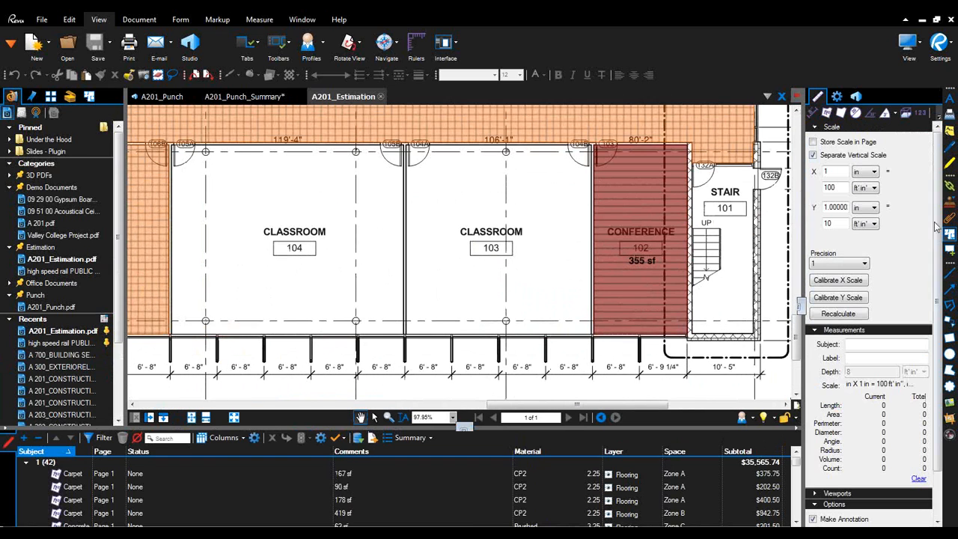
- Add an area measurement covering Classroom 103 and move its value label above the room name
{"action": "left_click", "coordinate": [829, 112]}
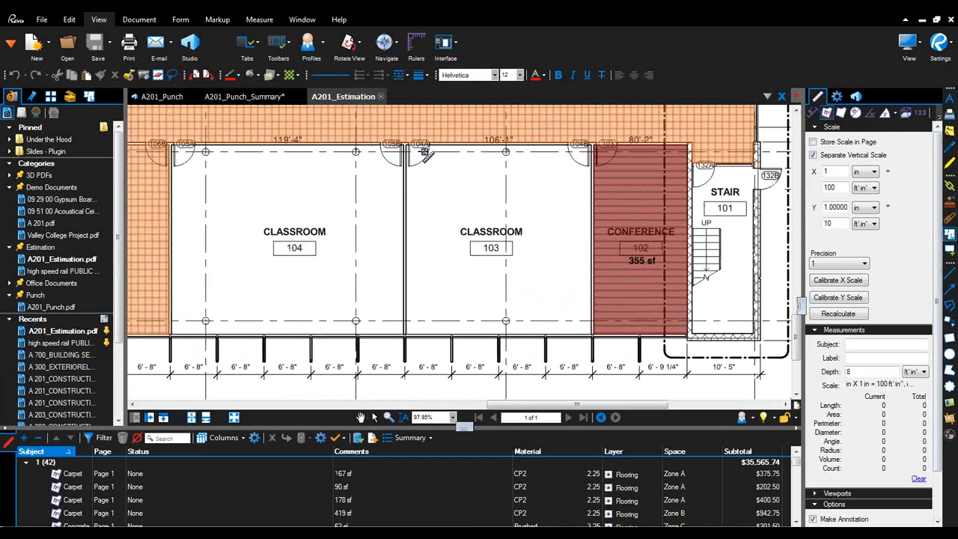
{"action": "left_click_drag", "start_coordinate": [406, 146], "coordinate": [592, 336]}
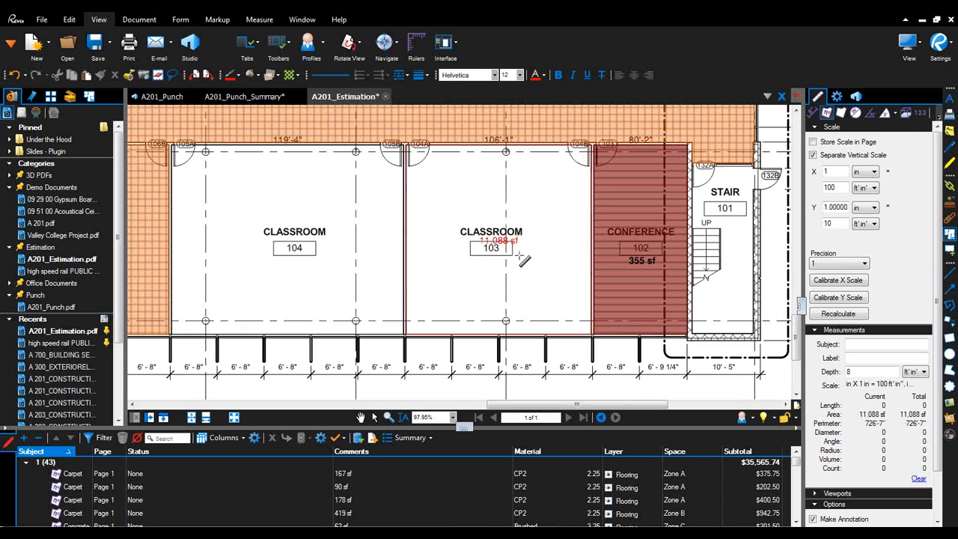
{"action": "key", "text": "Escape"}
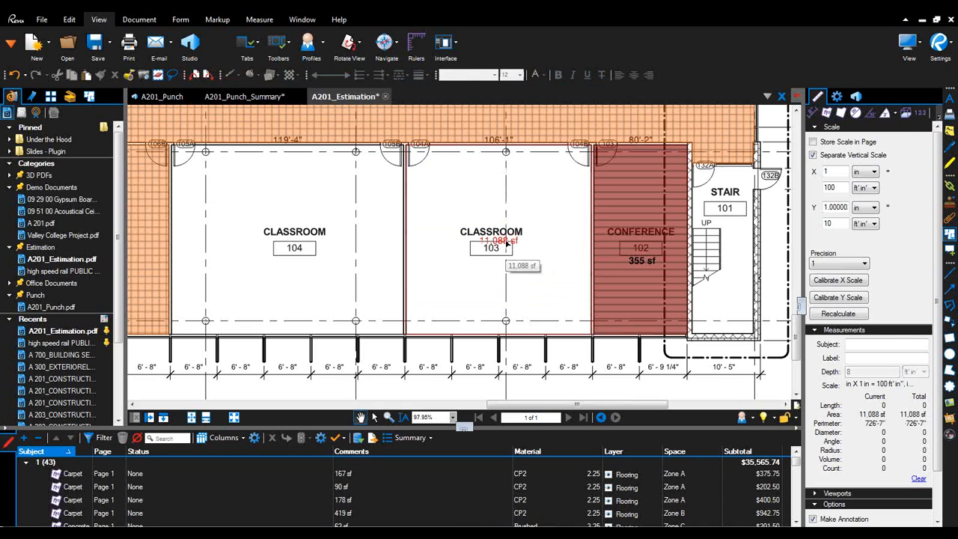
{"action": "left_click", "coordinate": [506, 244]}
{"action": "left_click_drag", "start_coordinate": [507, 247], "coordinate": [482, 209]}
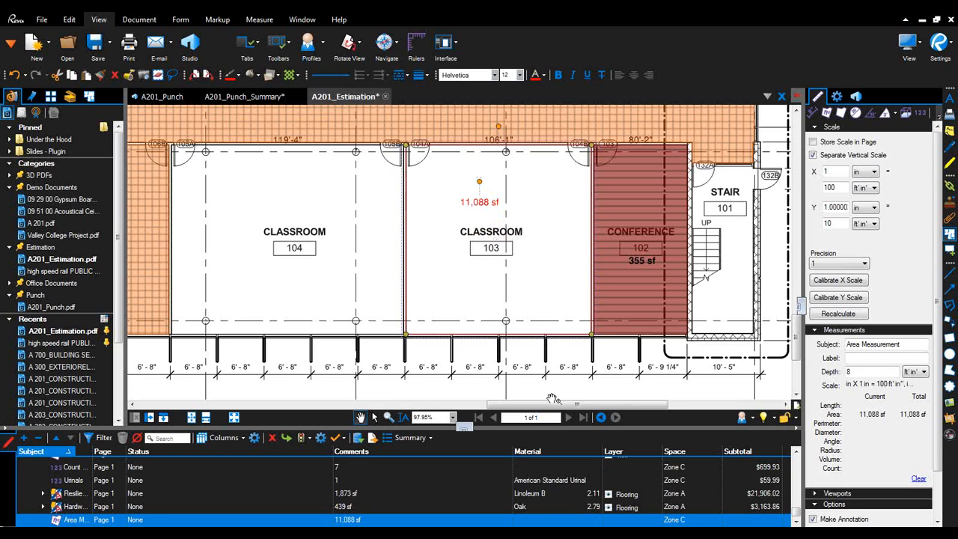
- Turn off the separate vertical scale and add length measurements across Classroom 103, one horizontal and one vertical
{"action": "left_click", "coordinate": [813, 154]}
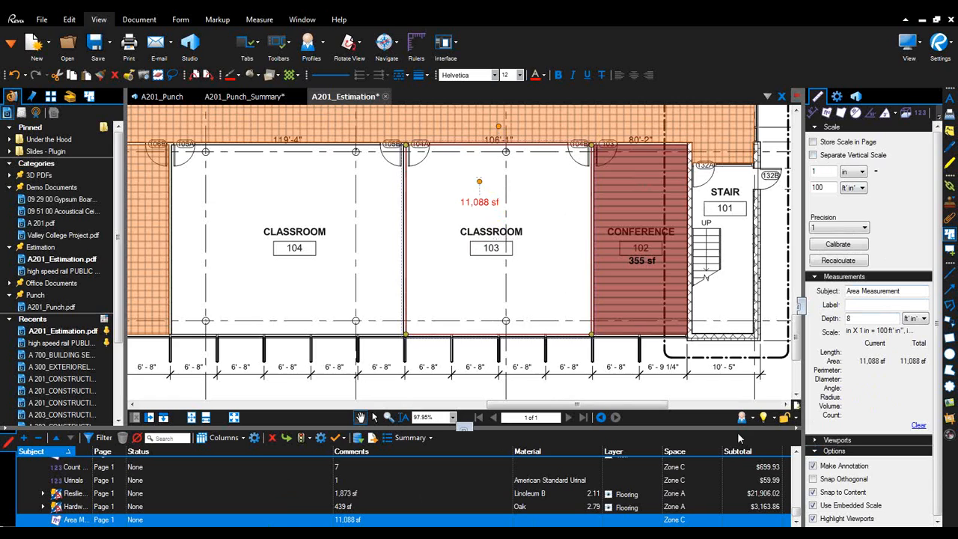
{"action": "left_click", "coordinate": [813, 113]}
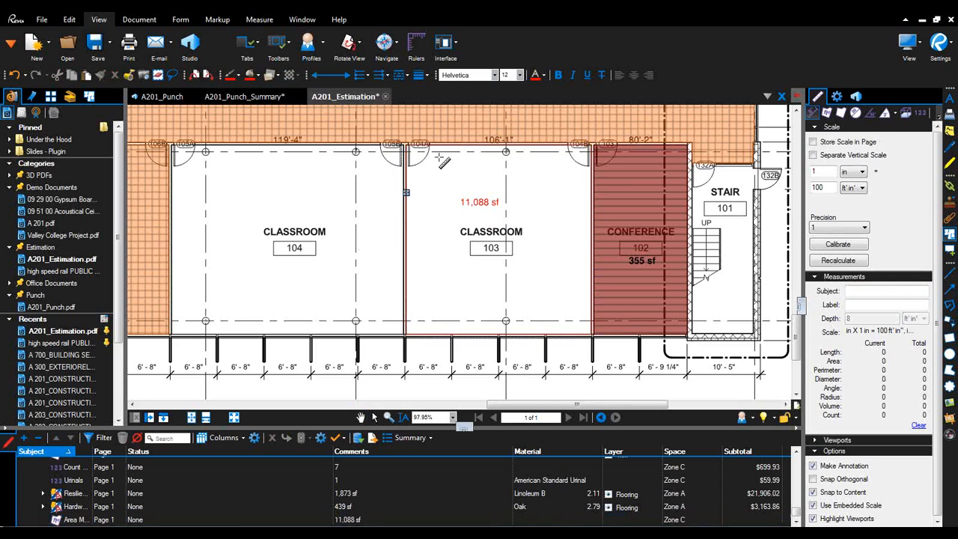
{"action": "left_click", "coordinate": [437, 191]}
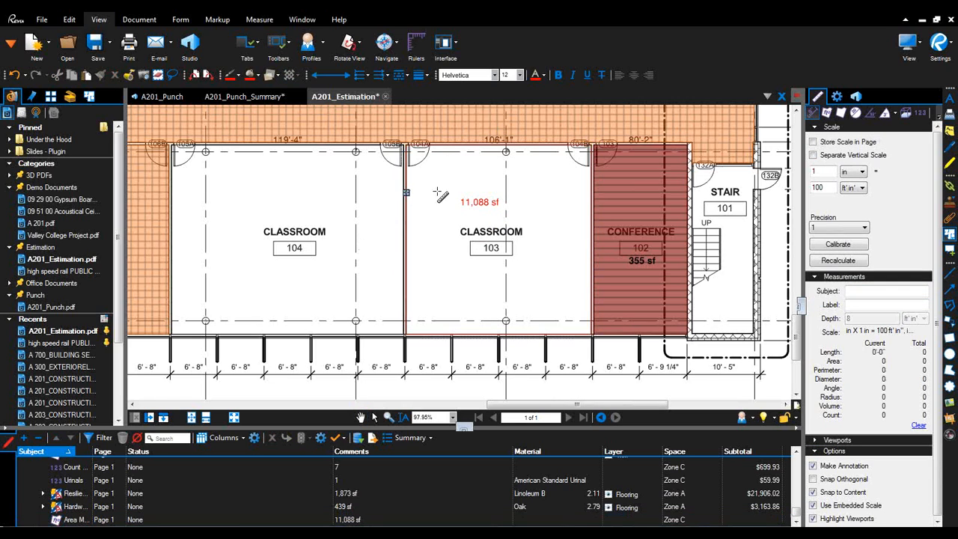
{"action": "left_click", "coordinate": [591, 193]}
{"action": "left_click", "coordinate": [529, 148]}
{"action": "left_click", "coordinate": [529, 329]}
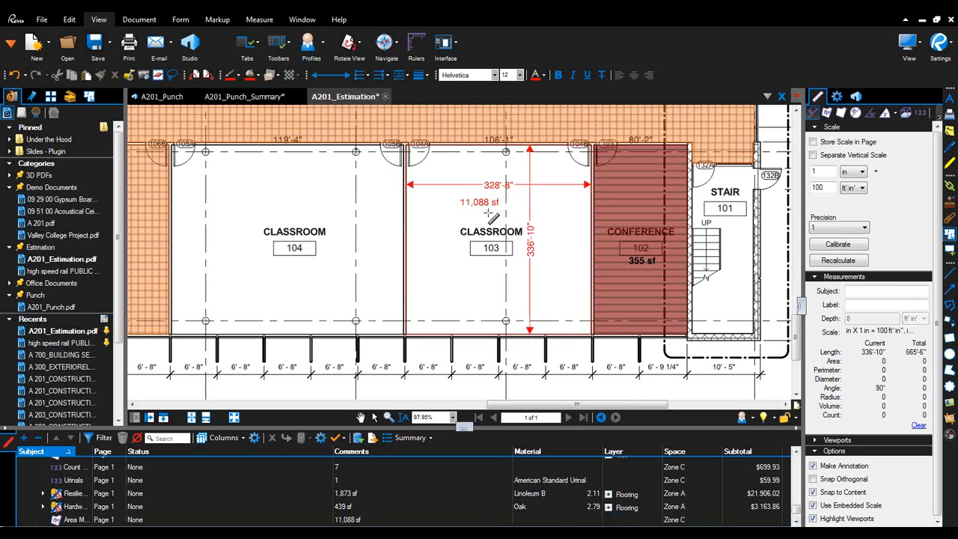
{"action": "key", "text": "Escape"}
- Select the Classroom 103 area measurement, narrow the Status and Comments columns, and add a widened Length column to the markups list
{"action": "left_click", "coordinate": [409, 148]}
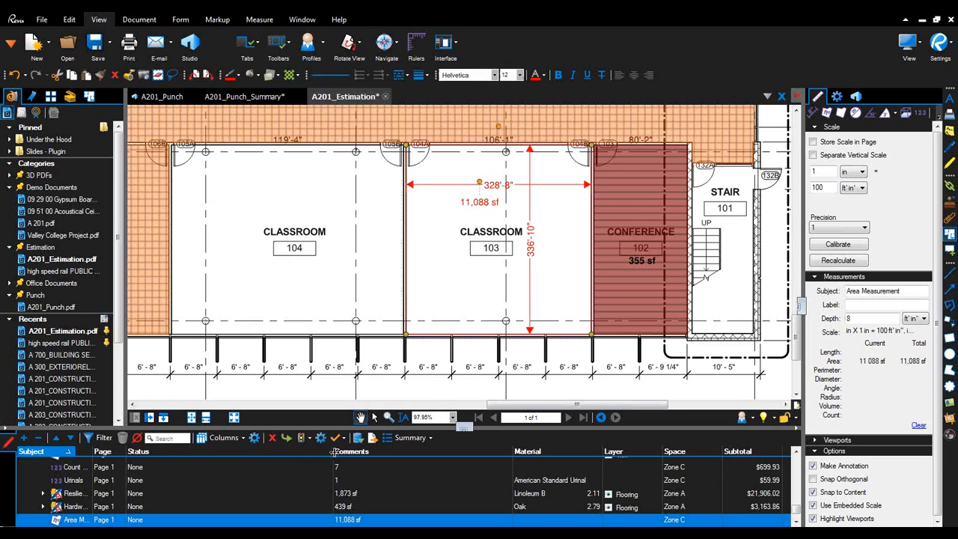
{"action": "left_click_drag", "start_coordinate": [309, 452], "coordinate": [193, 453]}
{"action": "left_click_drag", "start_coordinate": [372, 452], "coordinate": [306, 456]}
{"action": "left_click", "coordinate": [225, 438]}
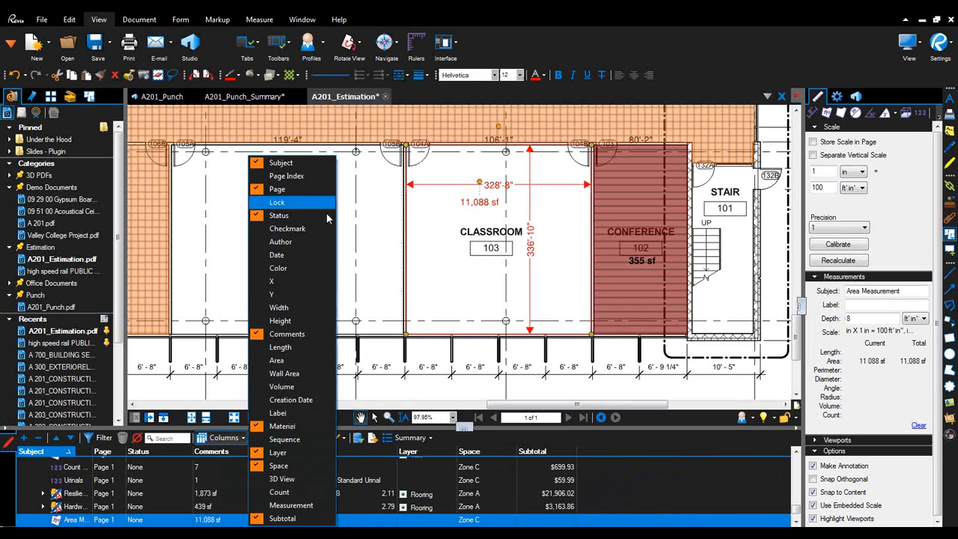
{"action": "left_click", "coordinate": [280, 348]}
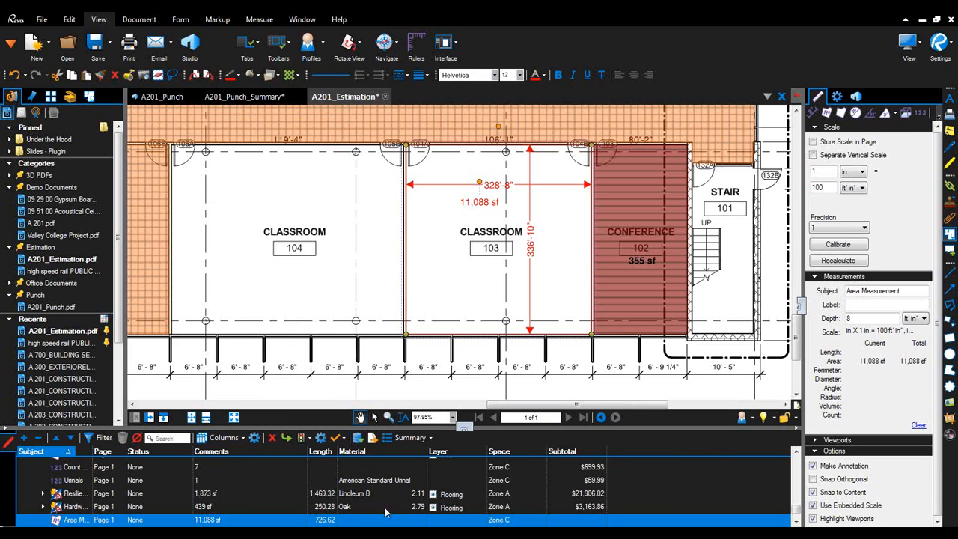
{"action": "left_click_drag", "start_coordinate": [337, 488], "coordinate": [416, 487]}
{"action": "scroll", "coordinate": [409, 488], "scroll_direction": "down", "scroll_amount": 1}
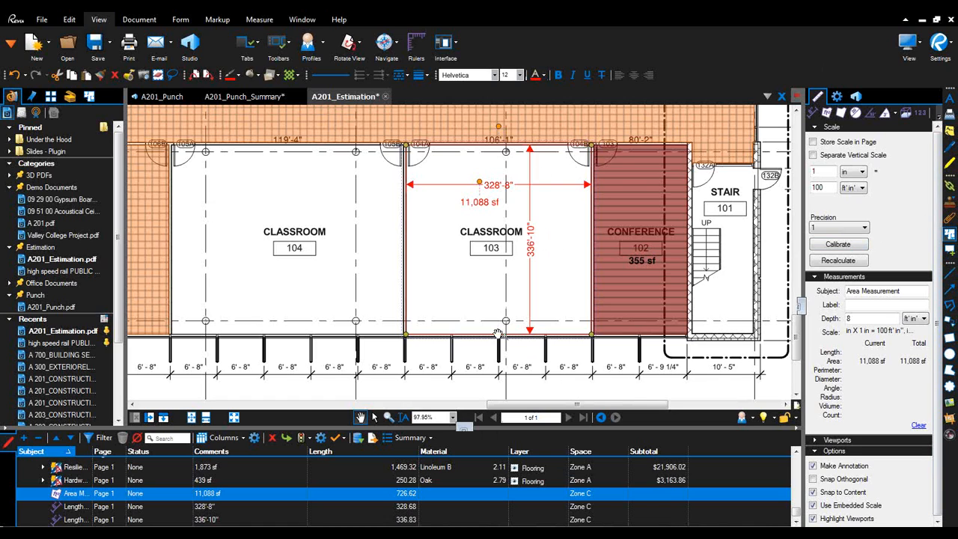
- Calibrate the drawing scale to 6'8" across one 6' - 8" dimension below Classroom 103 and recalculate the existing measurements
{"action": "scroll", "coordinate": [509, 380], "scroll_direction": "up", "scroll_amount": 3}
{"action": "left_click", "coordinate": [833, 247]}
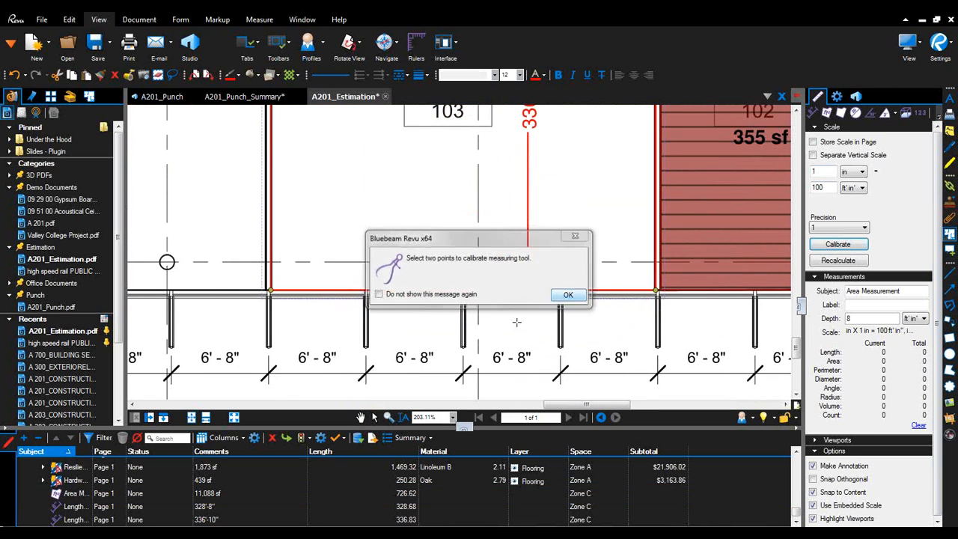
{"action": "key", "text": "Return"}
{"action": "left_click", "coordinate": [464, 364]}
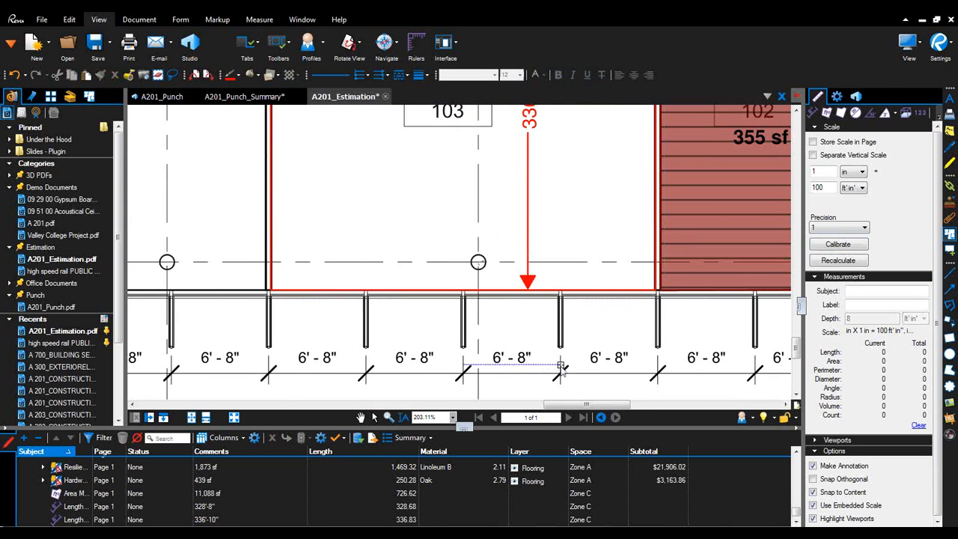
{"action": "left_click", "coordinate": [560, 366]}
{"action": "type", "text": "6'8\""}
{"action": "key", "text": "Return"}
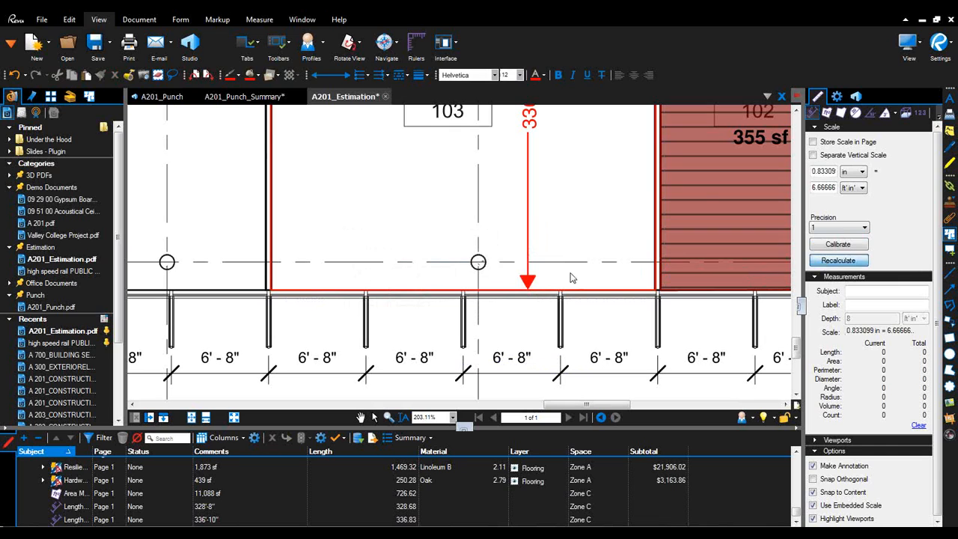
{"action": "scroll", "coordinate": [498, 261], "scroll_direction": "down", "scroll_amount": 5}
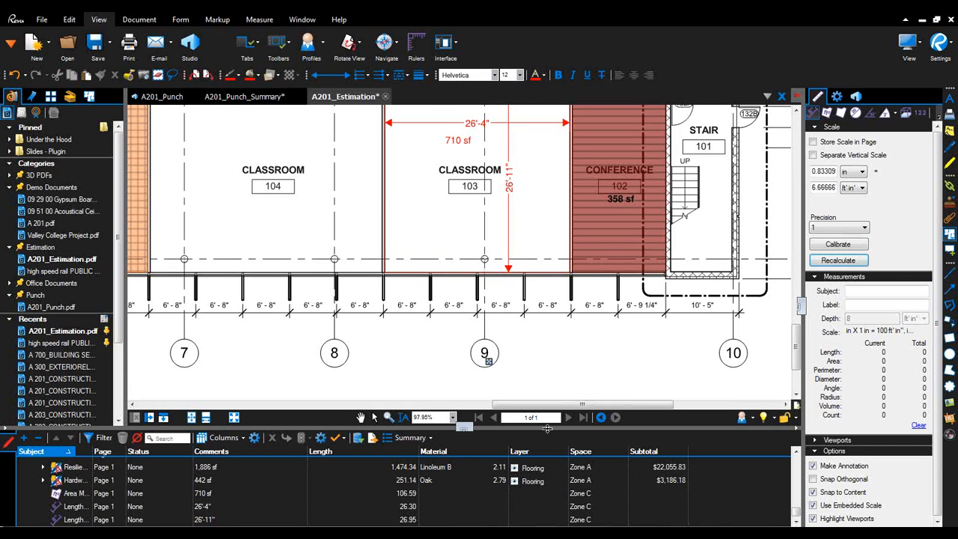
- Open a new web tab, collapse the markups list to enlarge it, and load bluebeam.com
{"action": "left_click", "coordinate": [948, 51]}
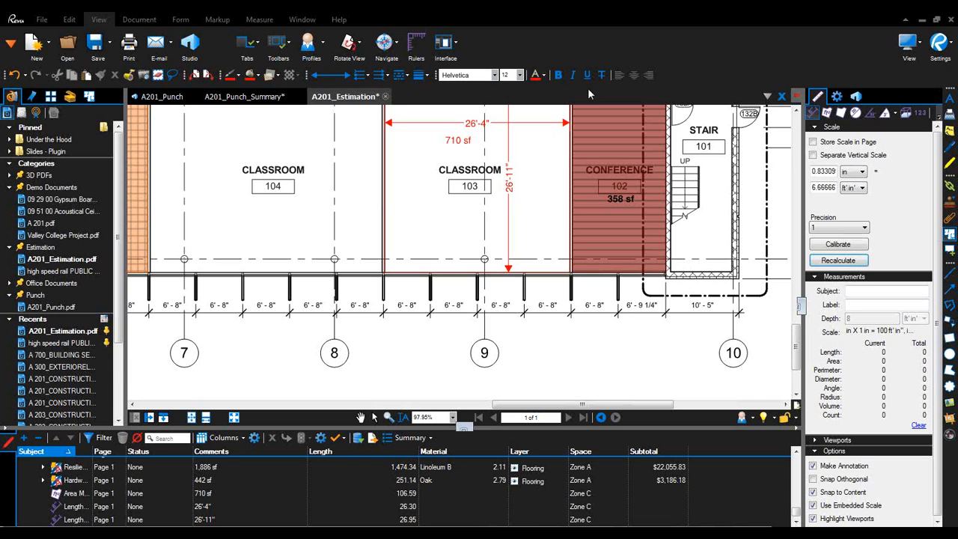
{"action": "right_click", "coordinate": [417, 98]}
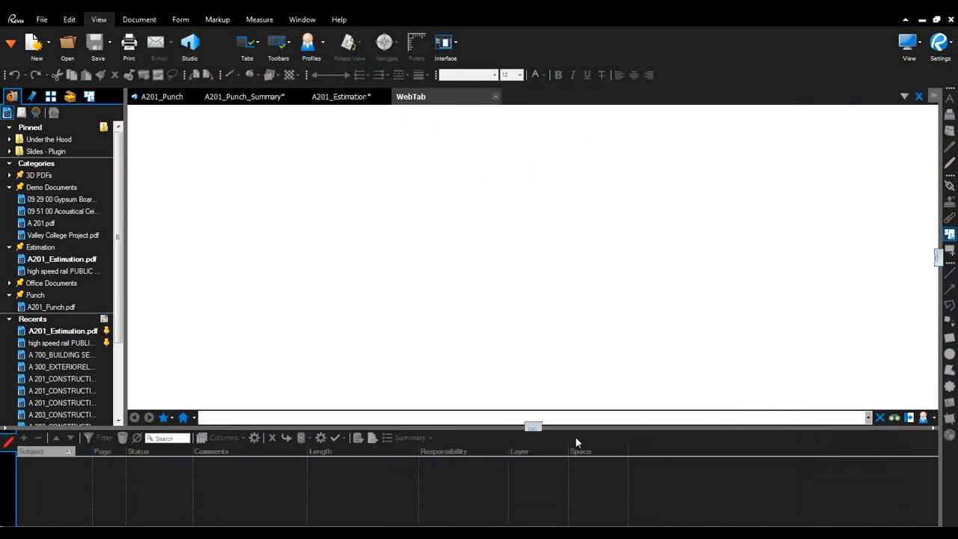
{"action": "left_click_drag", "start_coordinate": [503, 428], "coordinate": [533, 522]}
{"action": "left_click", "coordinate": [528, 515]}
{"action": "type", "text": "bluebeam.com"}
{"action": "key", "text": "Return"}
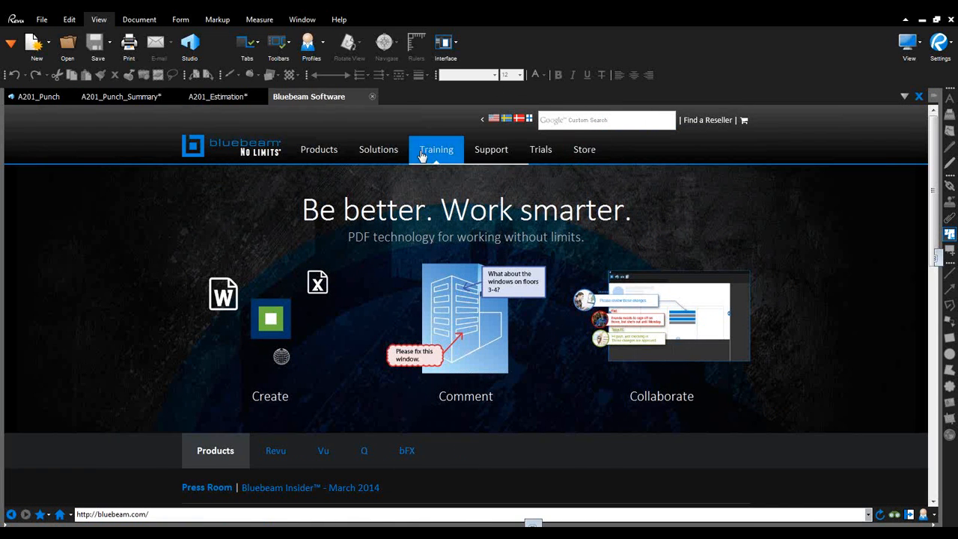
- Open the site's Training page and look through the What's New in Revu features
{"action": "left_click", "coordinate": [423, 152]}
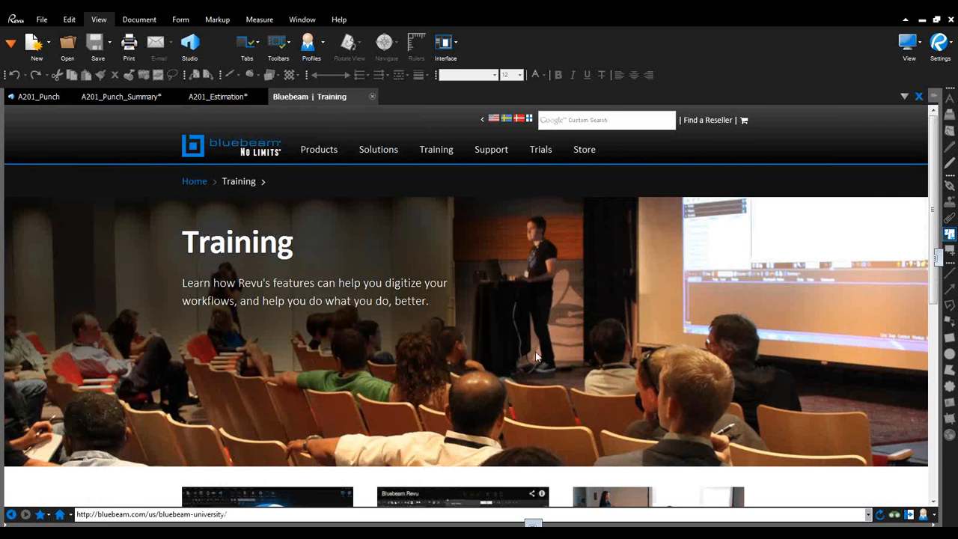
{"action": "scroll", "coordinate": [539, 360], "scroll_direction": "down", "scroll_amount": 4}
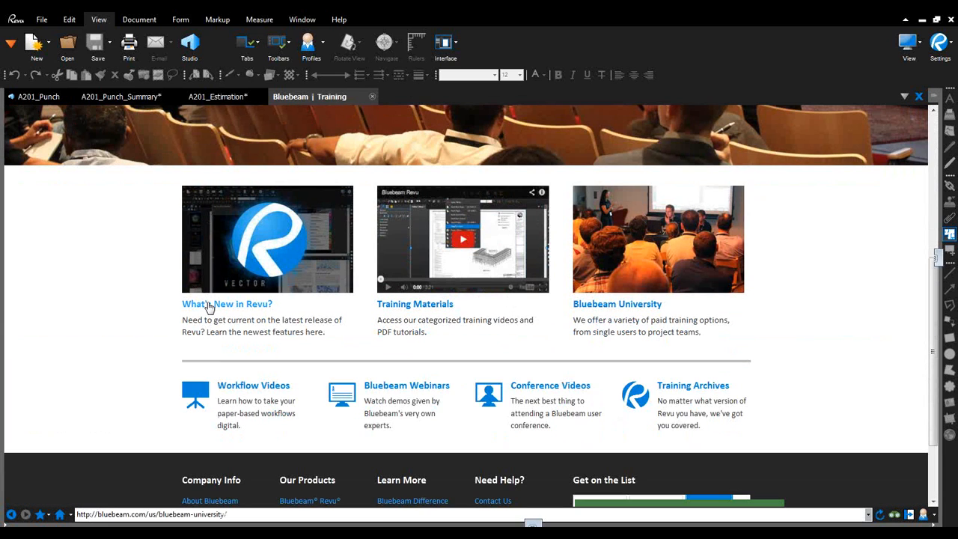
{"action": "left_click", "coordinate": [209, 305]}
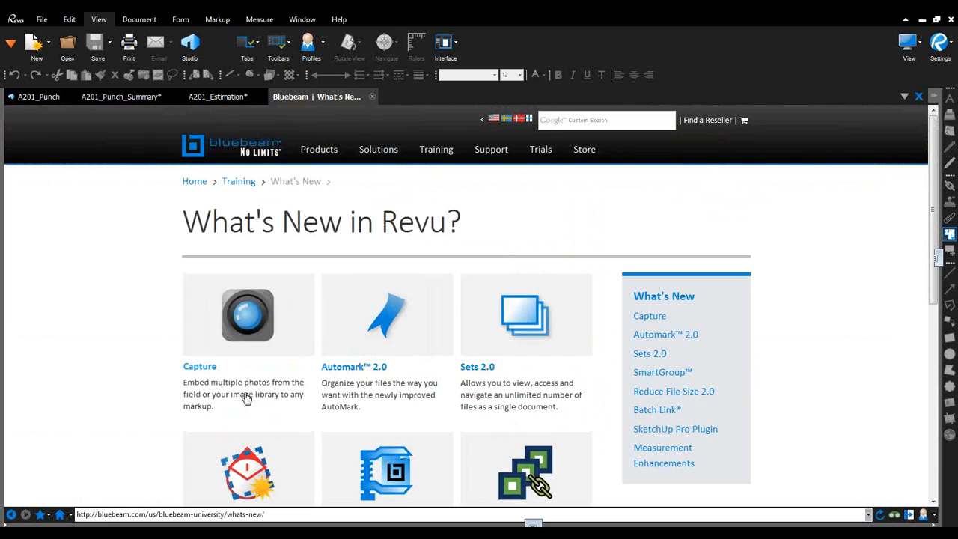
{"action": "scroll", "coordinate": [234, 404], "scroll_direction": "down", "scroll_amount": 2}
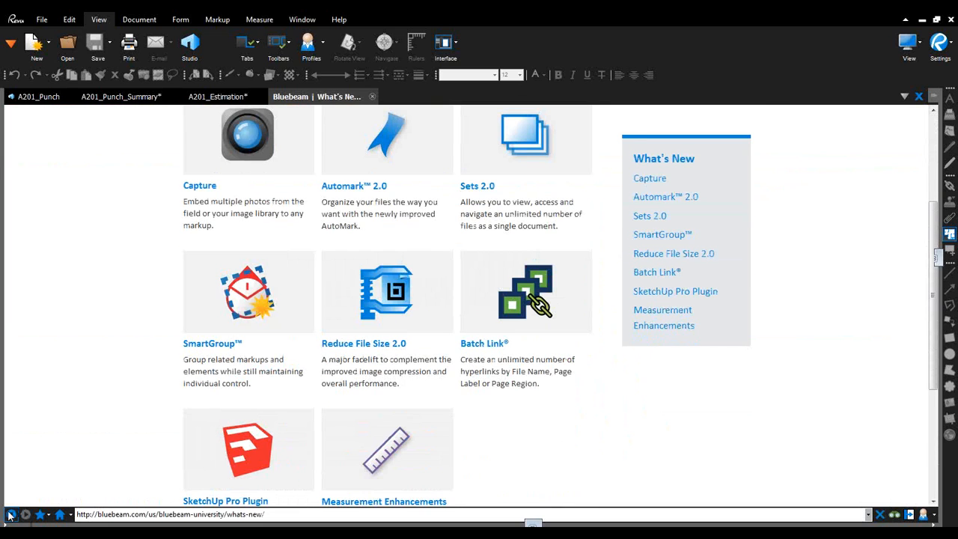
- Return to the Training page and browse all topics in Training Materials
{"action": "key", "text": "alt+Left"}
{"action": "left_click", "coordinate": [424, 304]}
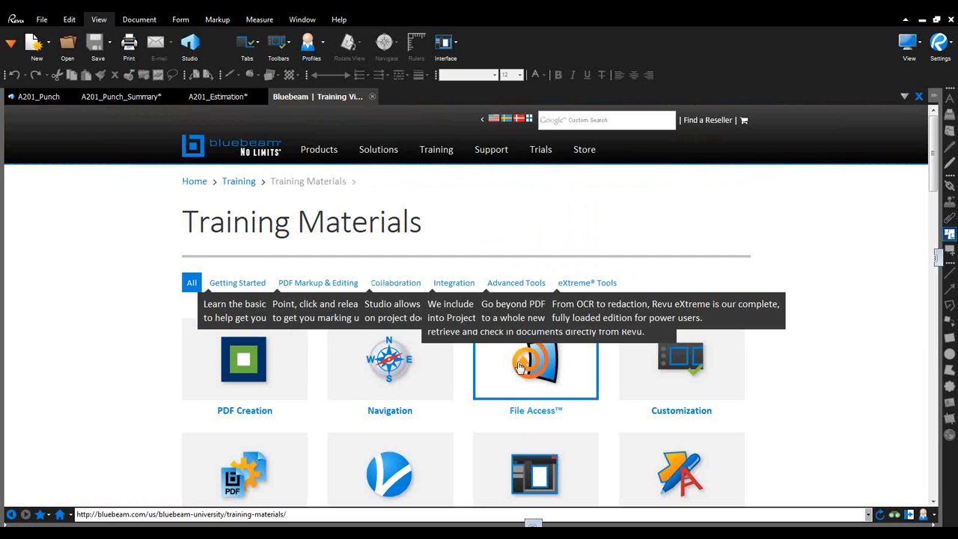
{"action": "scroll", "coordinate": [520, 366], "scroll_direction": "down", "scroll_amount": 1}
{"action": "scroll", "coordinate": [519, 367], "scroll_direction": "down", "scroll_amount": 8}
{"action": "scroll", "coordinate": [520, 367], "scroll_direction": "up", "scroll_amount": 10}
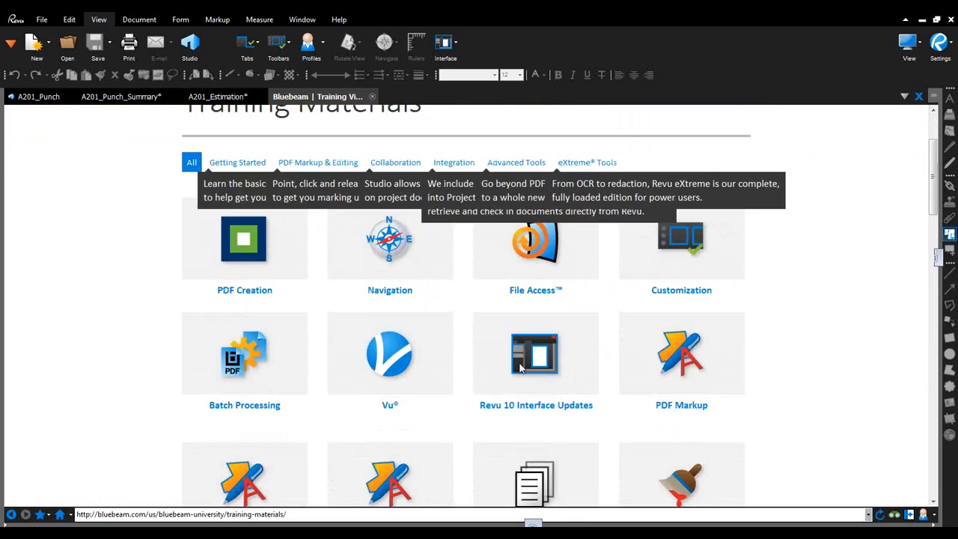
- Filter the training materials by Getting Started, switch to PDF Markup & Editing, and look through its topics
{"action": "left_click", "coordinate": [229, 288]}
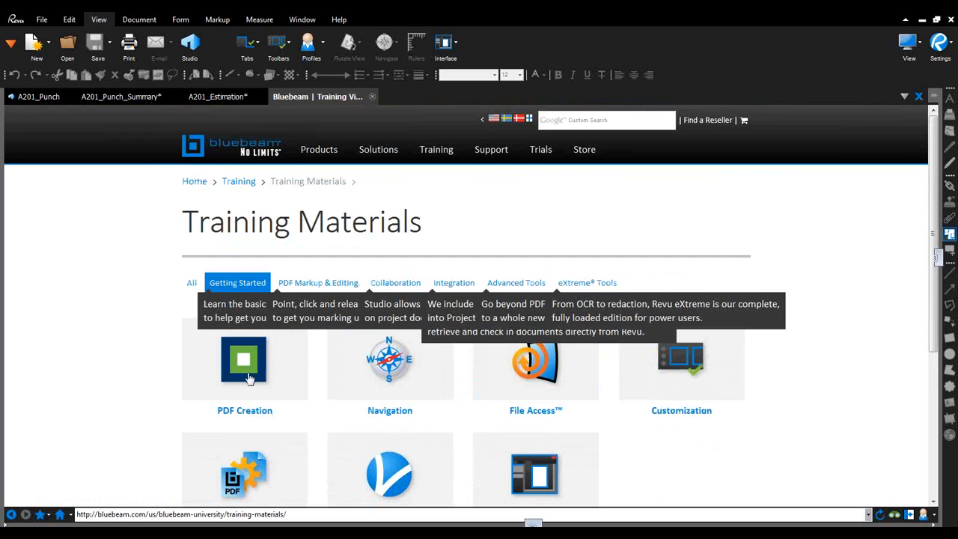
{"action": "left_click", "coordinate": [330, 285]}
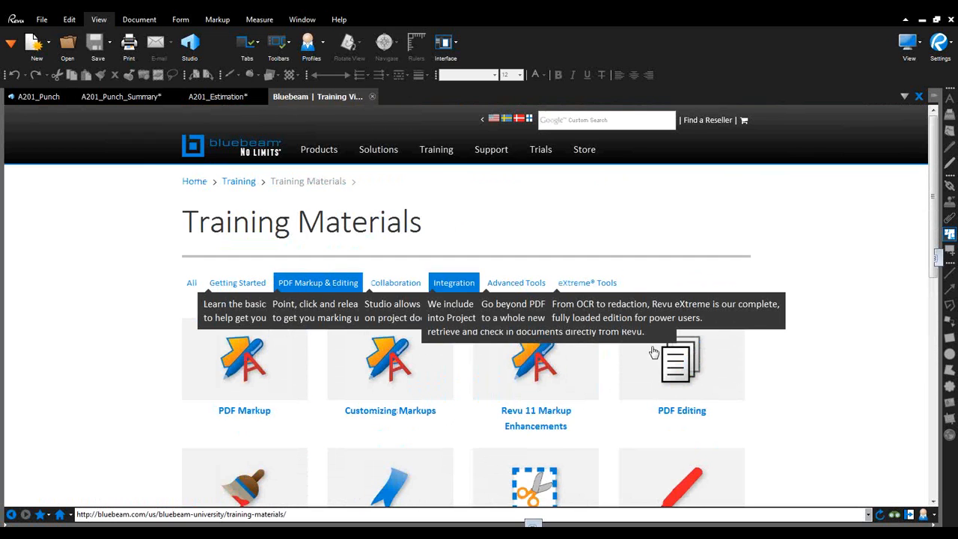
{"action": "scroll", "coordinate": [569, 355], "scroll_direction": "down", "scroll_amount": 4}
{"action": "scroll", "coordinate": [571, 356], "scroll_direction": "down", "scroll_amount": 3}
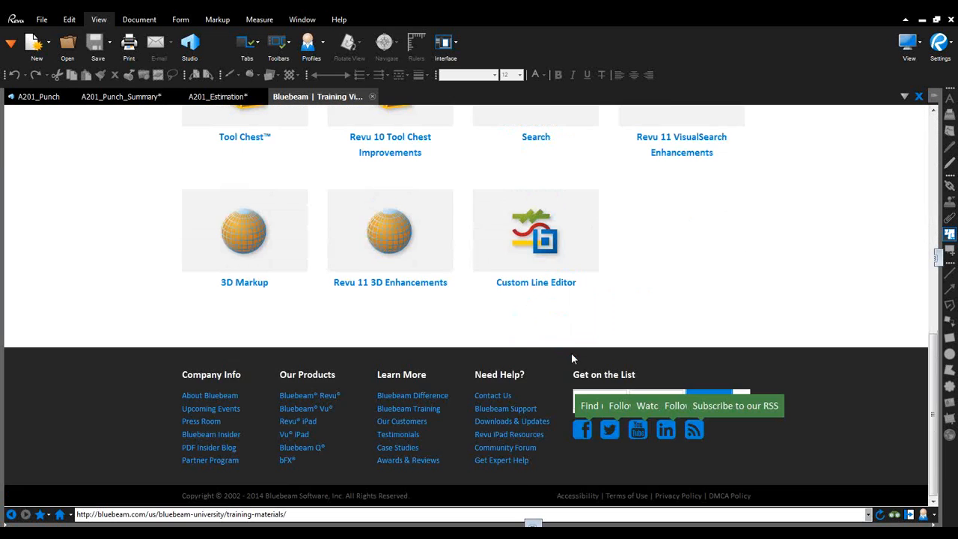
{"action": "scroll", "coordinate": [571, 356], "scroll_direction": "up", "scroll_amount": 10}
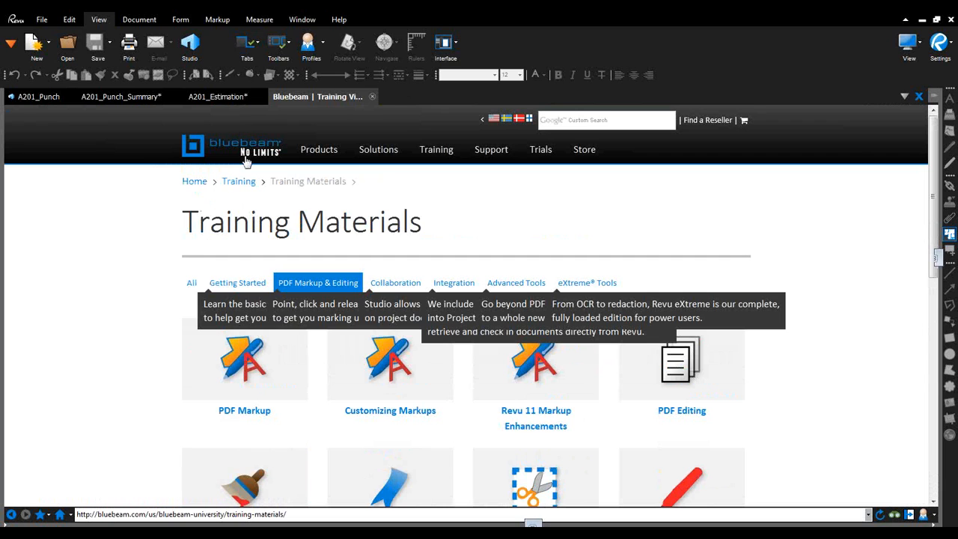
- Return to the Training overview, open Bluebeam Webinars, and look through the available webinars
{"action": "left_click", "coordinate": [249, 184]}
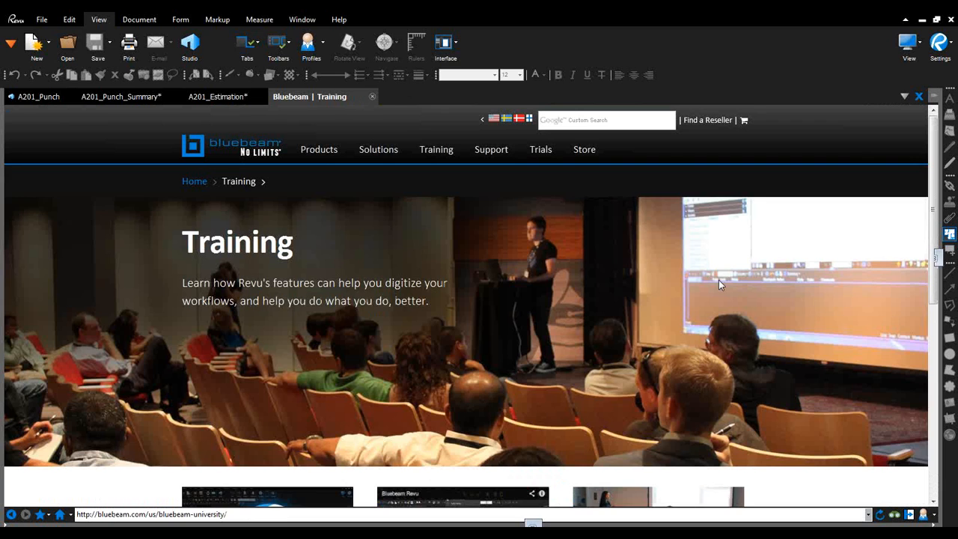
{"action": "scroll", "coordinate": [718, 280], "scroll_direction": "down", "scroll_amount": 7}
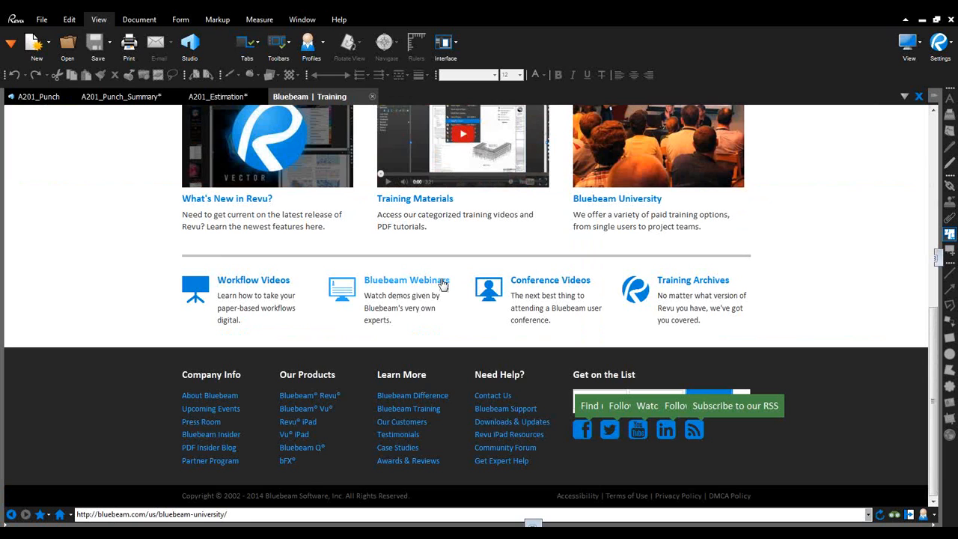
{"action": "left_click", "coordinate": [443, 284]}
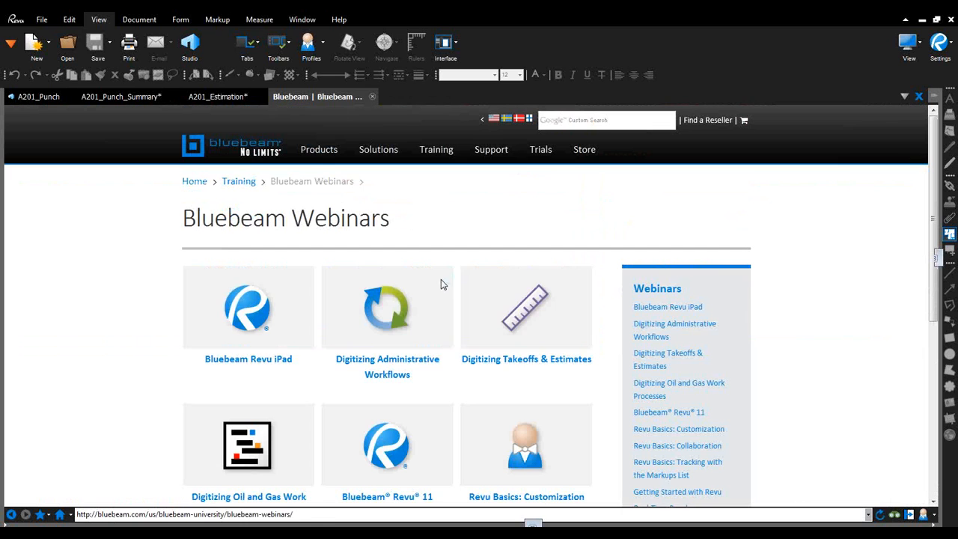
{"action": "scroll", "coordinate": [342, 325], "scroll_direction": "down", "scroll_amount": 4}
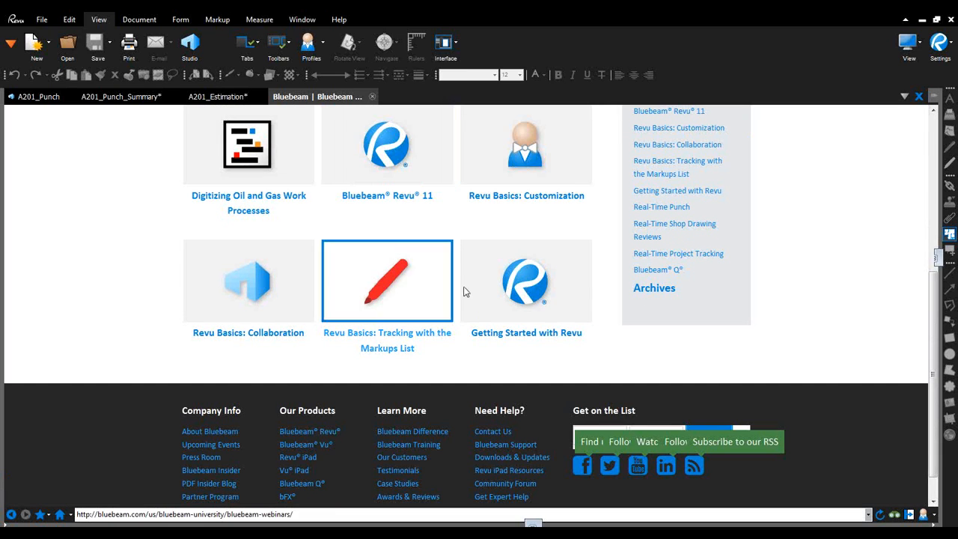
{"action": "scroll", "coordinate": [473, 289], "scroll_direction": "up", "scroll_amount": 4}
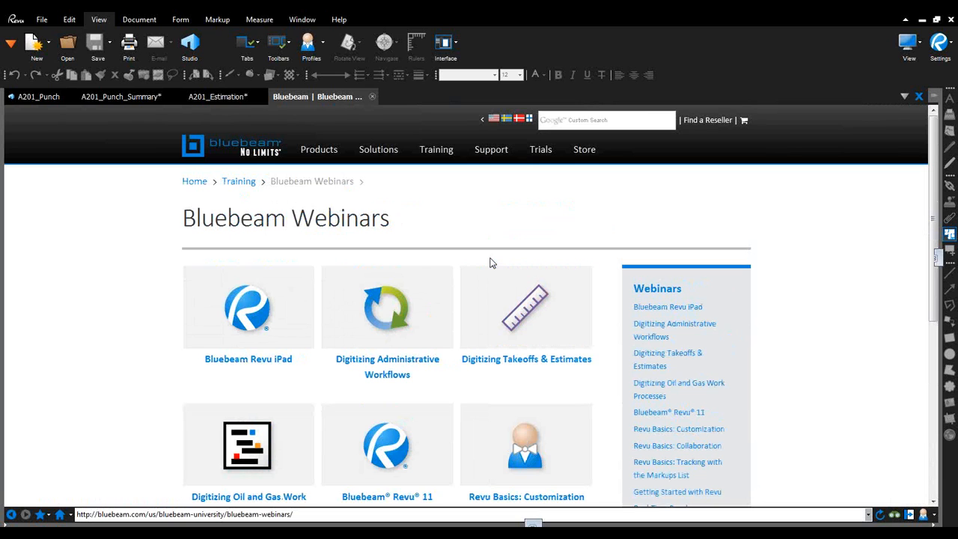
- Go back to the Training overview page and review its training resource sections
{"action": "left_click", "coordinate": [11, 515]}
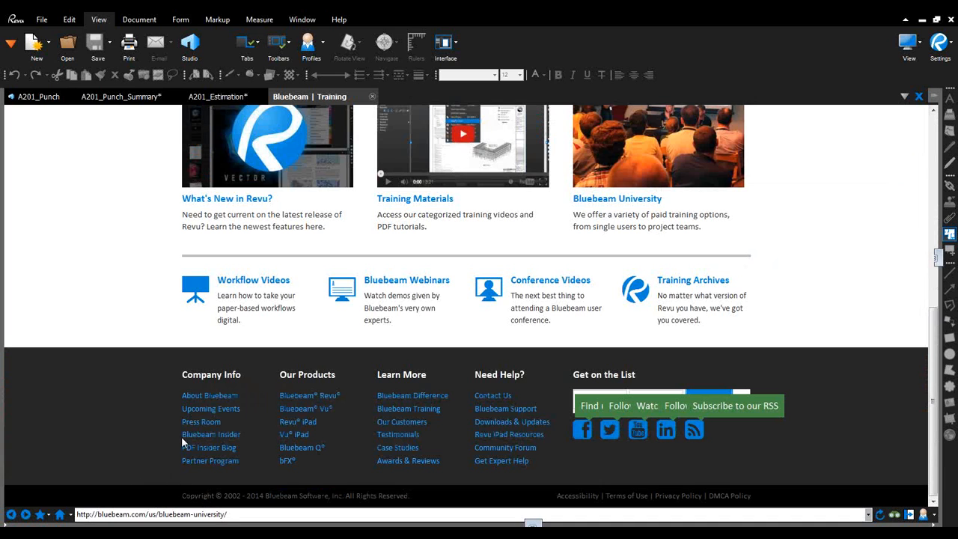
{"action": "scroll", "coordinate": [181, 437], "scroll_direction": "up", "scroll_amount": 5}
{"action": "scroll", "coordinate": [163, 440], "scroll_direction": "down", "scroll_amount": 3}
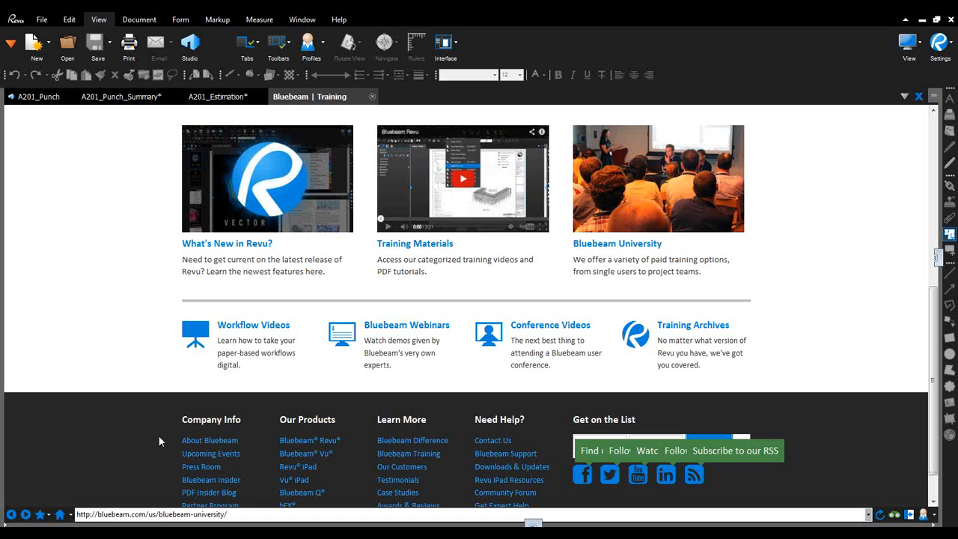
{"action": "scroll", "coordinate": [159, 441], "scroll_direction": "up", "scroll_amount": 4}
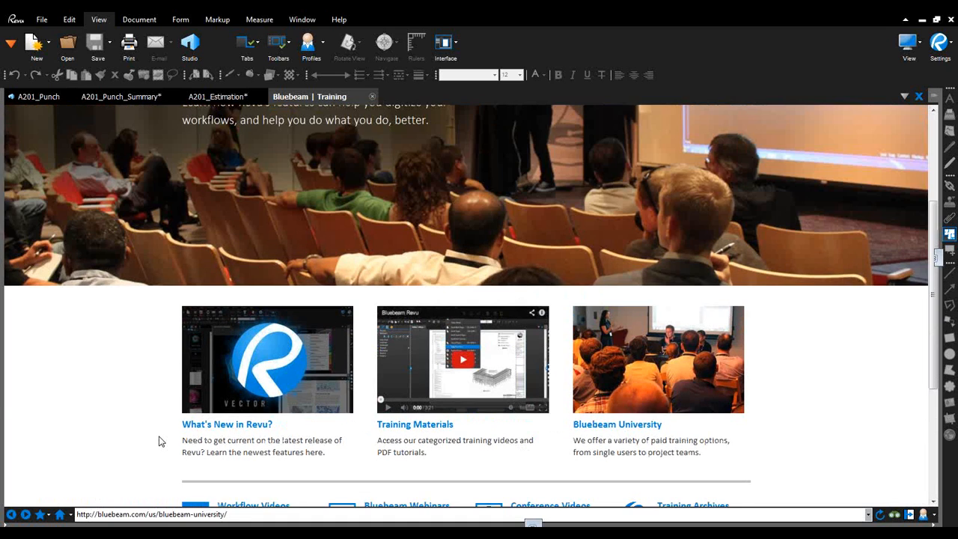
{"action": "left_click", "coordinate": [946, 56]}
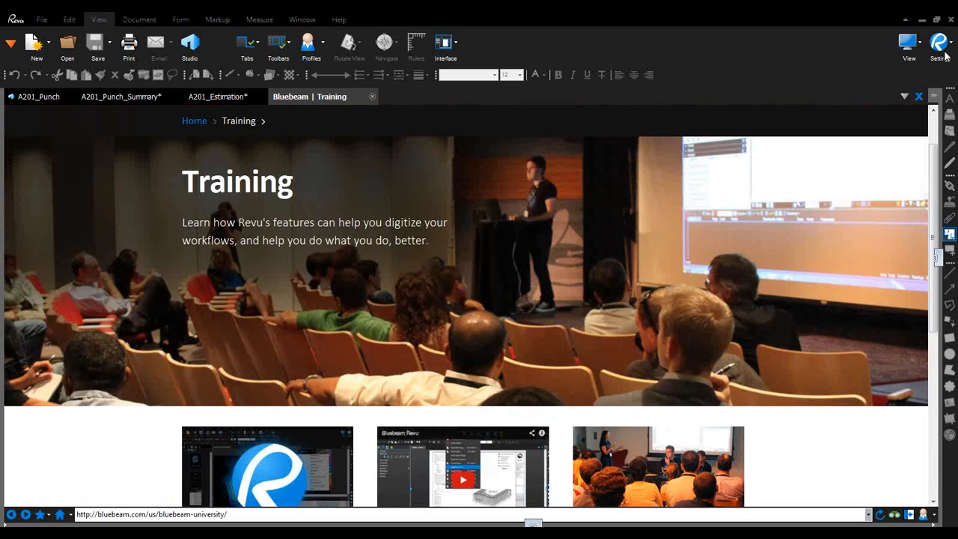